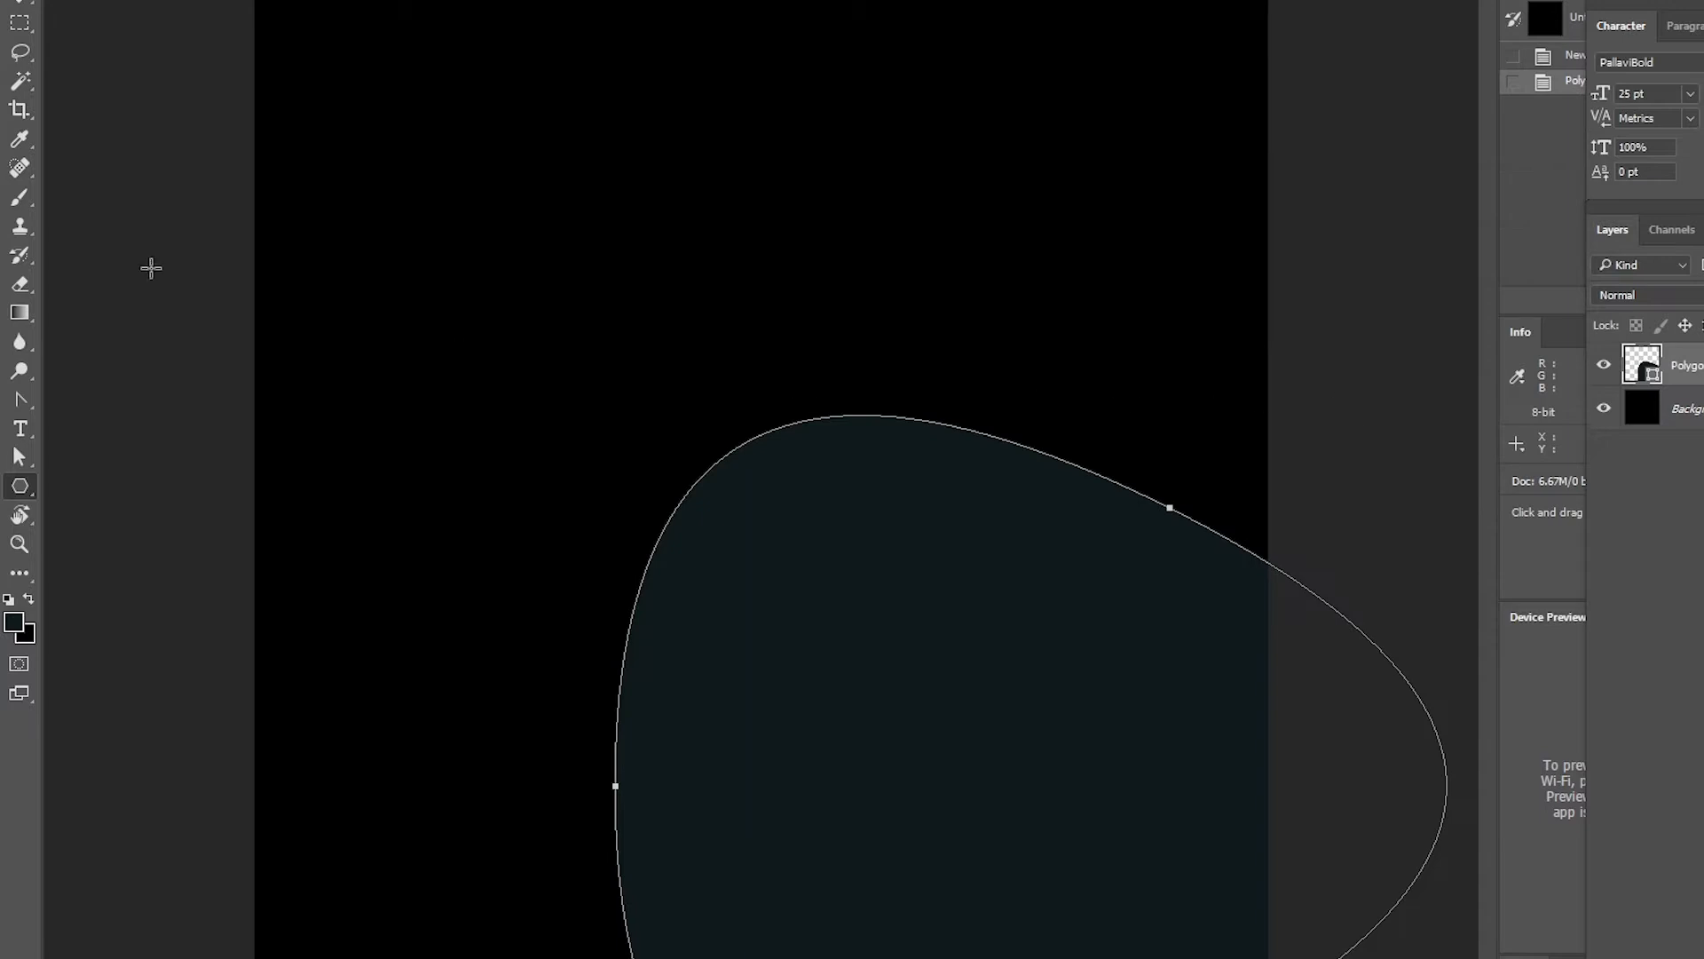
# Move the rounded triangle to the middle of the canvas and change its fill to white
pyautogui.press('v')
pyautogui.moveTo(982, 597); pyautogui.dragTo(764, 411)
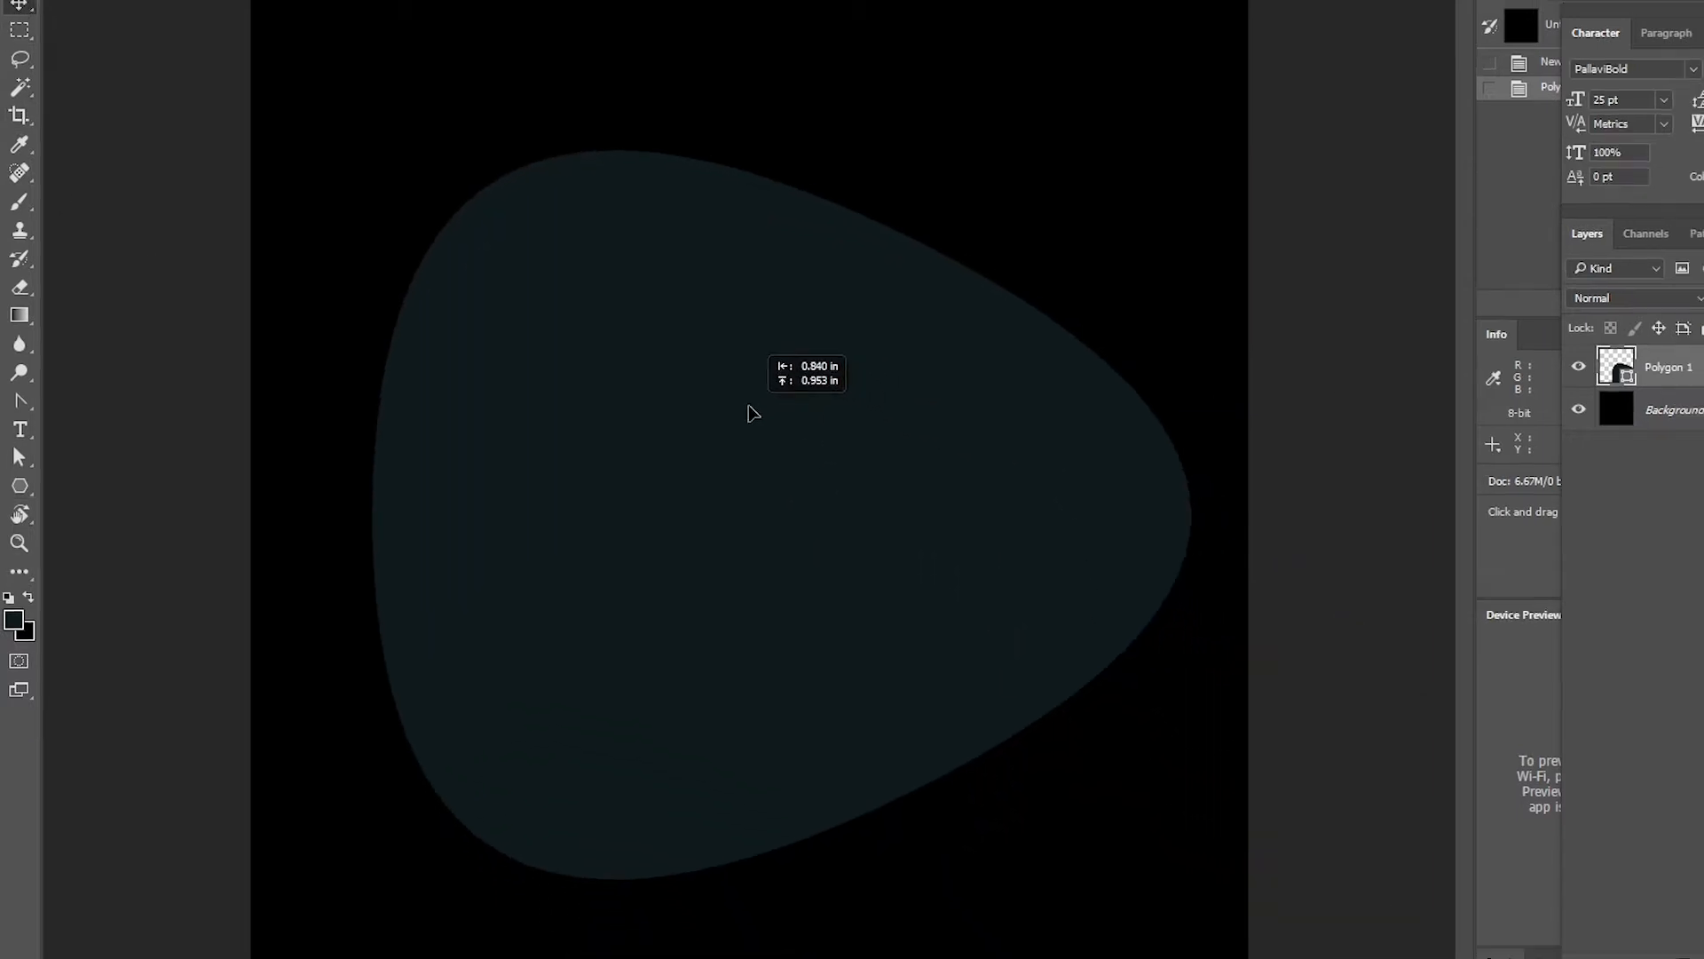
pyautogui.click(19, 485)
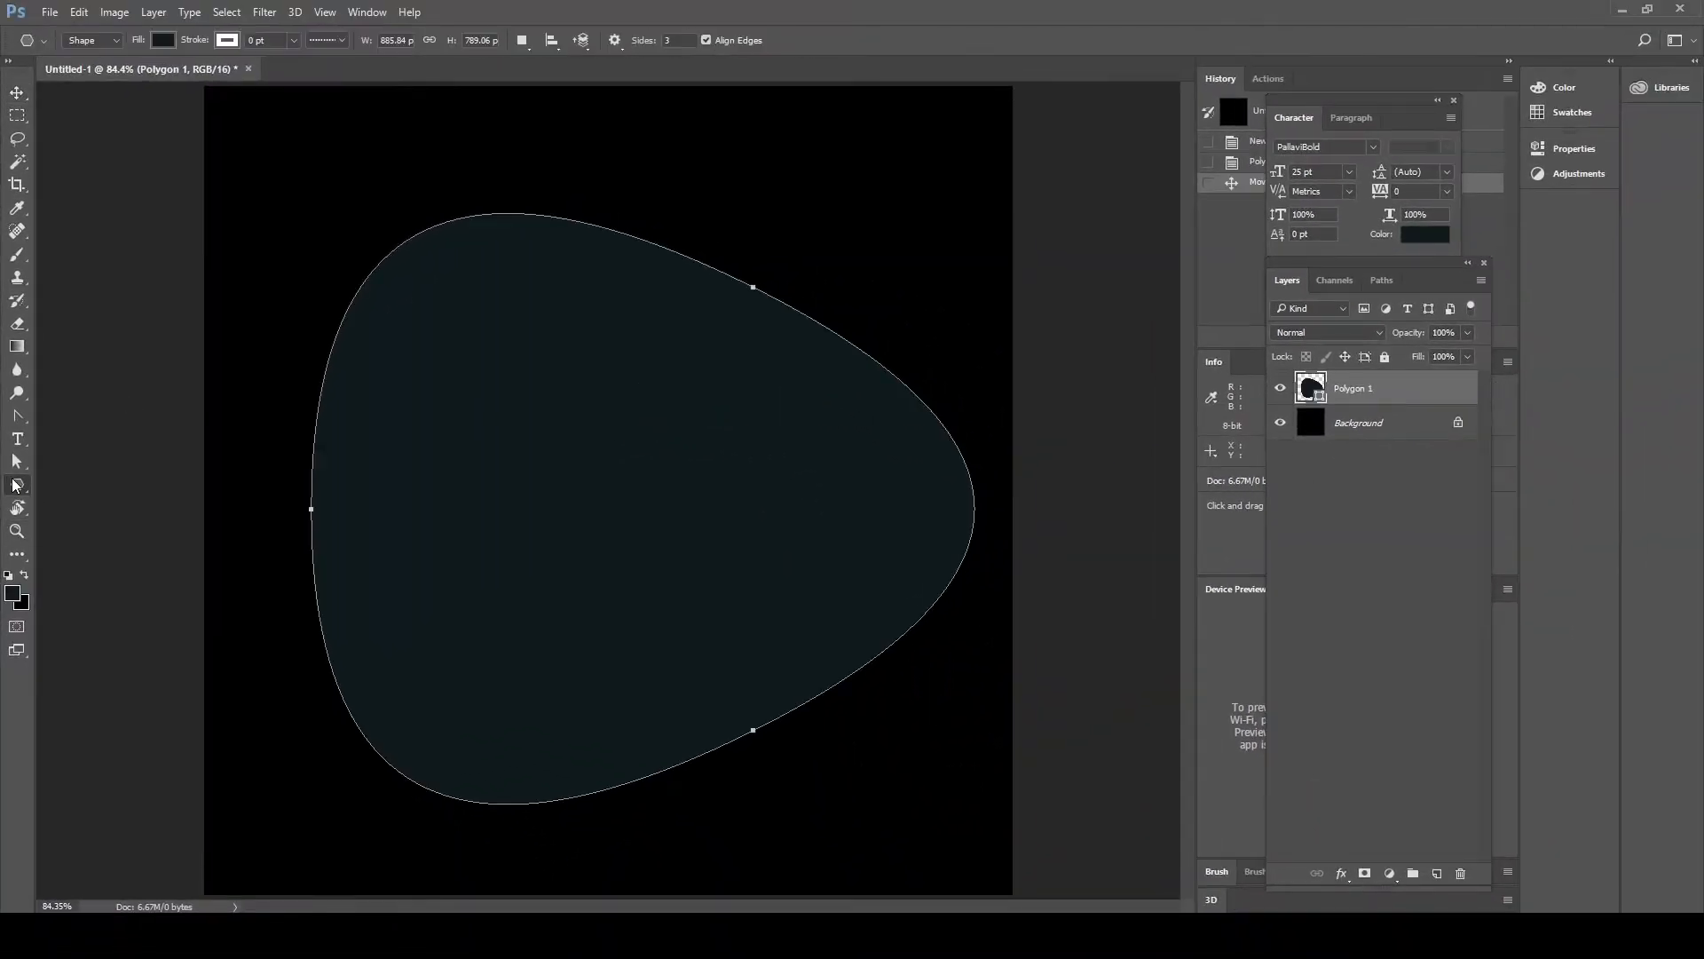
pyautogui.click(164, 40)
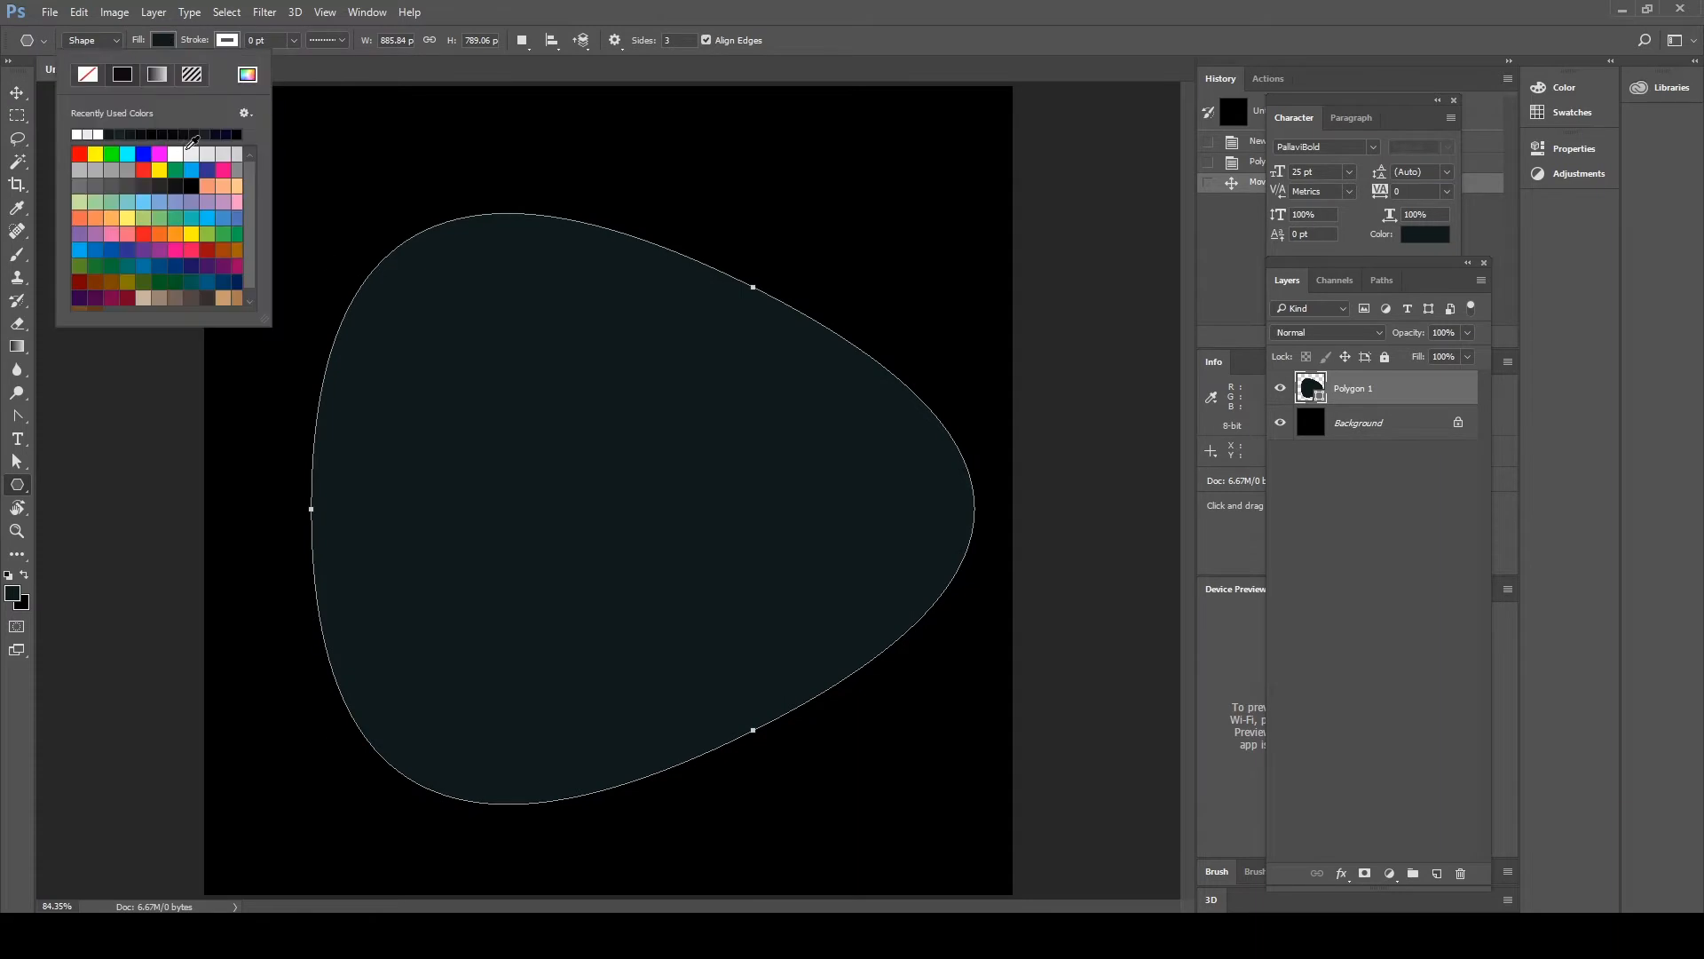
pyautogui.click(183, 153)
# Delete the Background layer and open the file type choices for saving the shape document under a new name
pyautogui.moveTo(1420, 423); pyautogui.dragTo(1466, 873)
pyautogui.hotkey('ctrl', 'shift', 's')
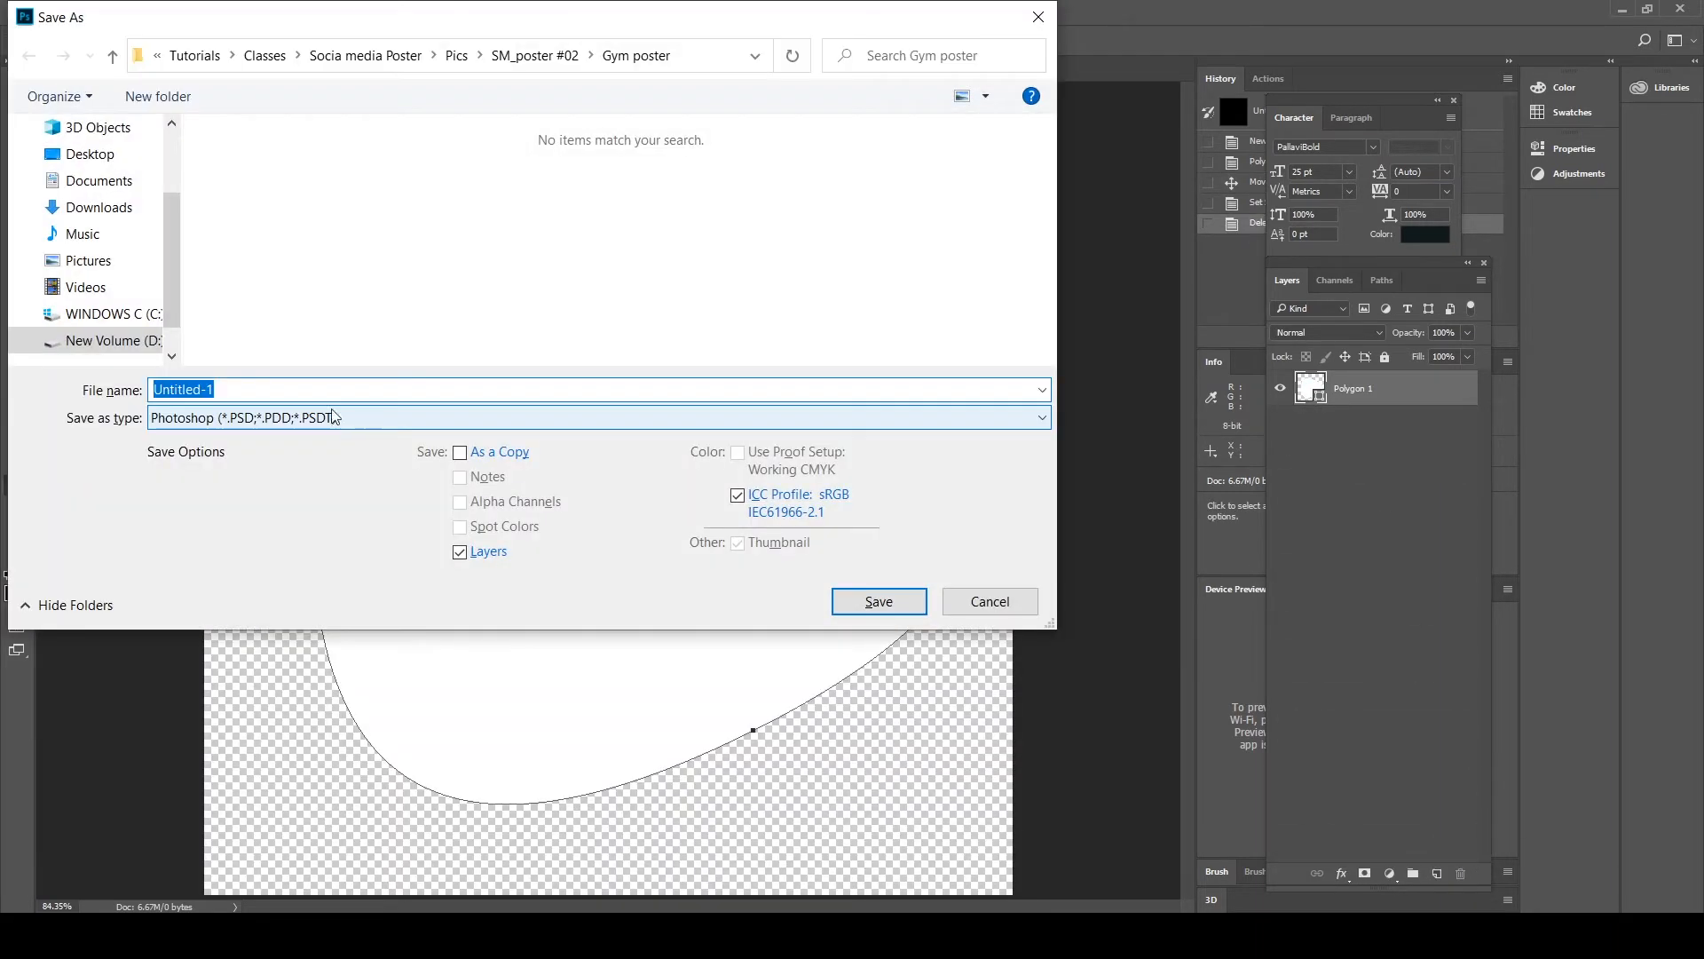
pyautogui.click(585, 415)
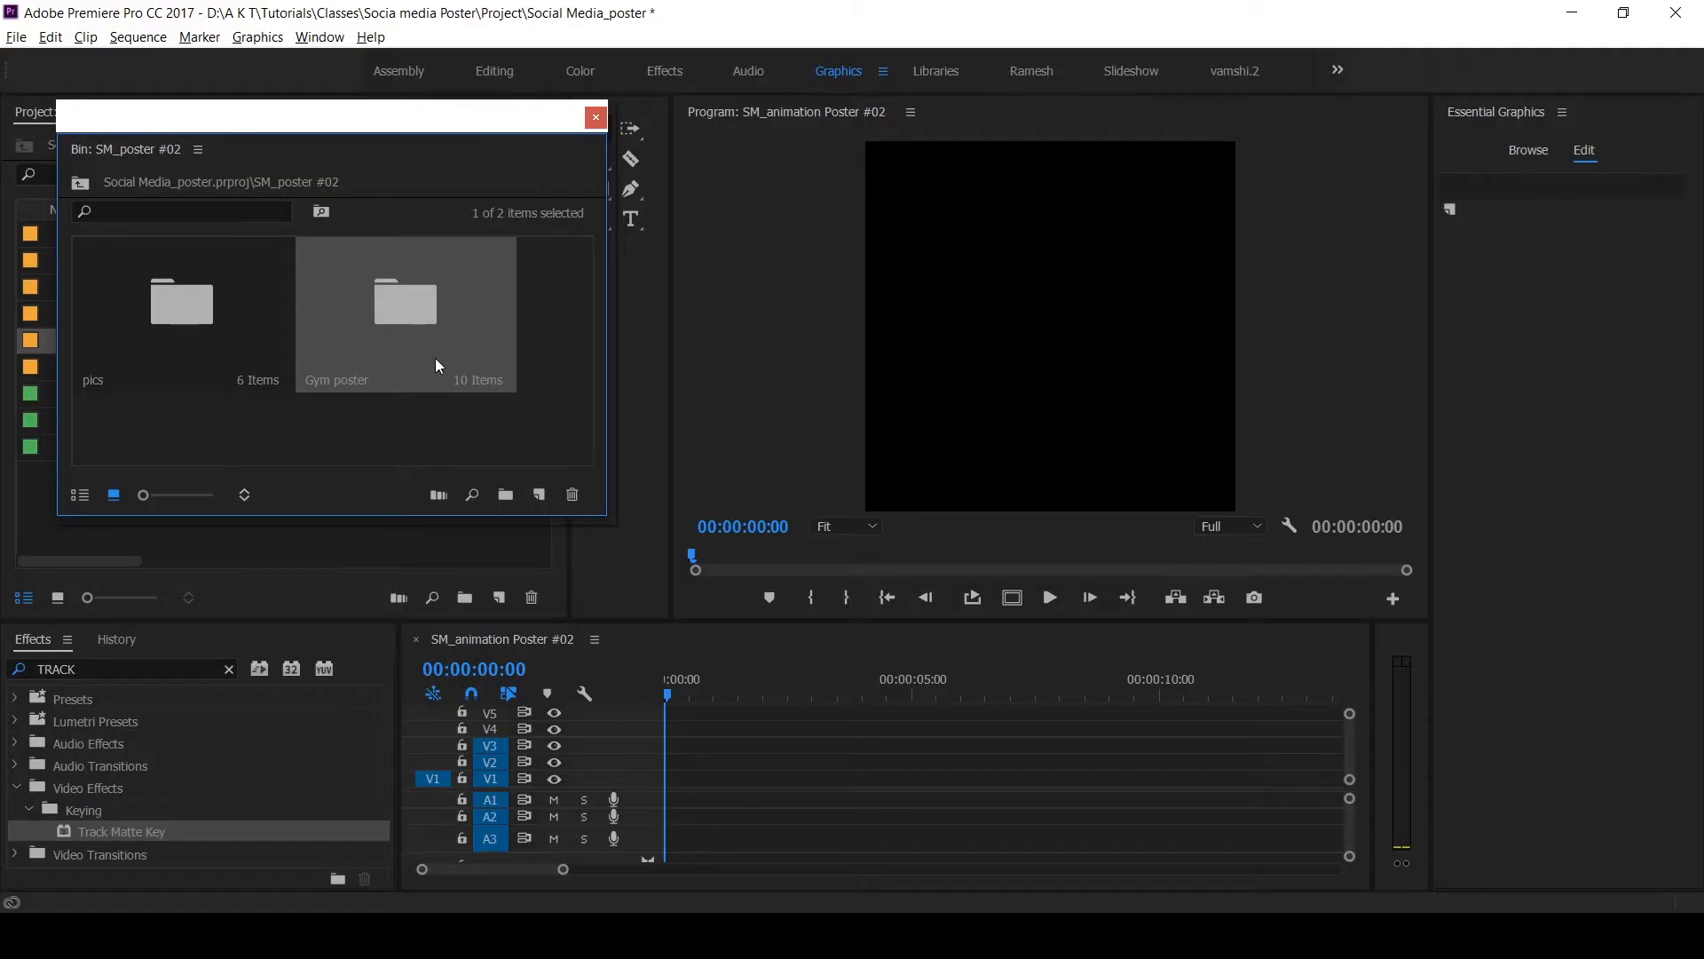
# Look through the Gym poster bin in Premiere Pro for the imported Main shape_01.png and close the bin
pyautogui.doubleClick(409, 321)
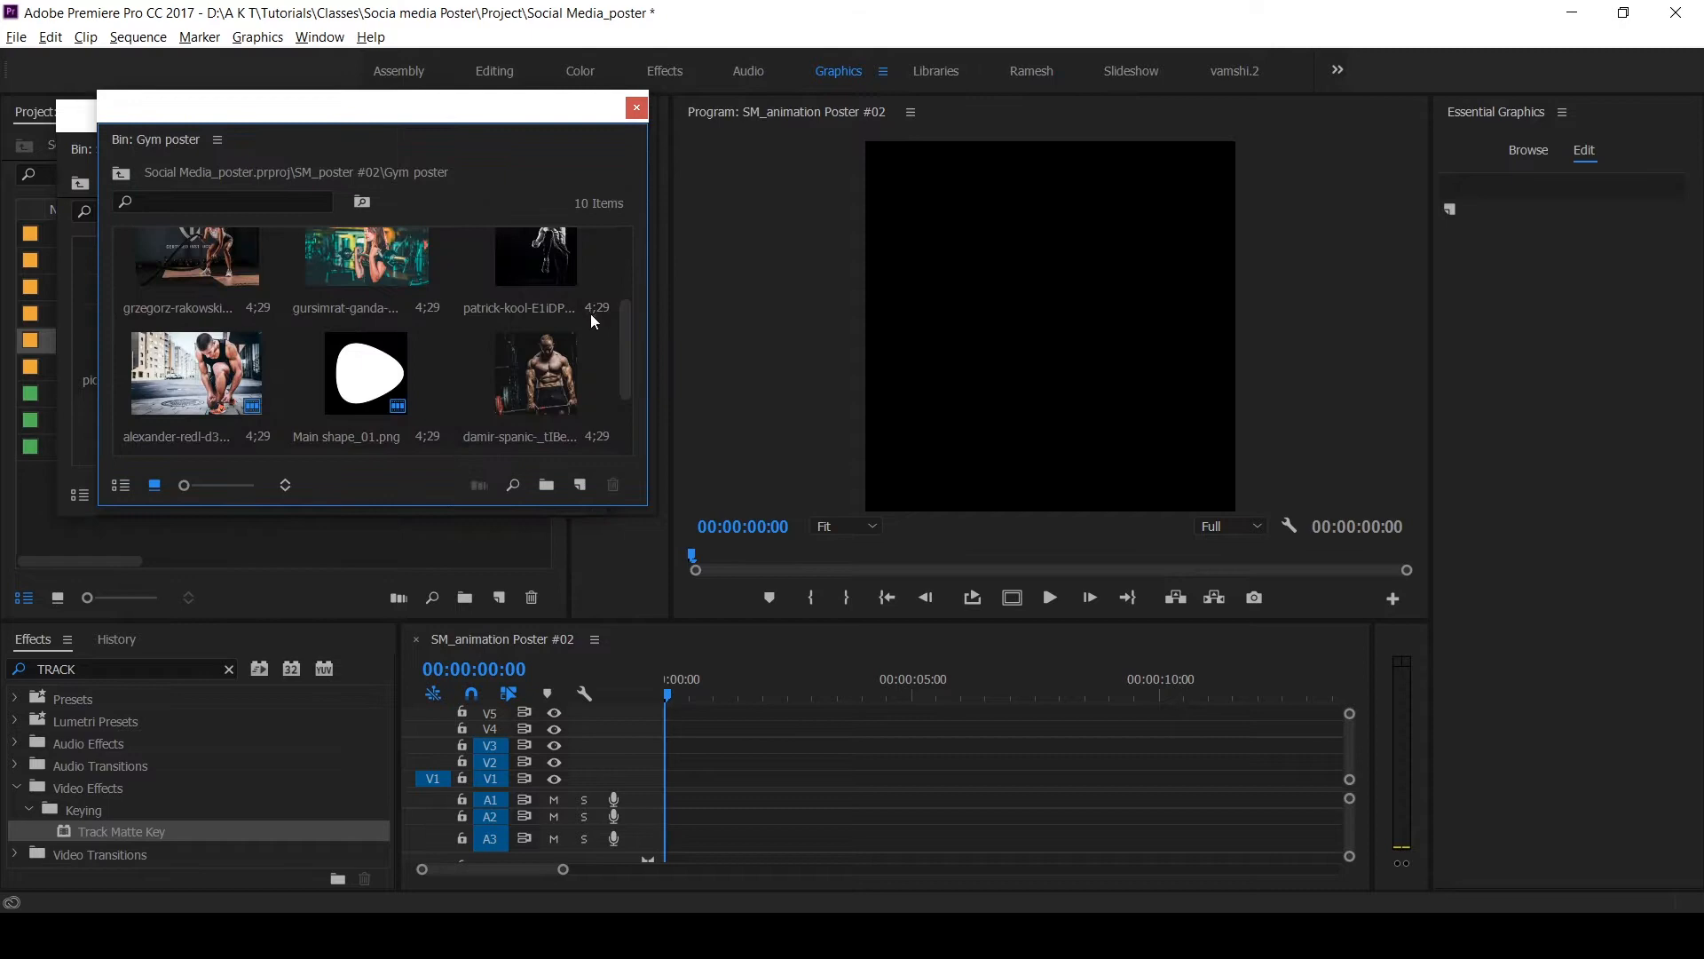
pyautogui.scroll(-2, 197, 382)
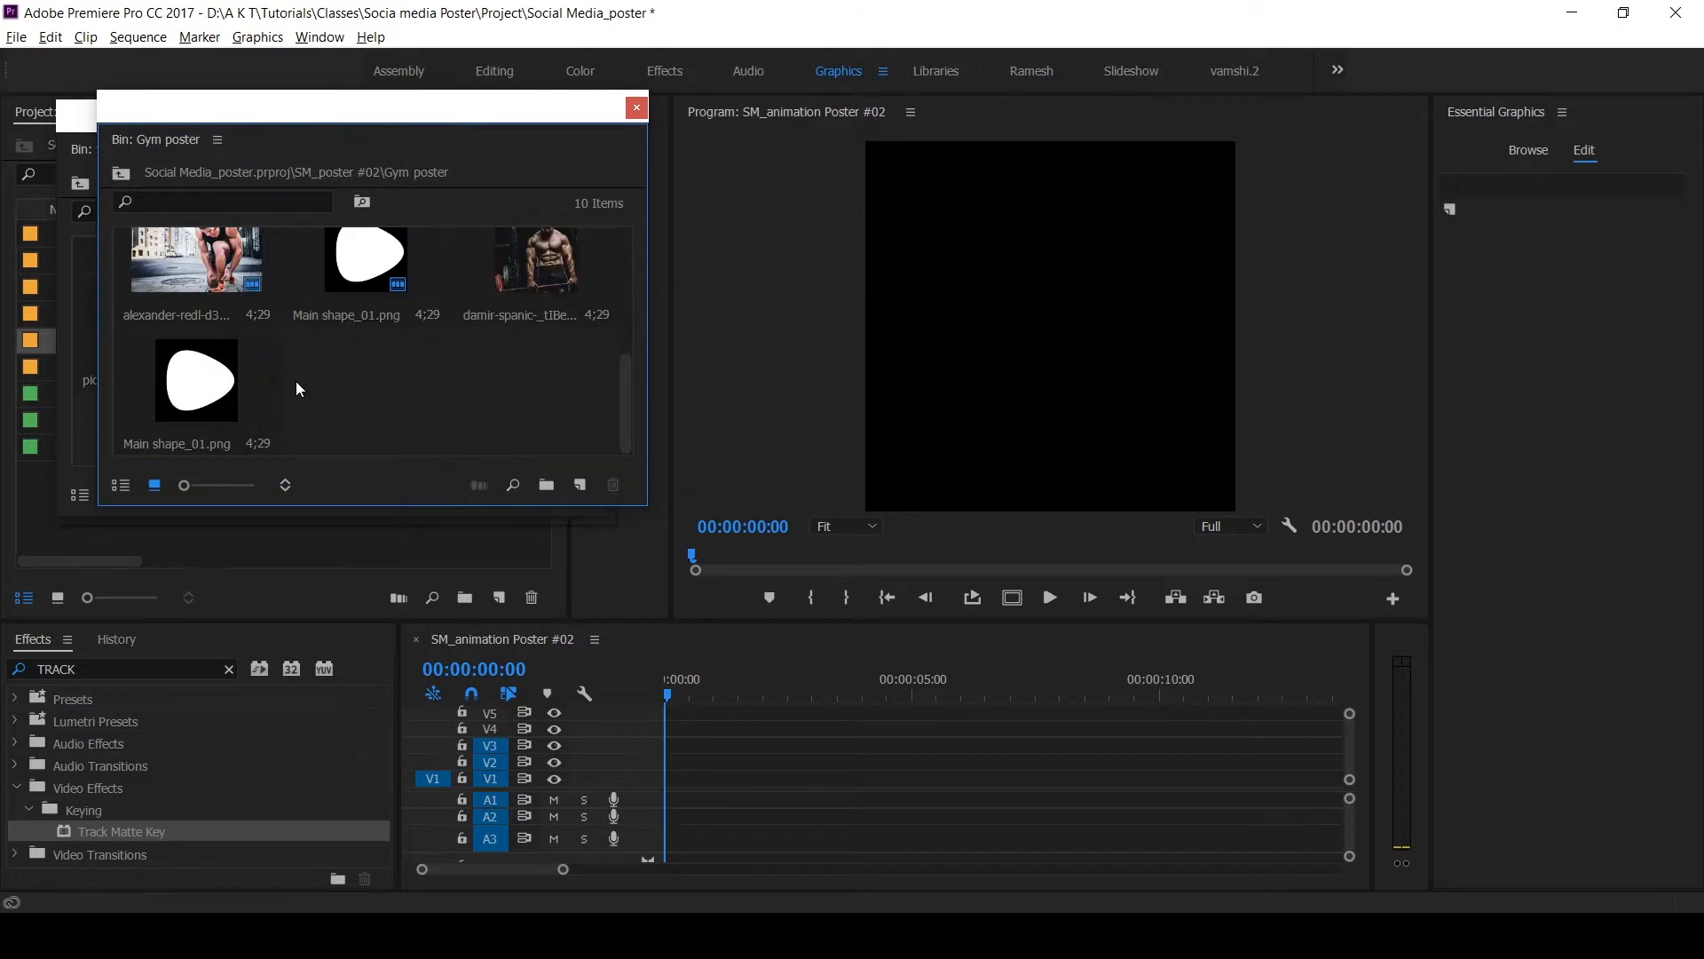
pyautogui.click(637, 107)
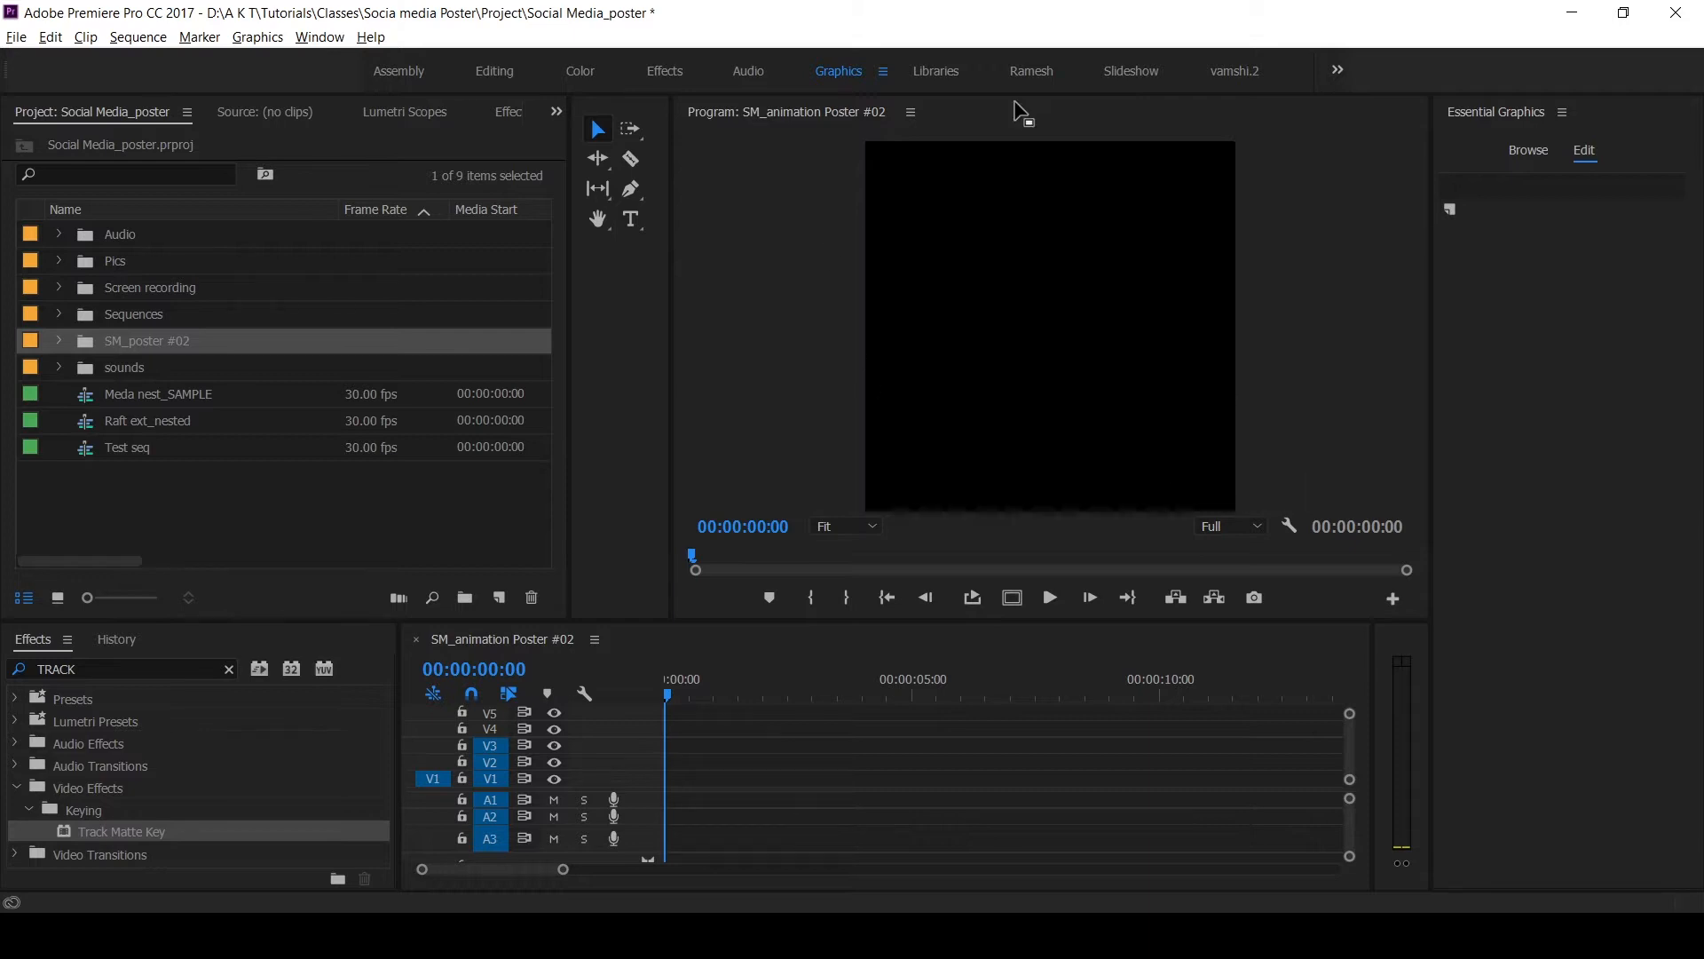
# Add a rectangle graphic to the SM_animation Poster #02 sequence, stretch it over the whole frame, and shift its anchor point near the centre
pyautogui.click(634, 700)
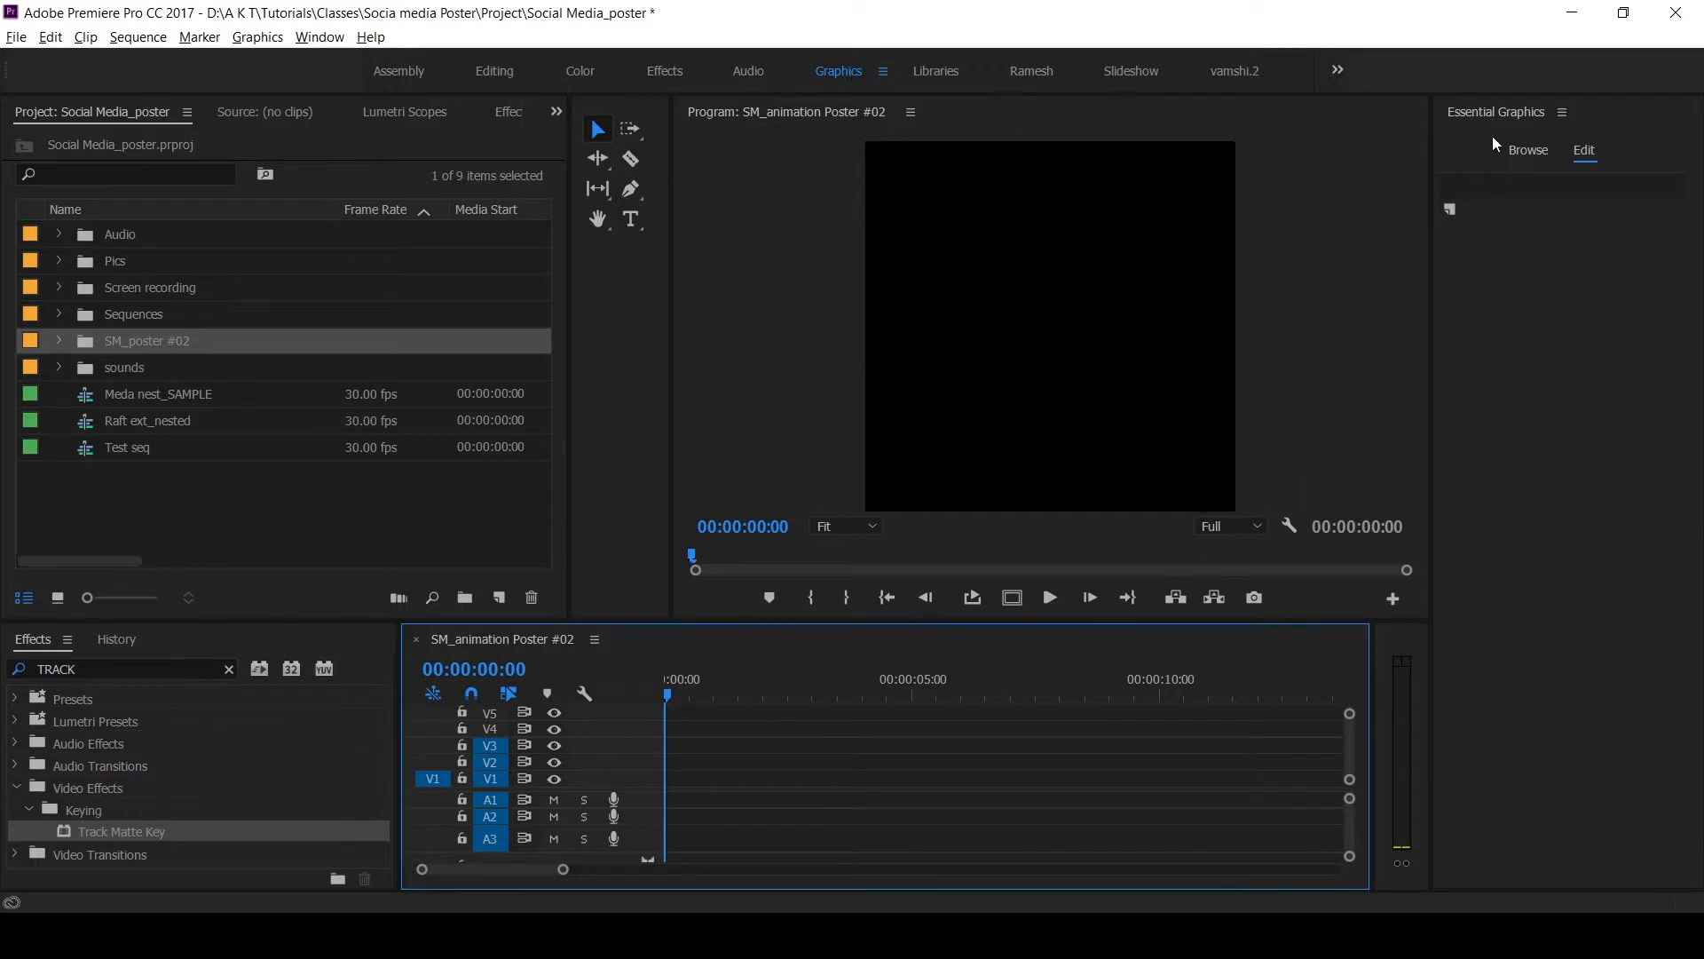
pyautogui.click(1451, 210)
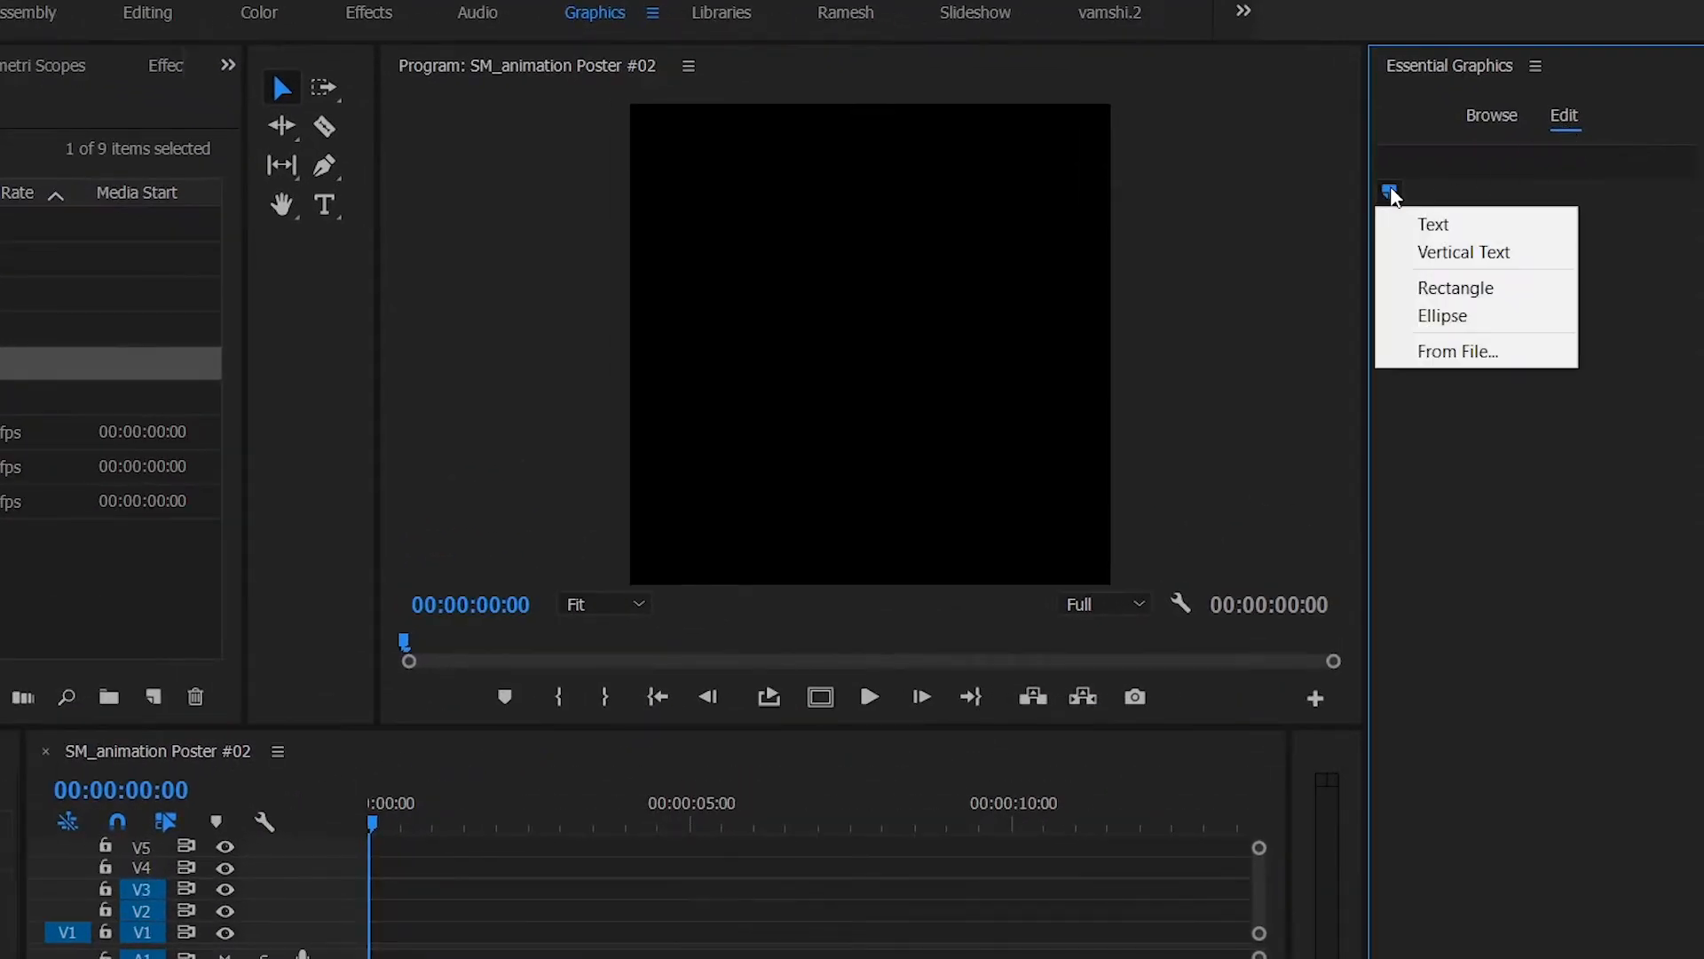
pyautogui.click(1455, 288)
pyautogui.moveTo(875, 350); pyautogui.dragTo(617, 110)
pyautogui.moveTo(723, 160); pyautogui.dragTo(1121, 577)
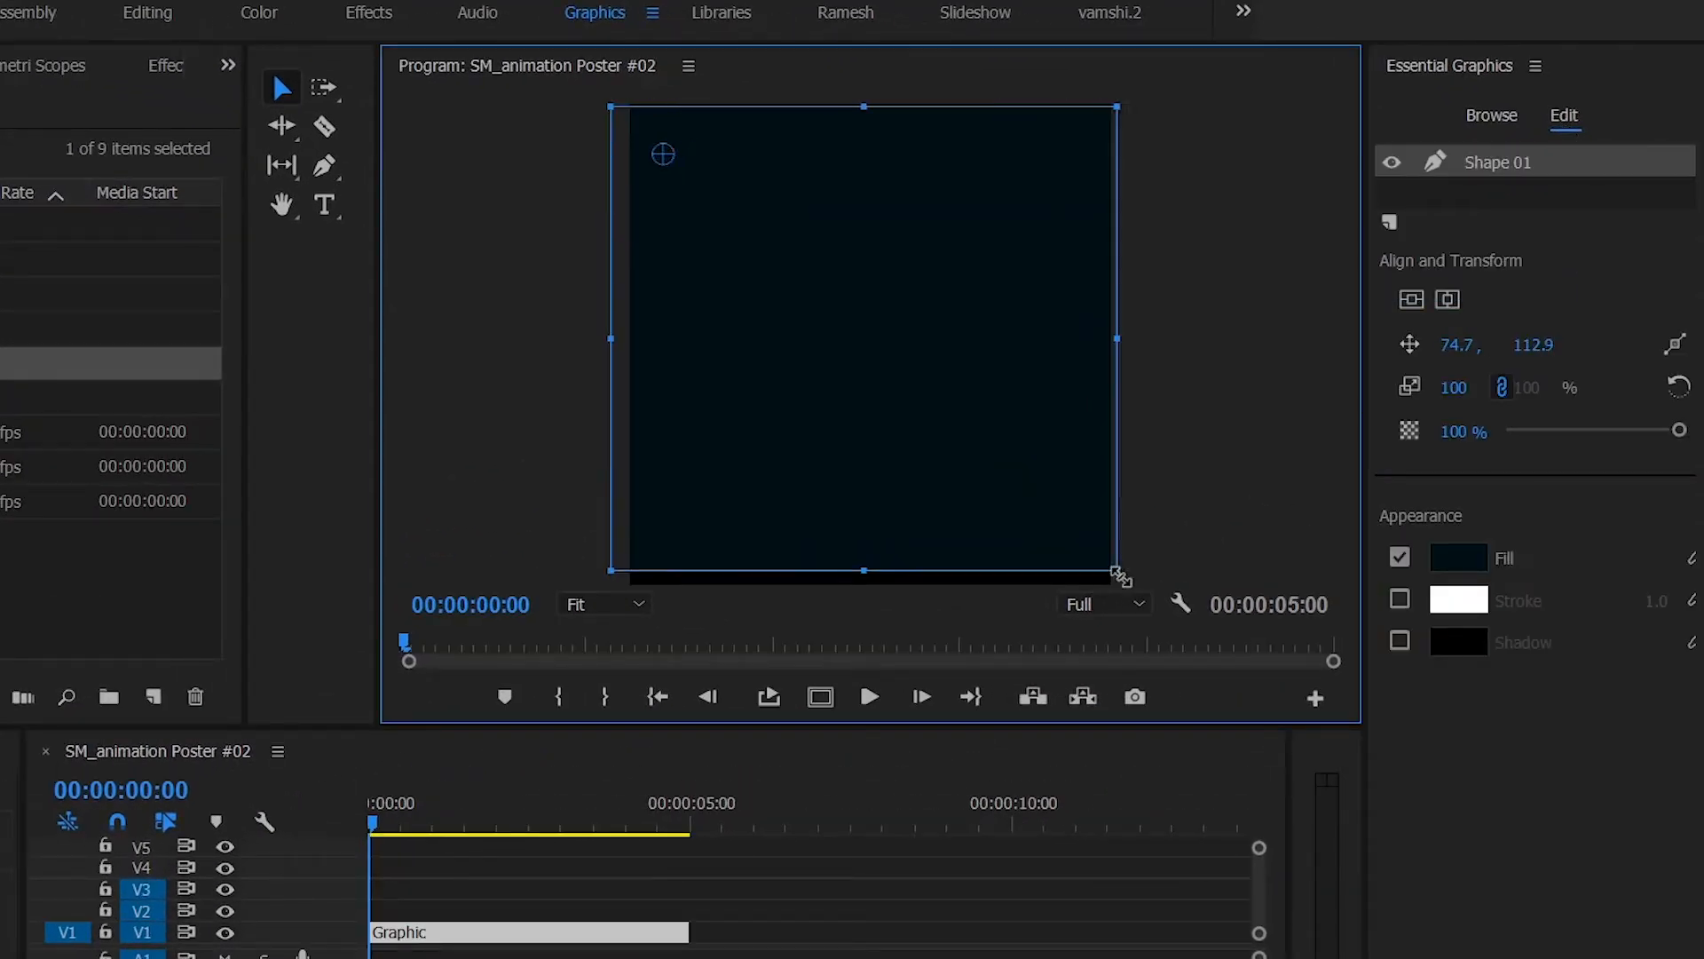
pyautogui.moveTo(863, 570); pyautogui.dragTo(864, 584)
pyautogui.moveTo(663, 155); pyautogui.dragTo(899, 329)
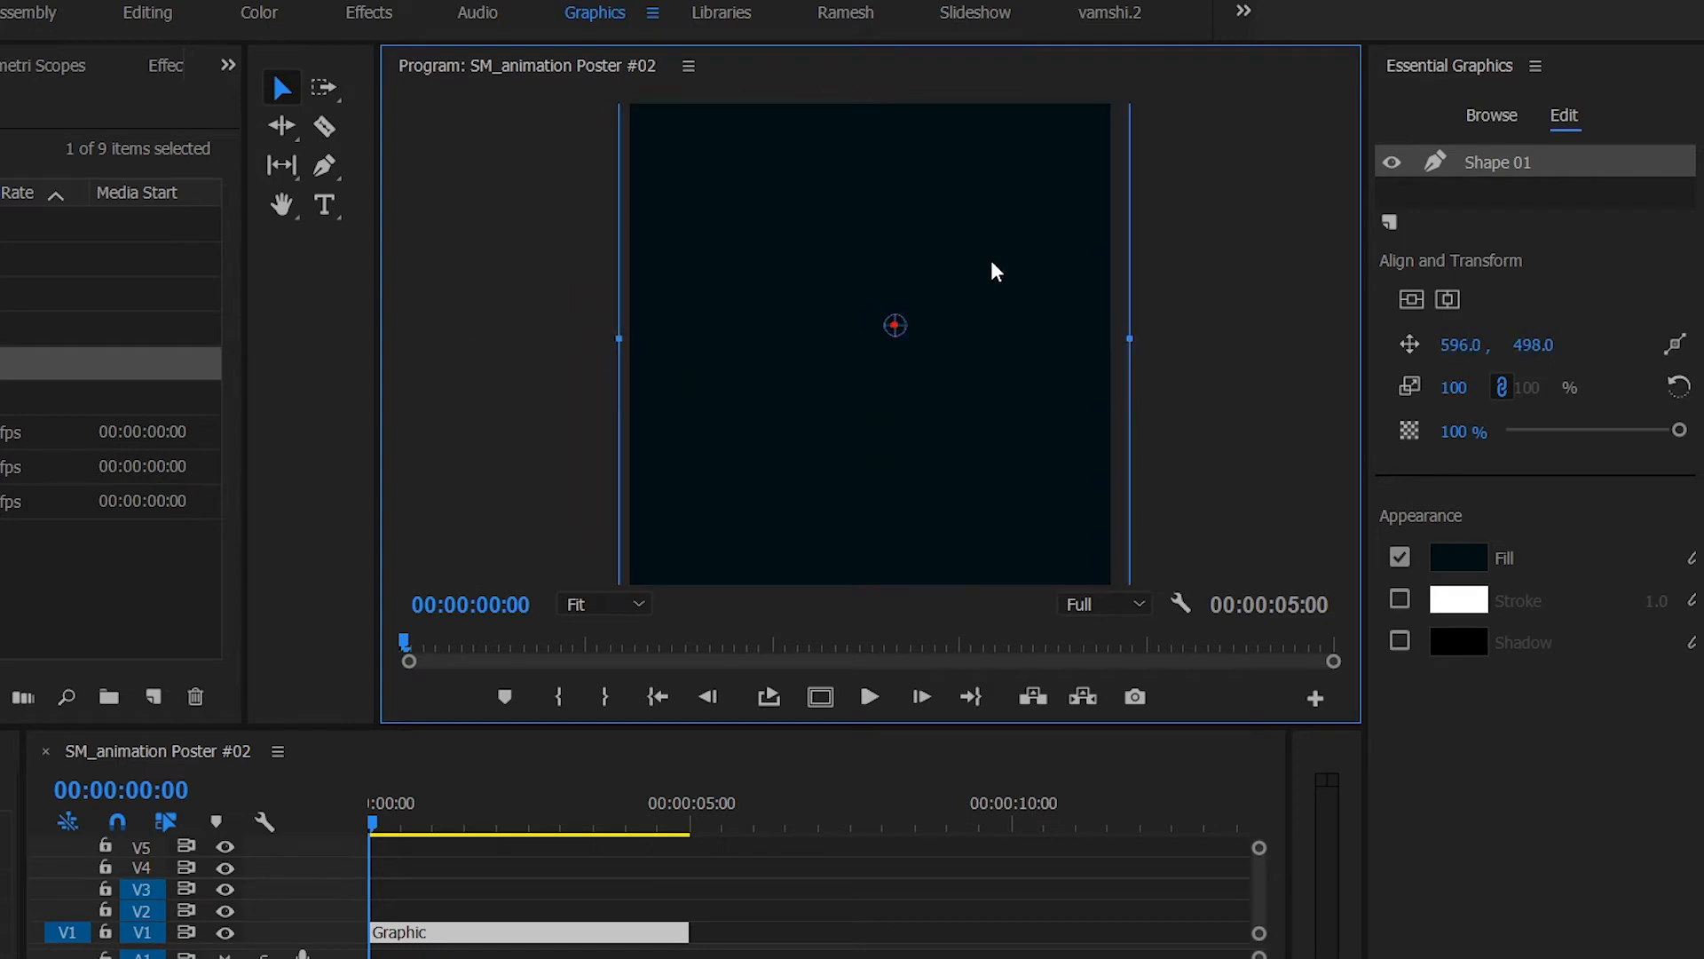
pyautogui.moveTo(1129, 338); pyautogui.dragTo(1121, 339)
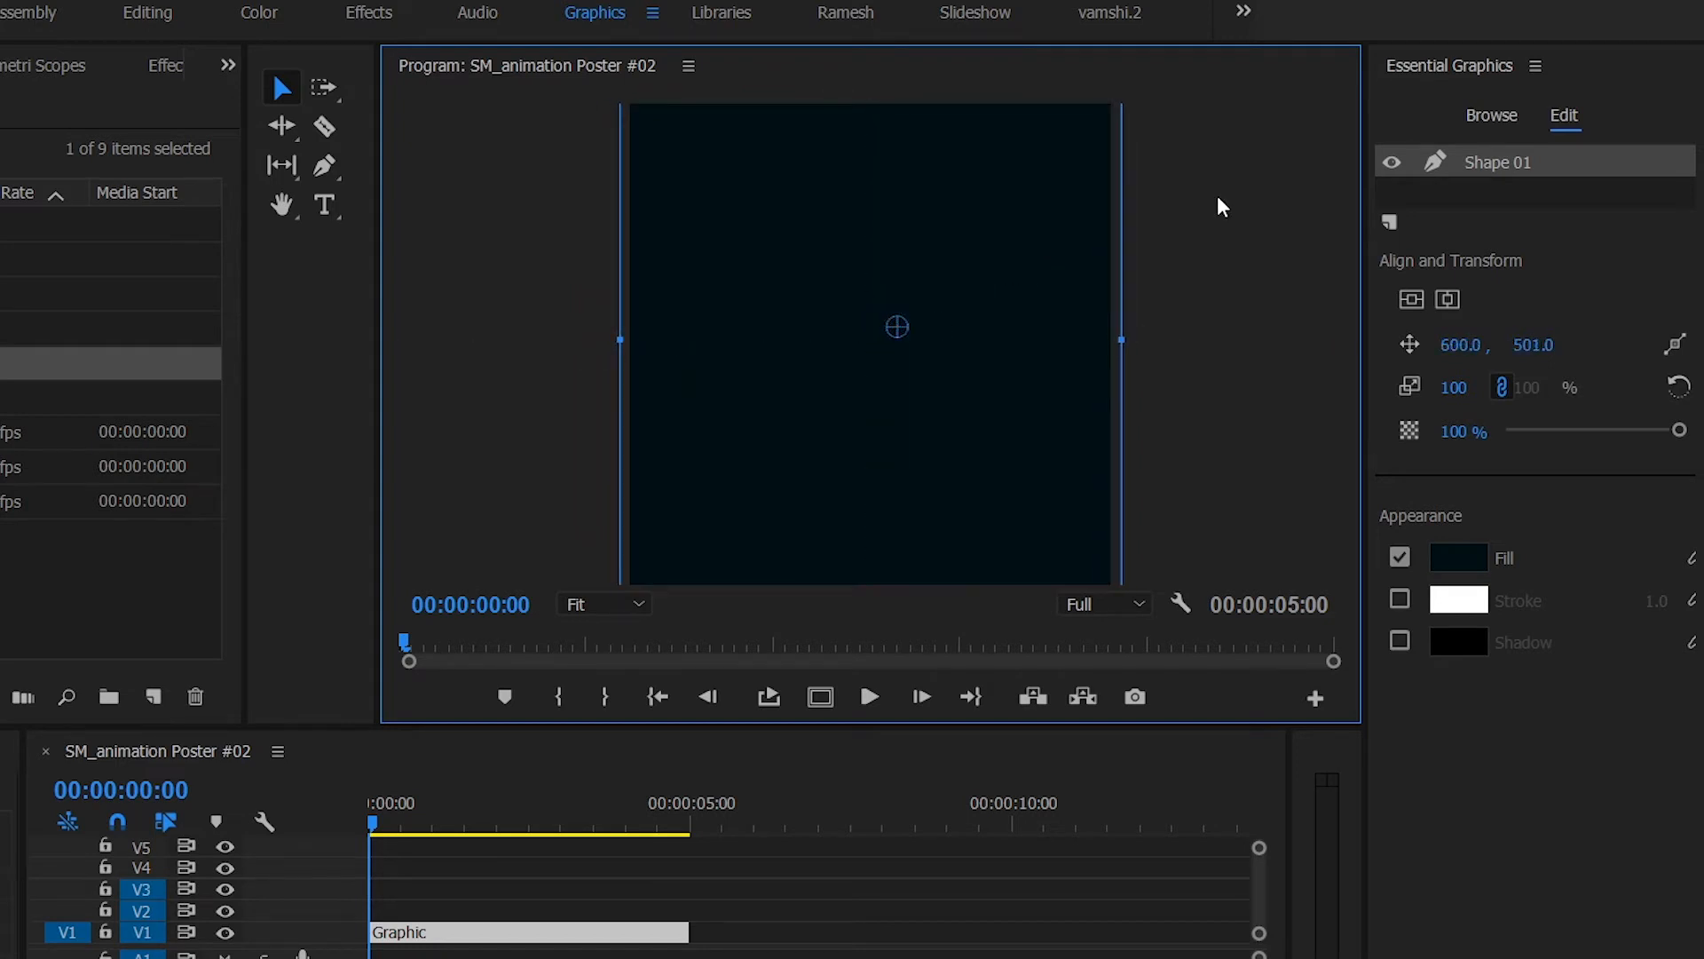
# Accept the fill colour 021116 for the rectangle and rename its clip BG
pyautogui.click(1457, 557)
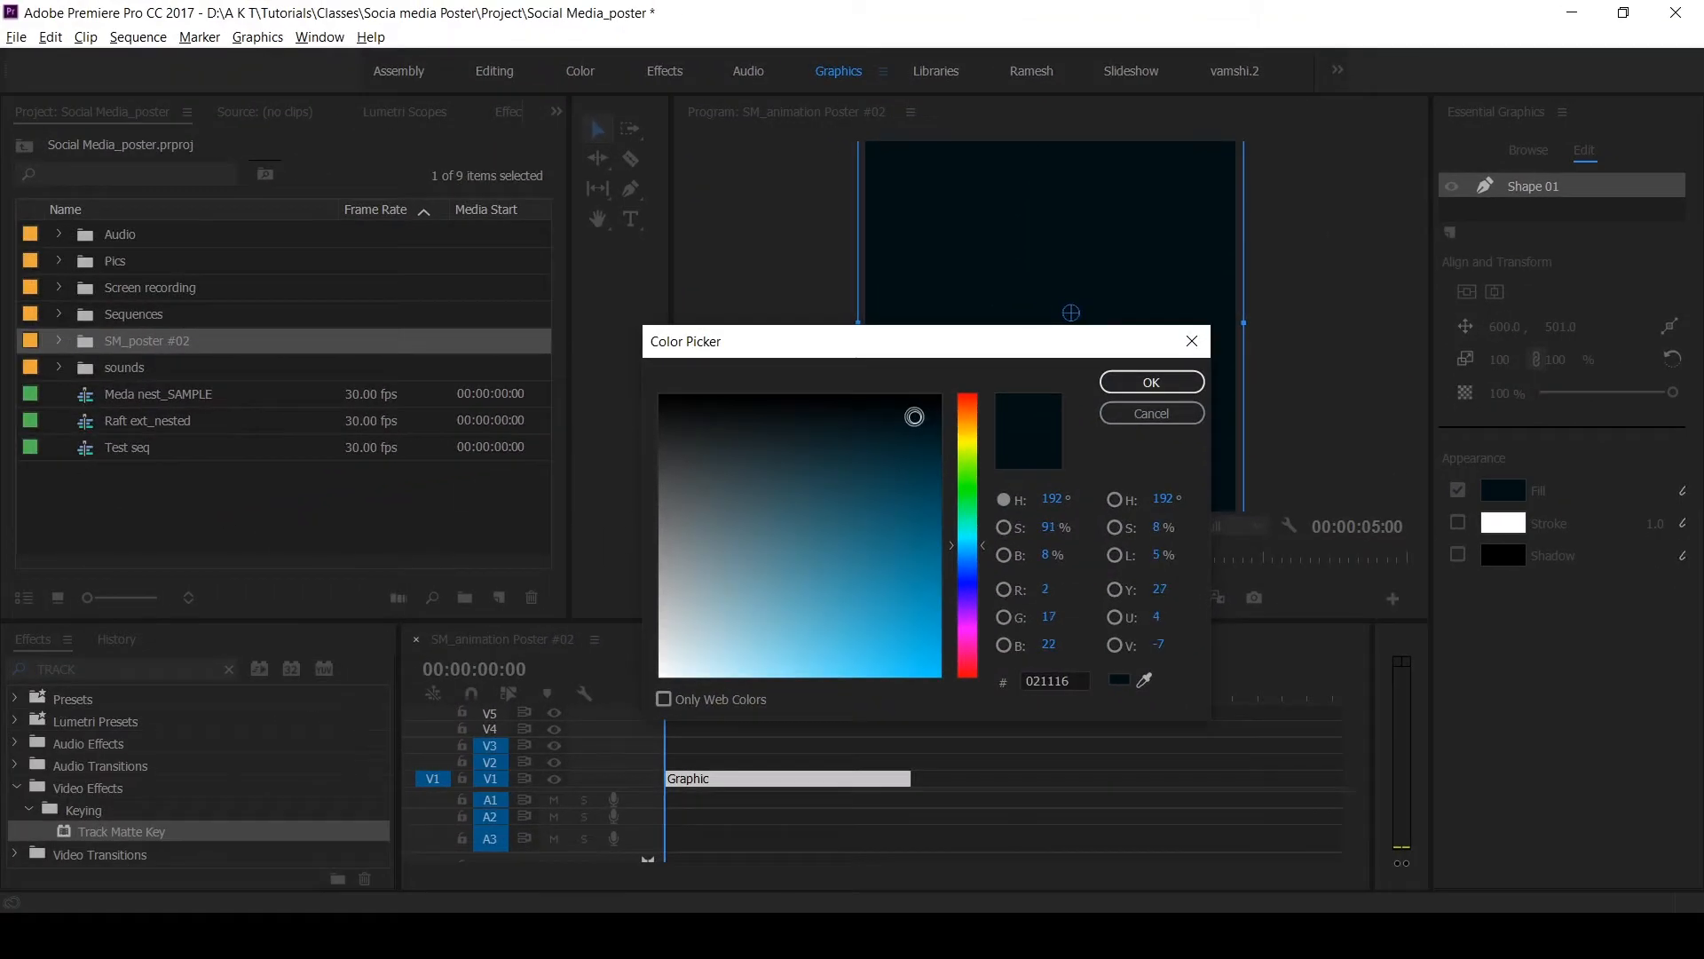
pyautogui.click(1151, 382)
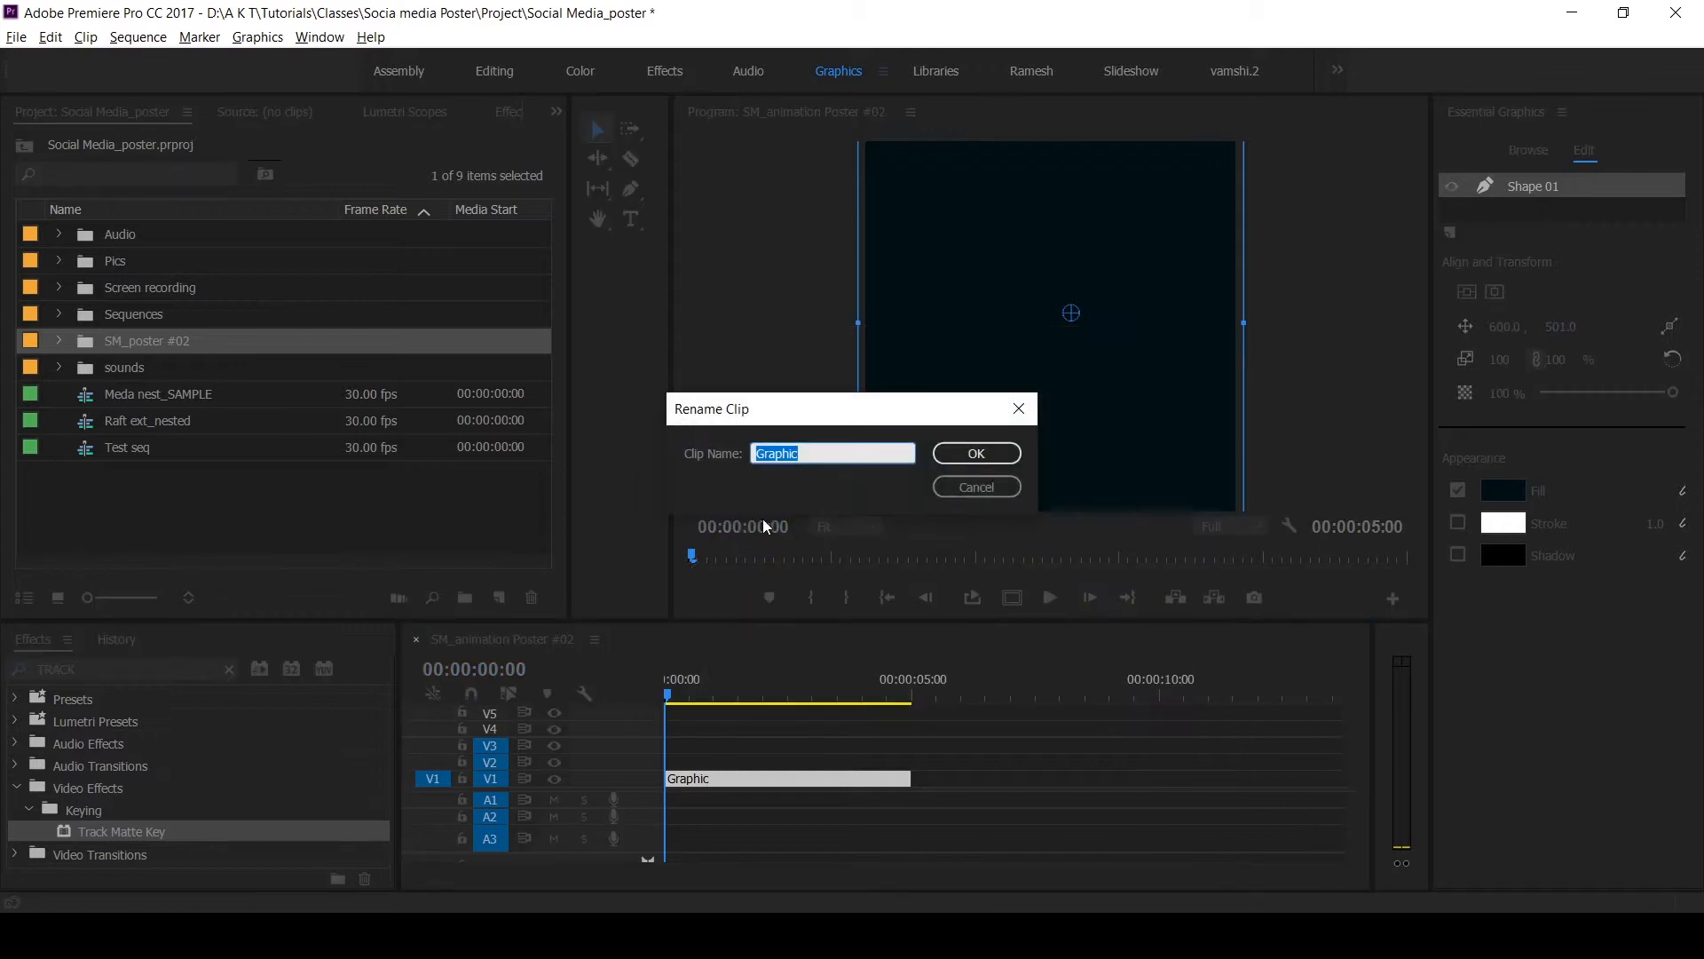
pyautogui.write('bg')
pyautogui.press('Return')
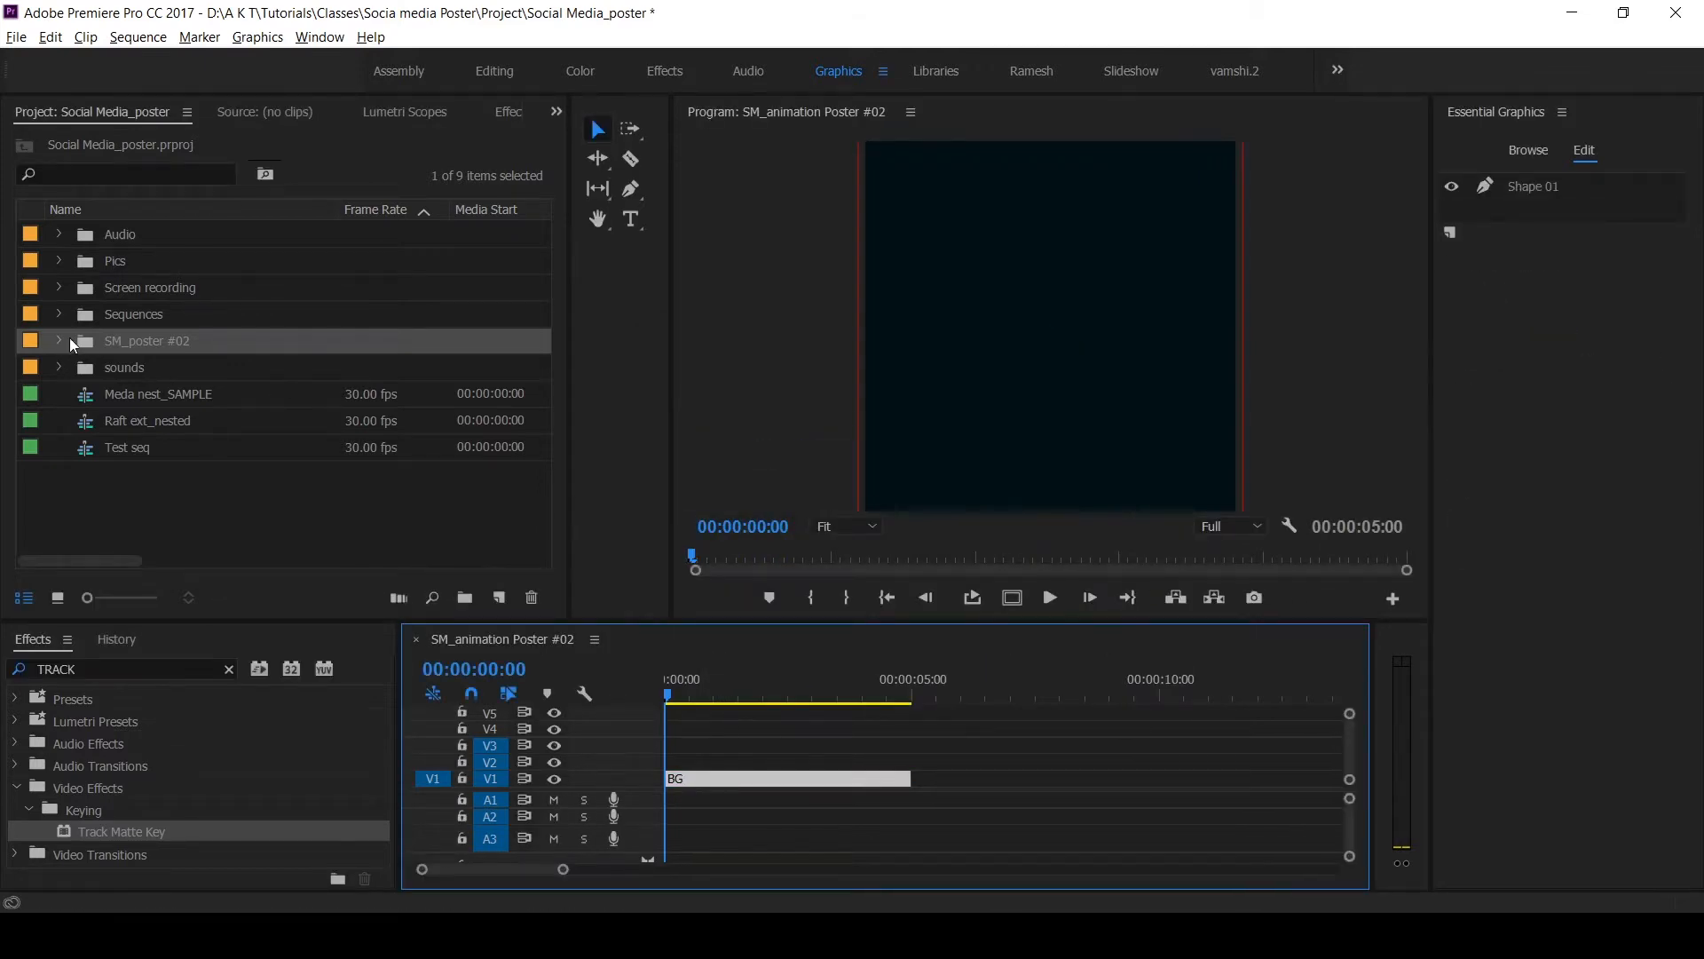
# Place Main shape_01.png from the Gym poster bin on track V2 above the BG clip, starting at 00:00:00:00
pyautogui.doubleClick(76, 339)
pyautogui.doubleClick(451, 301)
pyautogui.scroll(-2, 381, 374)
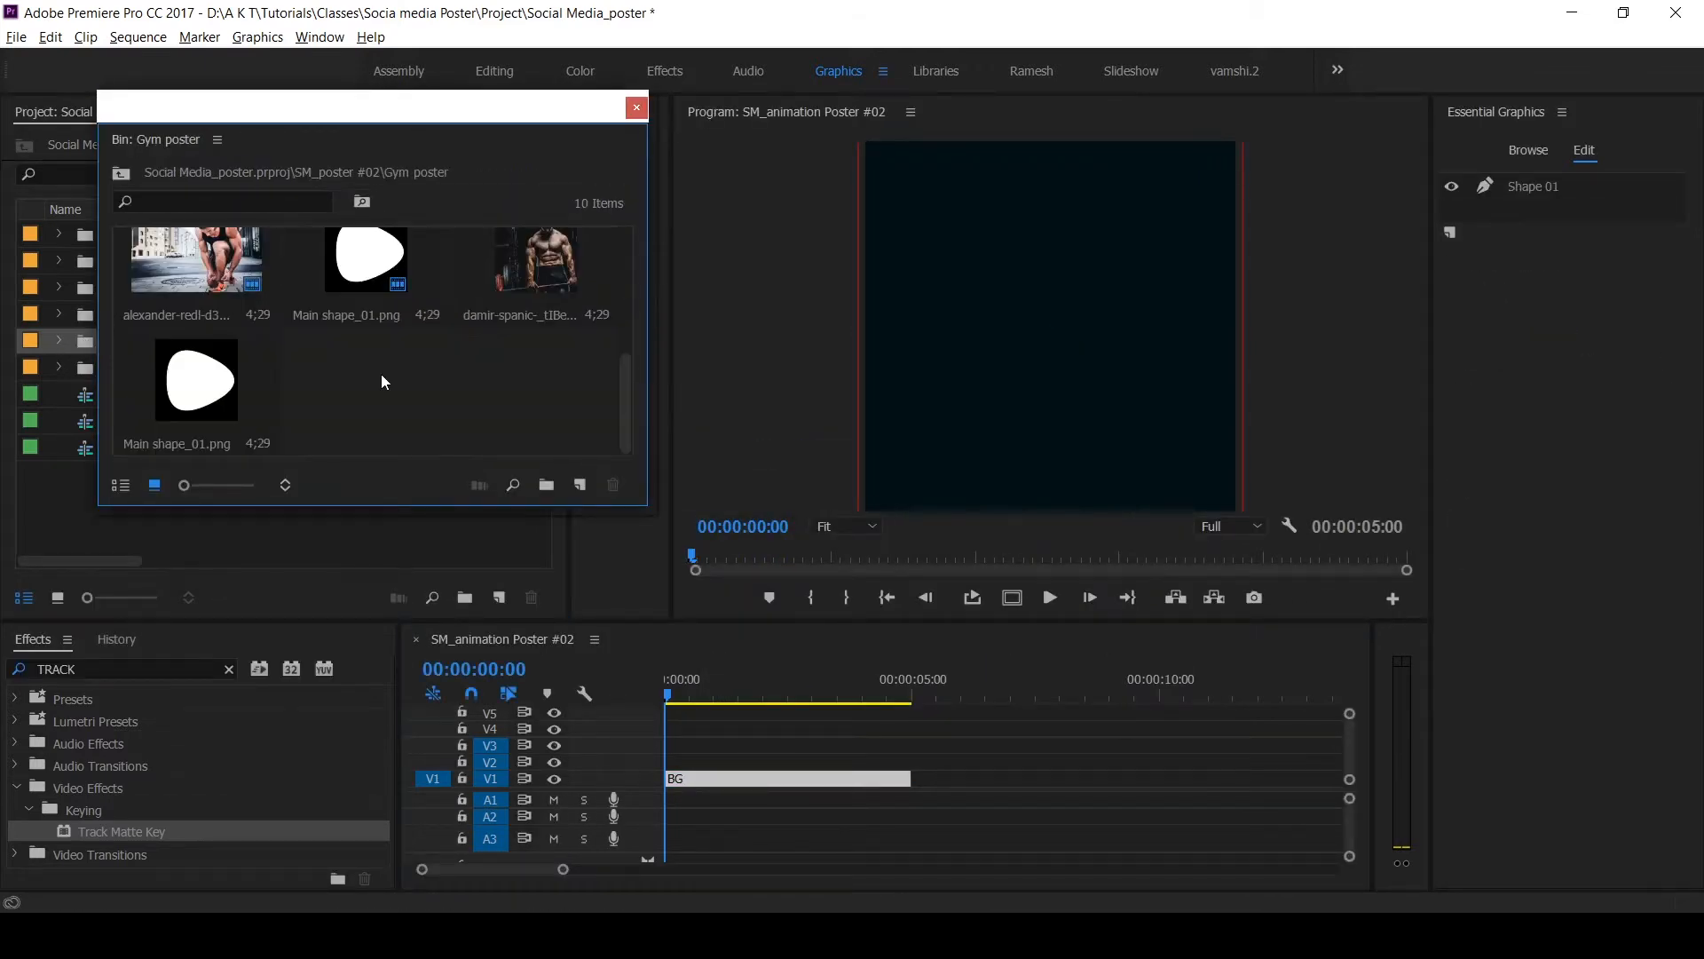
pyautogui.moveTo(196, 380); pyautogui.dragTo(710, 762)
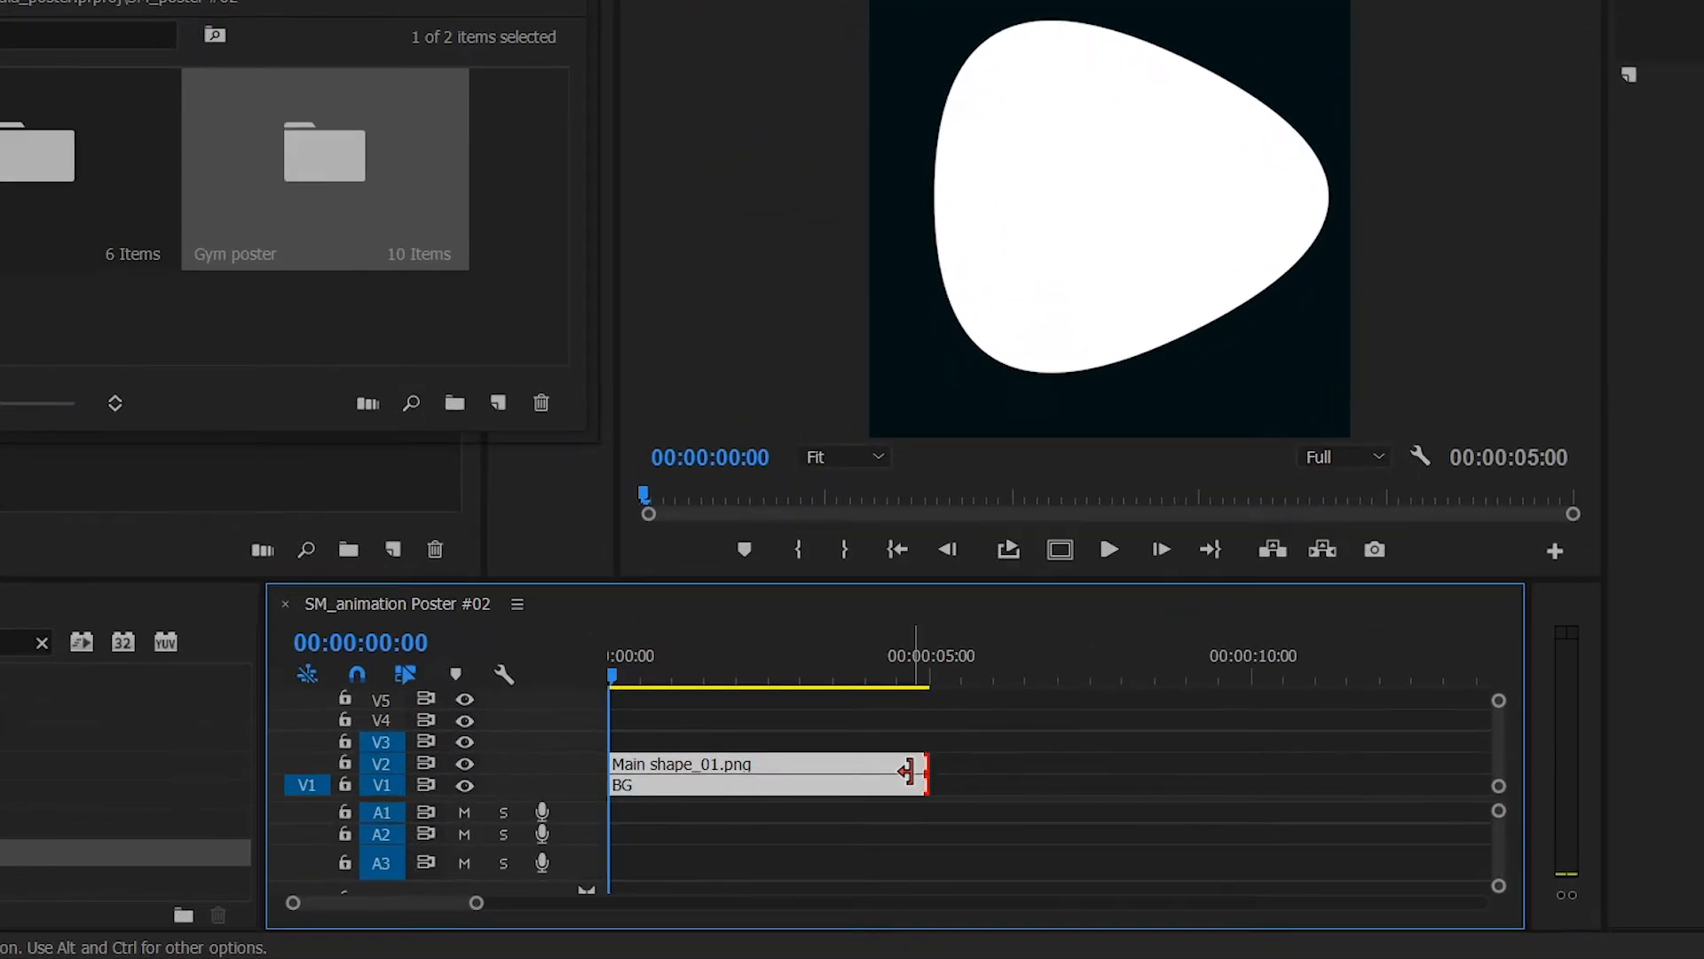
# Extend the Main shape_01.png and BG clips together to 00:00:10:09
pyautogui.moveTo(907, 771); pyautogui.dragTo(1249, 752)
pyautogui.click(728, 759)
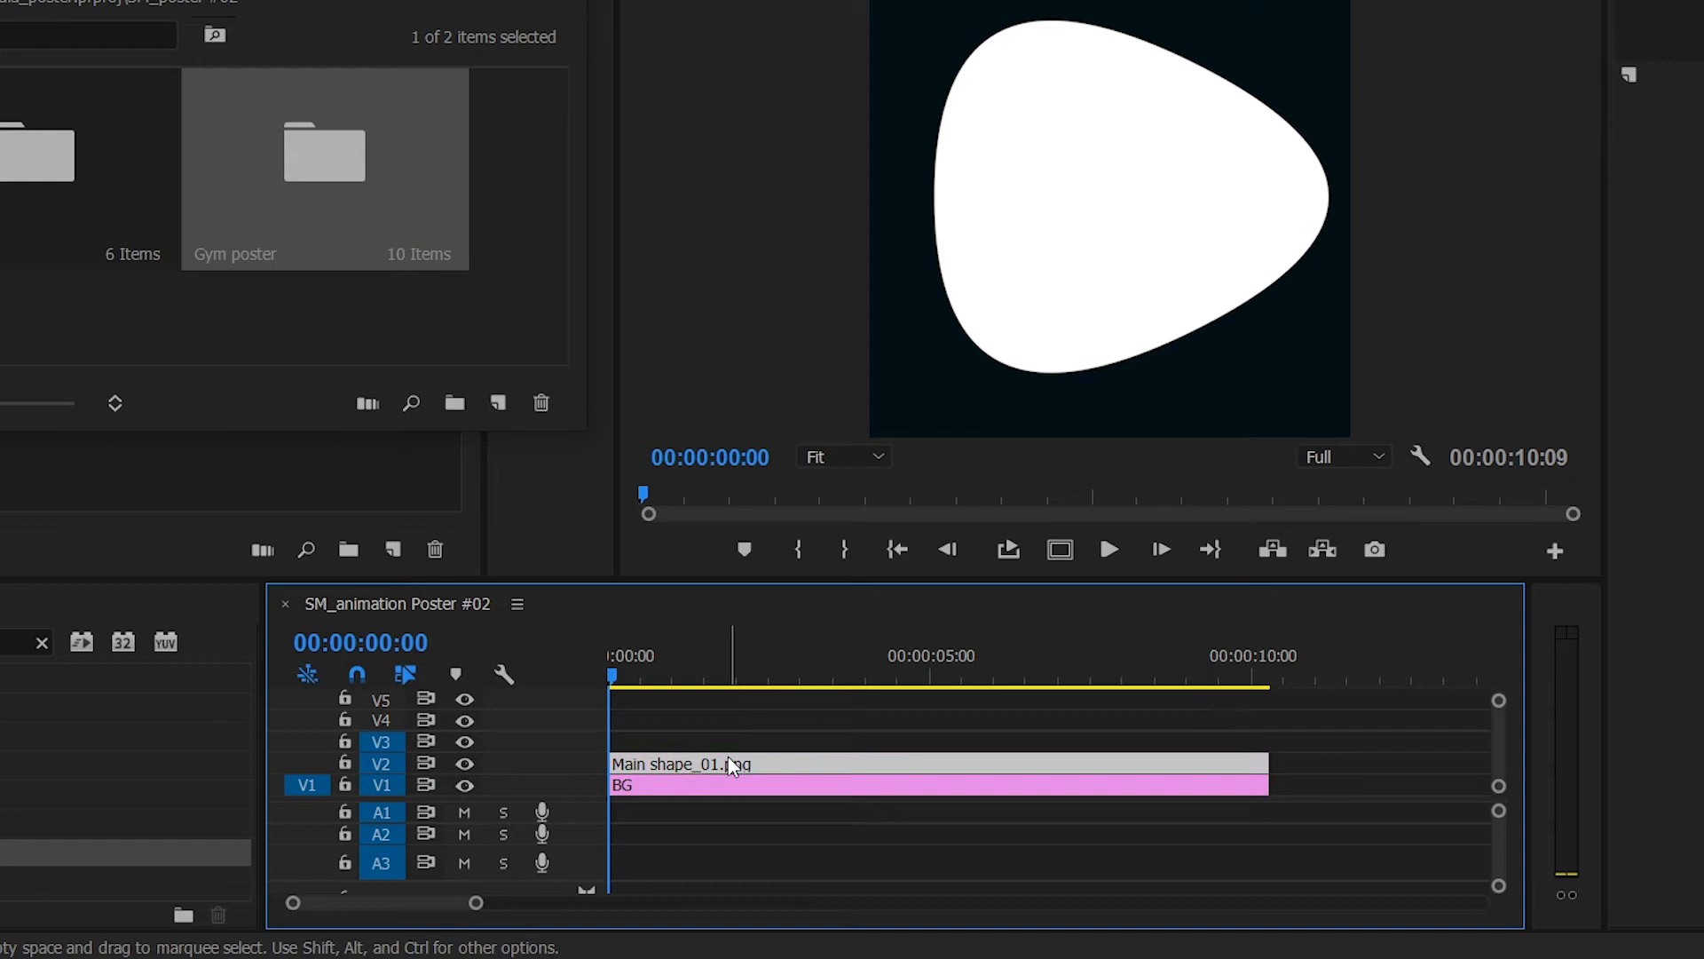
pyautogui.click(672, 787)
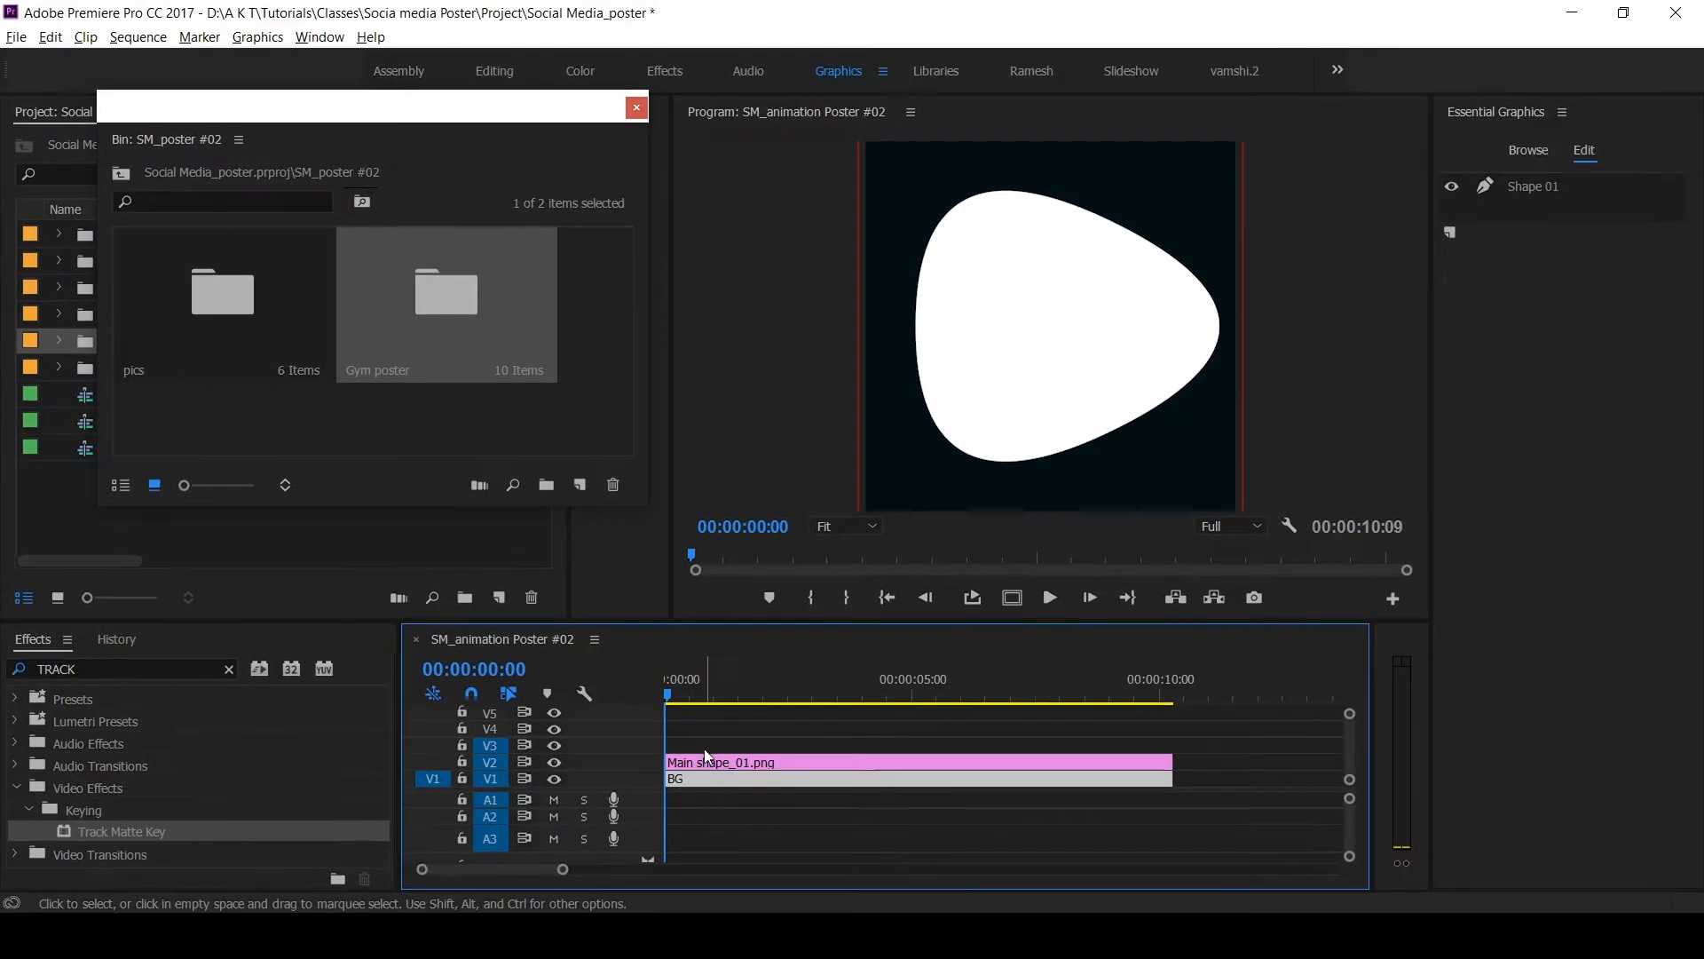
# Enlarge the Main shape_01.png clip to a scale of 111 and move it toward the frame's upper-right corner, at about 789.7, 309.7
pyautogui.click(701, 761)
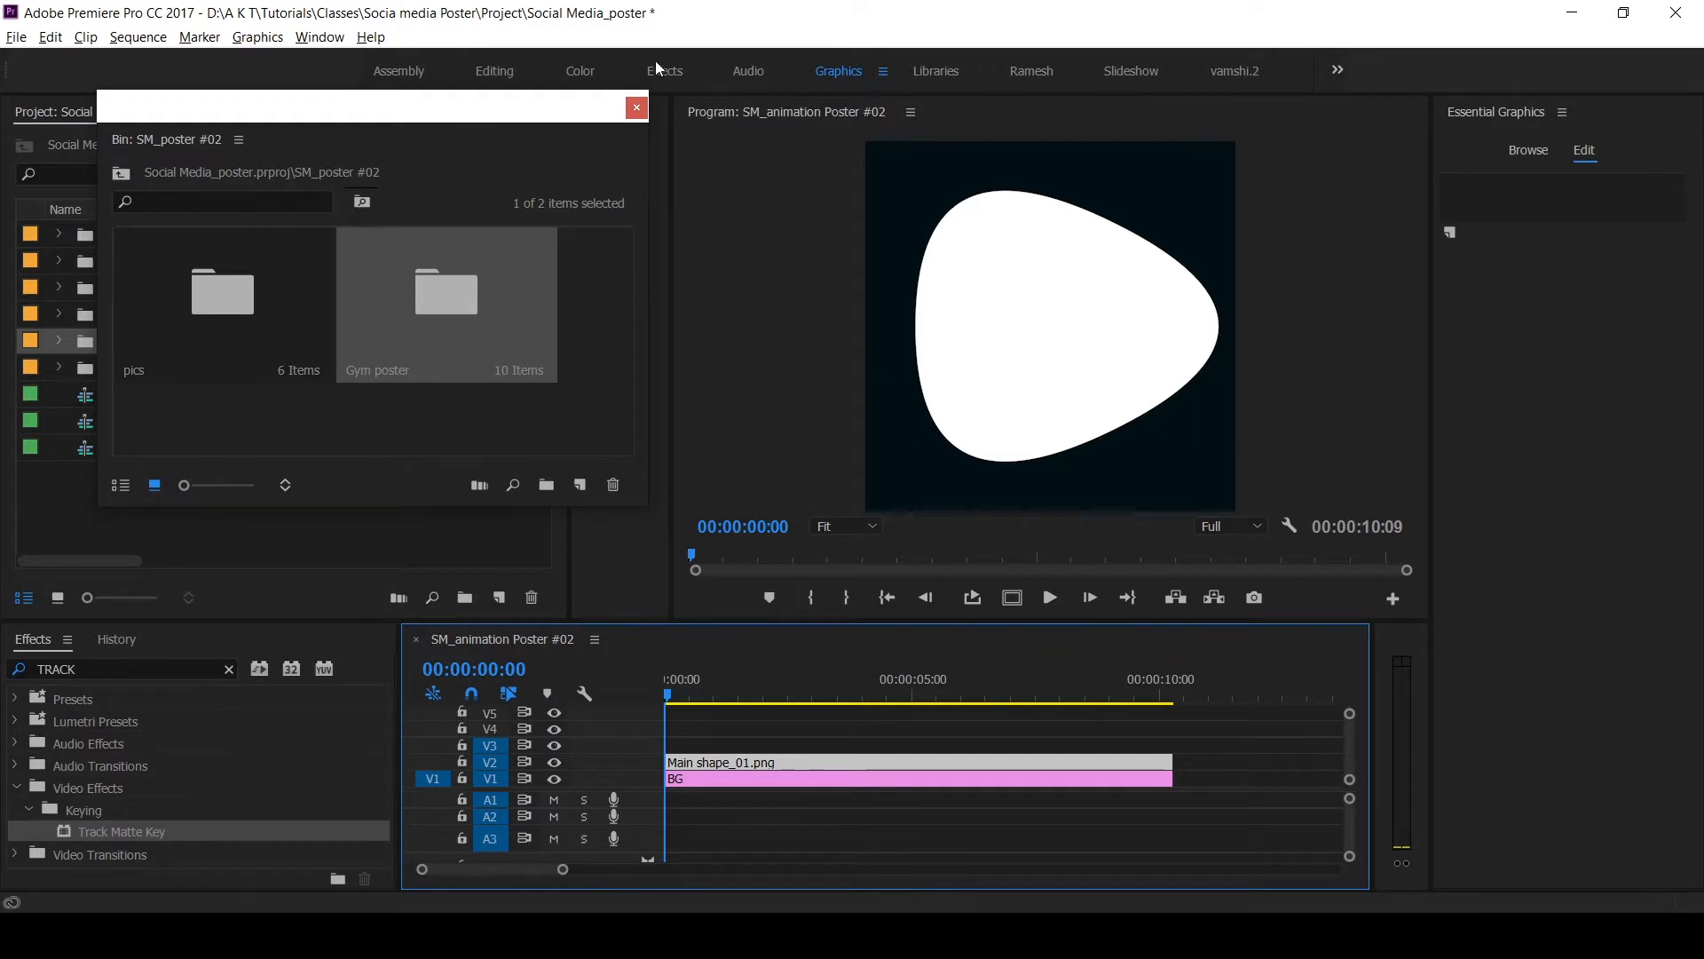
pyautogui.click(638, 109)
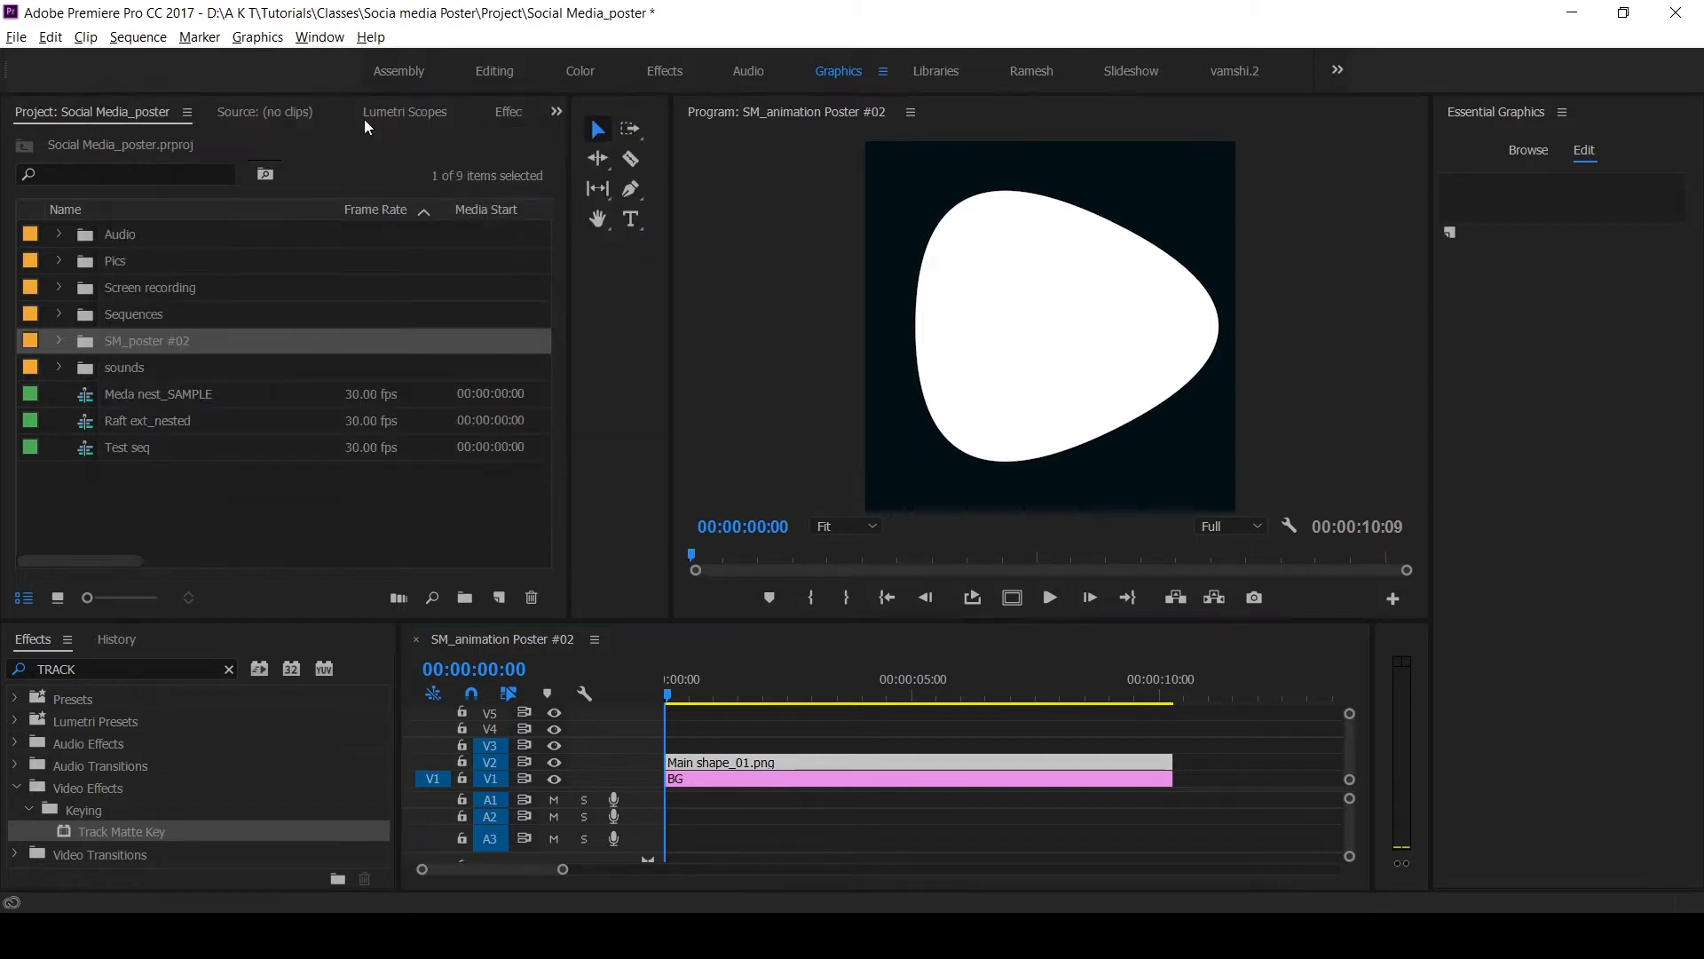
pyautogui.click(507, 111)
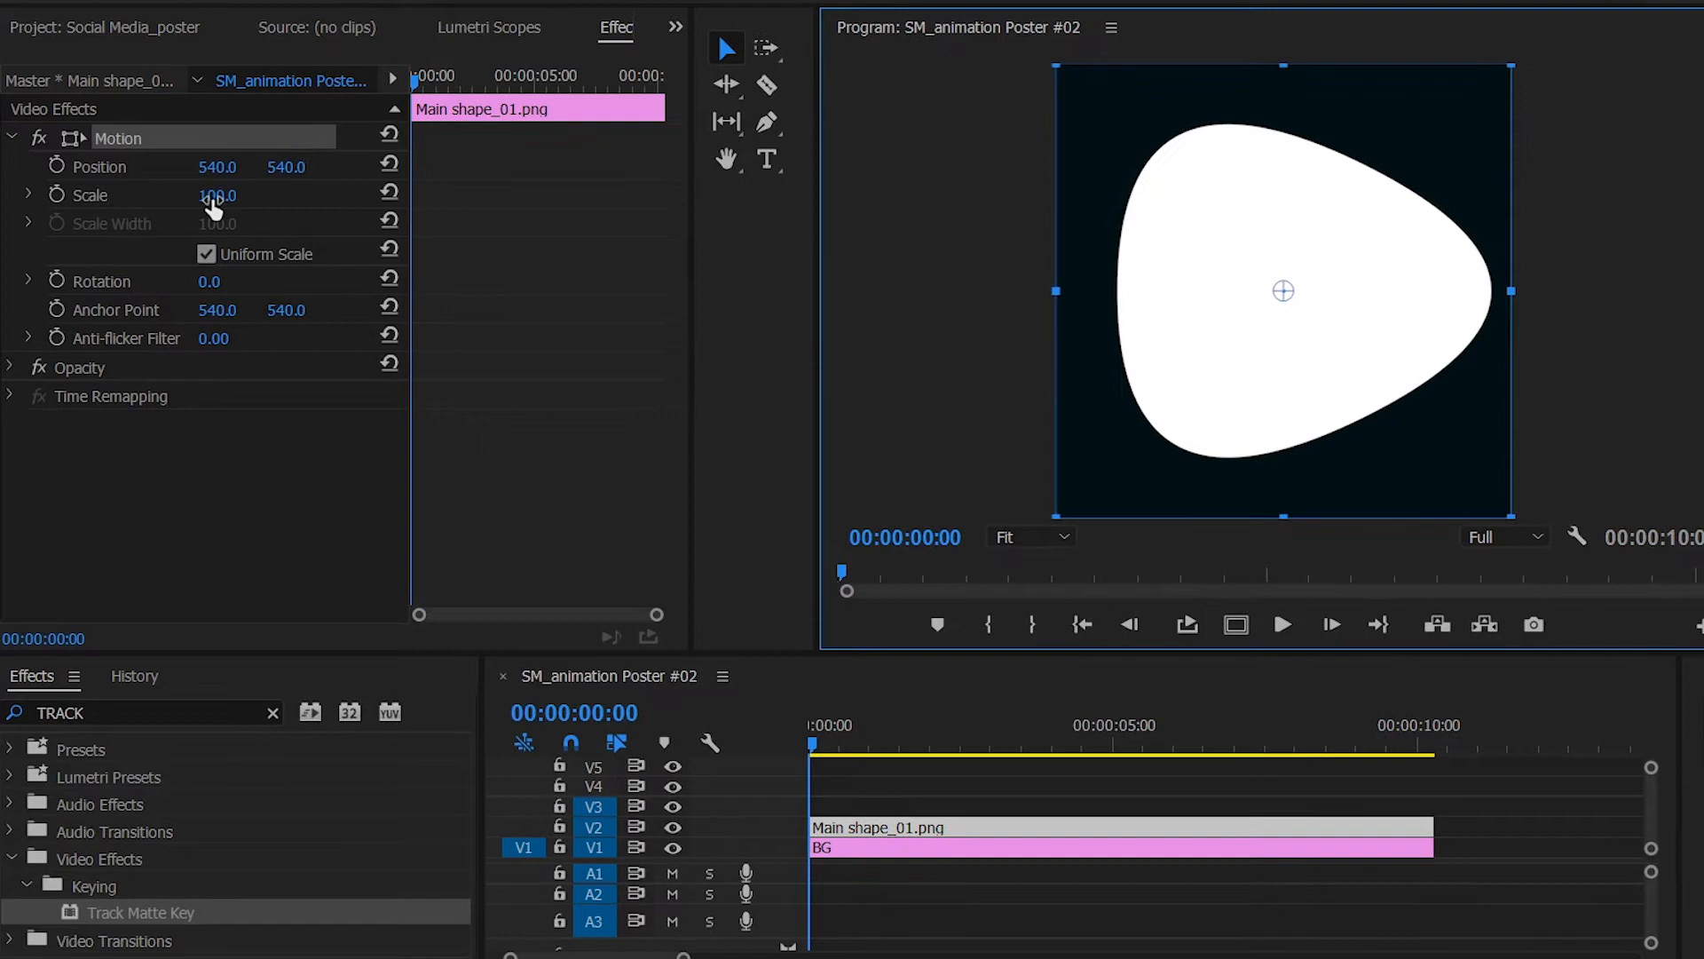
pyautogui.moveTo(213, 204); pyautogui.dragTo(223, 204)
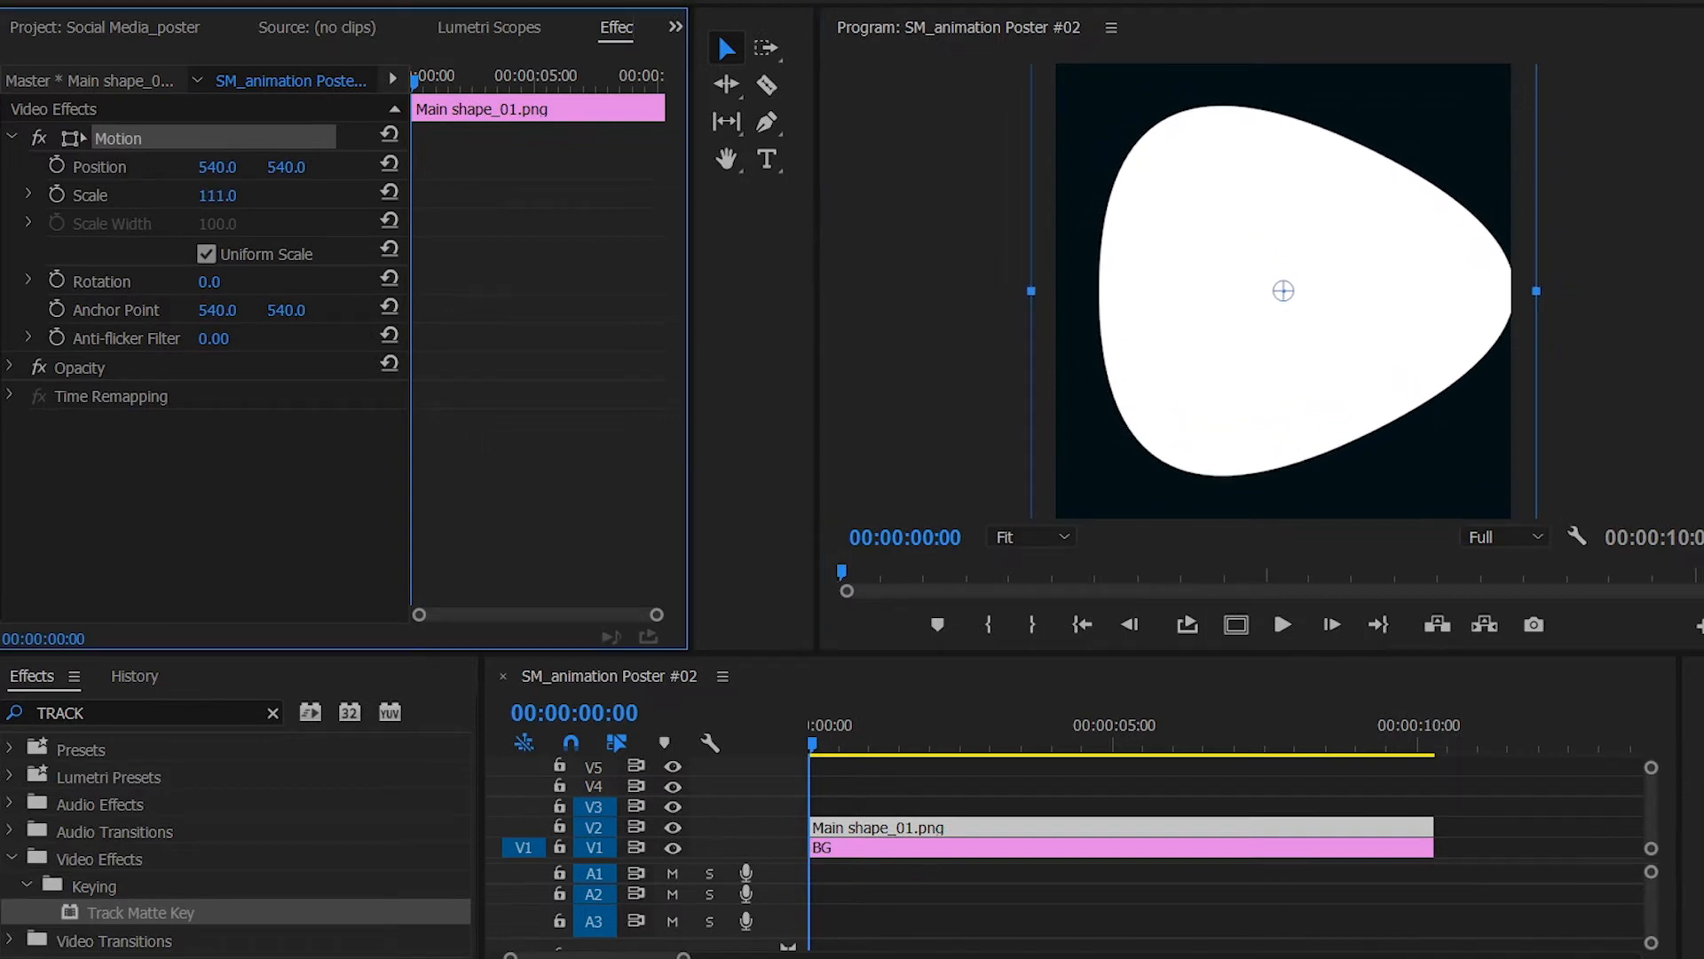
pyautogui.moveTo(1367, 321); pyautogui.dragTo(1465, 217)
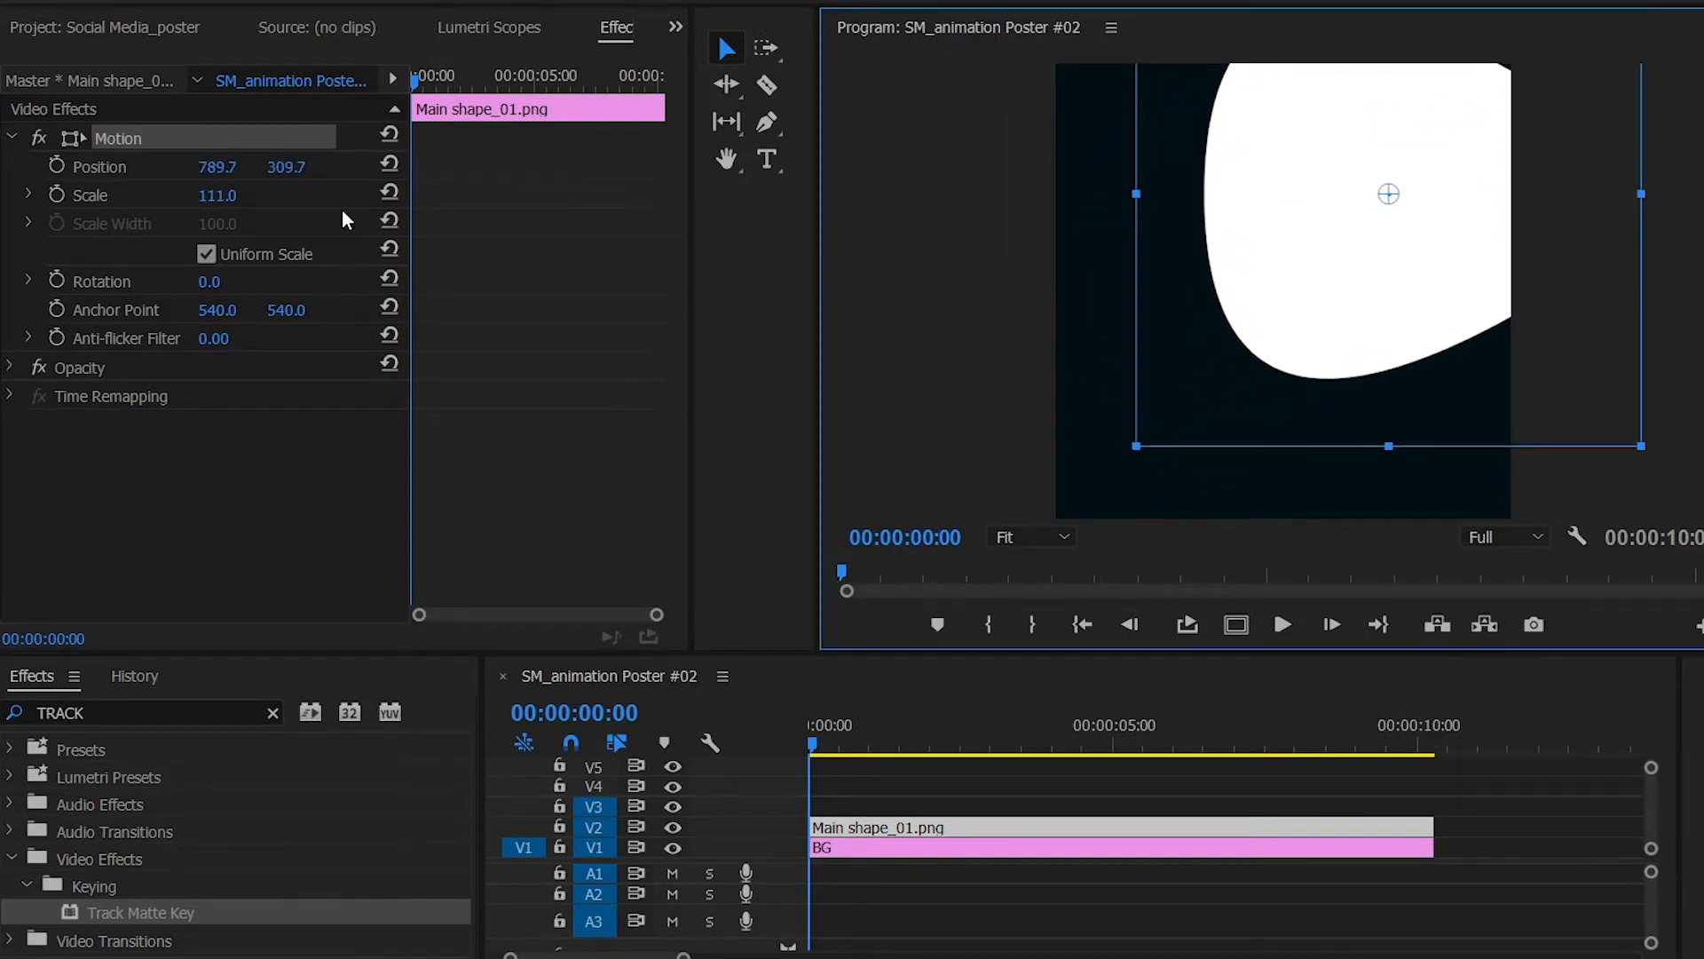
# Set the shape's scale to 120 and nudge its position to about 786.5, 309.7
pyautogui.moveTo(229, 197); pyautogui.dragTo(238, 197)
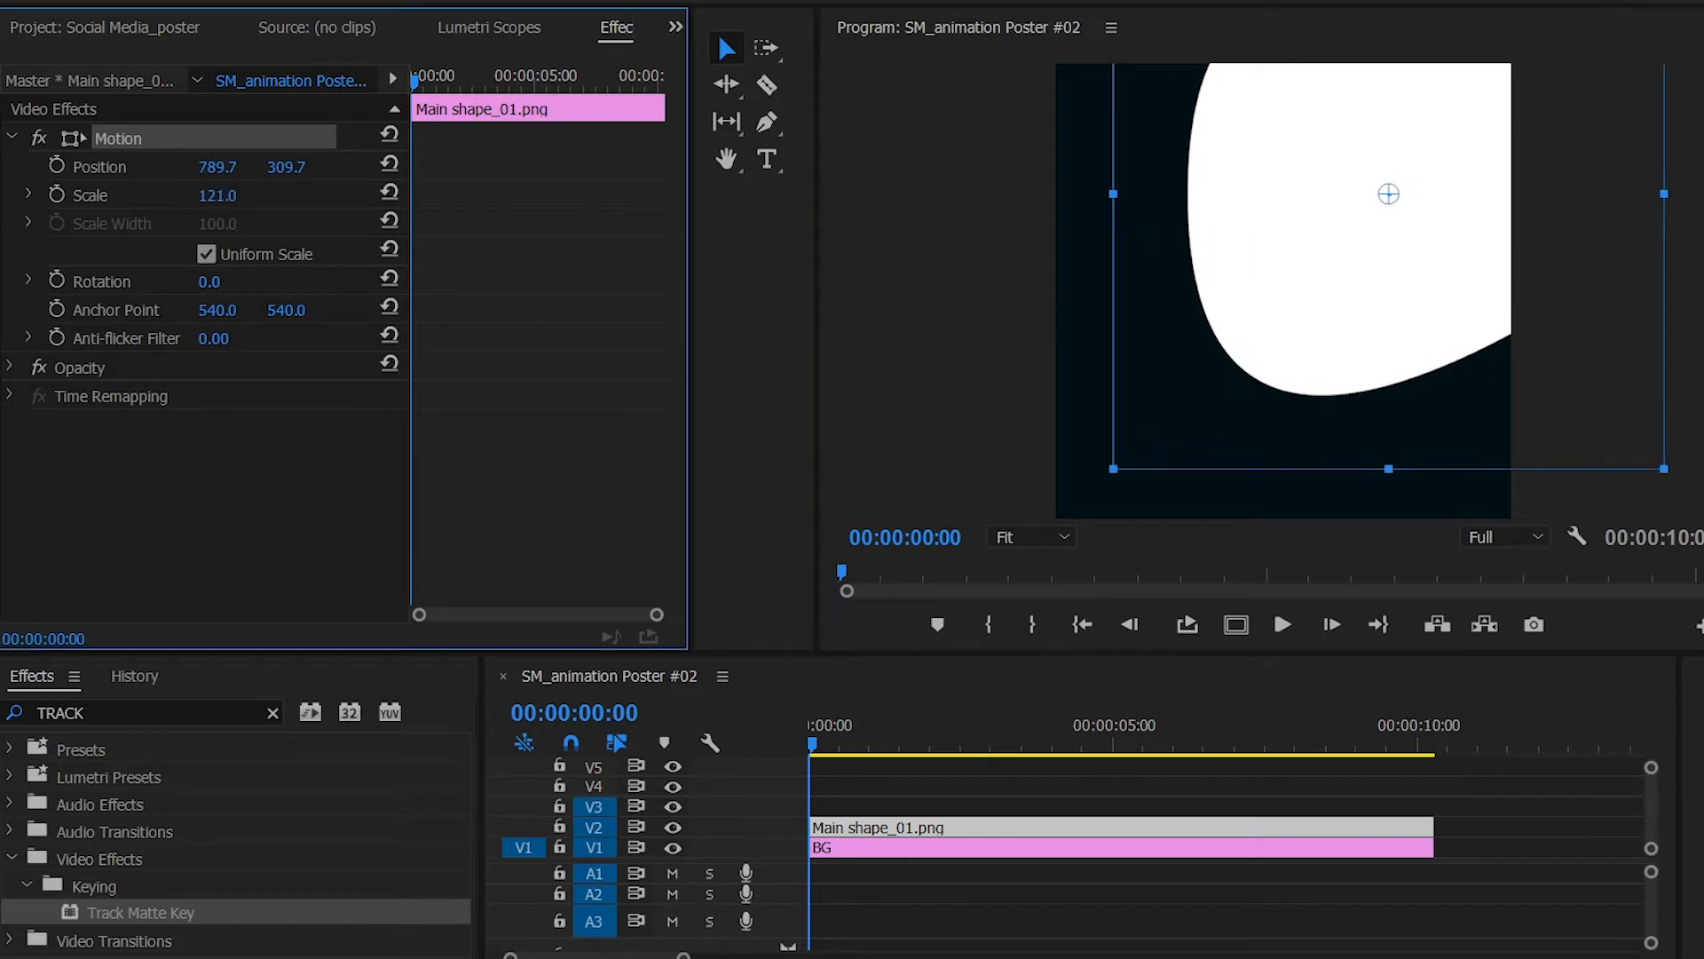
pyautogui.click(234, 196)
pyautogui.write('1')
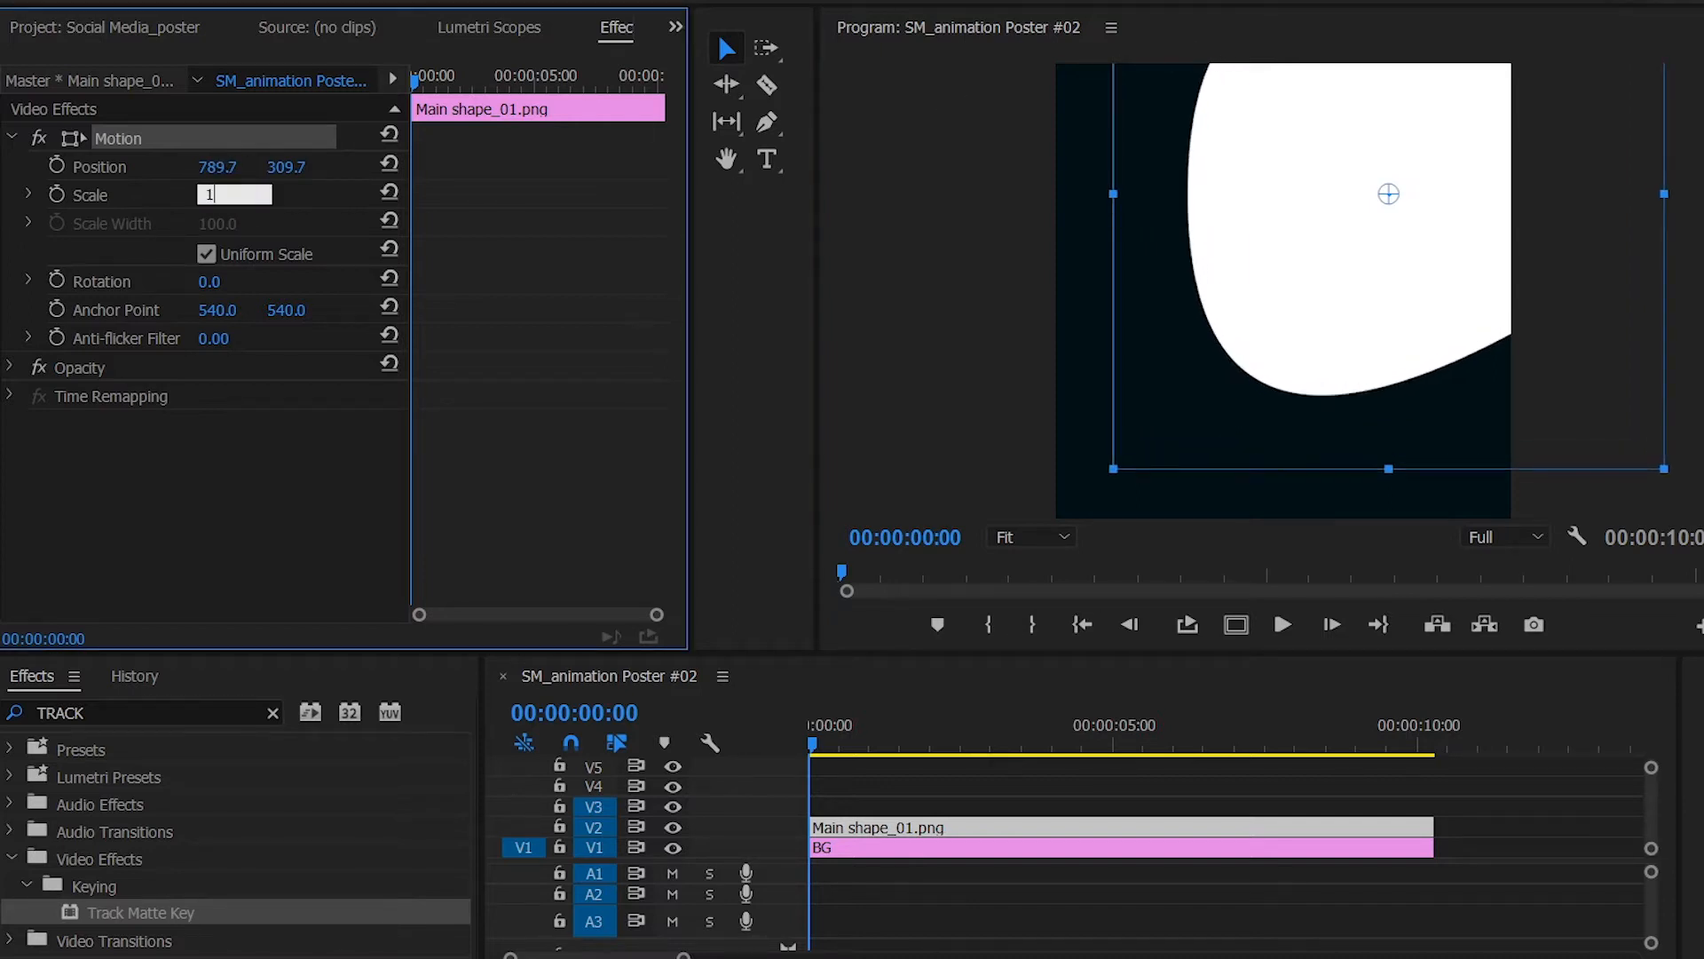
pyautogui.write('20')
pyautogui.press('Return')
pyautogui.moveTo(1274, 295); pyautogui.dragTo(1272, 294)
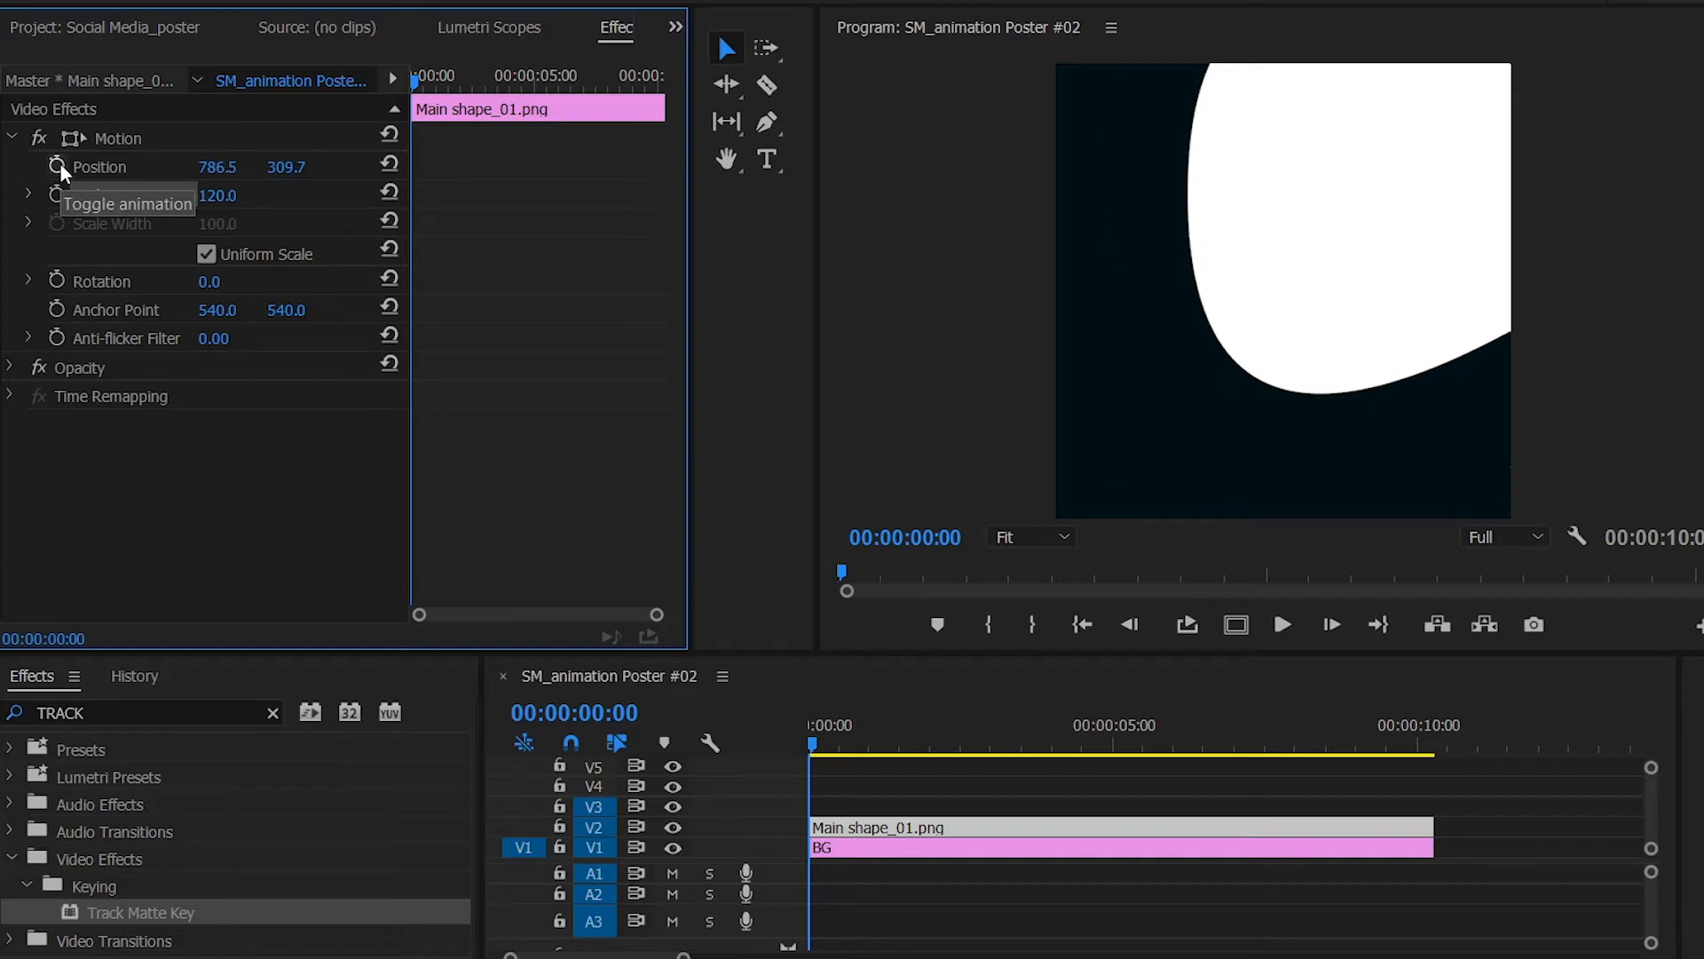
# Turn on Position animation for the shape and shift its keyframe to 00:00:01:00
pyautogui.click(57, 166)
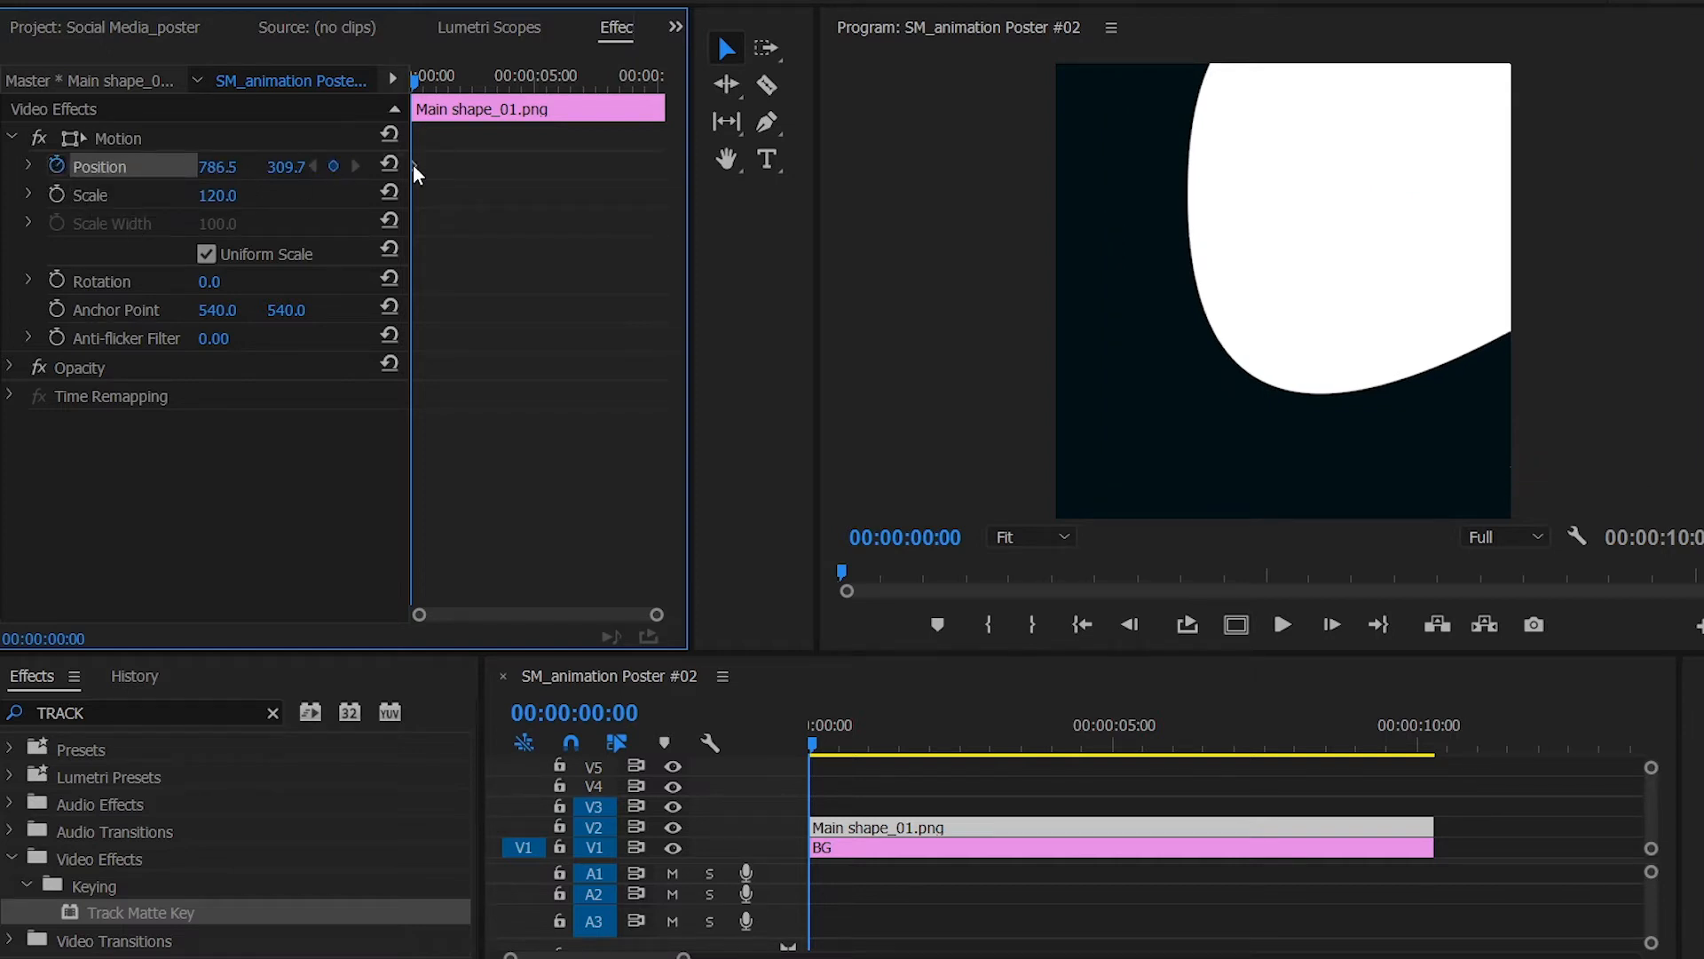
pyautogui.click(635, 710)
pyautogui.write('100')
pyautogui.press('Return')
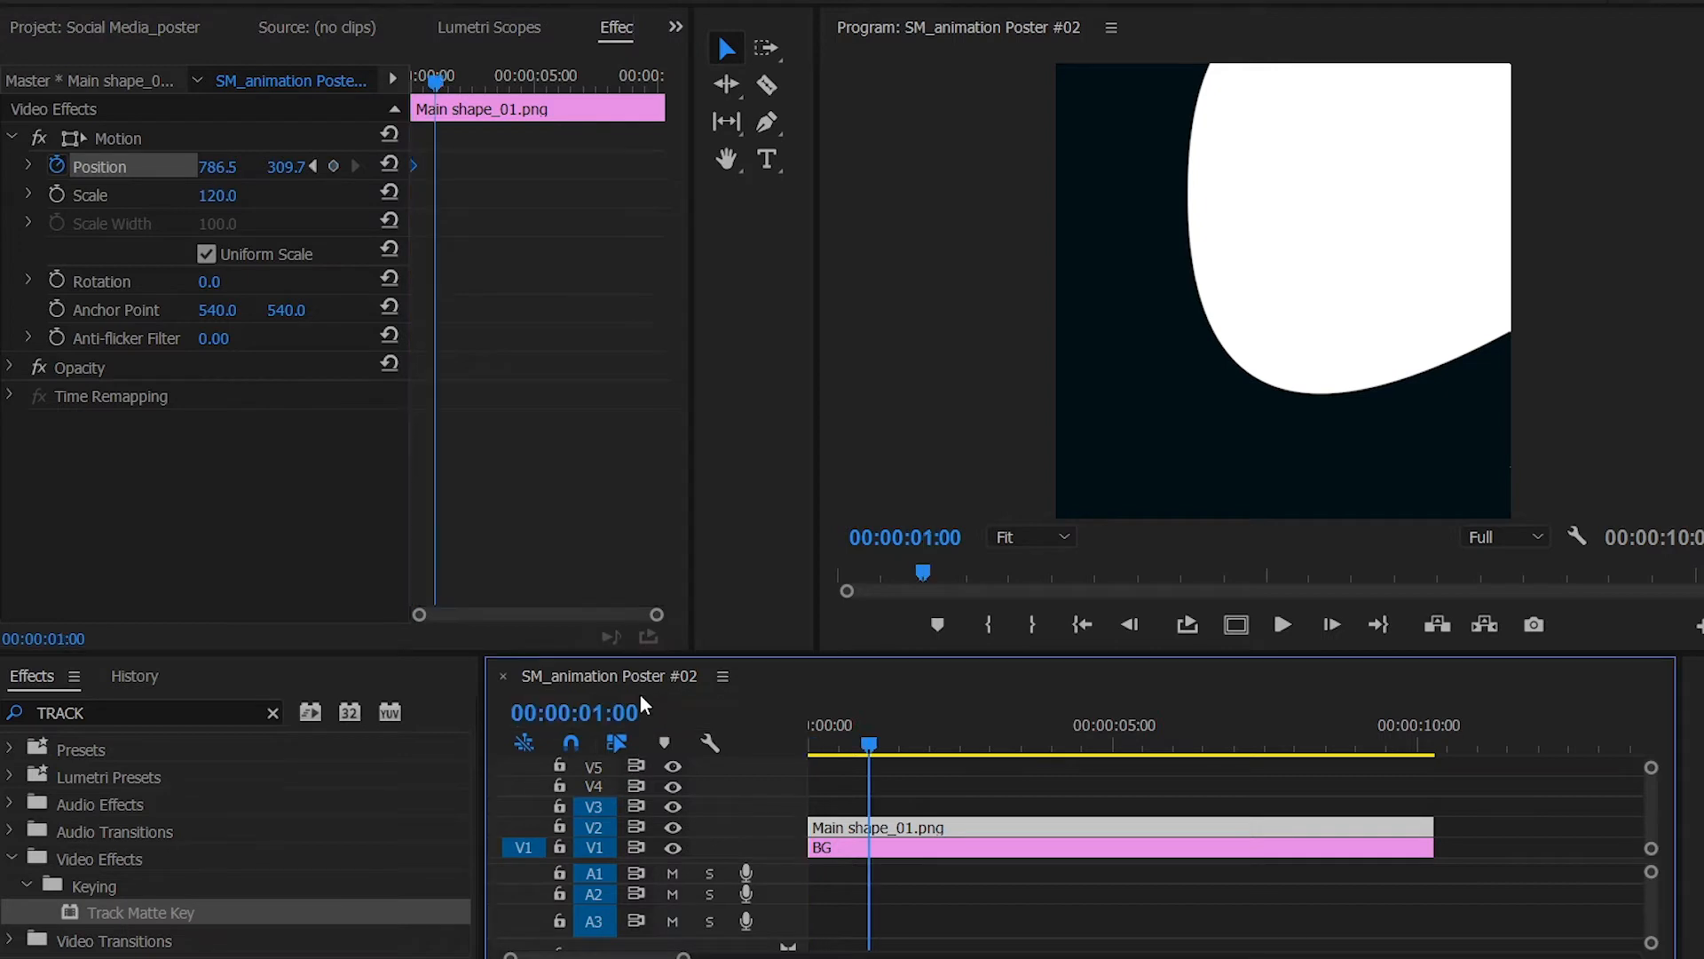
pyautogui.click(418, 165)
pyautogui.press('=')
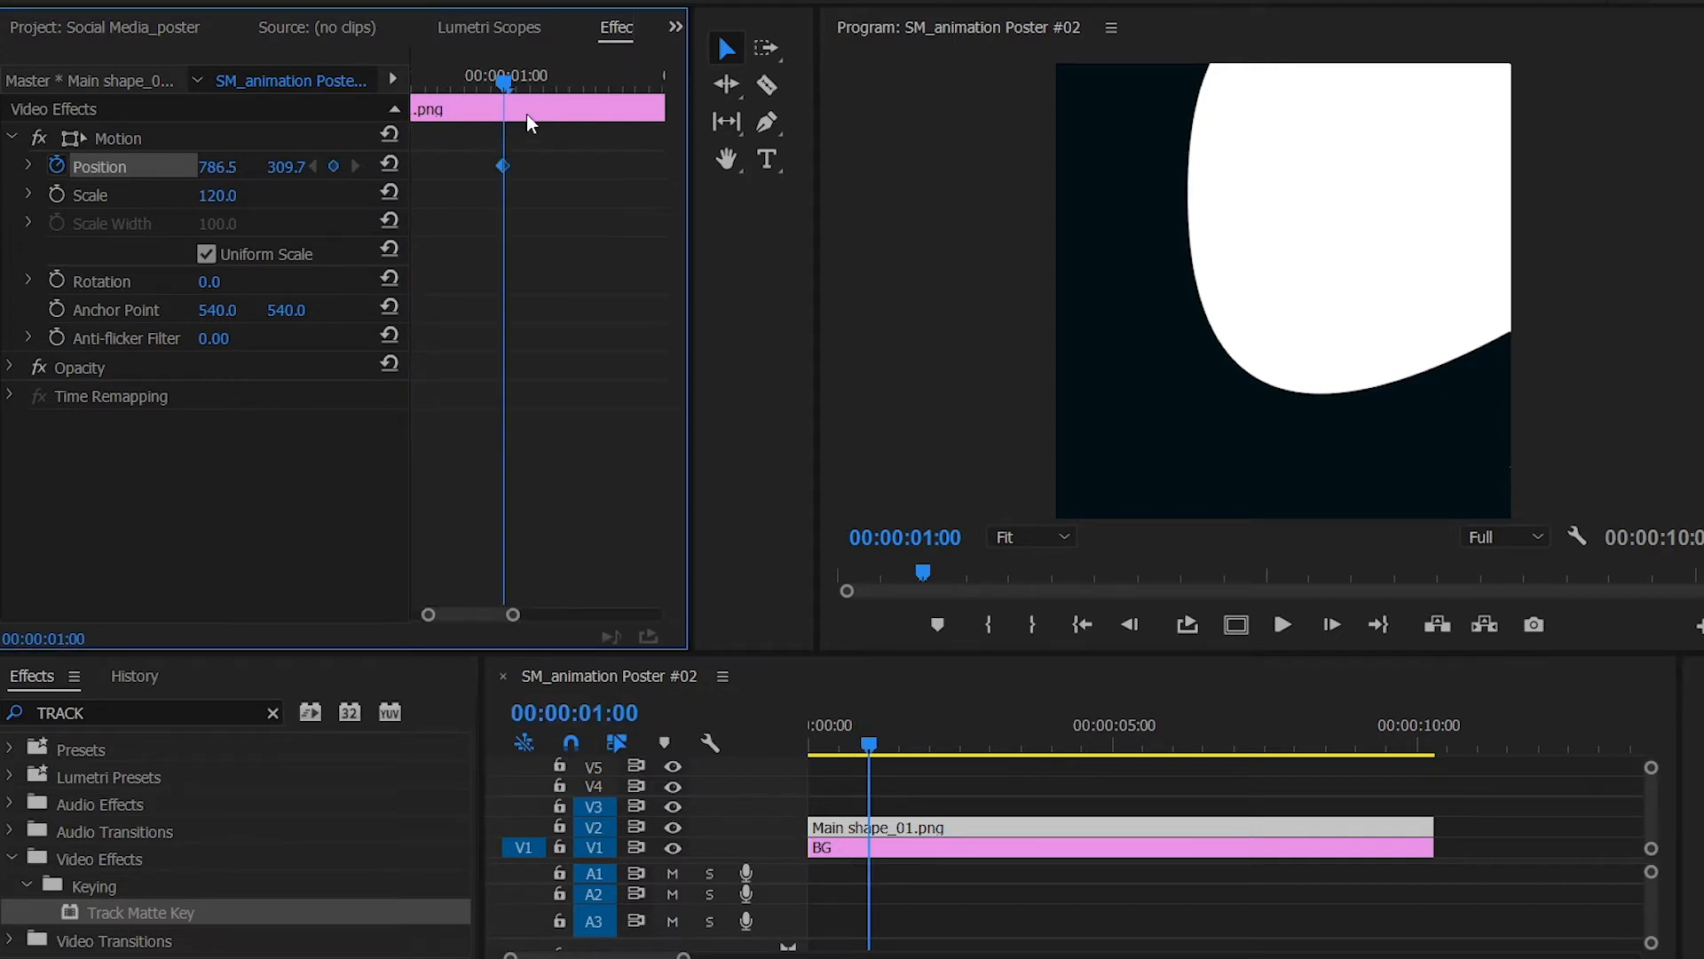
# At 00:00:00:00, move the shape out of the frame's upper-right corner to about 1483.8, -345.4, and play the slide-in animation
pyautogui.click(577, 713)
pyautogui.write('0')
pyautogui.press('Return')
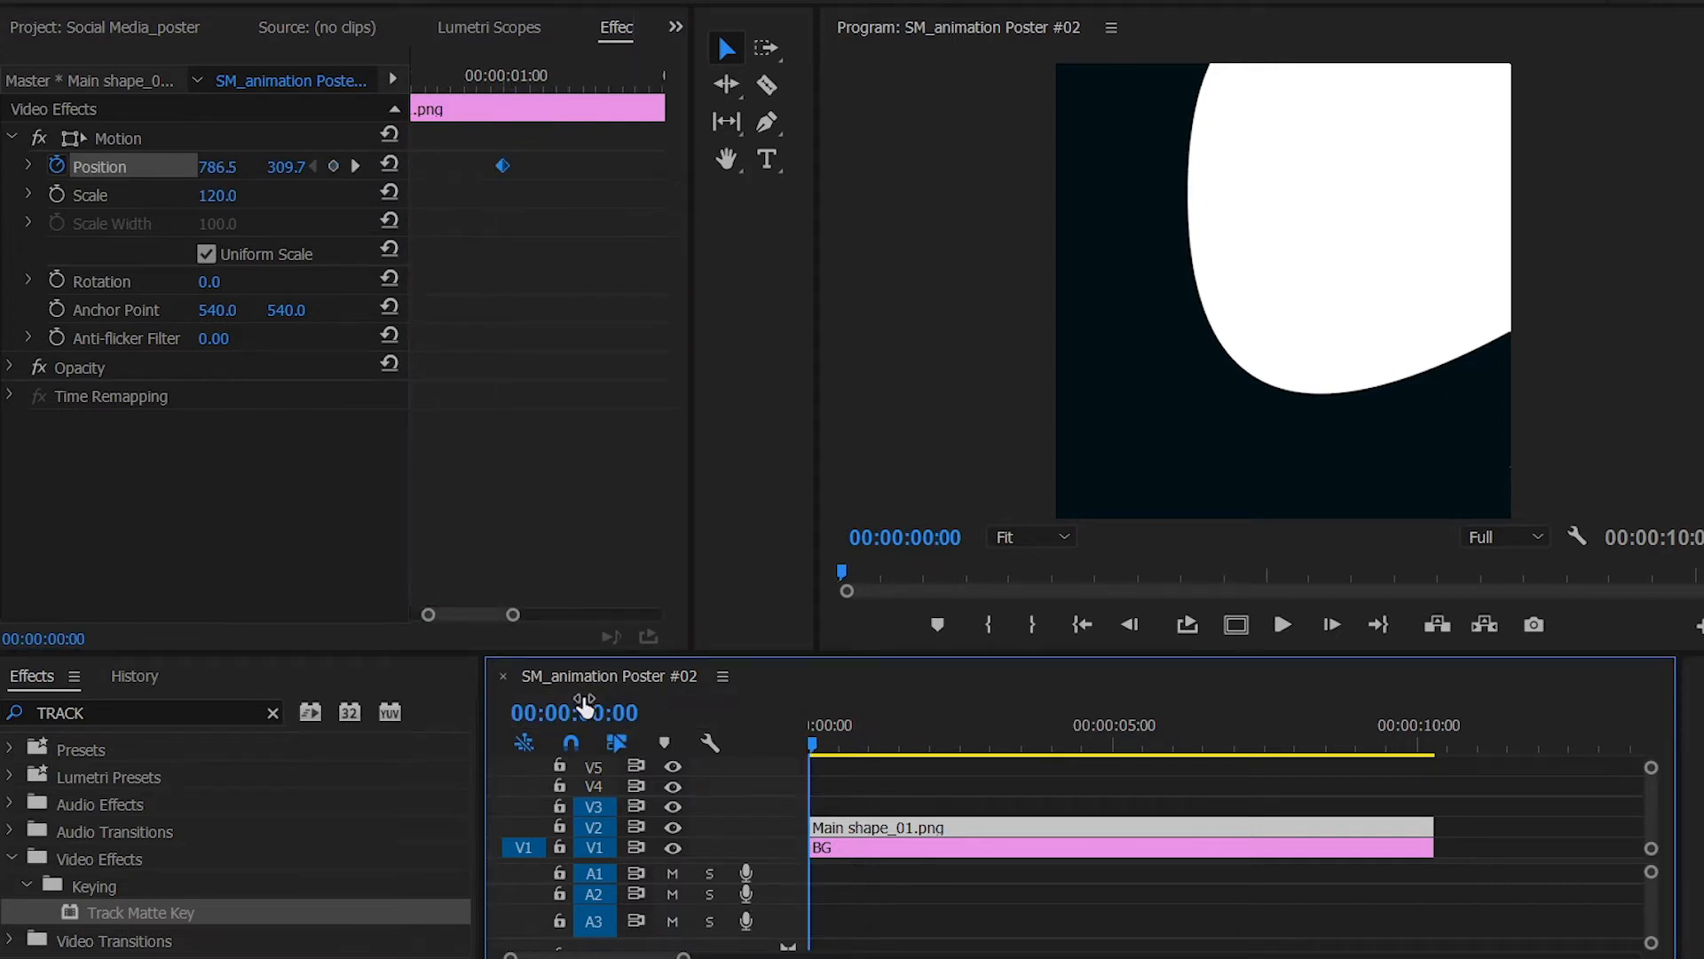
pyautogui.click(118, 138)
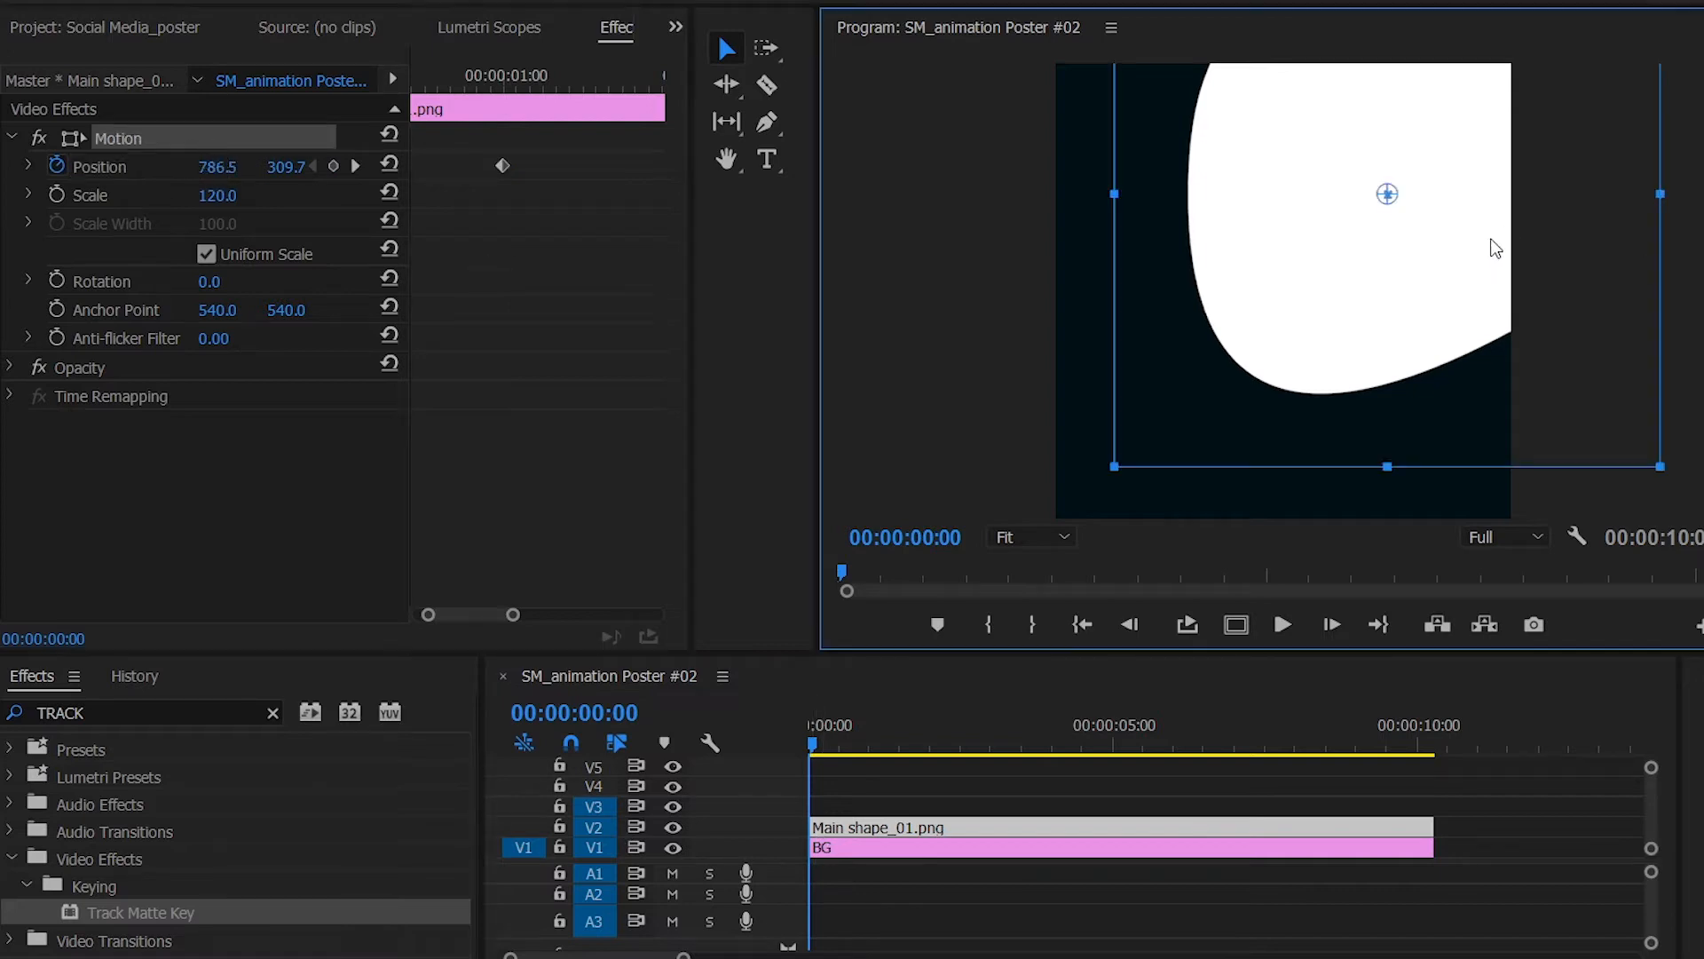
pyautogui.moveTo(1430, 306); pyautogui.dragTo(1627, 55)
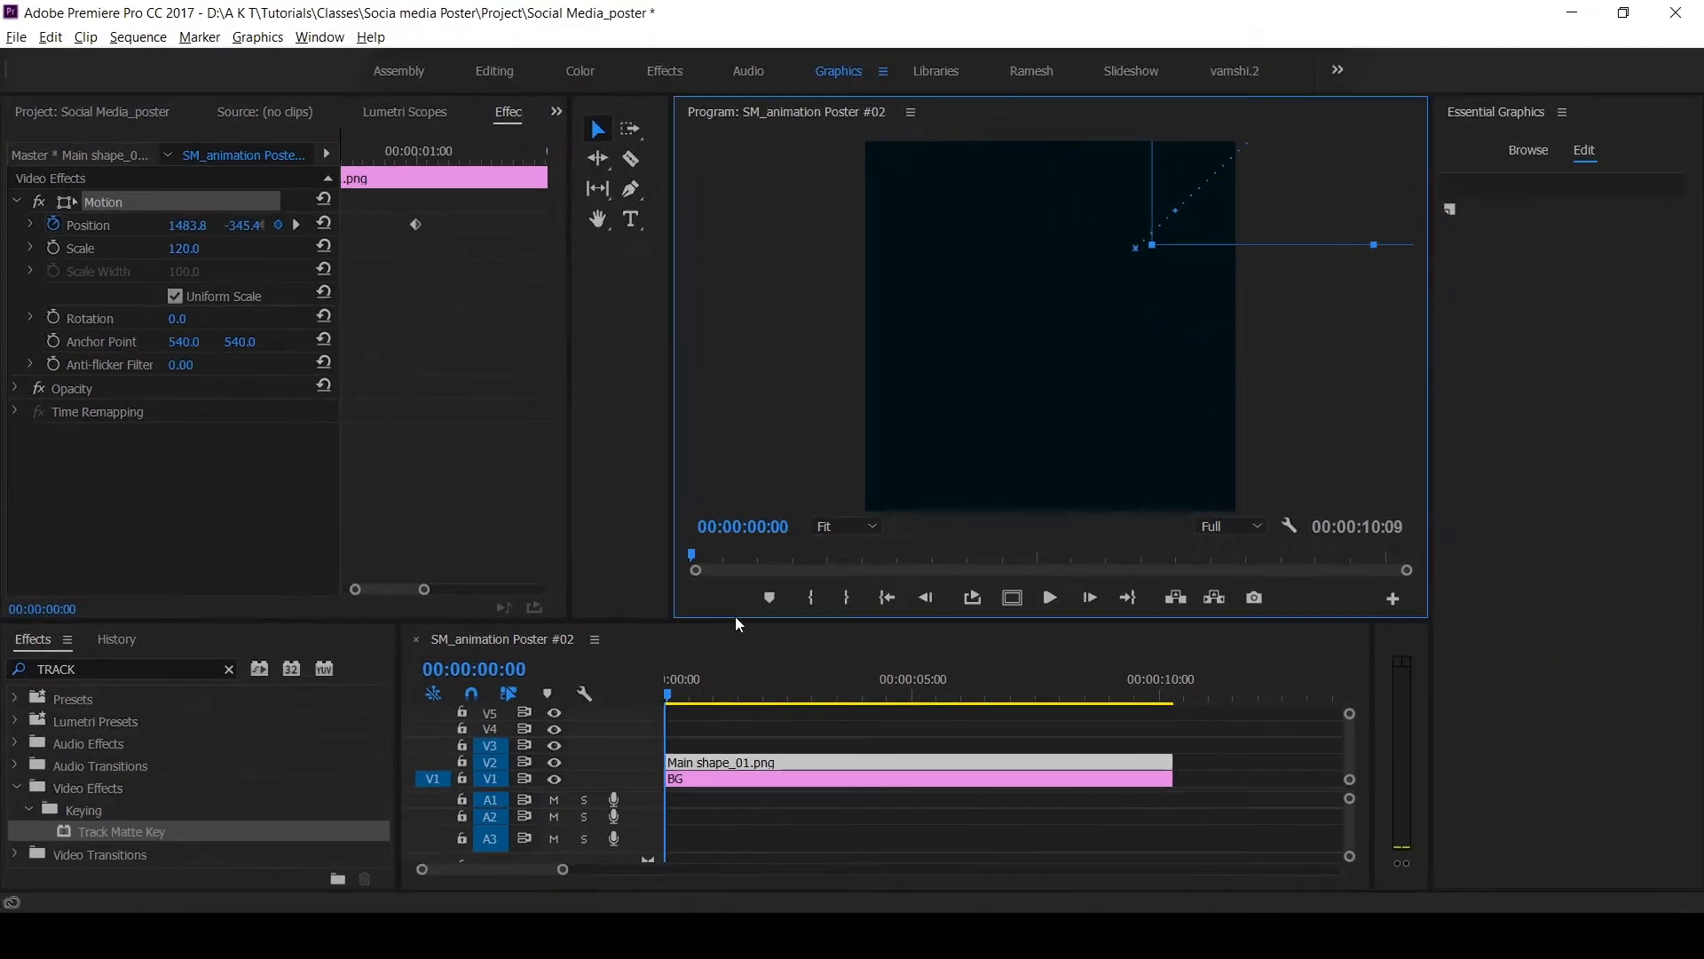
pyautogui.press('space')
pyautogui.press('space')
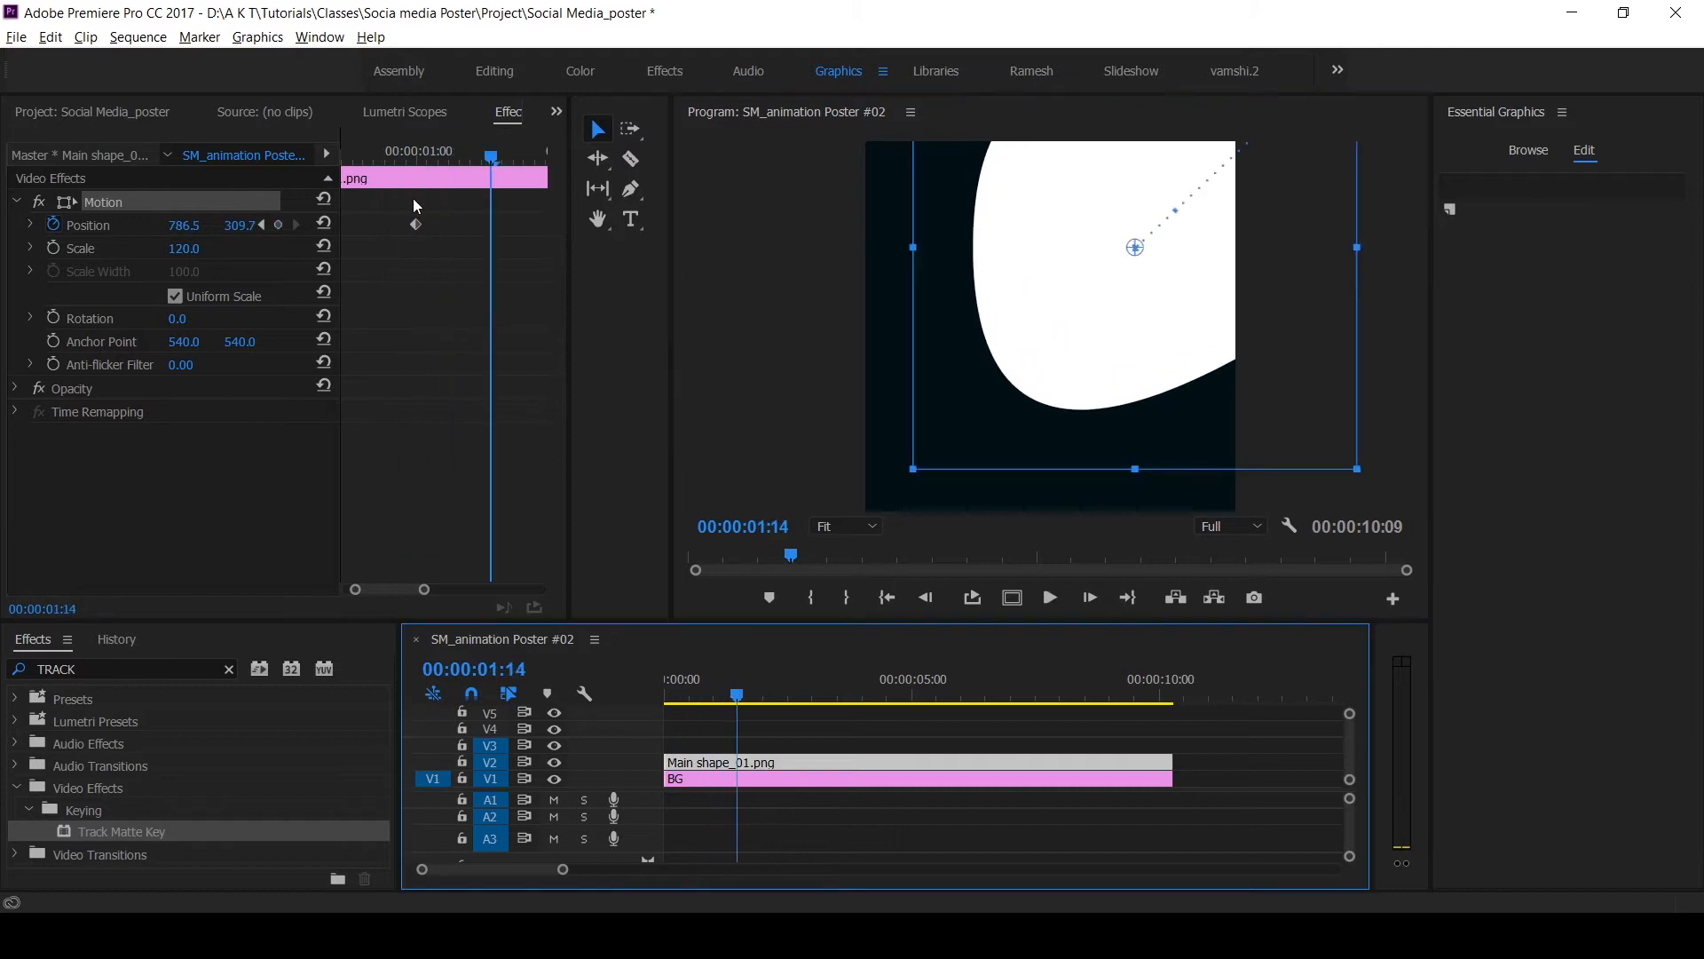
# Ease in the shape's Position keyframe at 00:00:01:00 and ease out its first Position keyframe, using temporal interpolation
pyautogui.click(420, 233)
pyautogui.rightClick(418, 225)
pyautogui.moveTo(533, 383)
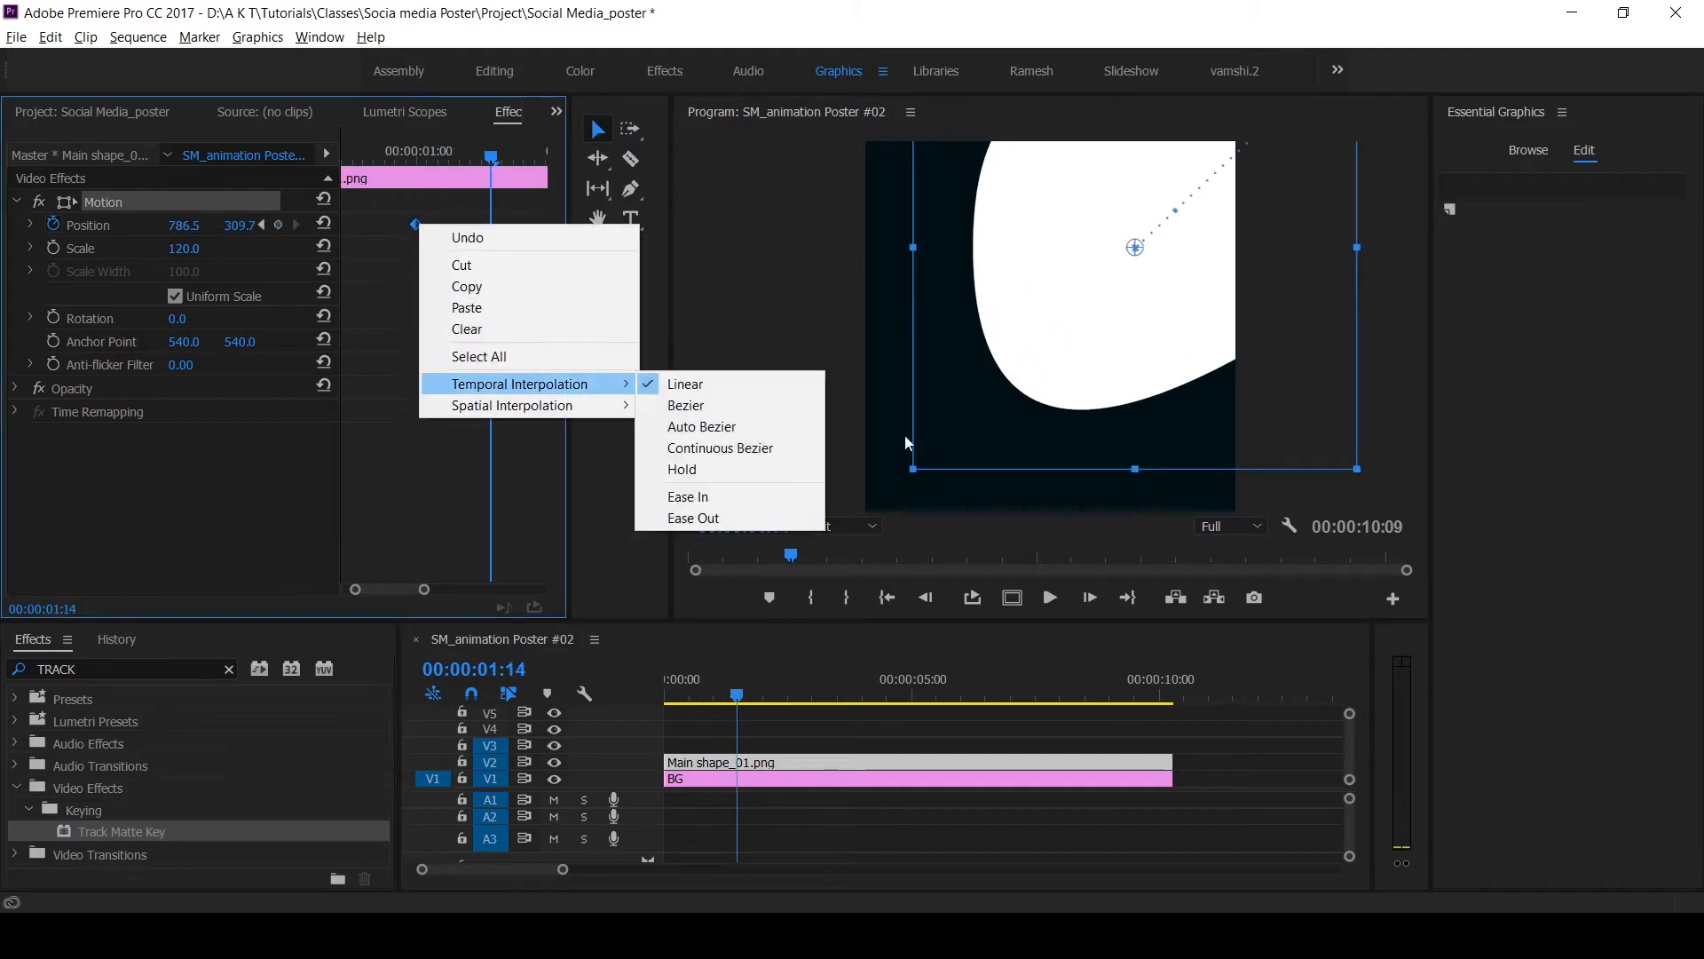
pyautogui.click(762, 492)
pyautogui.moveTo(391, 589); pyautogui.dragTo(384, 589)
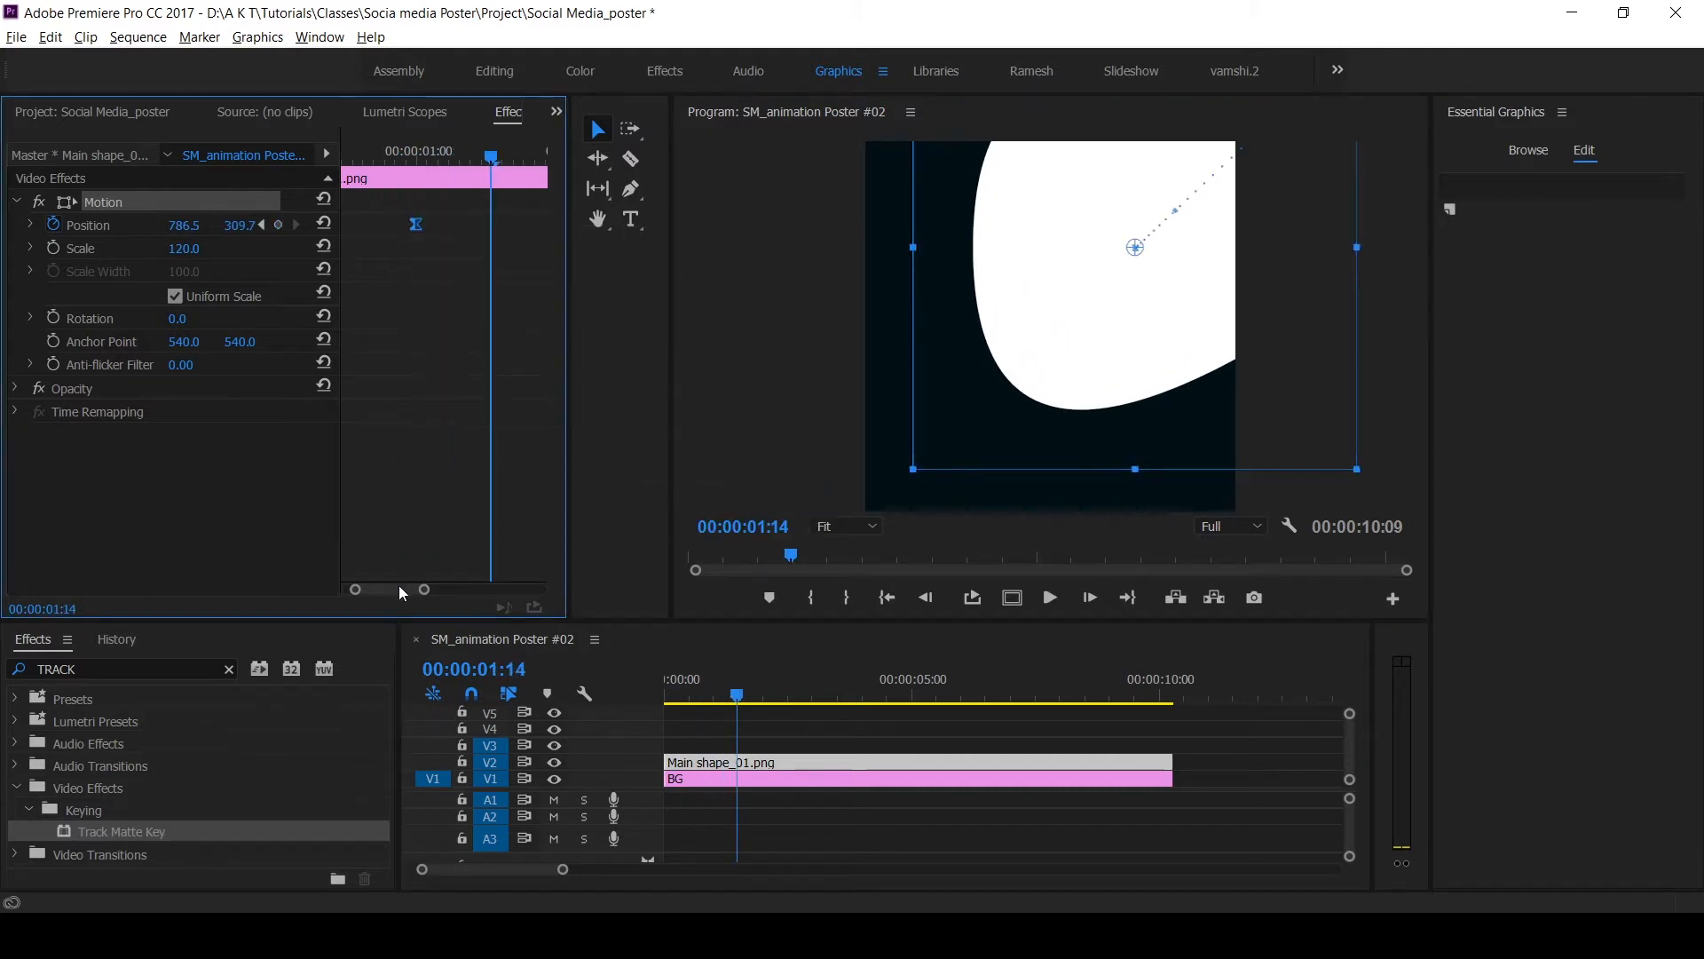
pyautogui.rightClick(348, 224)
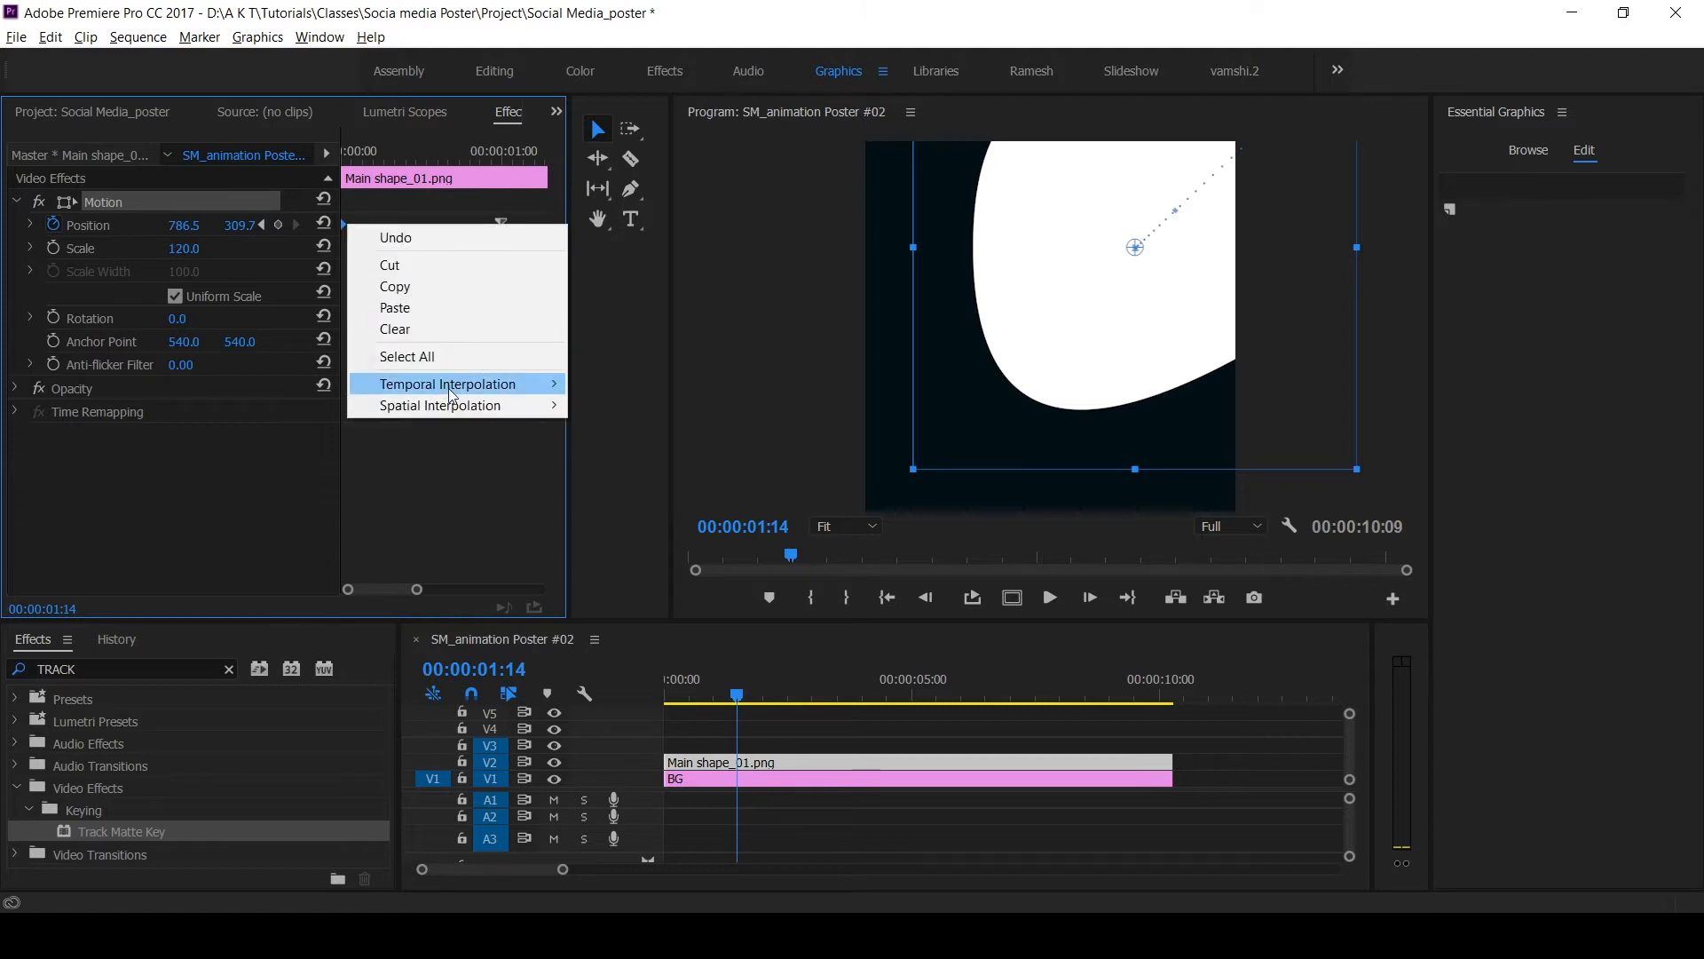
pyautogui.moveTo(450, 387)
pyautogui.click(646, 518)
# Lengthen the ease into the final Position keyframe on the velocity graph and play the slide-in from the start
pyautogui.press('Home')
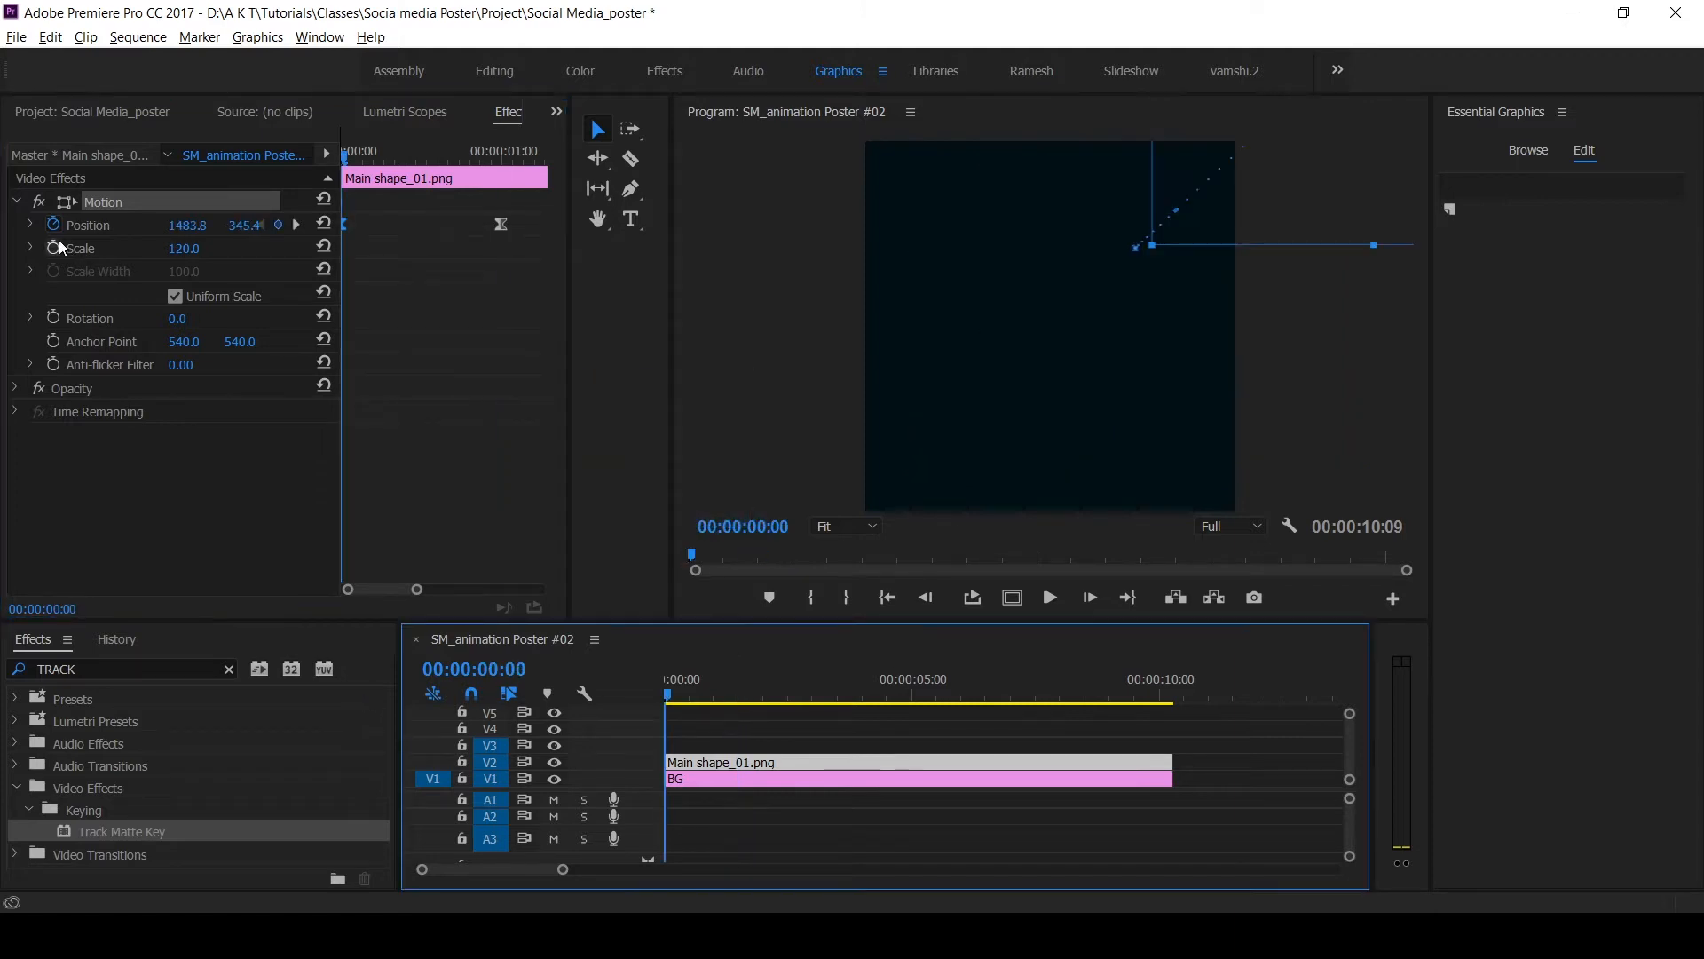
pyautogui.click(32, 225)
pyautogui.moveTo(476, 292); pyautogui.dragTo(460, 293)
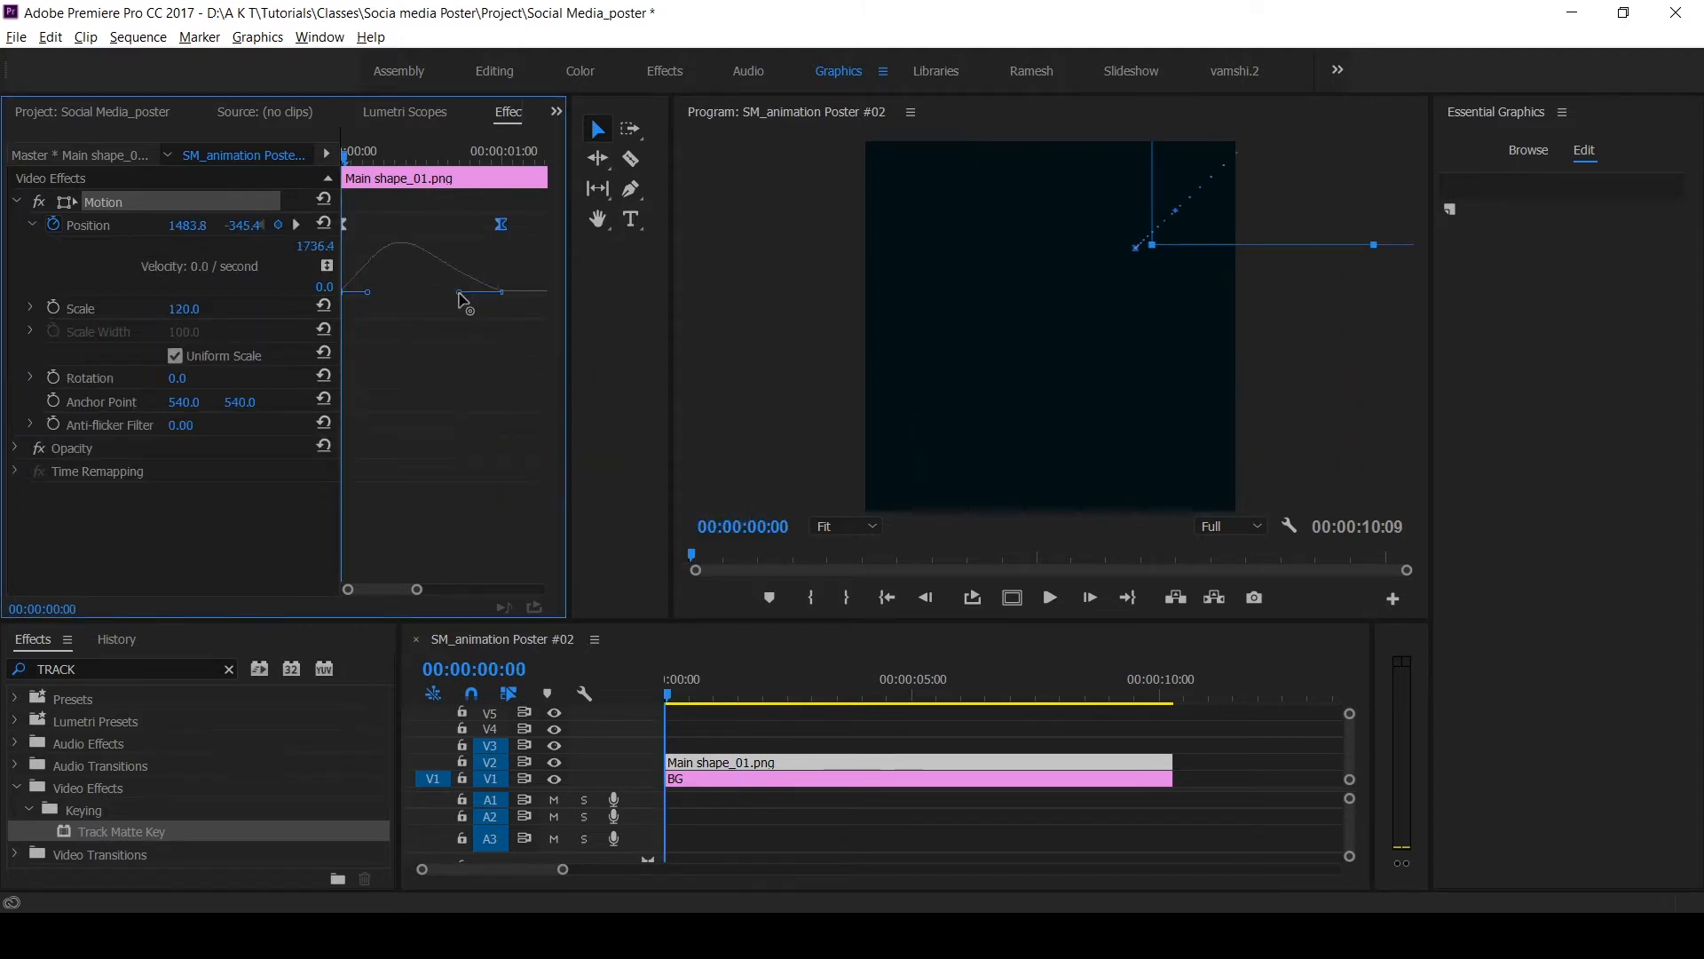
pyautogui.click(655, 680)
pyautogui.press('space')
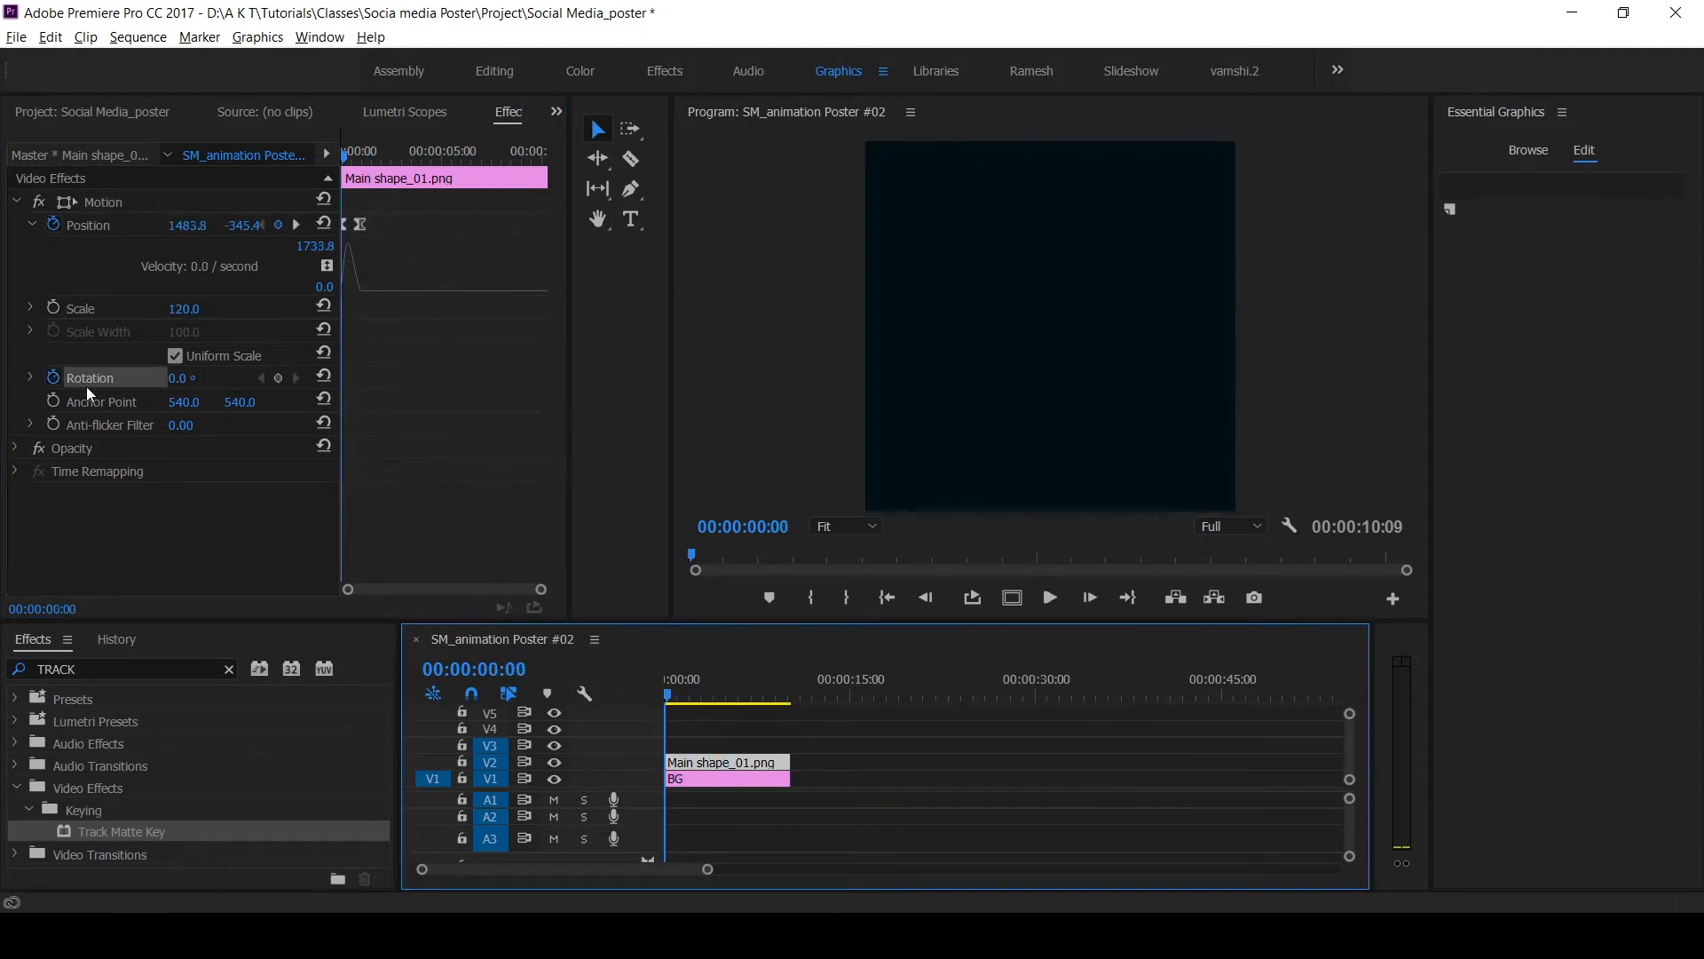
# Turn on Rotation animation for the shape and shift its keyframe to the start of the clip
pyautogui.click(365, 153)
pyautogui.click(53, 377)
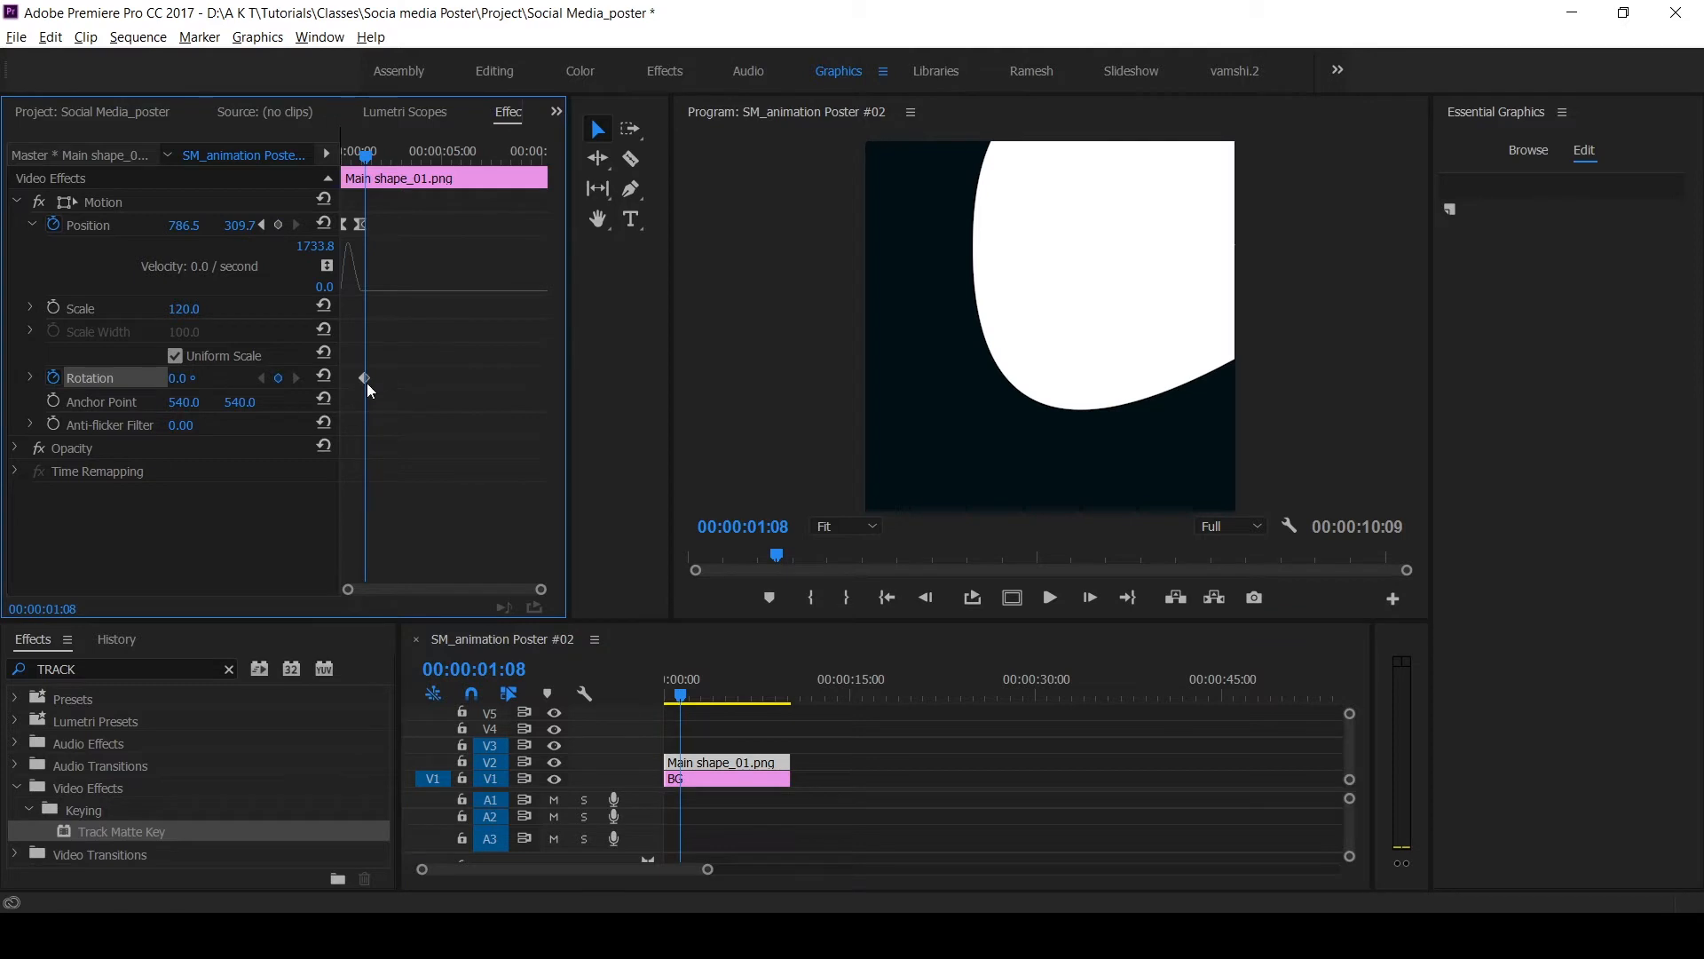
pyautogui.moveTo(365, 378); pyautogui.dragTo(343, 378)
# At 00:00:10:00, set the shape's rotation to -360 degrees
pyautogui.click(537, 694)
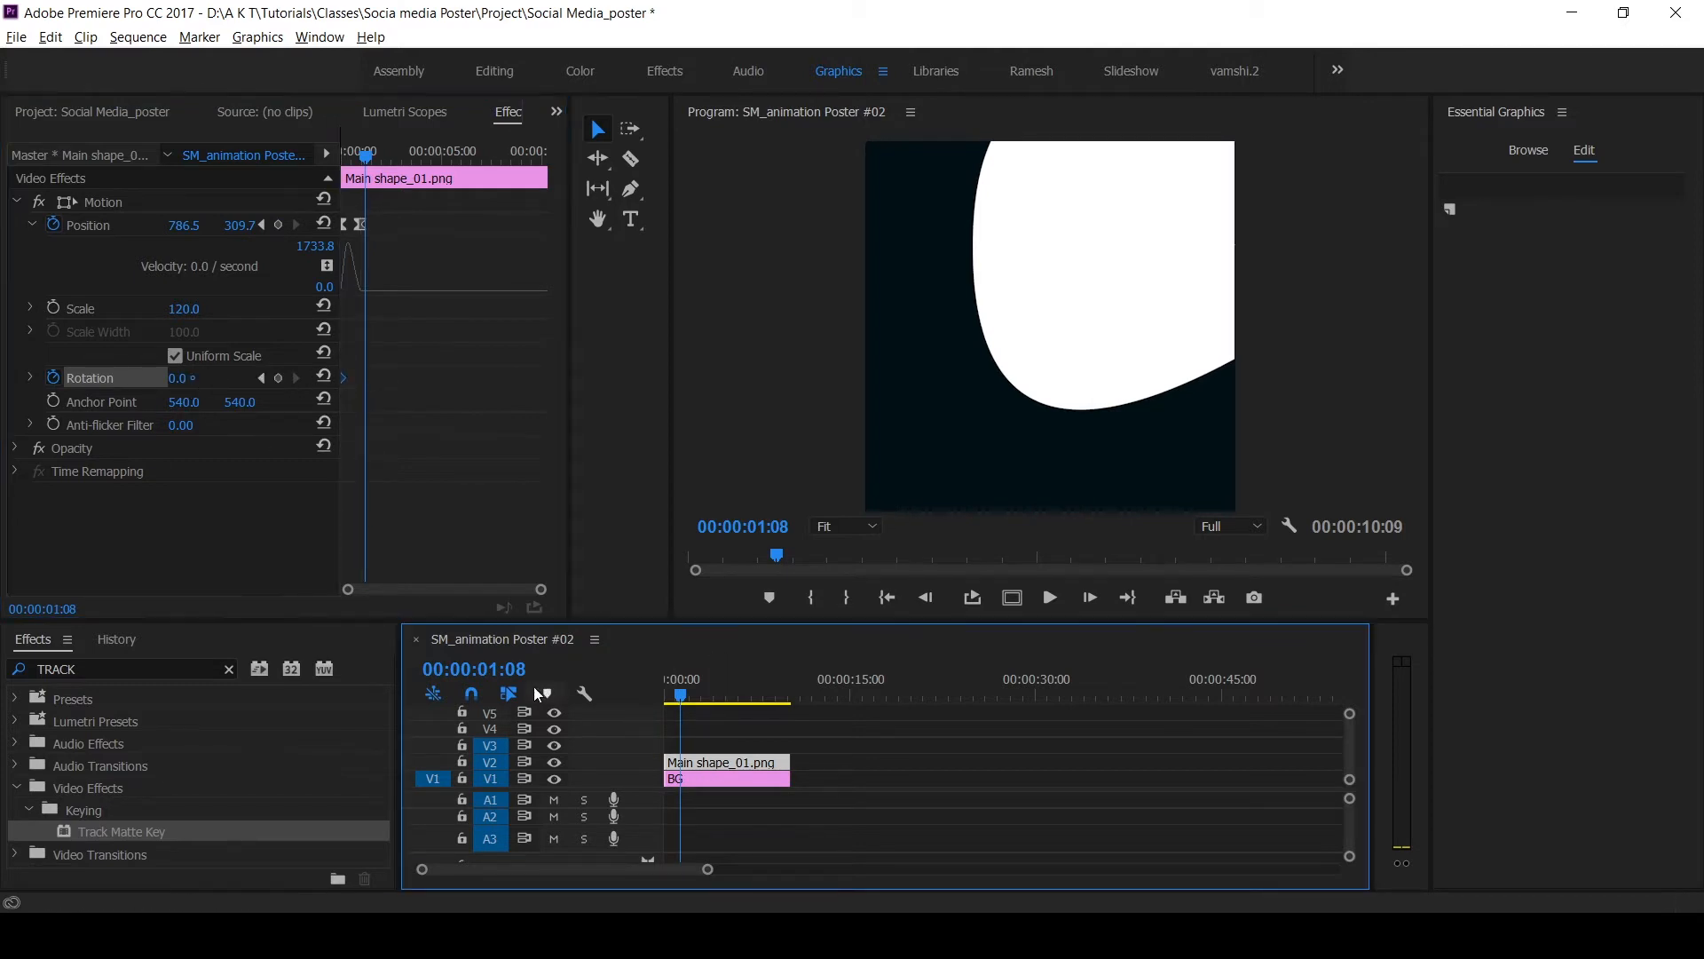
pyautogui.click(519, 670)
pyautogui.write('1000')
pyautogui.press('Return')
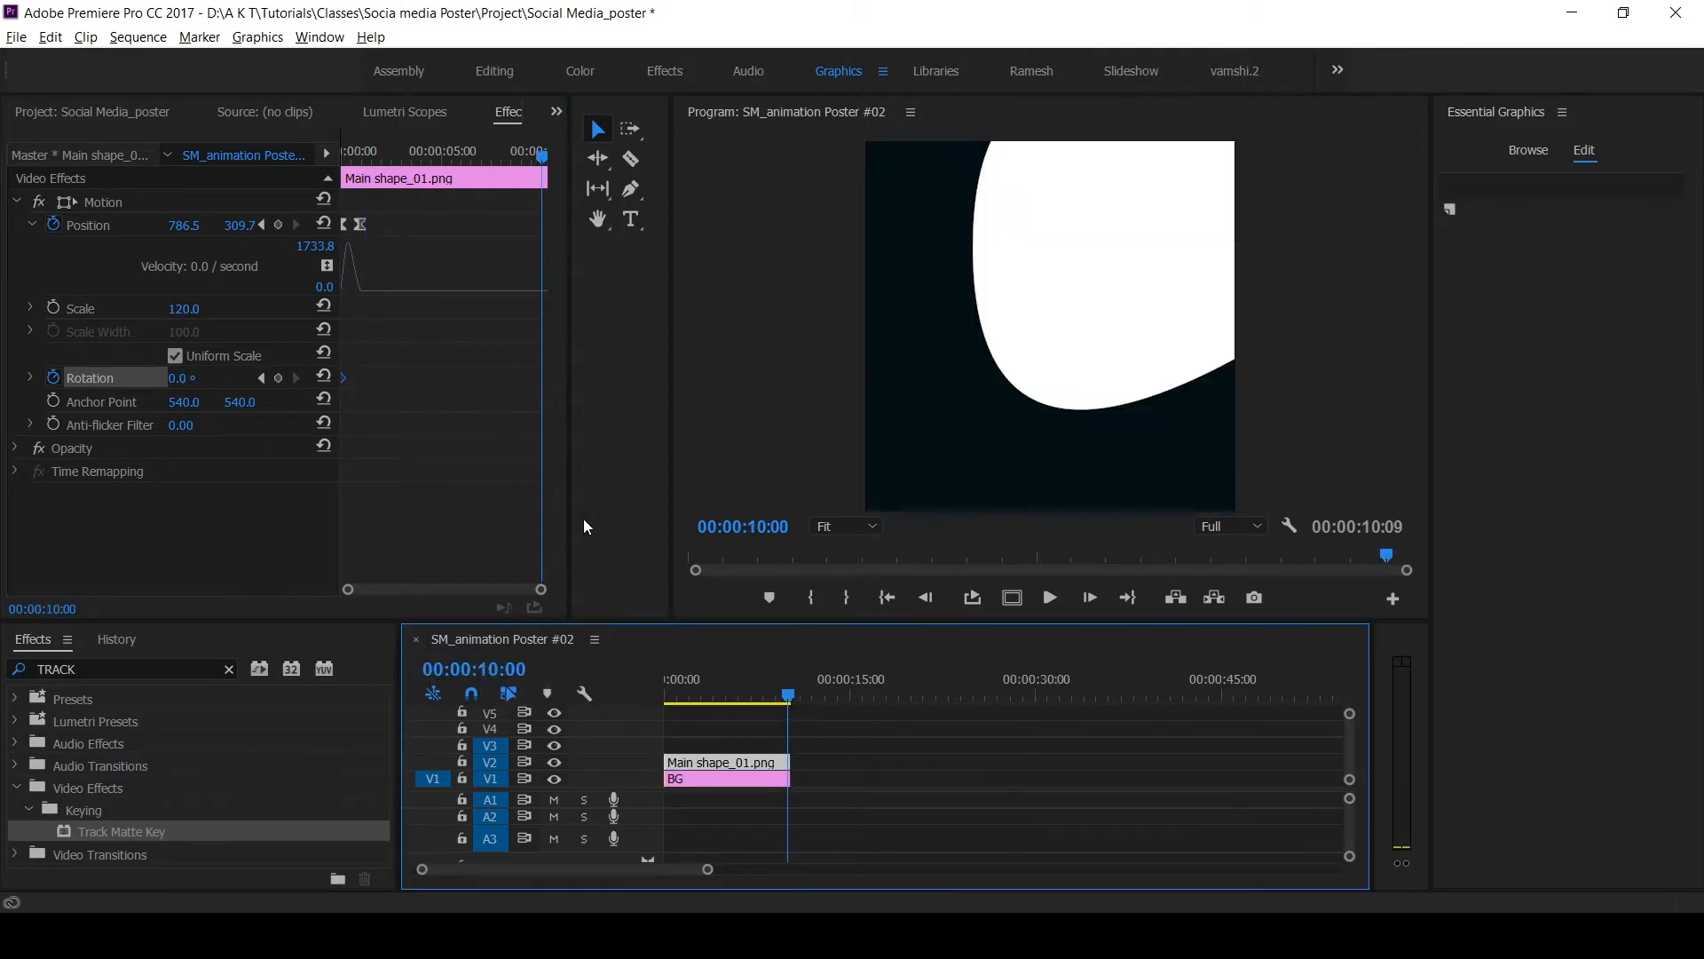
pyautogui.click(182, 380)
pyautogui.write('-360')
pyautogui.press('Return')
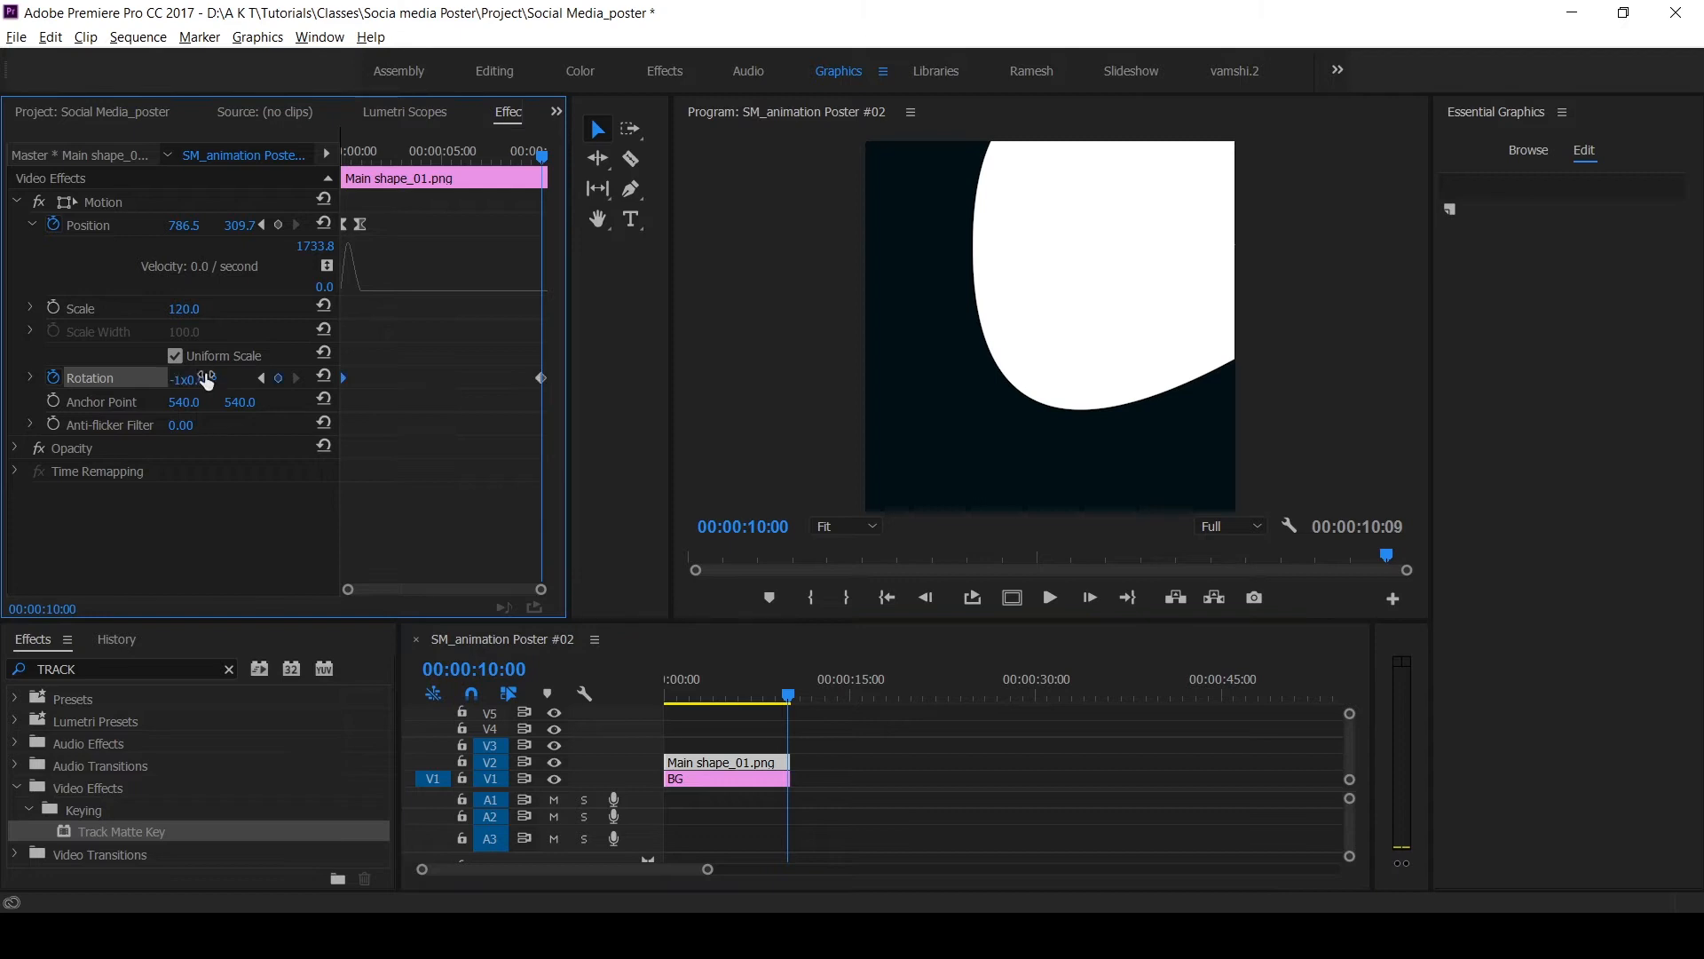
# Ease in the shape's last Rotation keyframe and ease out its first Rotation keyframe
pyautogui.rightClick(541, 378)
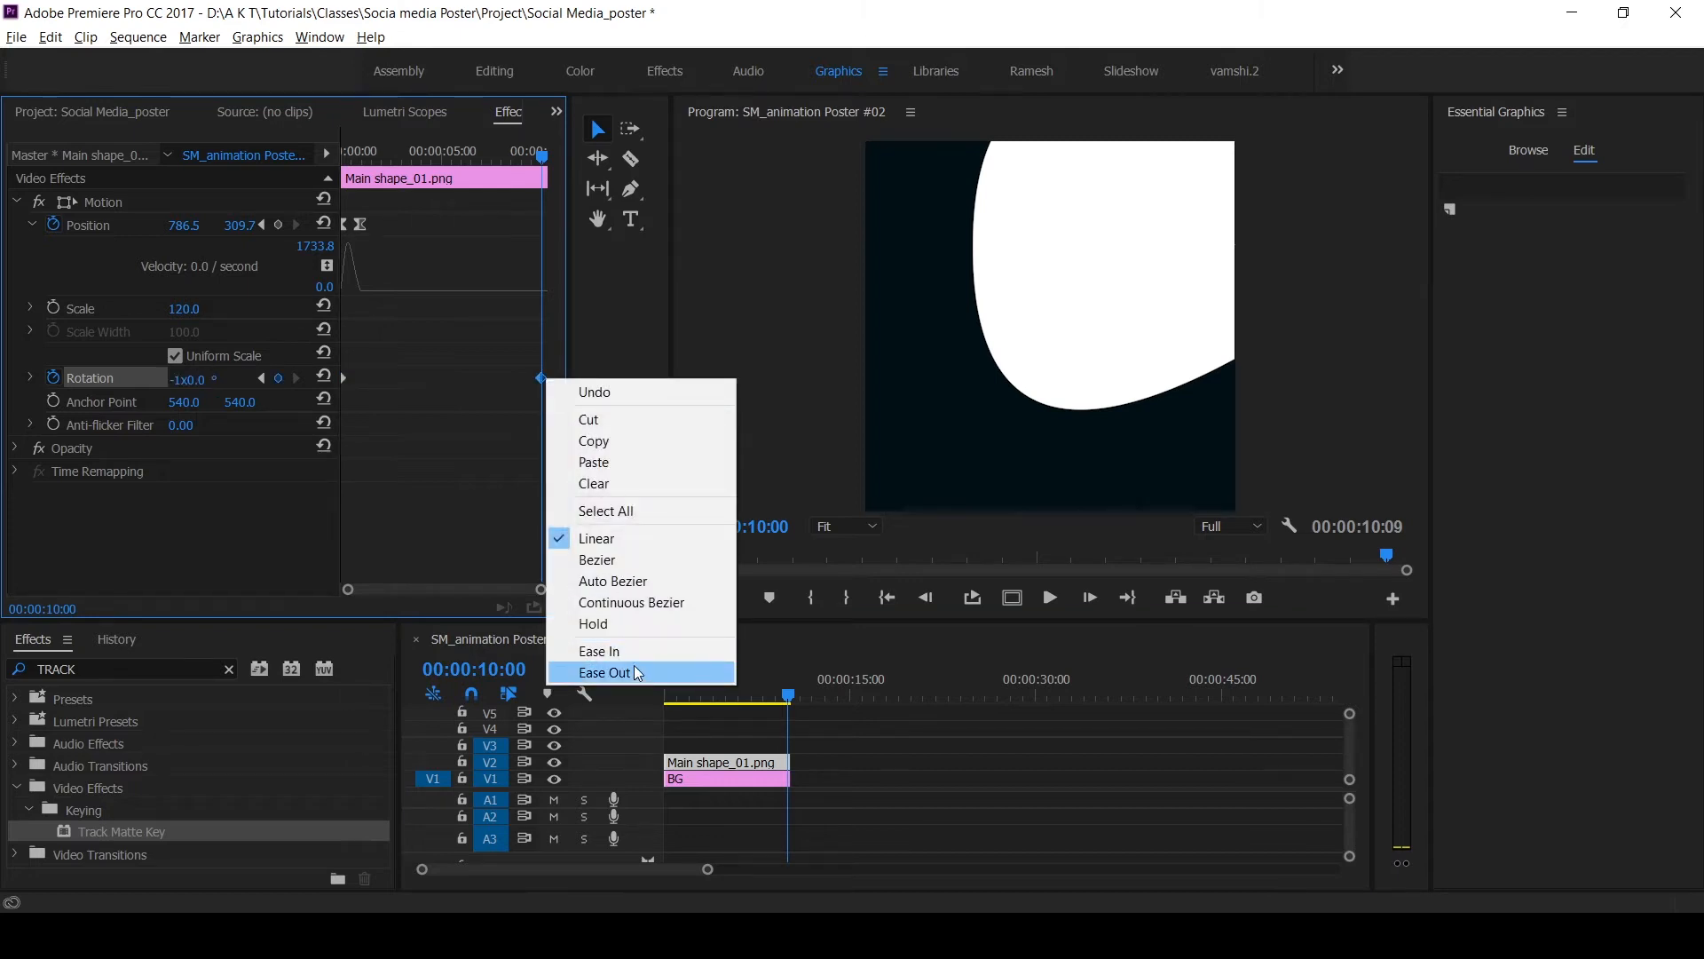
pyautogui.click(633, 658)
pyautogui.rightClick(345, 379)
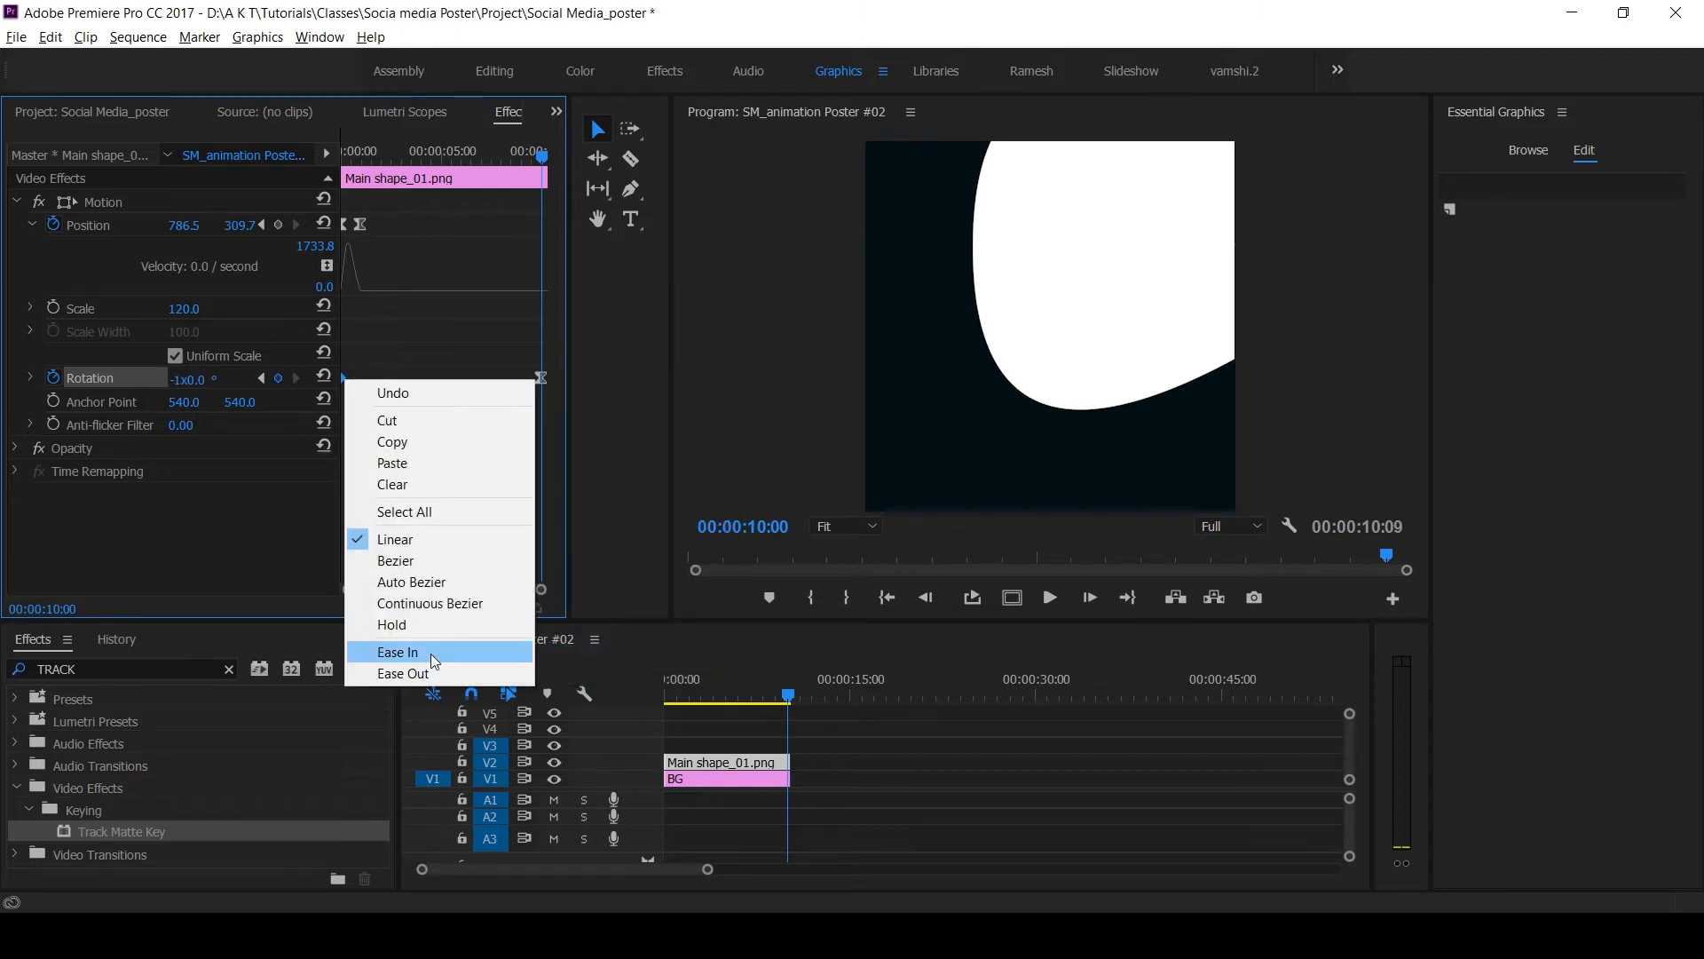
pyautogui.click(441, 672)
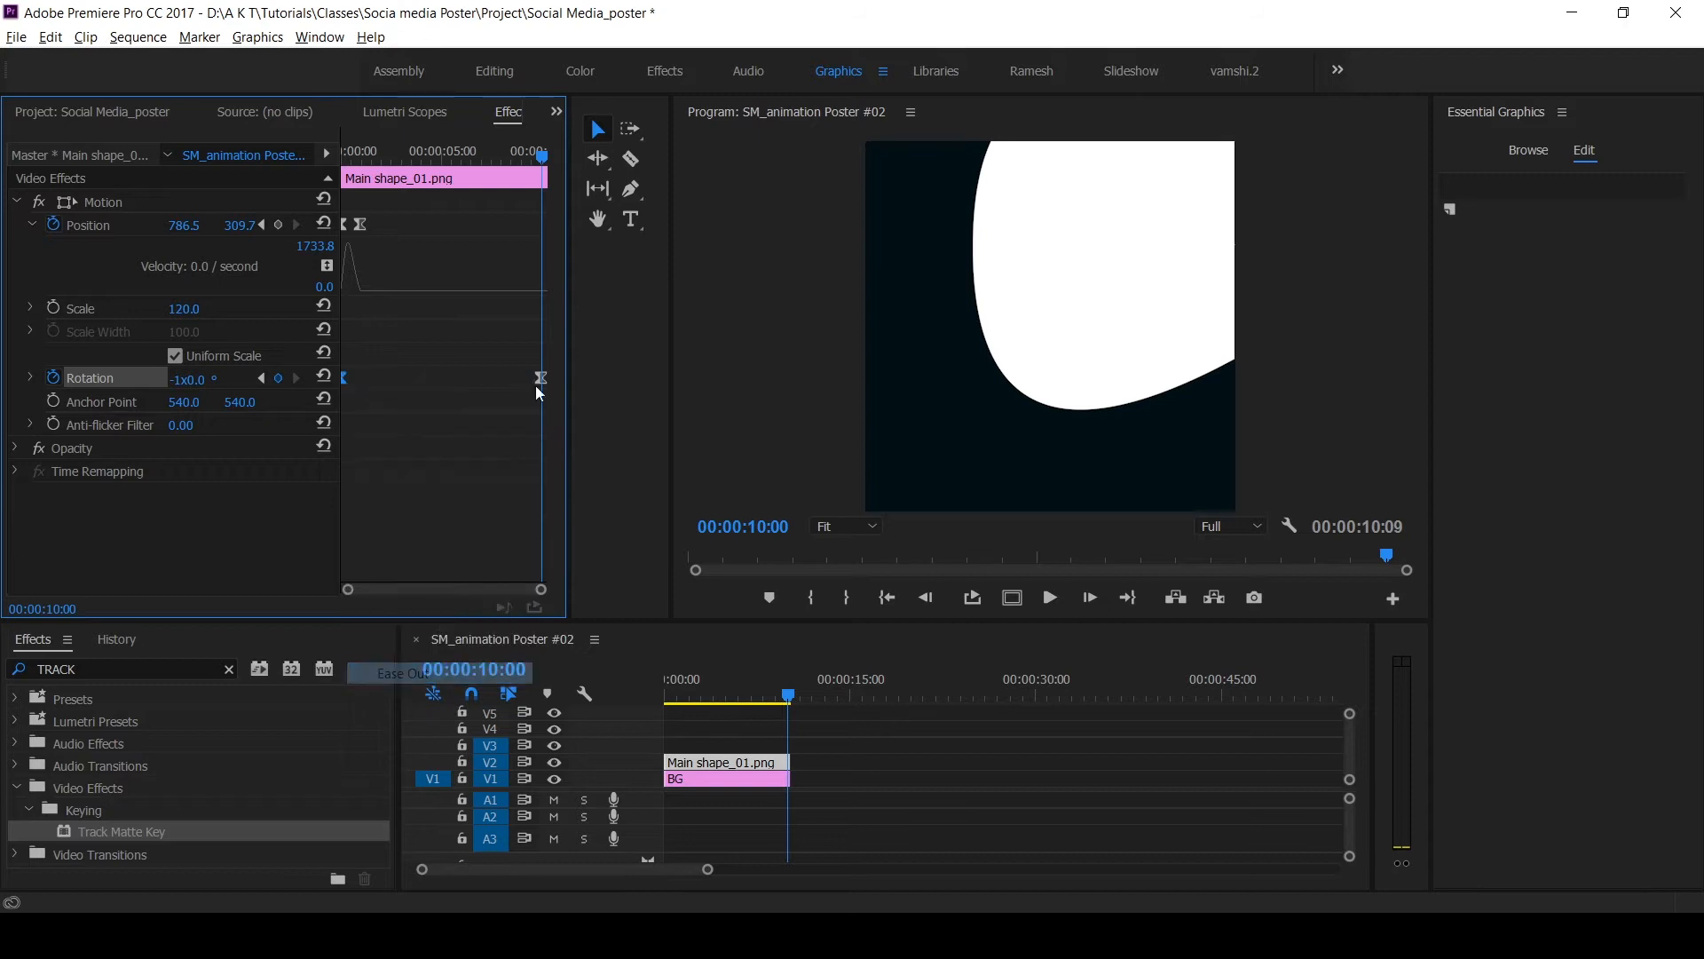
# Lengthen the ease into the last Rotation keyframe on the velocity graph and play back the spinning shape
pyautogui.click(30, 377)
pyautogui.moveTo(507, 480); pyautogui.dragTo(480, 480)
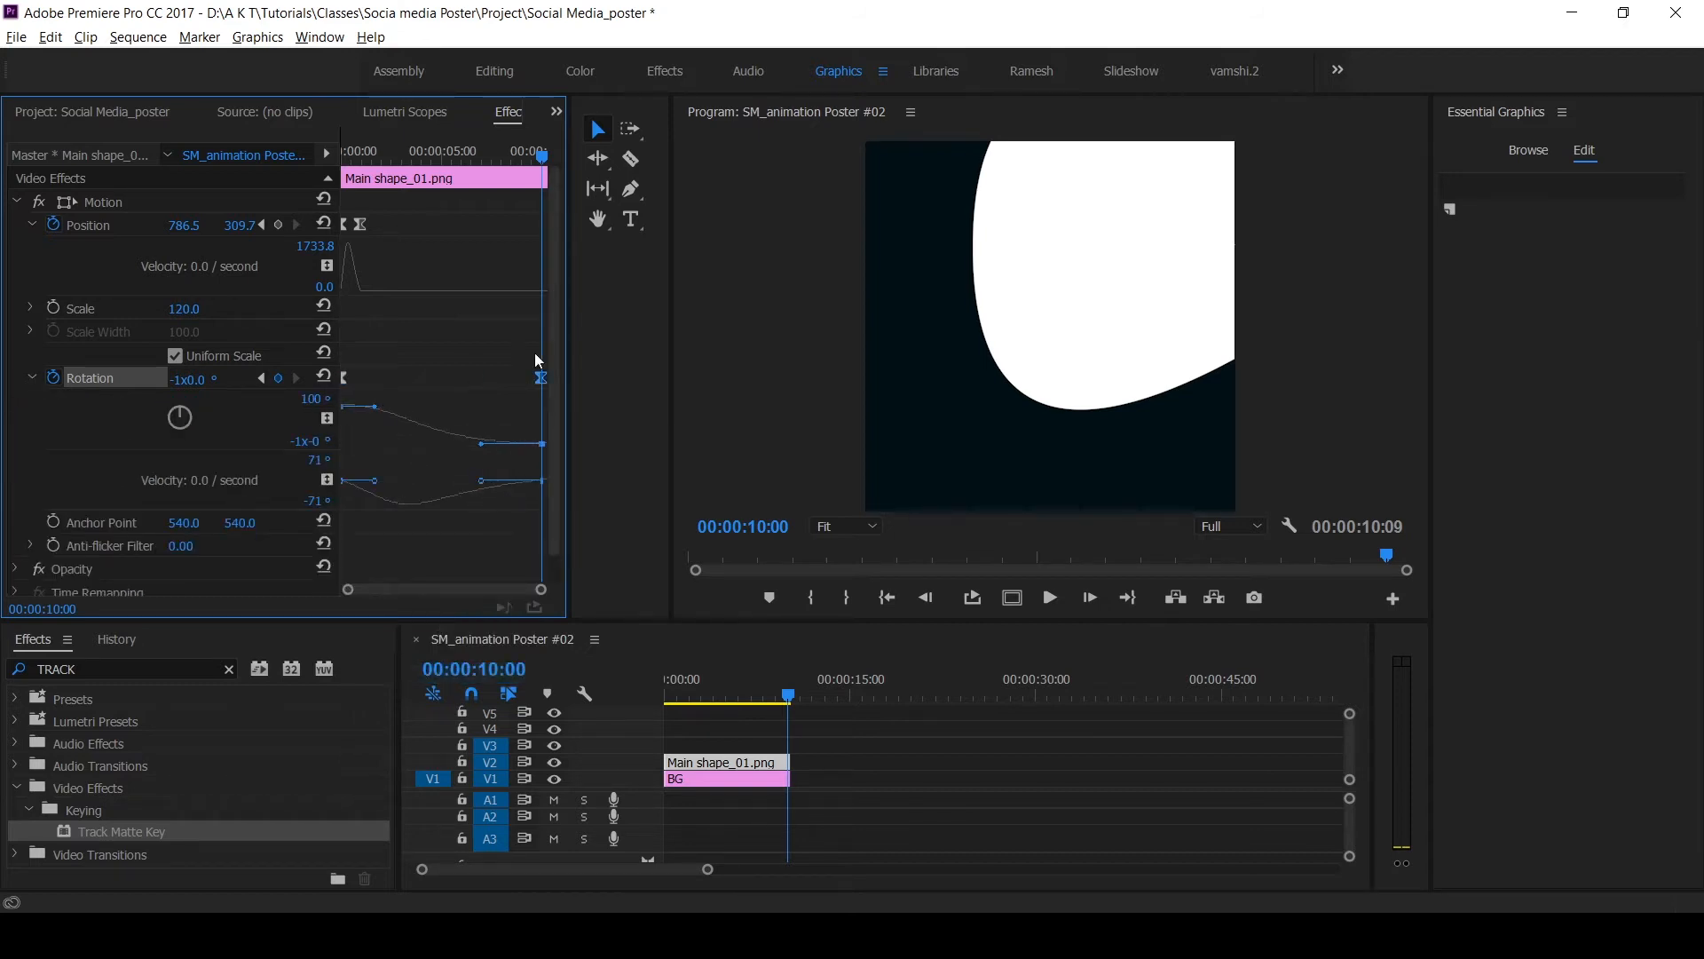
pyautogui.press('space')
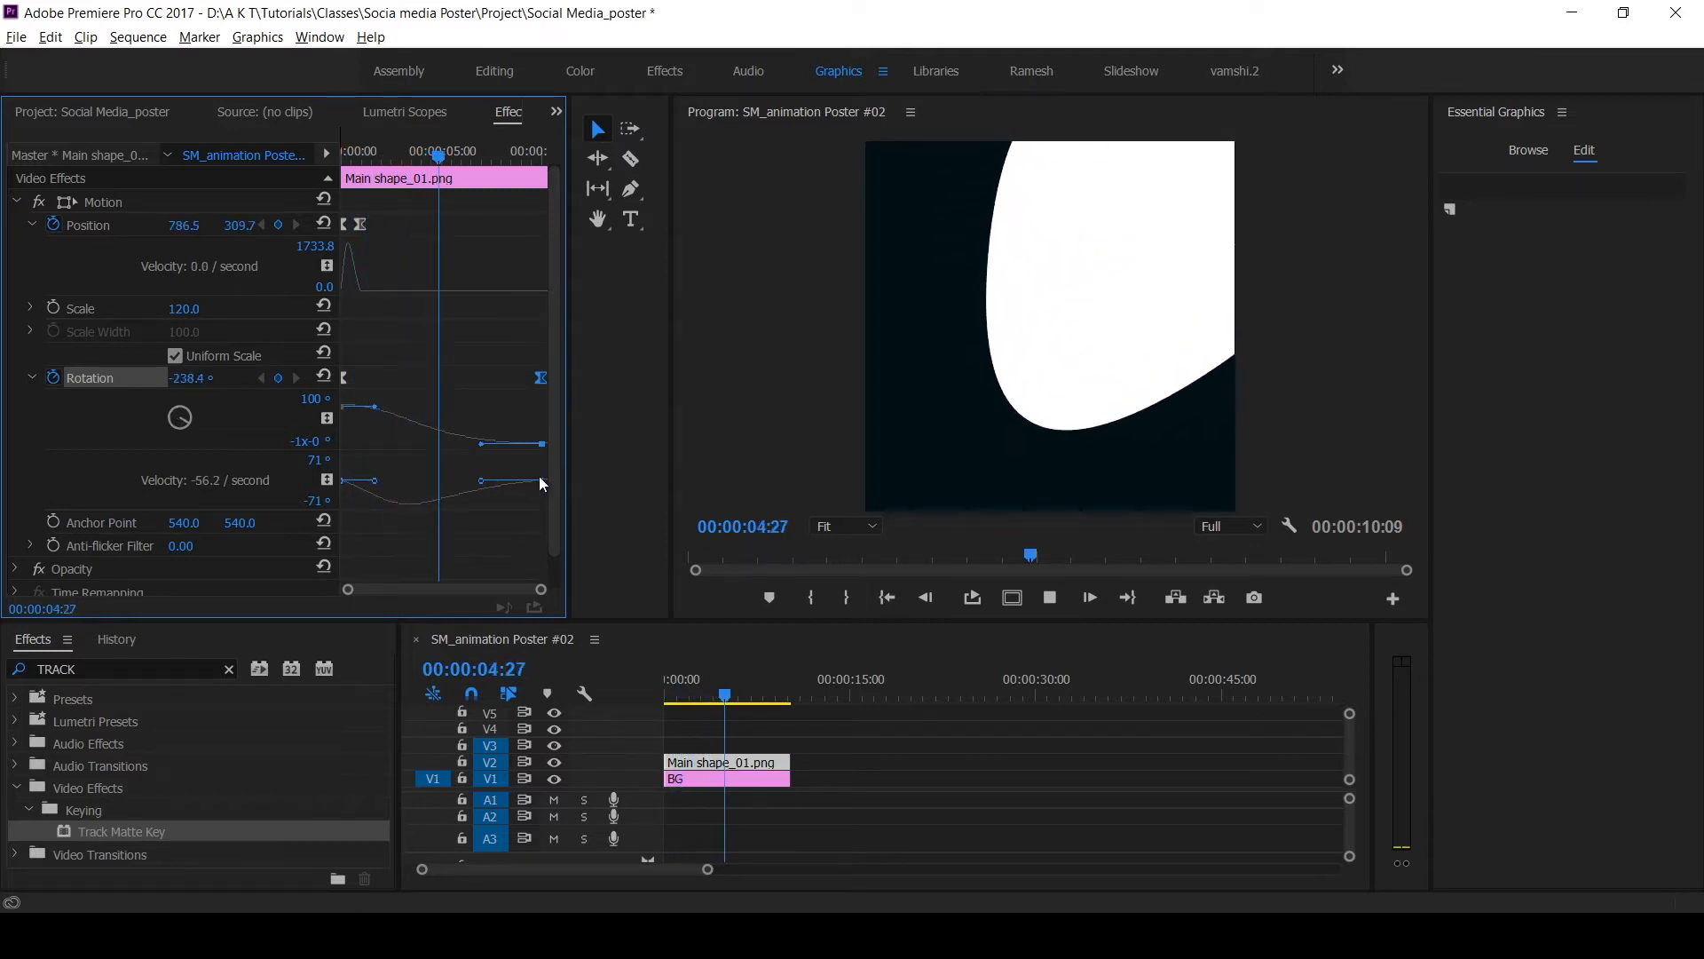
pyautogui.press('space')
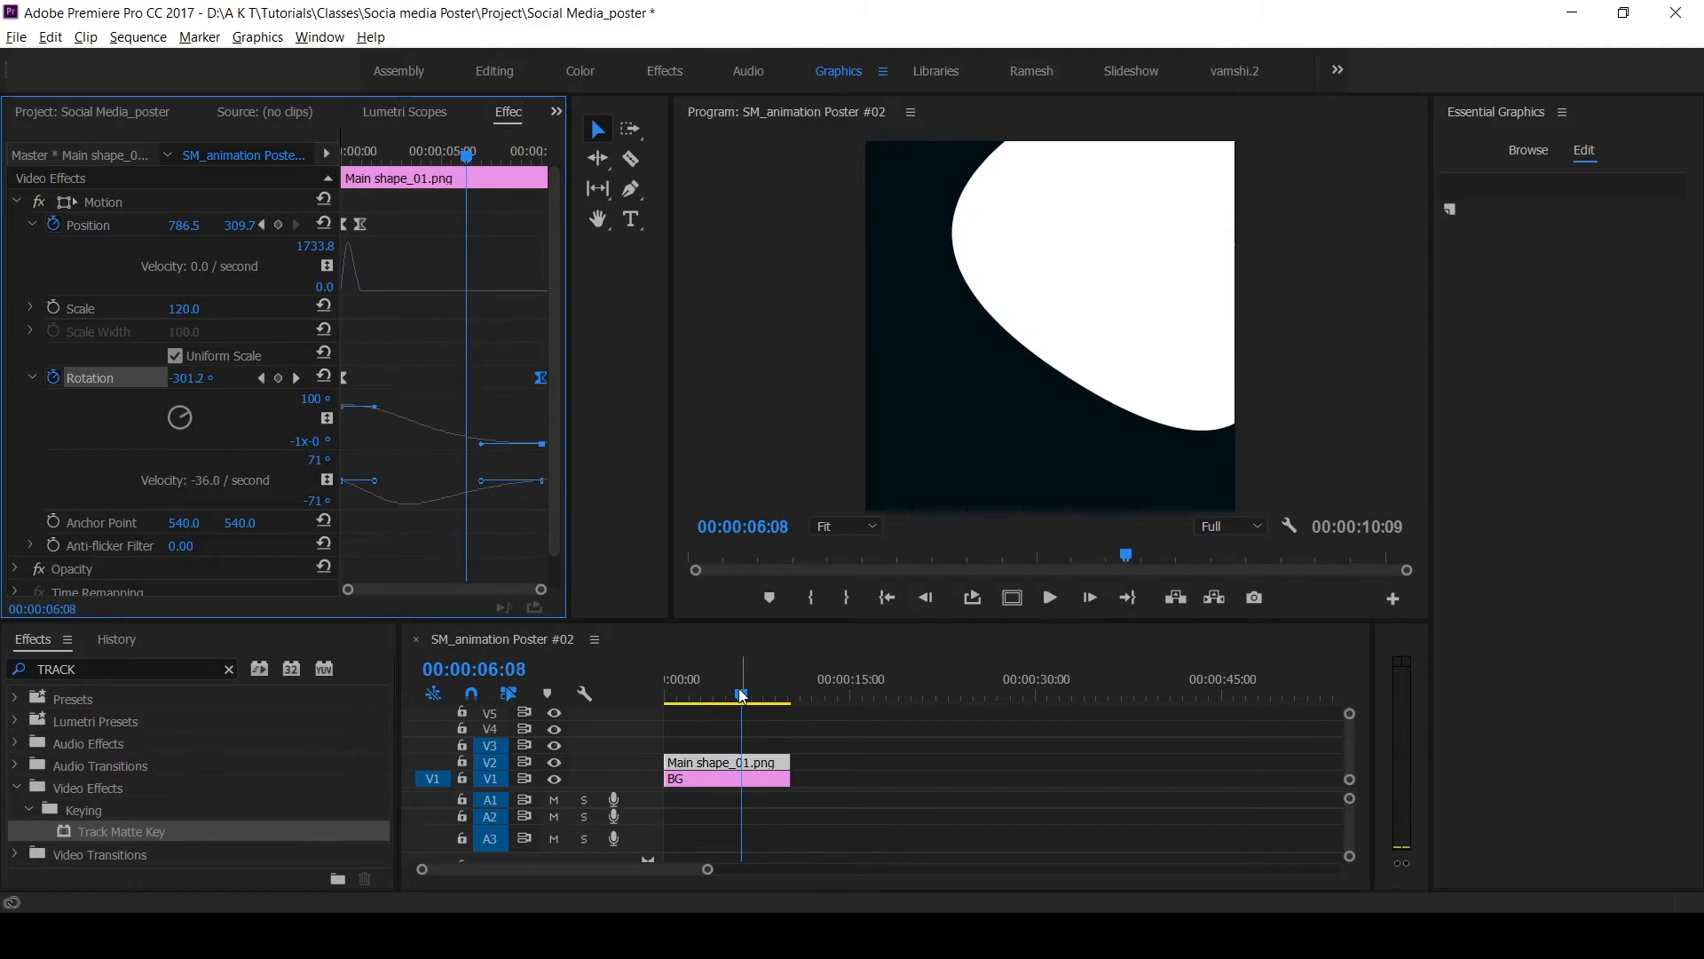
pyautogui.moveTo(742, 695); pyautogui.dragTo(666, 695)
pyautogui.click(709, 695)
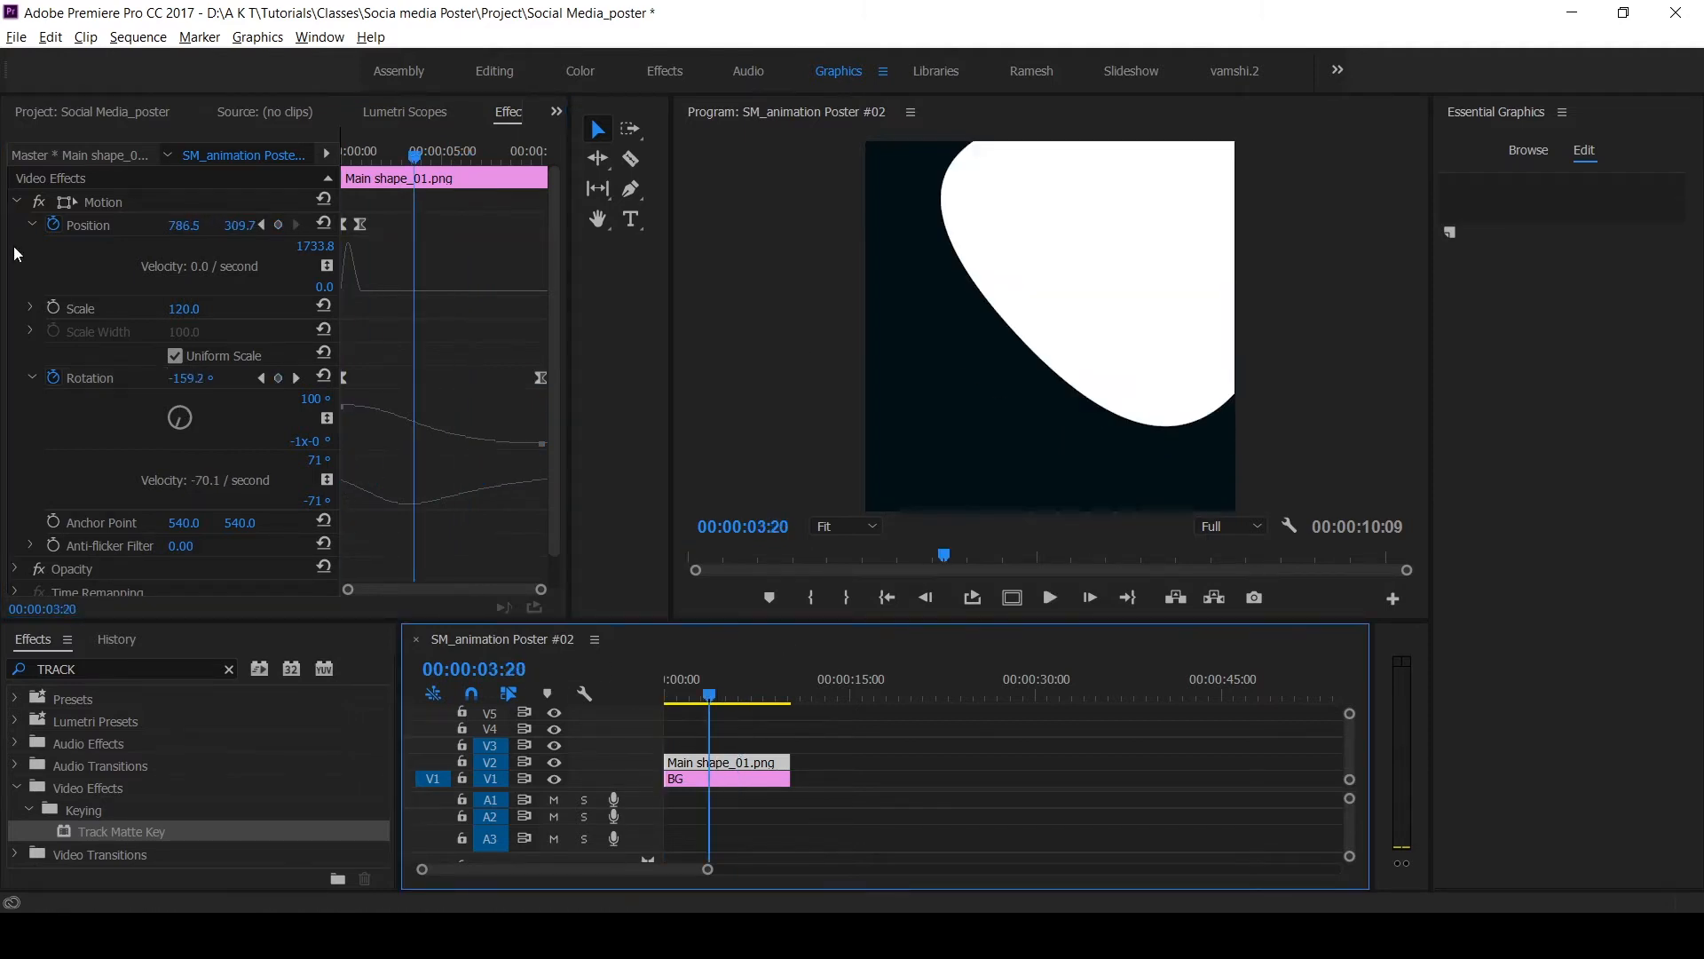
# Add the shirtless man's barbell photo from the Gym poster bin on V2, between BG and Main shape_01.png, spanning their full length
pyautogui.click(132, 114)
pyautogui.doubleClick(96, 343)
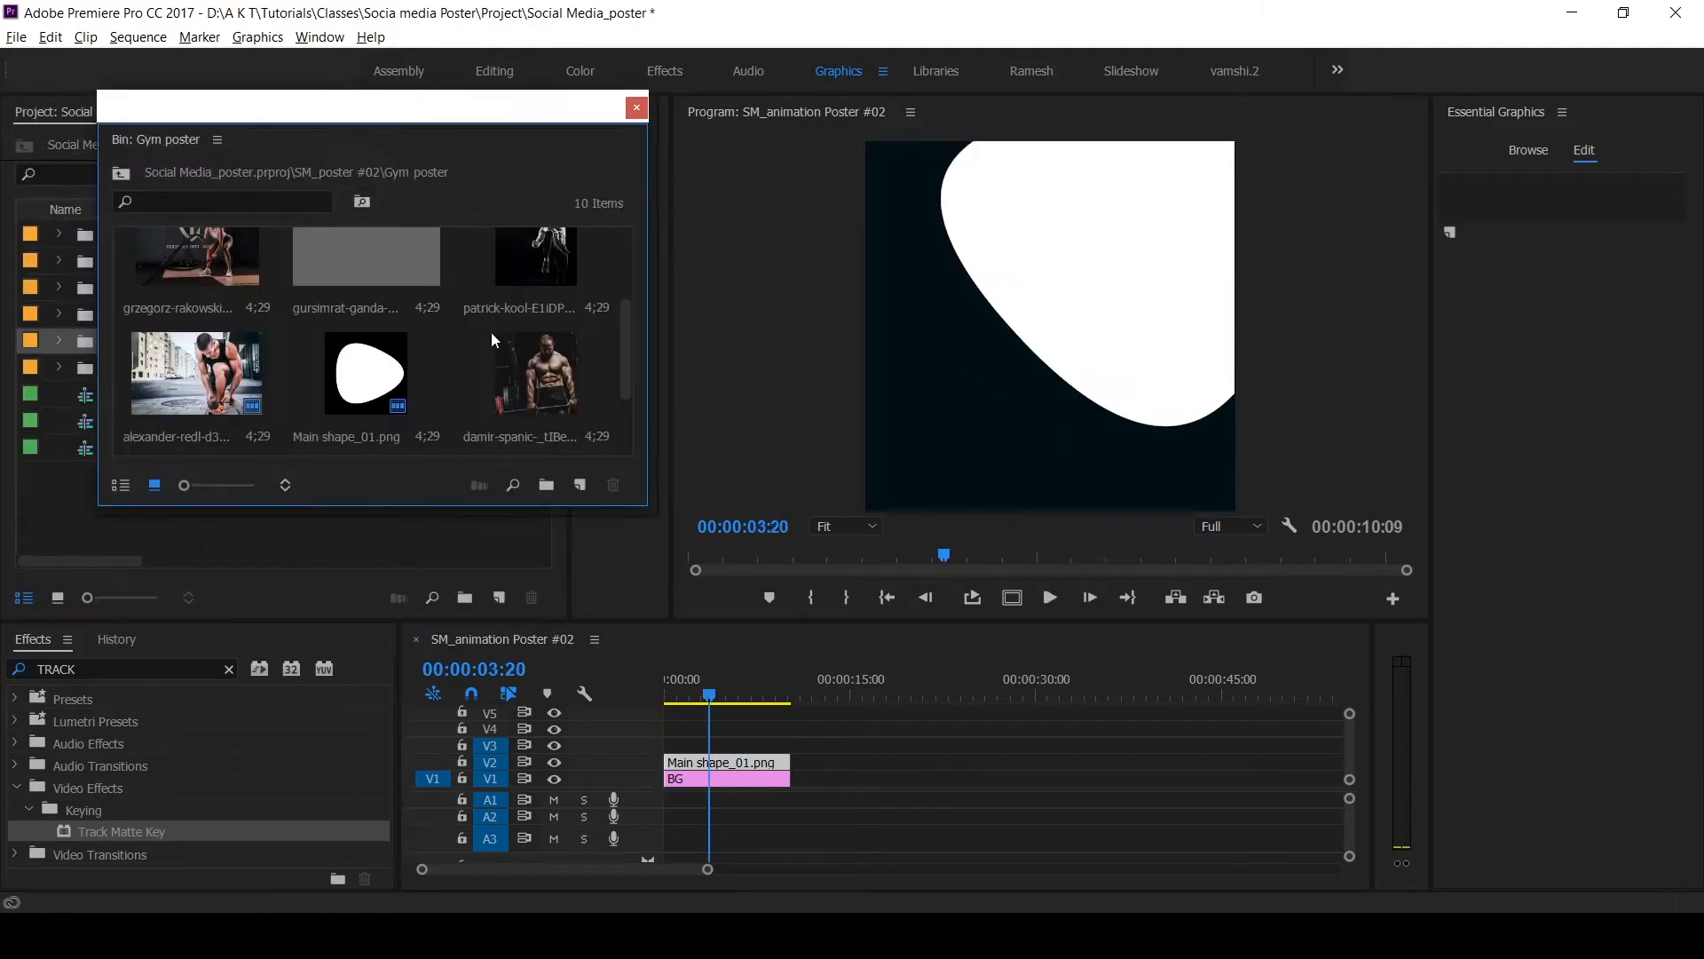
pyautogui.moveTo(492, 332); pyautogui.dragTo(884, 772)
pyautogui.click(977, 745)
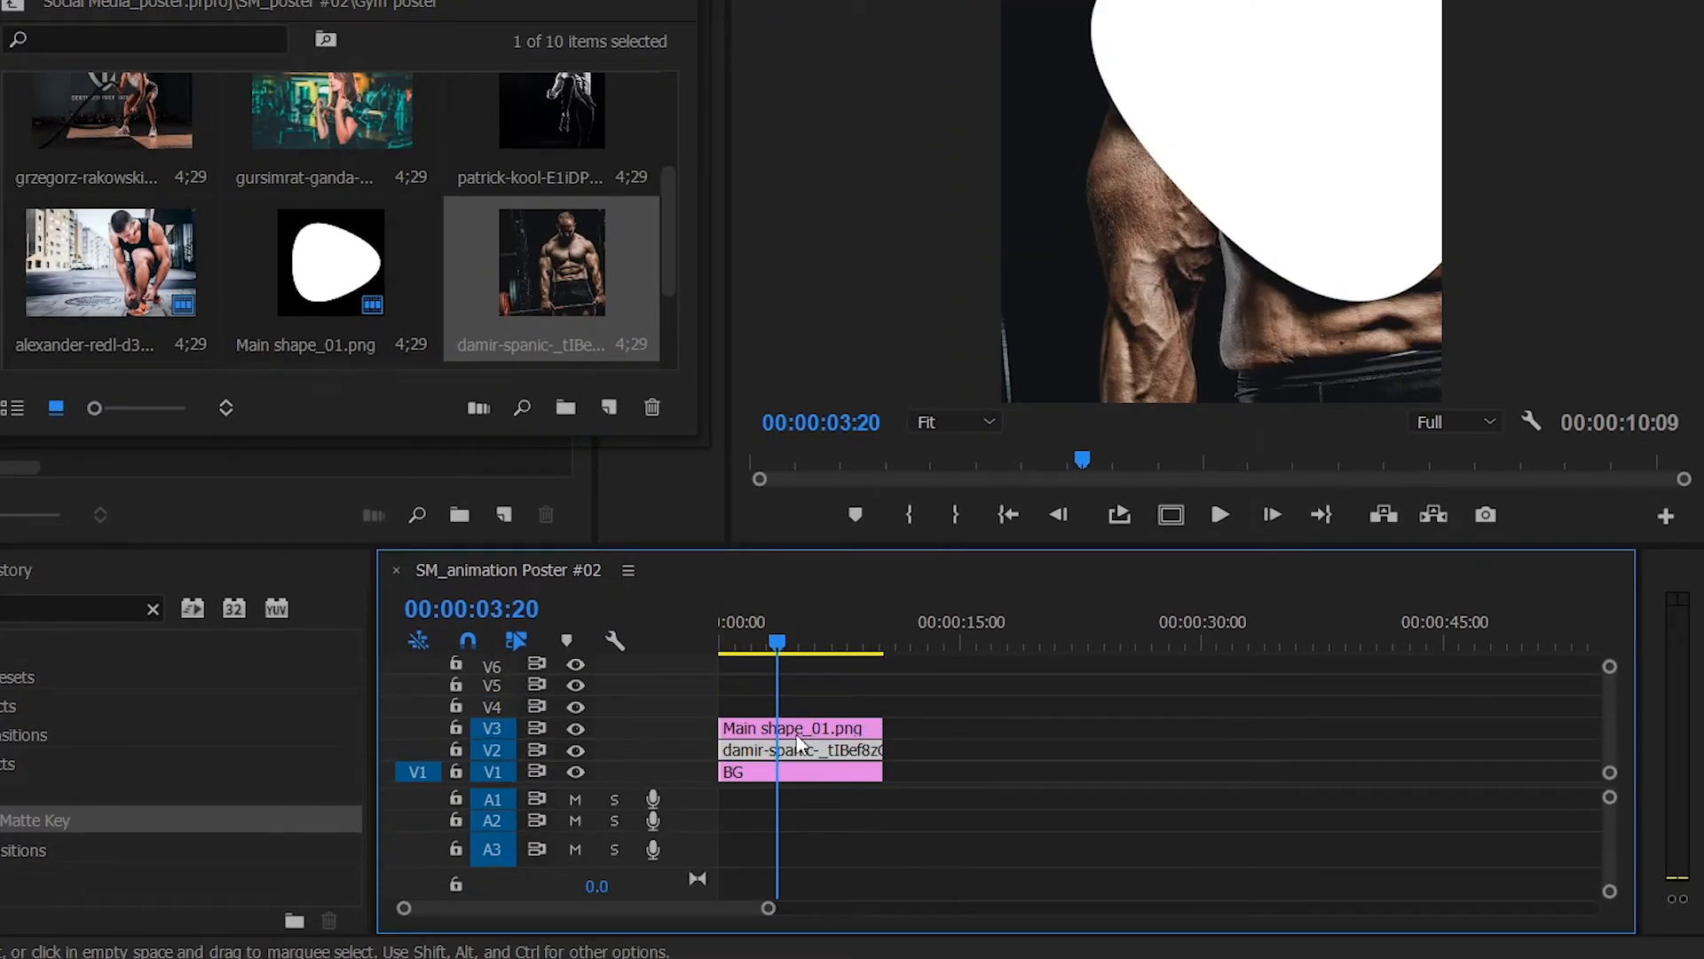
# Nest the photo clip as MEDIA and set the photo's scale to 48 inside the nested sequence
pyautogui.rightClick(786, 750)
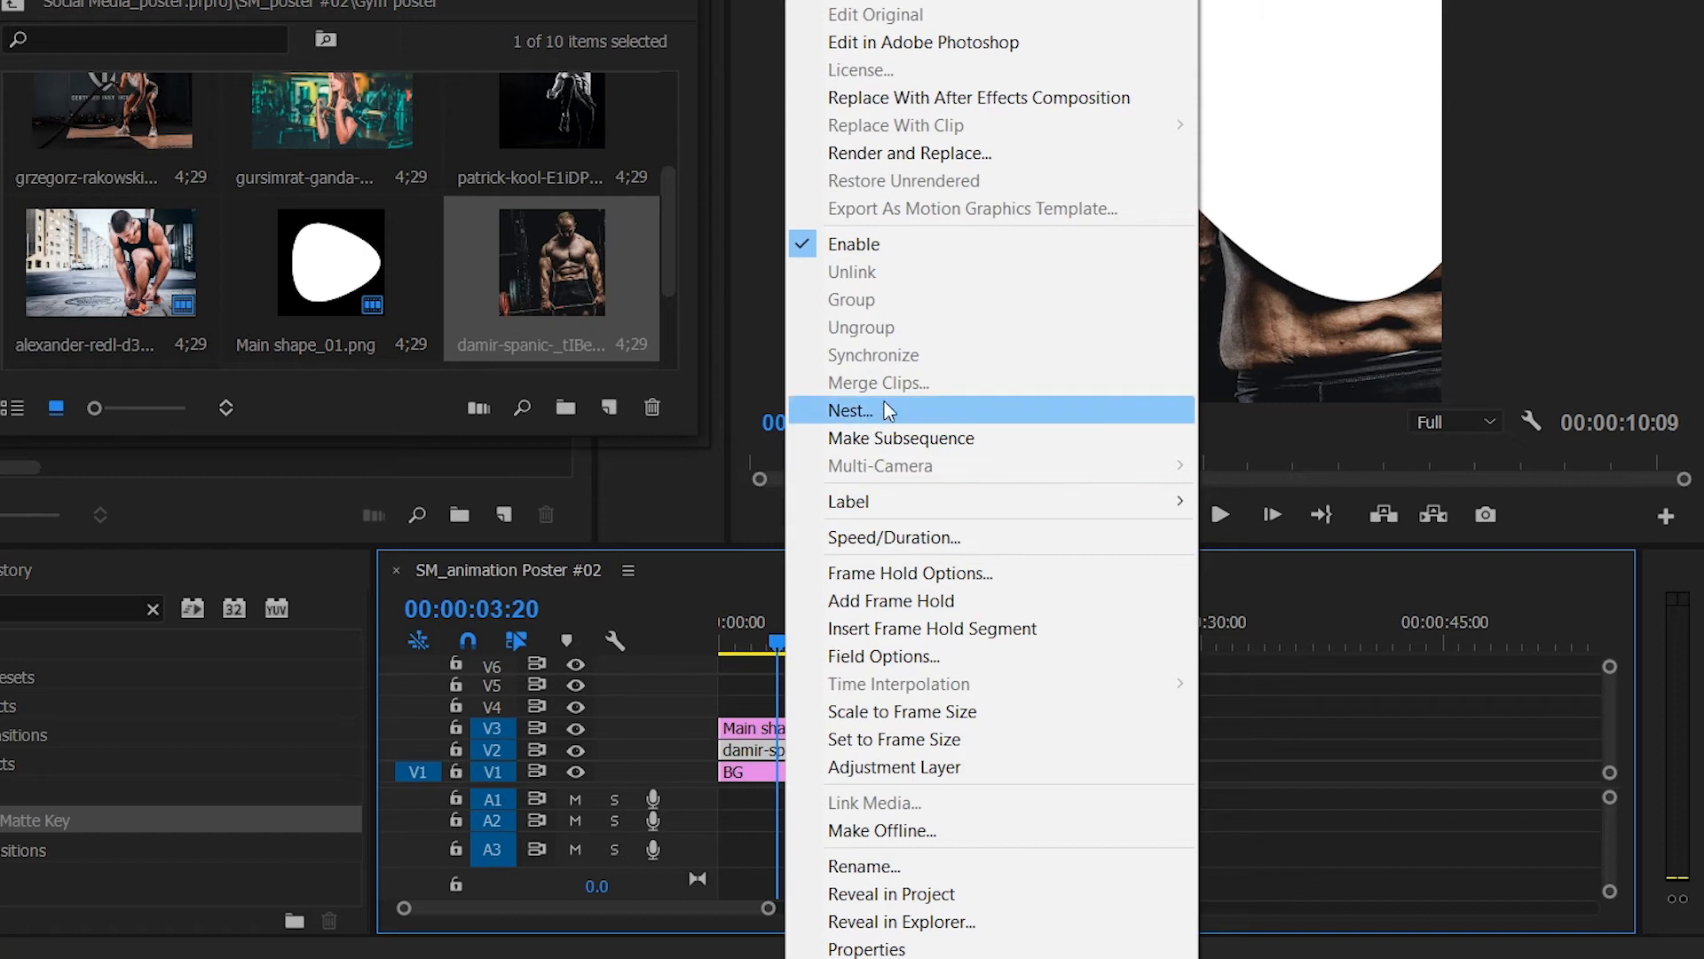
pyautogui.click(872, 410)
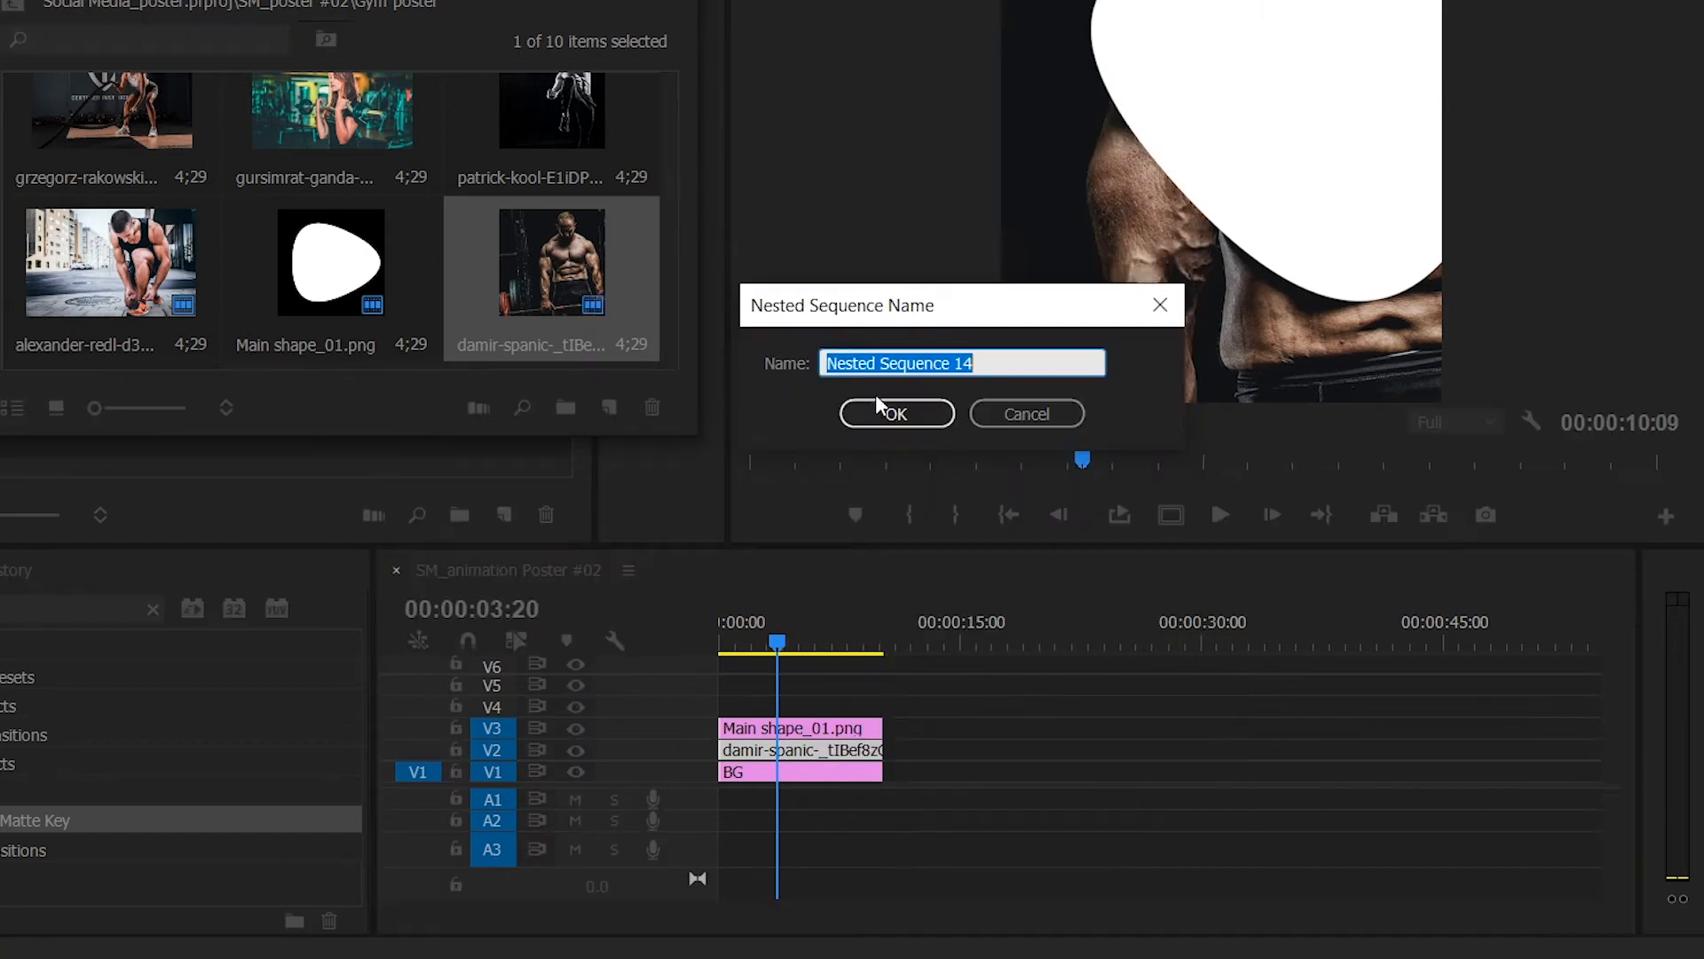
pyautogui.write('mEDIA')
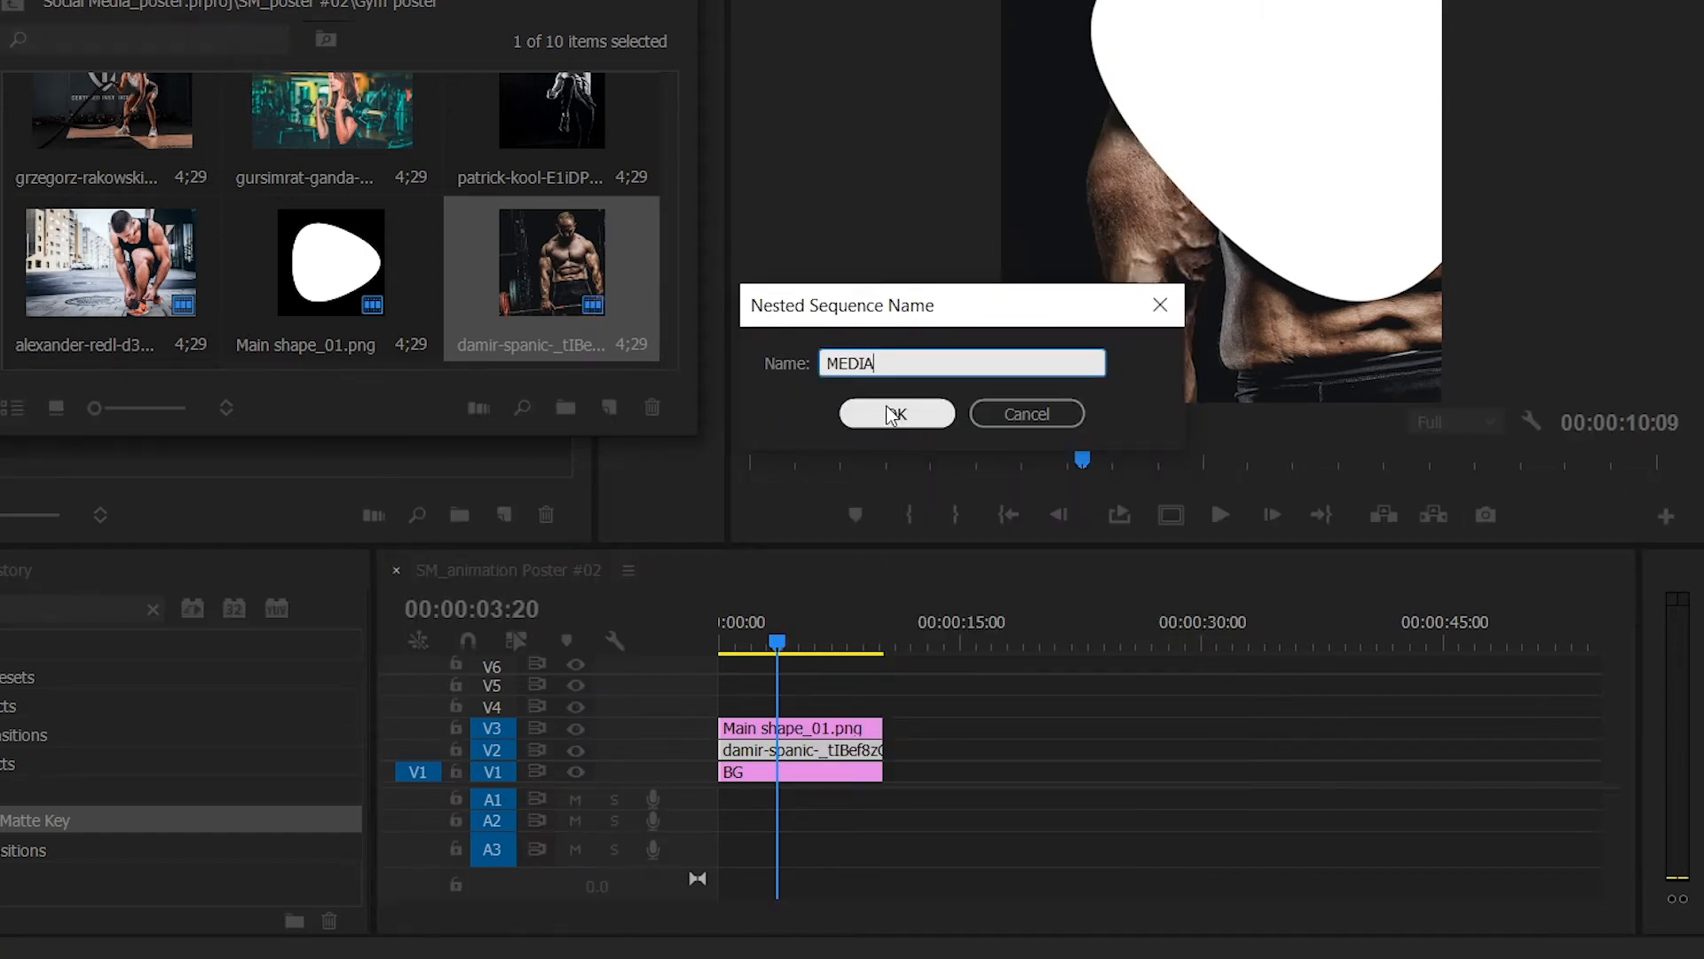
pyautogui.click(886, 405)
pyautogui.doubleClick(815, 748)
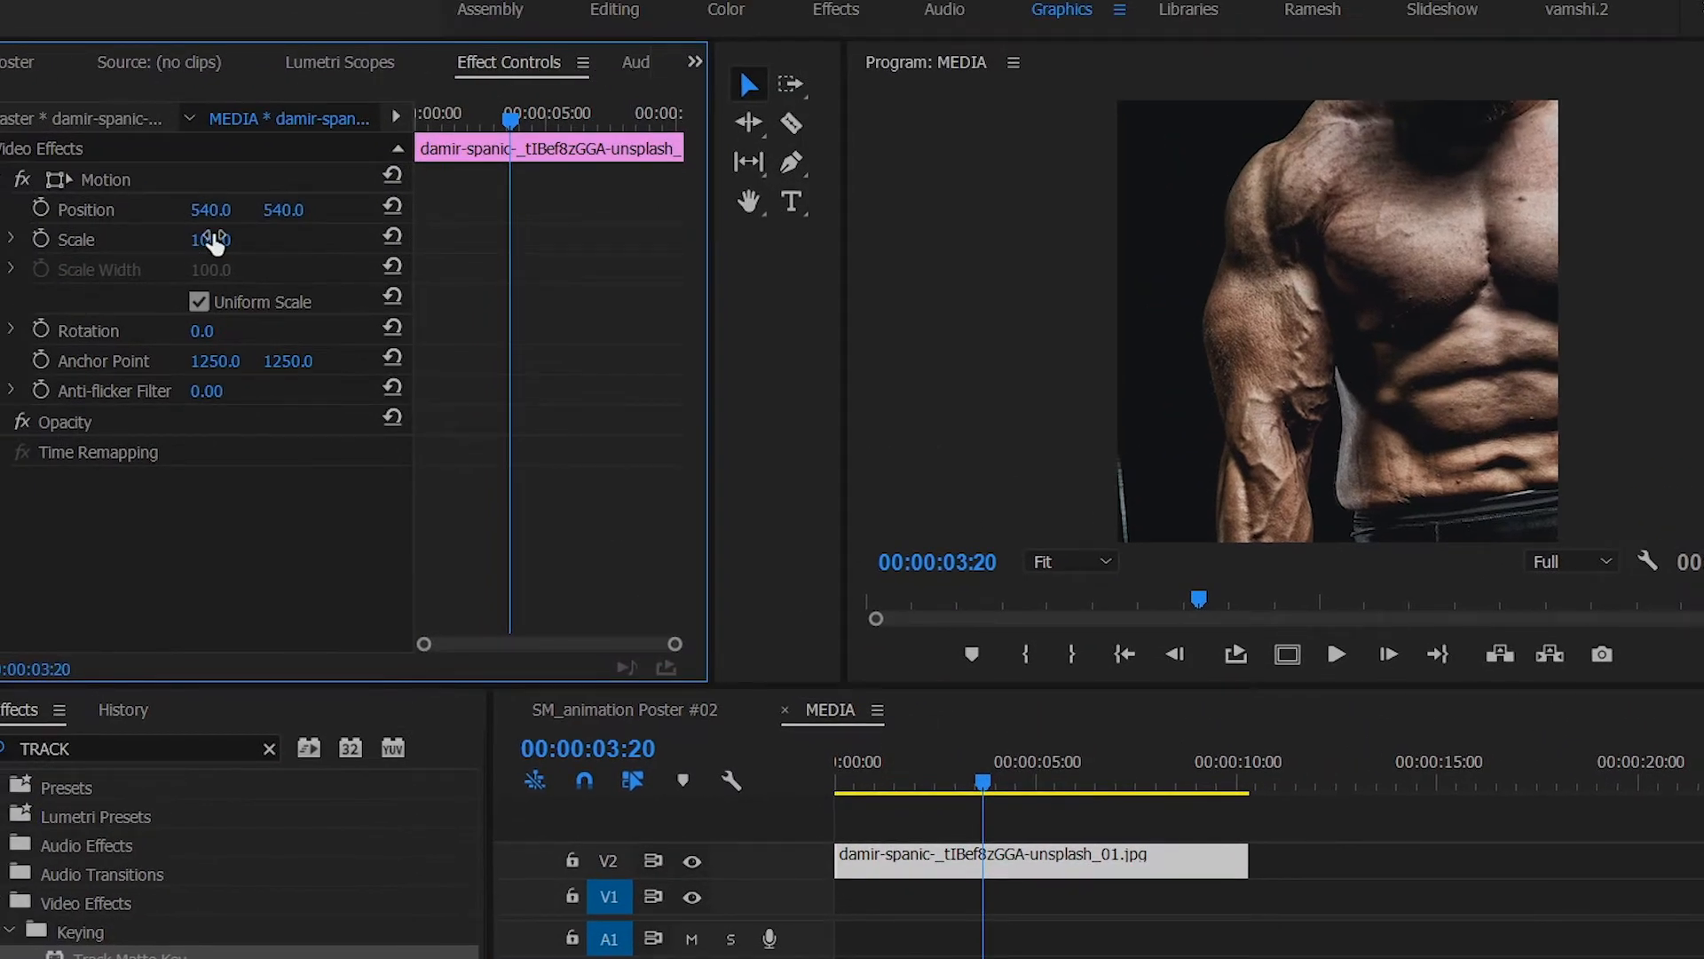
pyautogui.moveTo(211, 239); pyautogui.dragTo(155, 240)
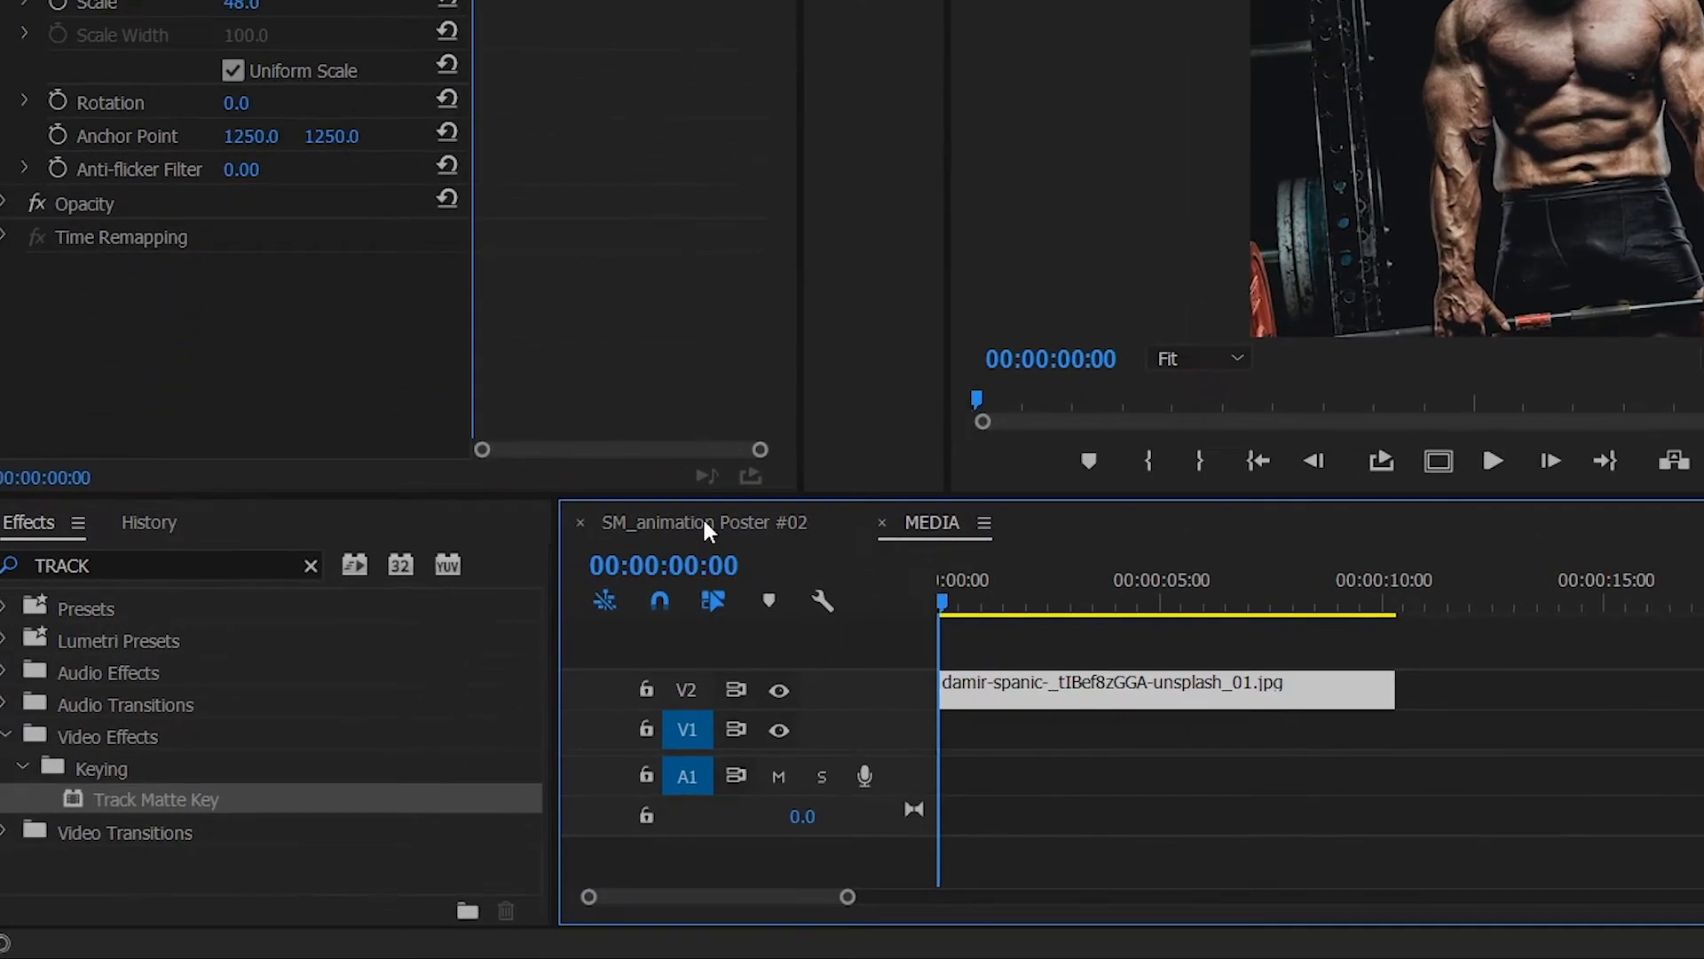
# Find the Track Matte Key effect and apply it to the MEDIA clip in SM_animation Poster #02
pyautogui.click(704, 521)
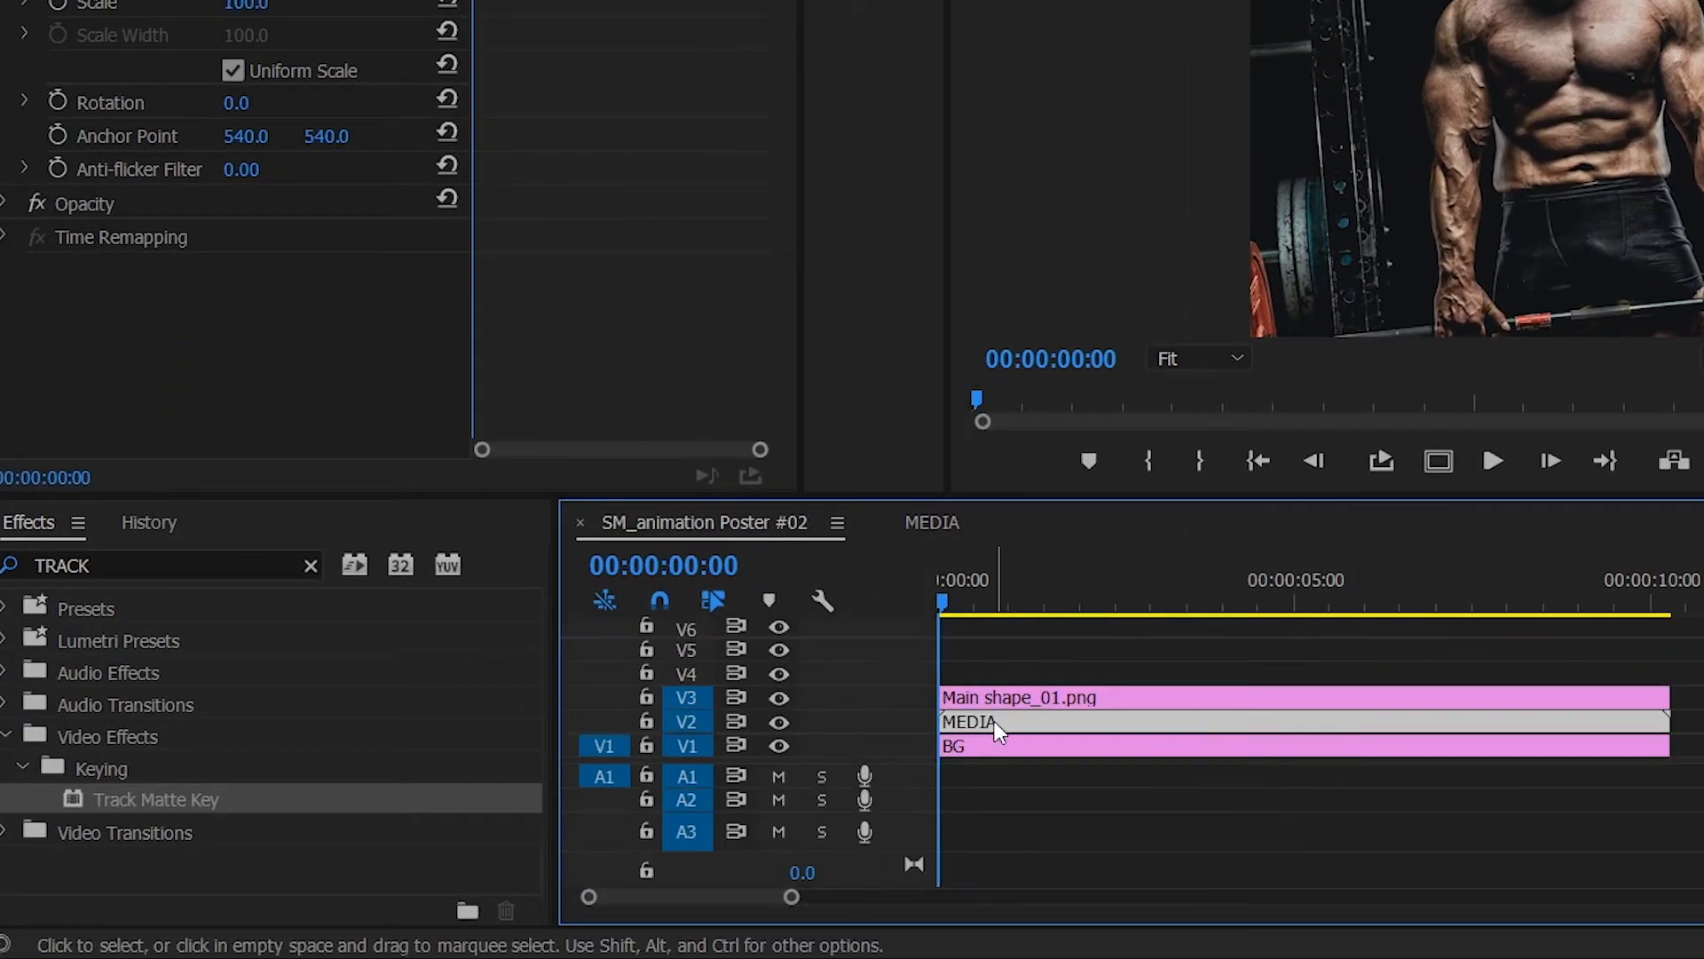
pyautogui.hotkey('shift', '7')
pyautogui.press('BackSpace')
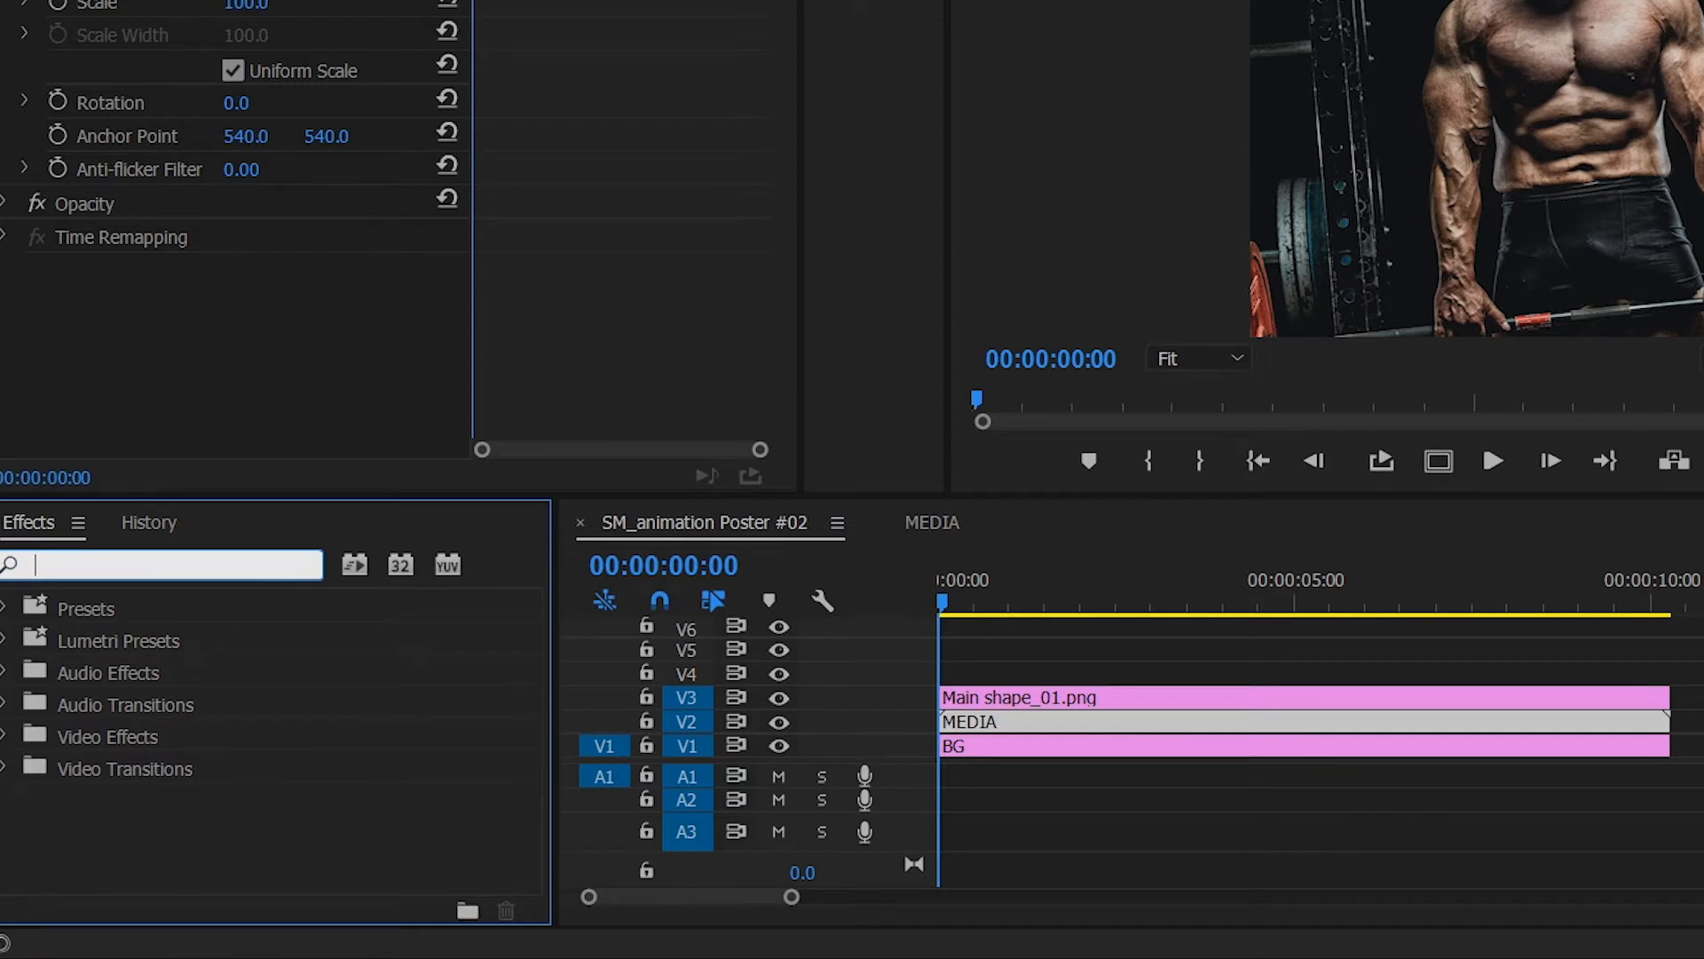
pyautogui.write('TRACK')
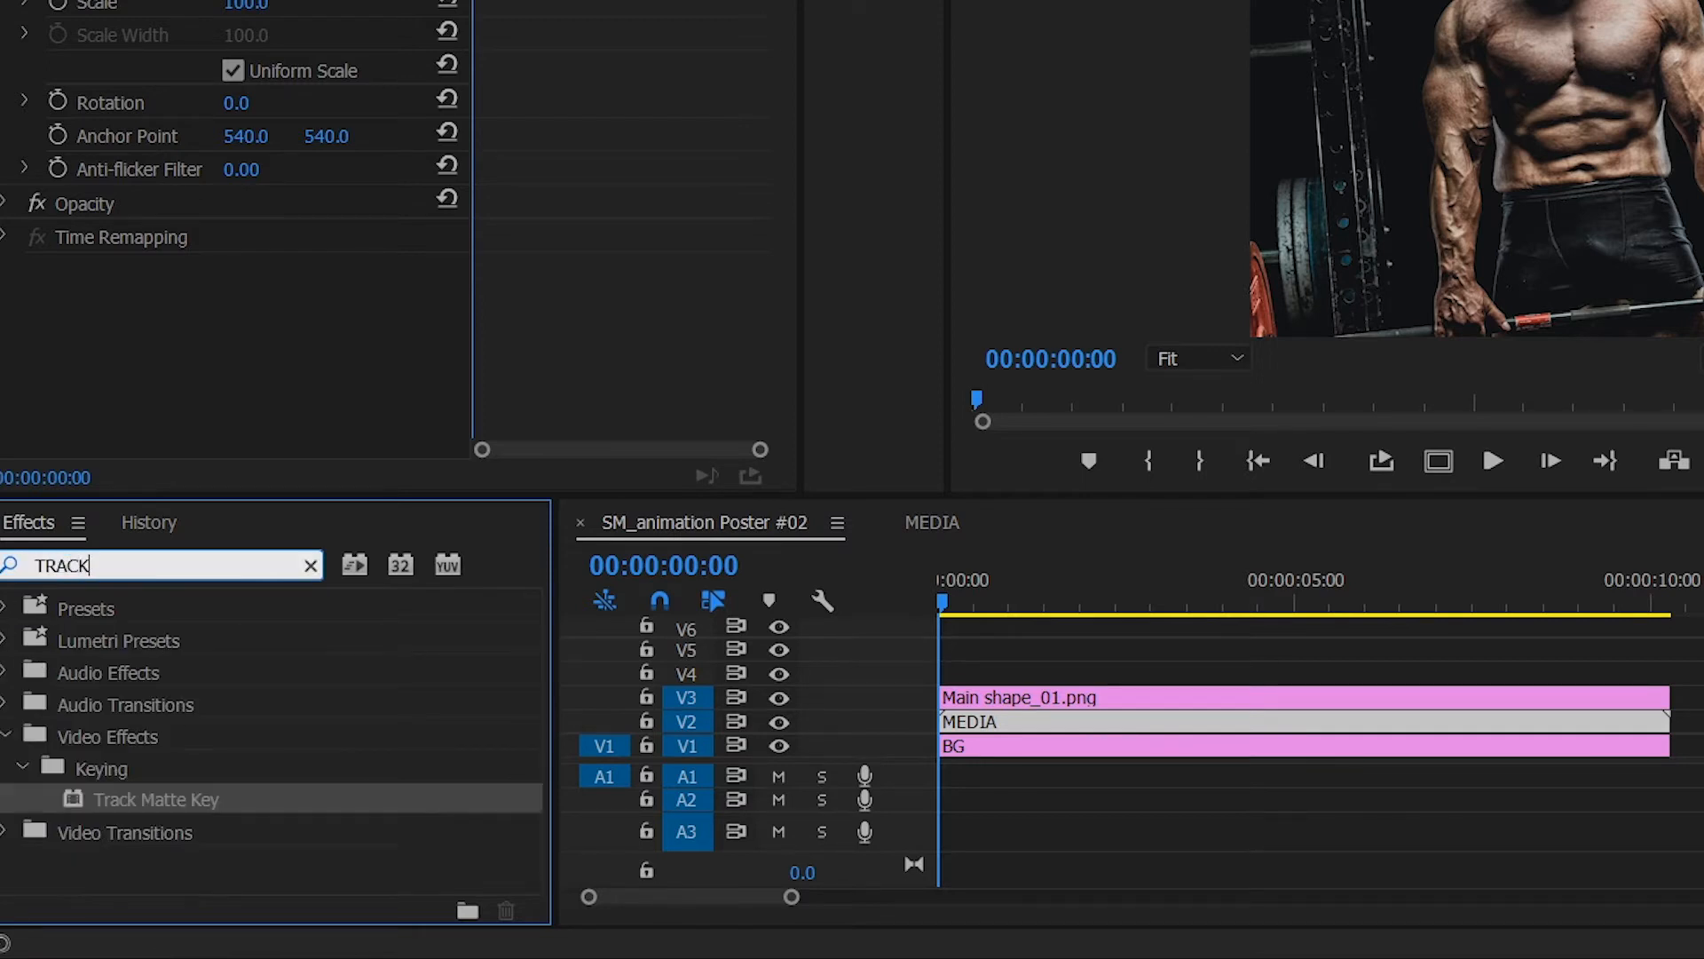
pyautogui.moveTo(159, 796); pyautogui.dragTo(987, 727)
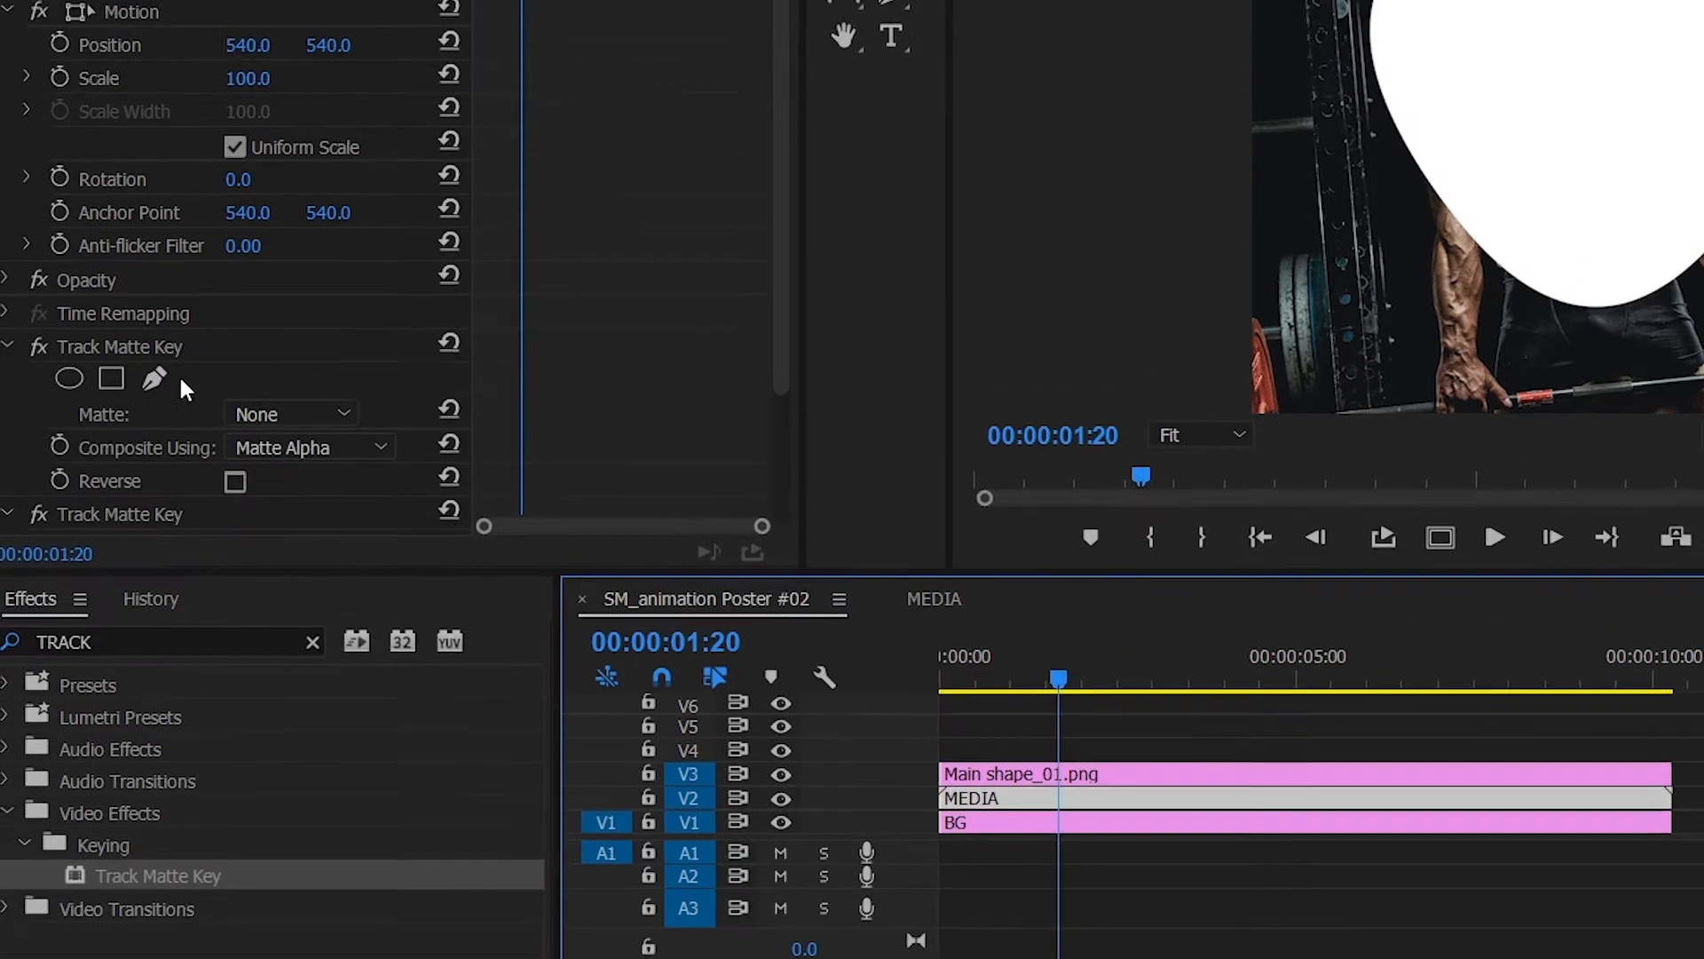
# Set the first Track Matte Key's matte to Video 3 and scrub through the masked photo
pyautogui.click(184, 347)
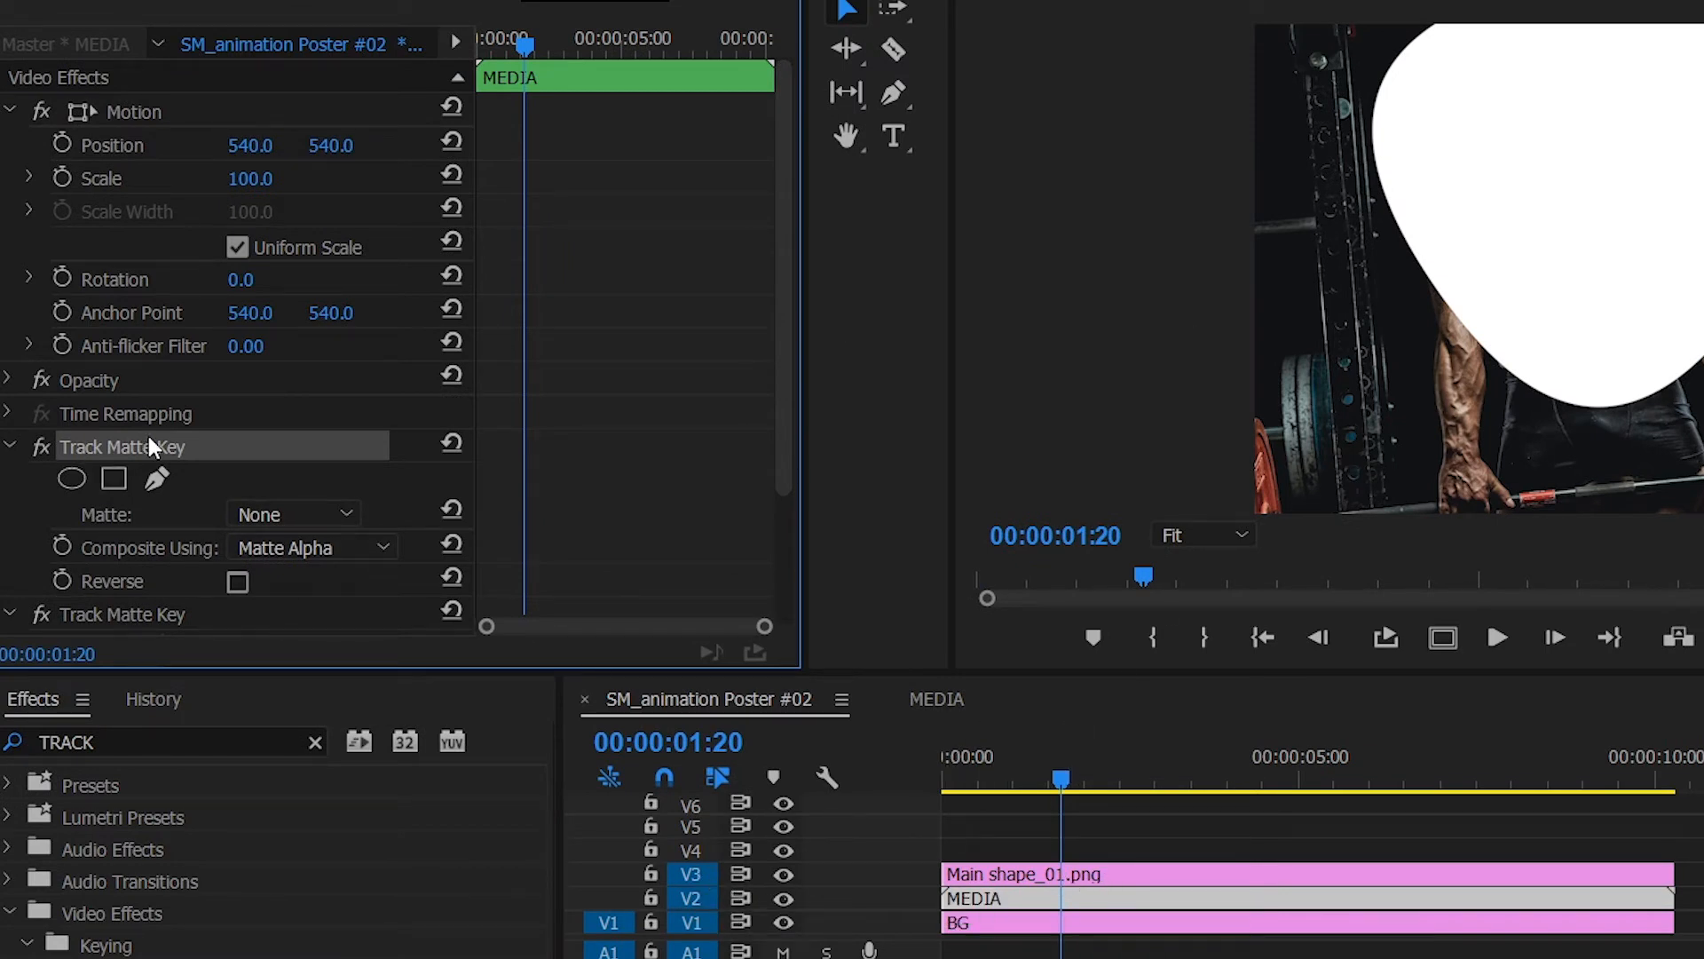
pyautogui.click(306, 507)
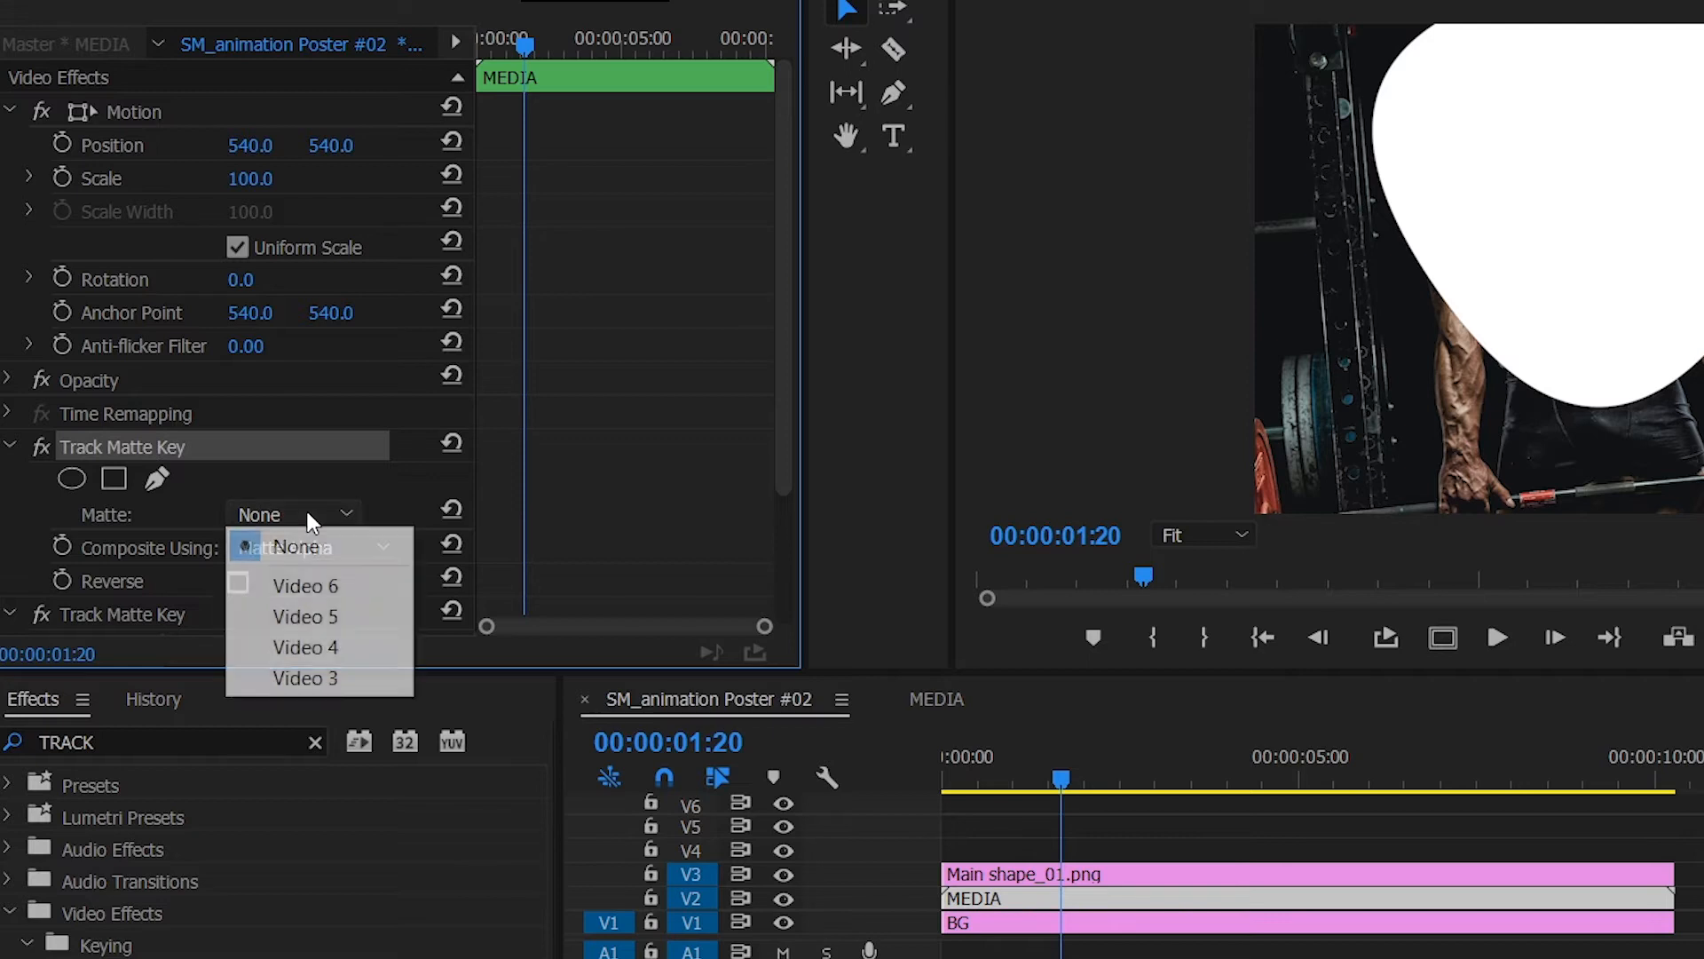
pyautogui.click(334, 672)
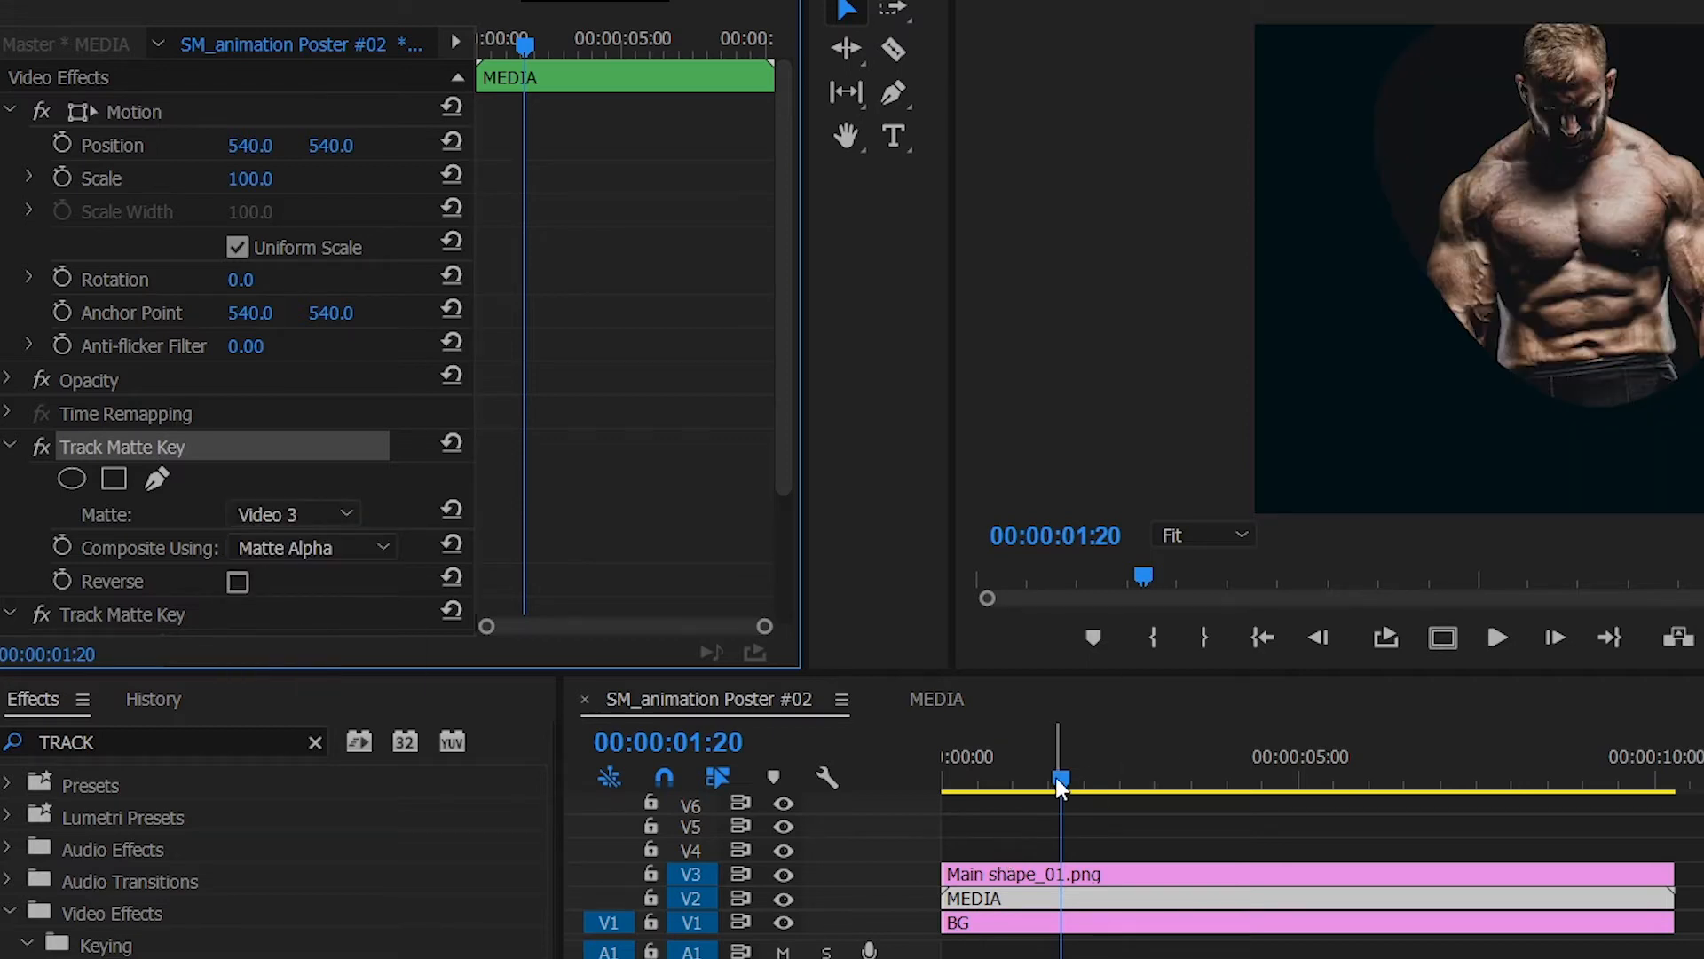
pyautogui.moveTo(1056, 776); pyautogui.dragTo(1123, 781)
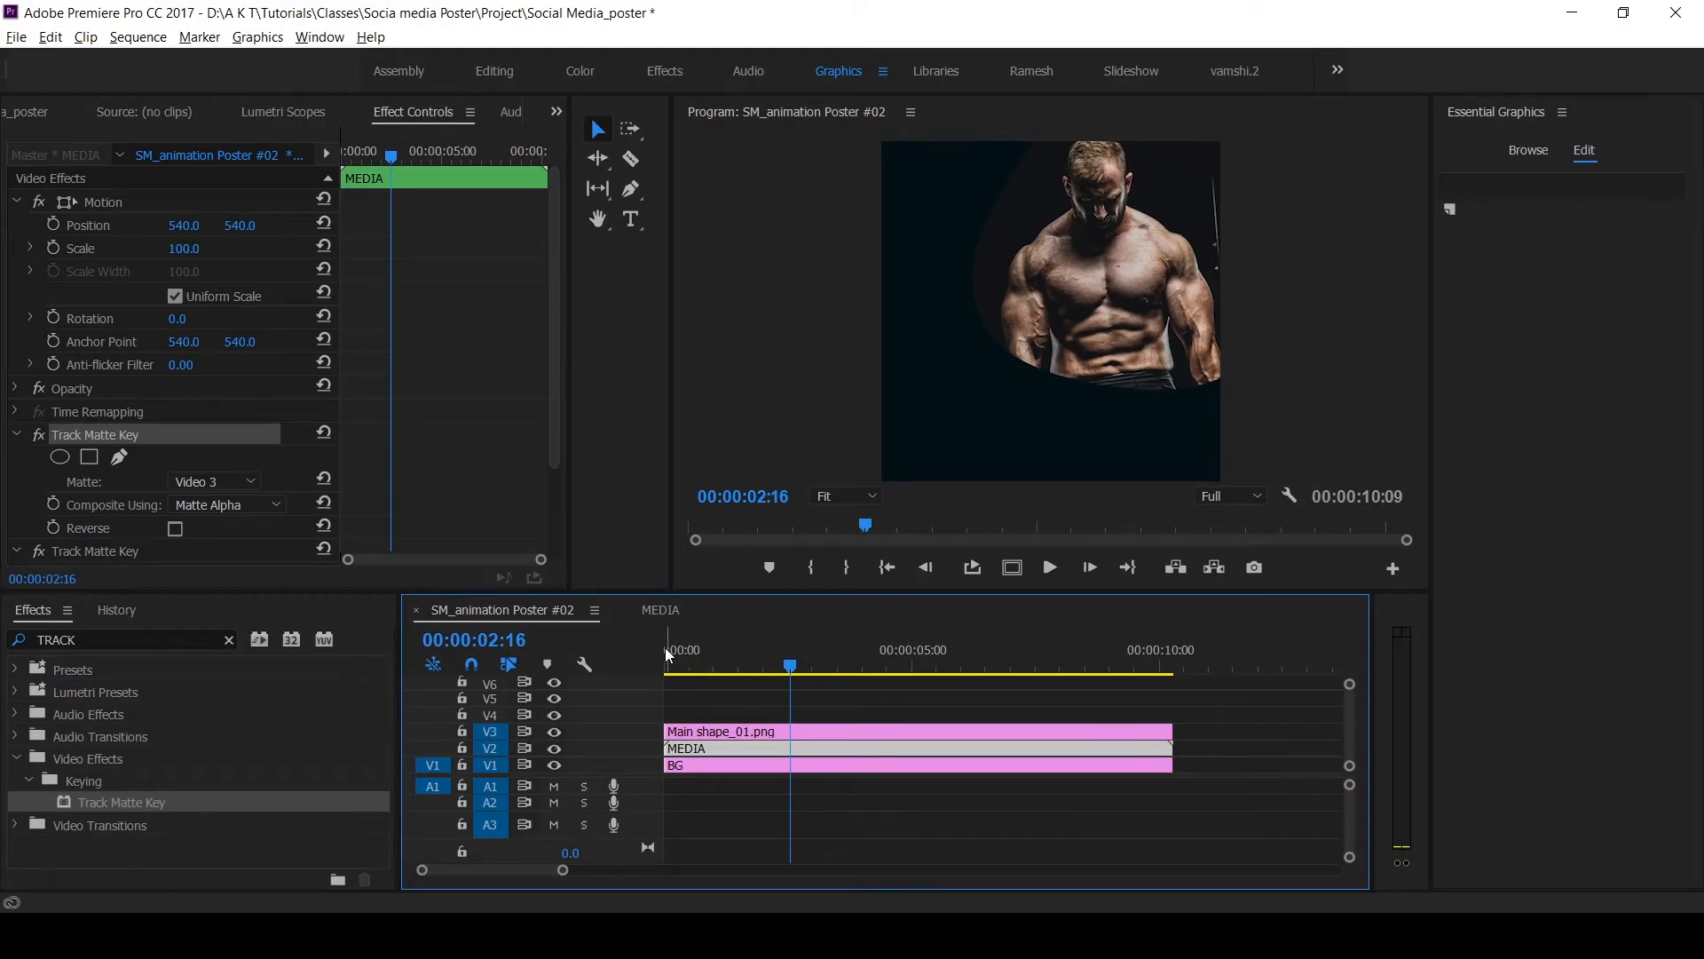
# In the MEDIA sequence, animate the photo's scale from 60 at 00:00:00:00 to 50 at 00:00:01:00
pyautogui.click(657, 610)
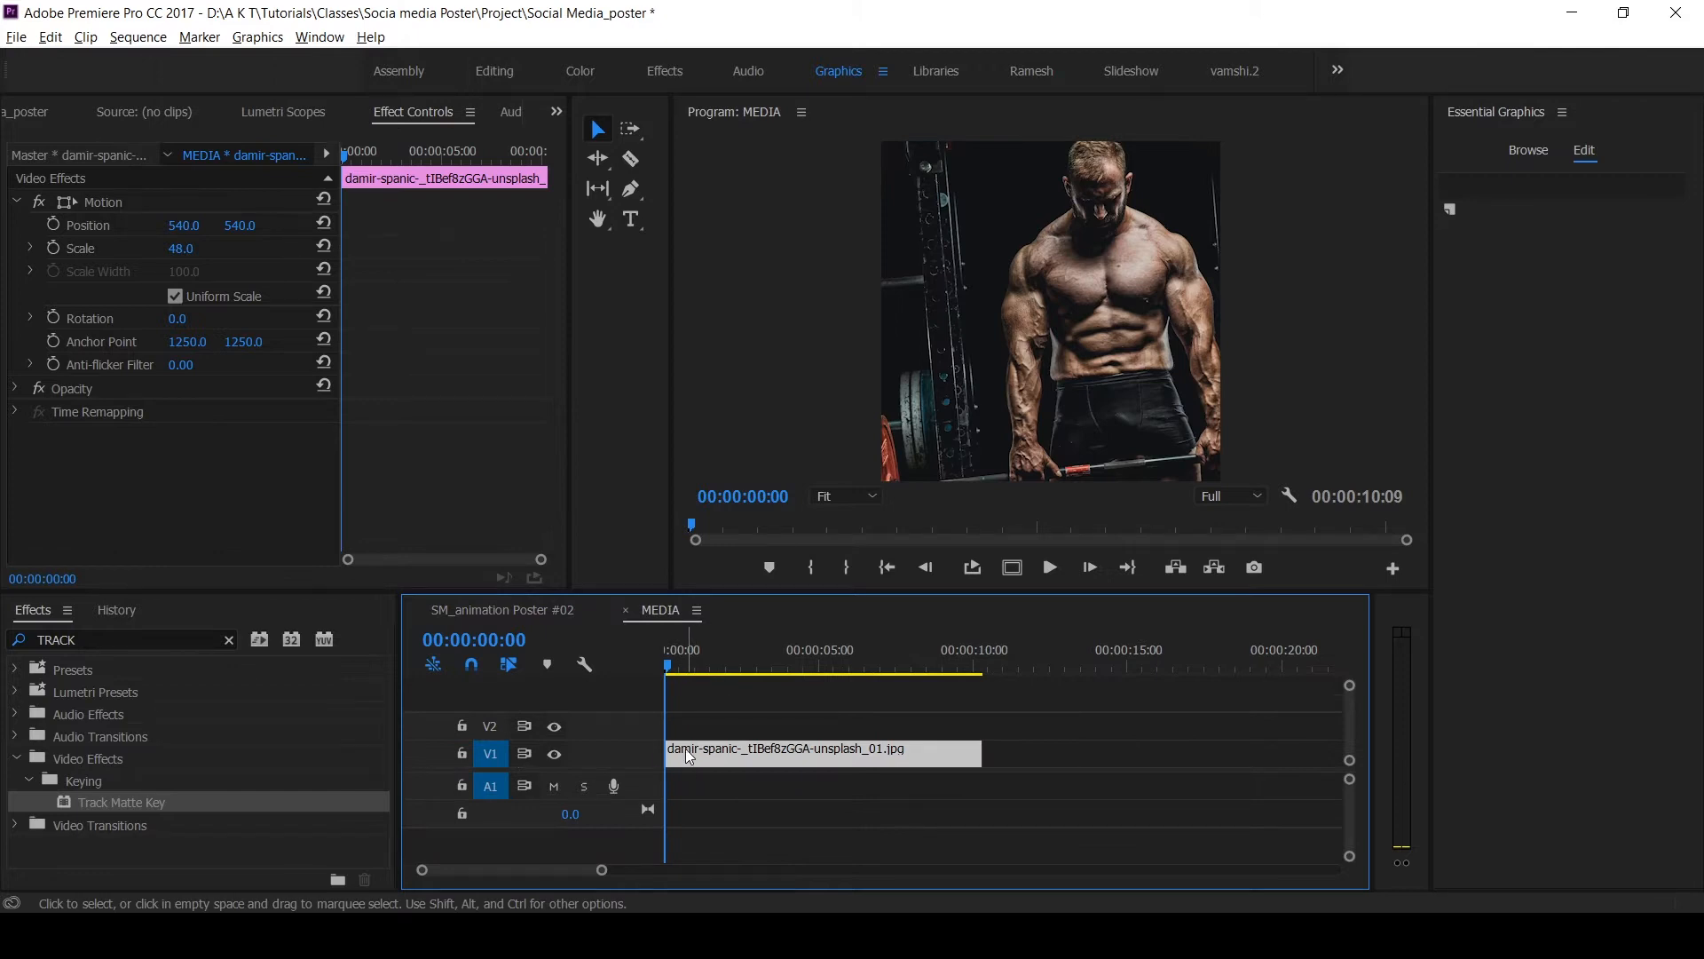
pyautogui.click(53, 248)
pyautogui.moveTo(182, 248); pyautogui.dragTo(227, 239)
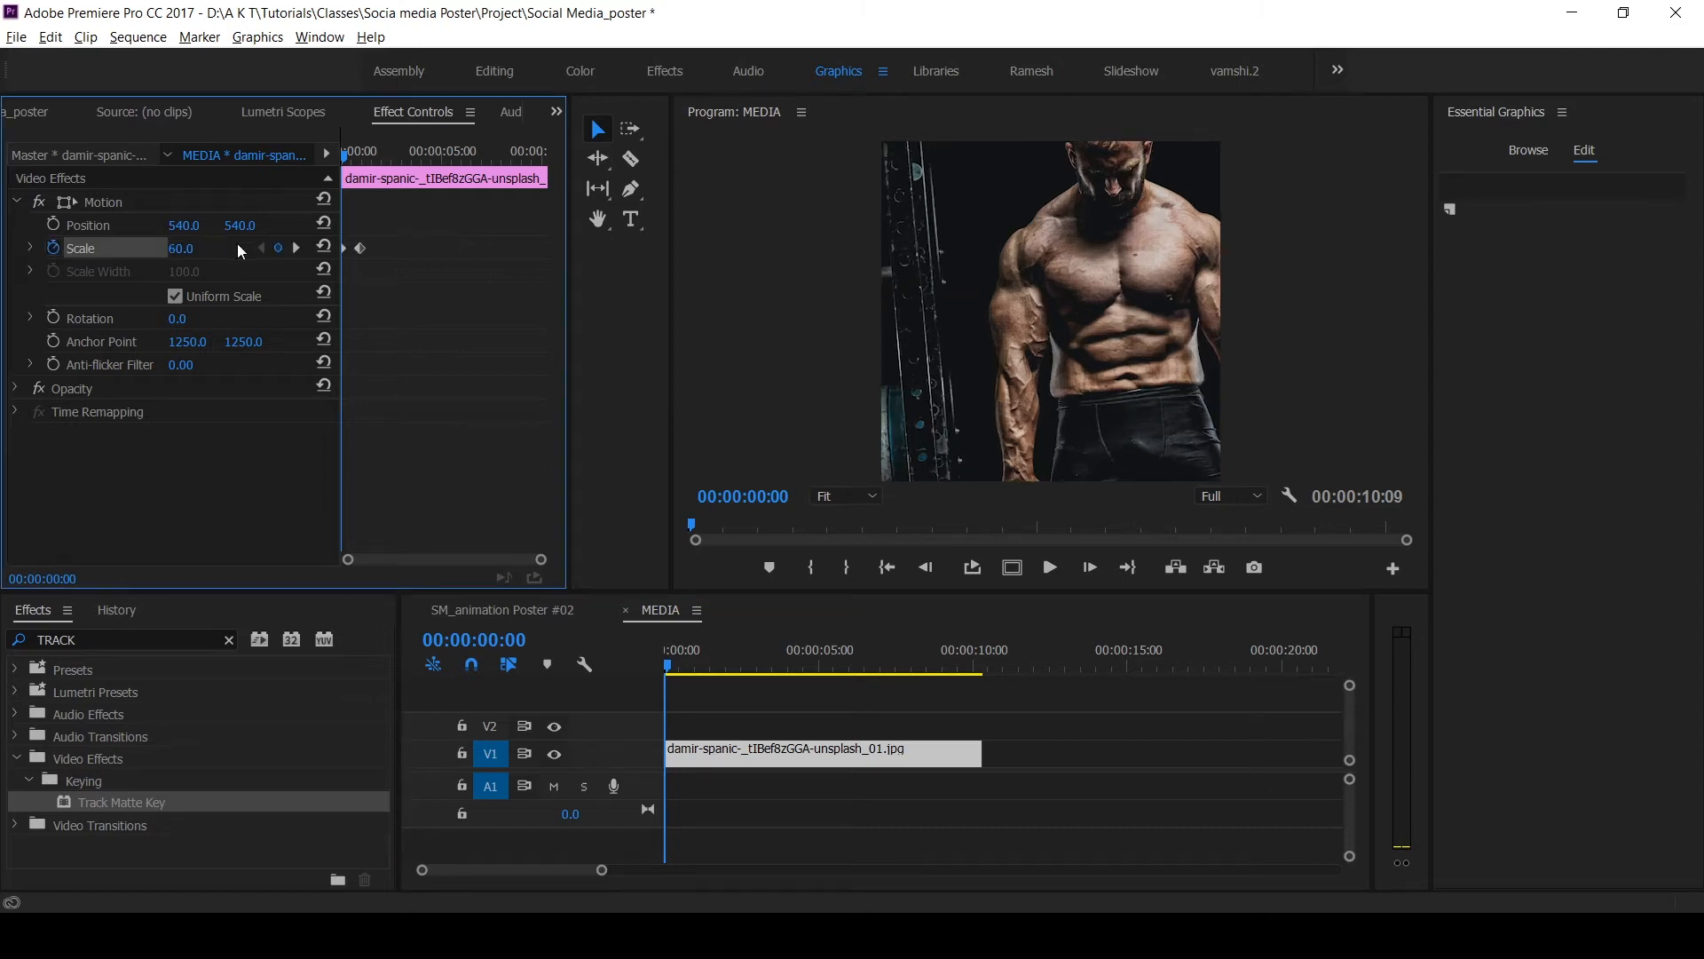
pyautogui.click(296, 248)
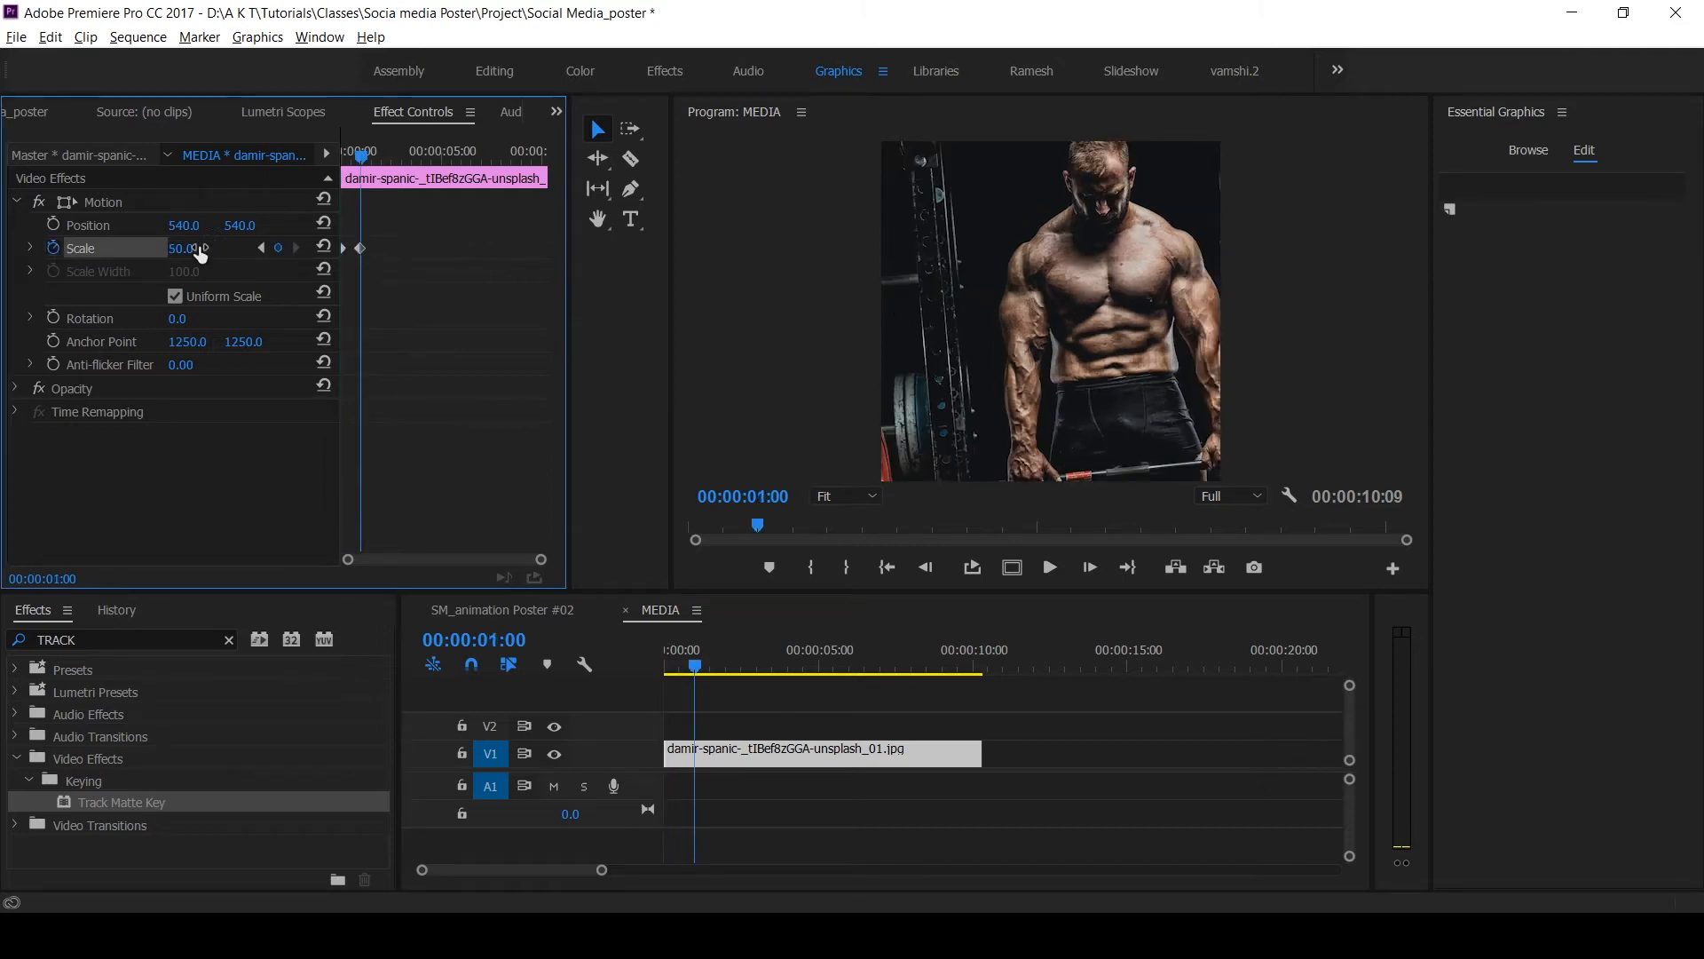
# Set the photo's scale to 50 at 00:00:01:00, then apply Ease In to the last scale keyframe and Ease Out to the first
pyautogui.click(190, 248)
pyautogui.write('50')
pyautogui.press('Return')
pyautogui.moveTo(358, 160); pyautogui.dragTo(274, 174)
pyautogui.press('space')
pyautogui.press('space')
pyautogui.rightClick(362, 249)
pyautogui.click(454, 525)
pyautogui.rightClick(344, 249)
pyautogui.click(404, 543)
# Lengthen the ease into the last scale keyframe in the velocity graph and play back the zoom
pyautogui.click(31, 248)
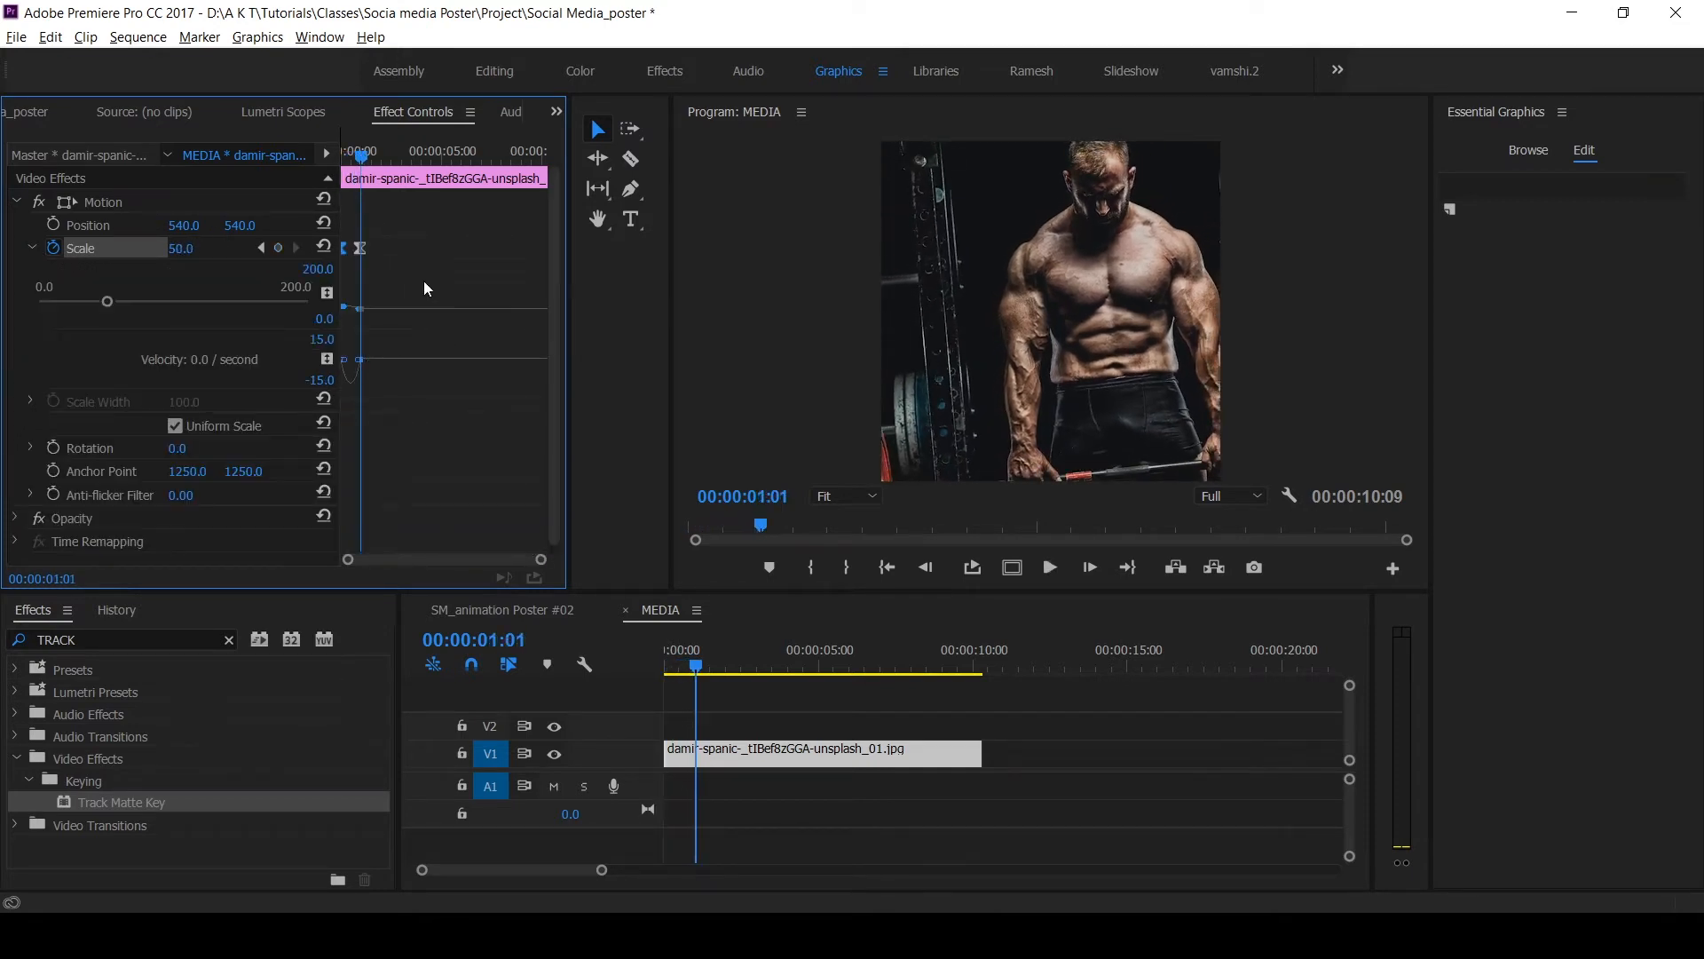
pyautogui.moveTo(541, 560); pyautogui.dragTo(446, 559)
pyautogui.moveTo(408, 359); pyautogui.dragTo(397, 360)
pyautogui.press('space')
pyautogui.press('space')
# Animate the photo's horizontal position from 756 at 00:00:00:00 to 581 at 00:00:01:00
pyautogui.moveTo(424, 156); pyautogui.dragTo(339, 156)
pyautogui.click(86, 225)
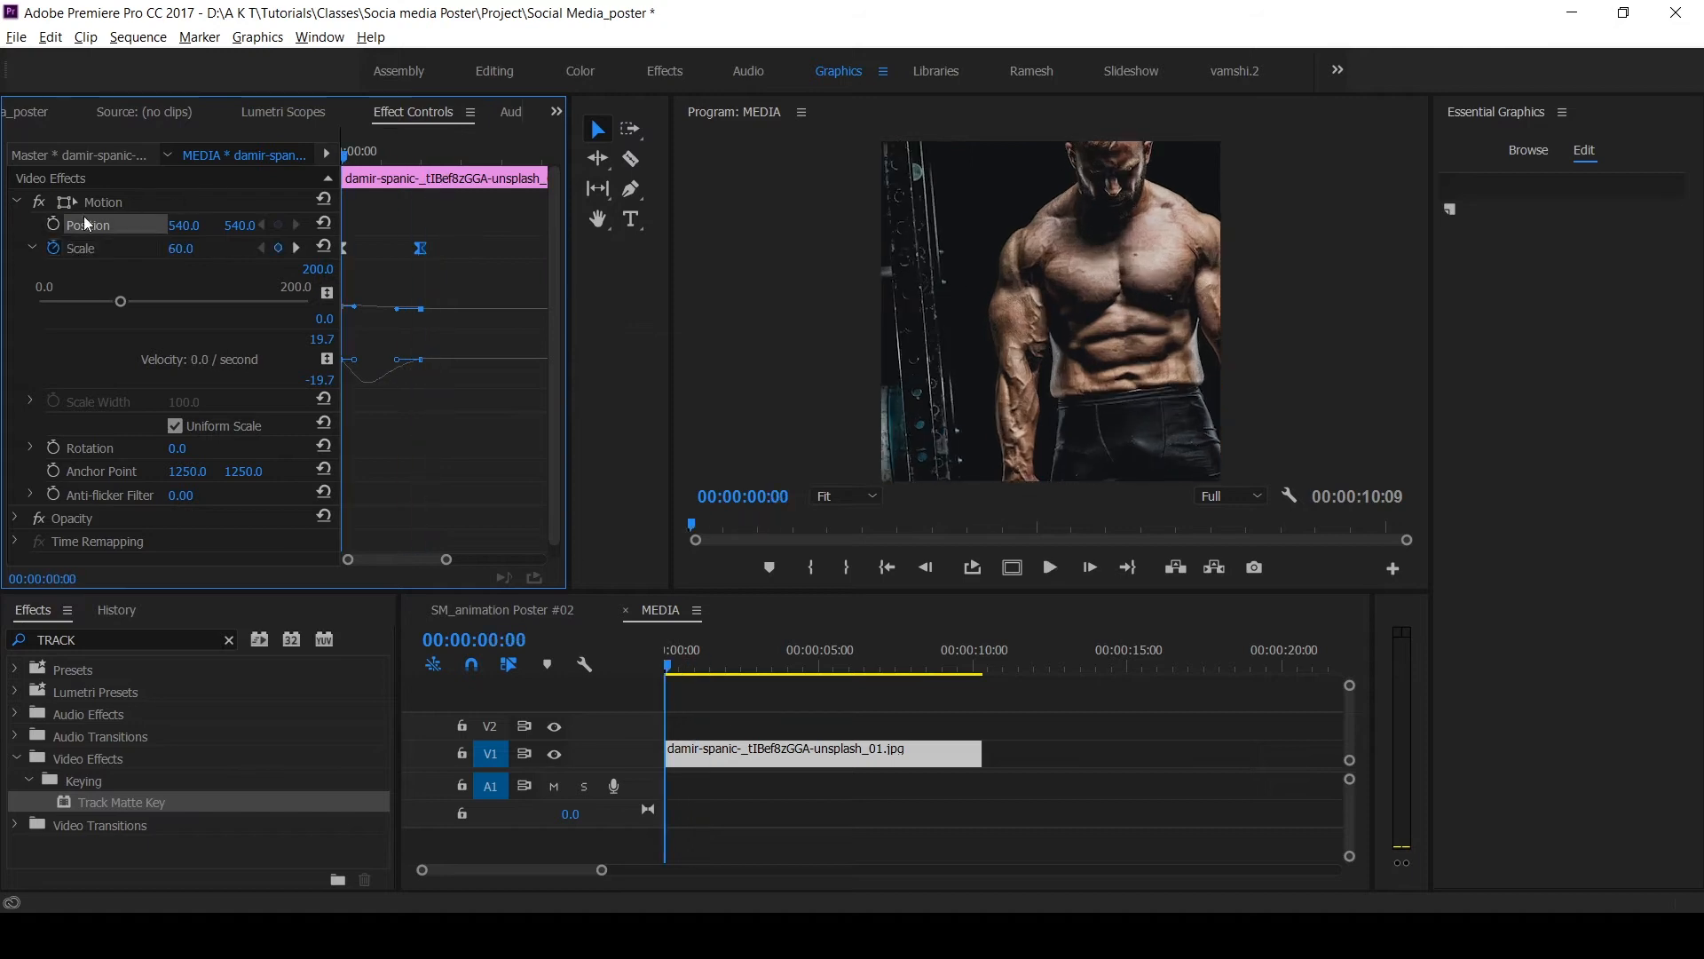
pyautogui.click(53, 226)
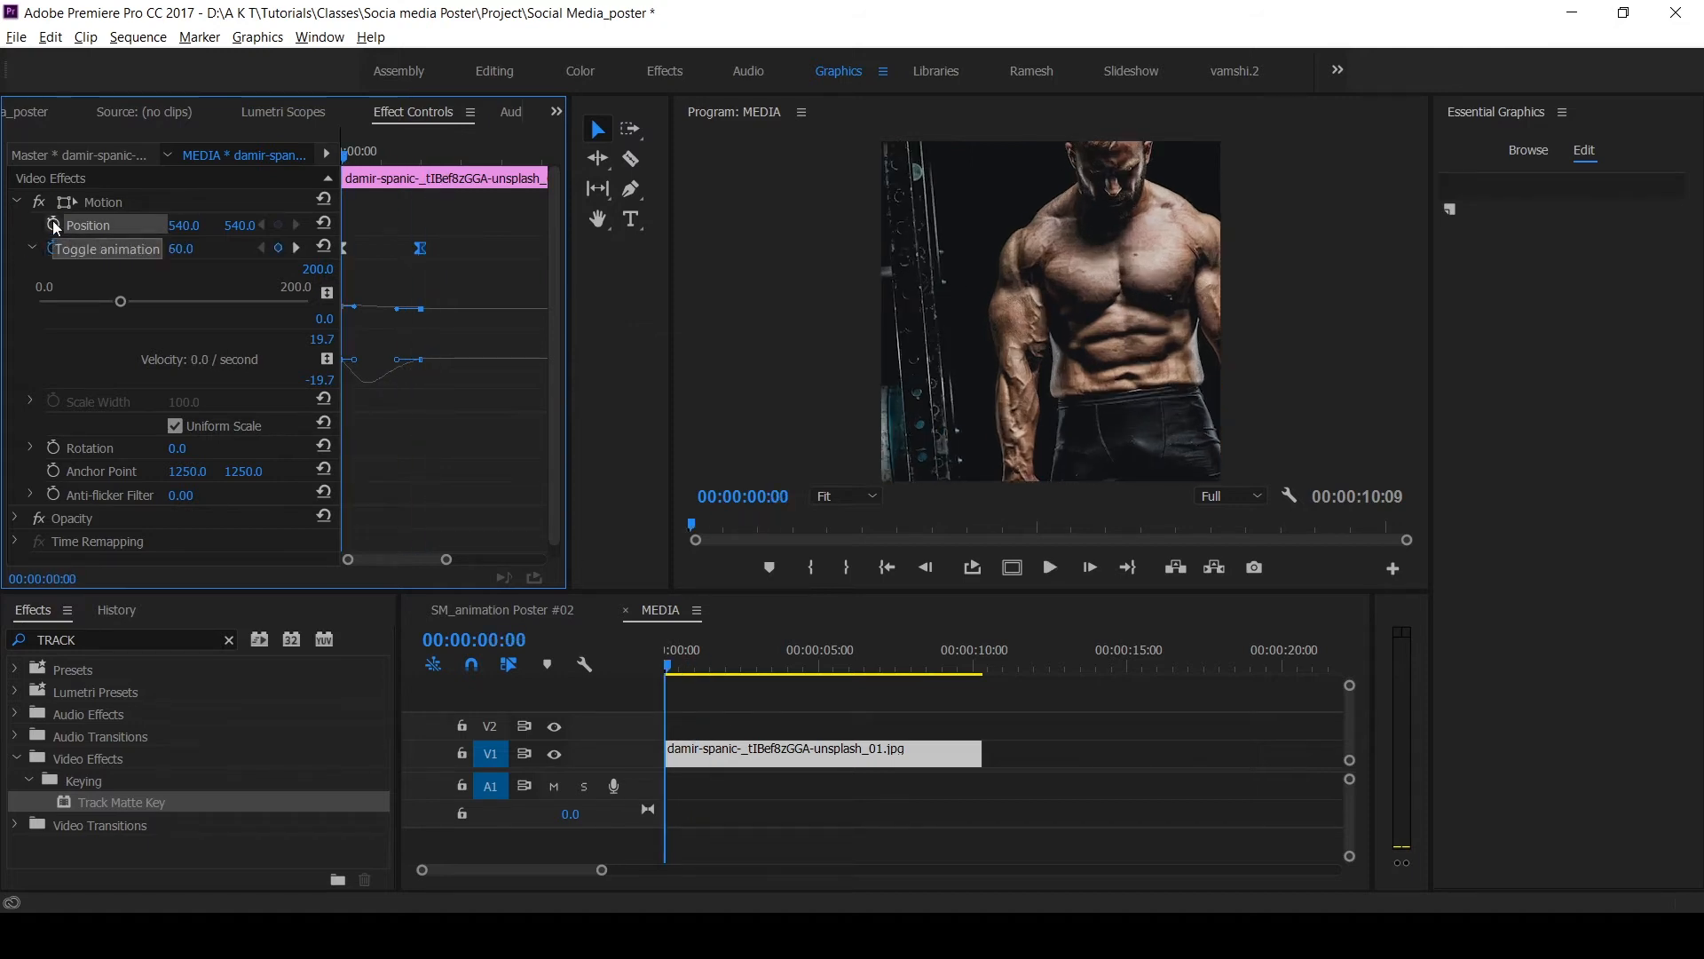
pyautogui.moveTo(177, 226); pyautogui.dragTo(355, 225)
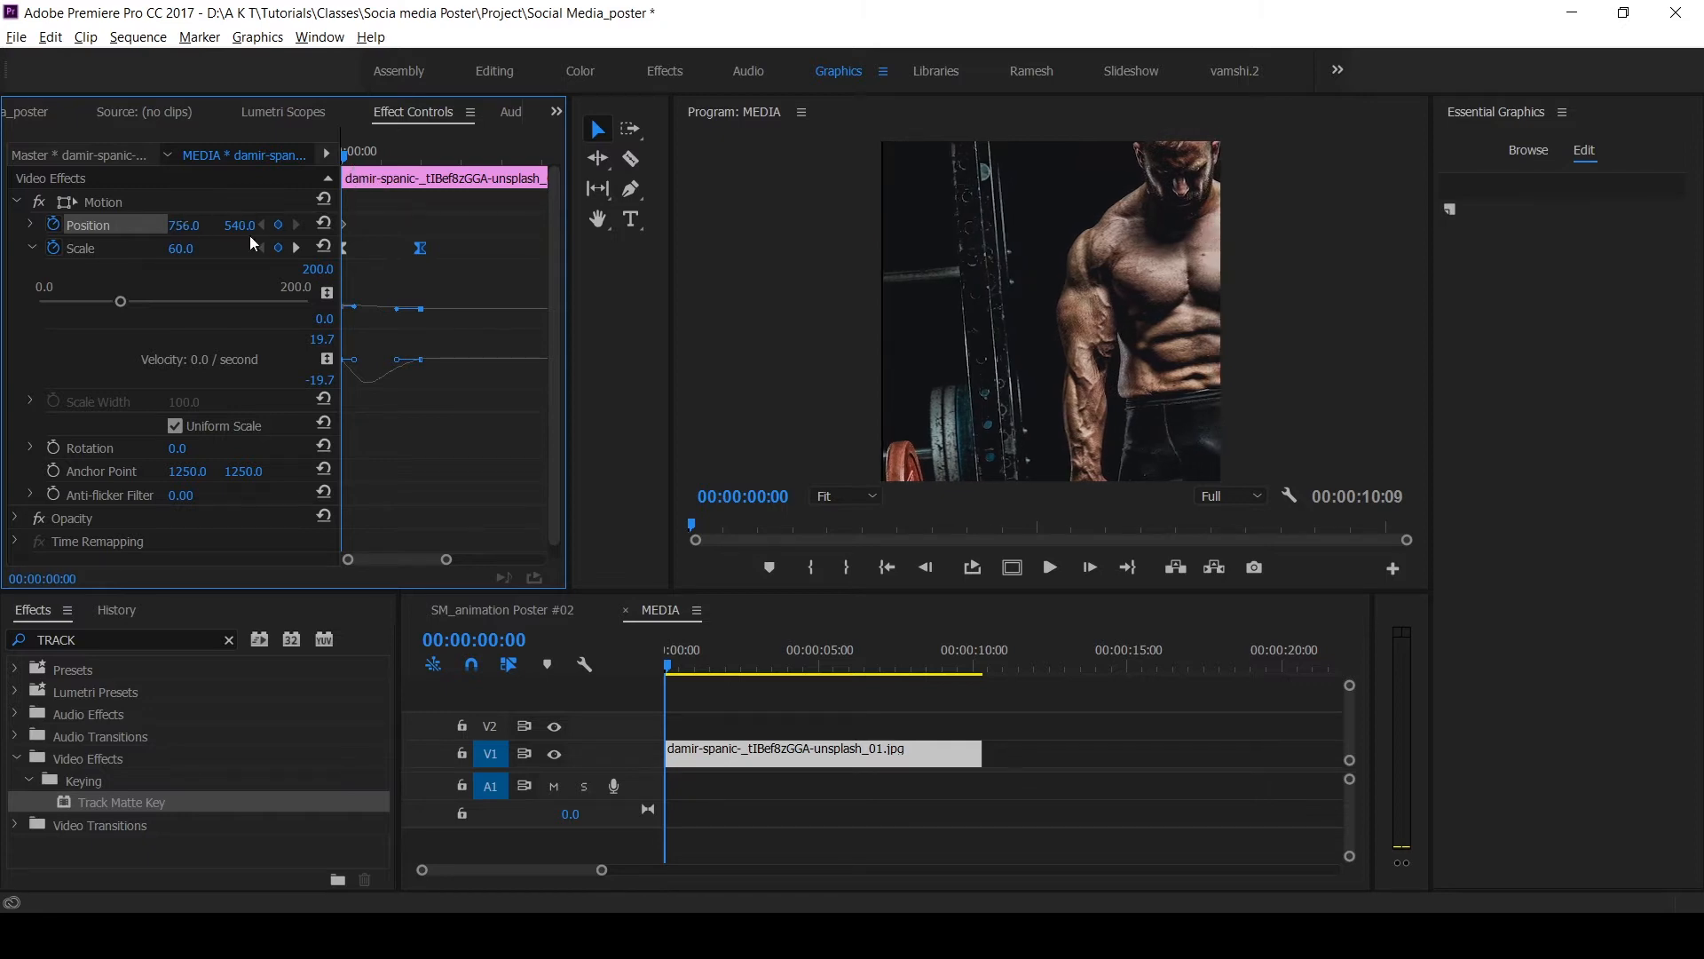
pyautogui.click(297, 248)
pyautogui.moveTo(184, 225); pyautogui.dragTo(111, 225)
# Apply temporal Ease In to the last position keyframe and temporal Ease Out to the first one
pyautogui.rightClick(420, 225)
pyautogui.click(692, 509)
pyautogui.rightClick(343, 224)
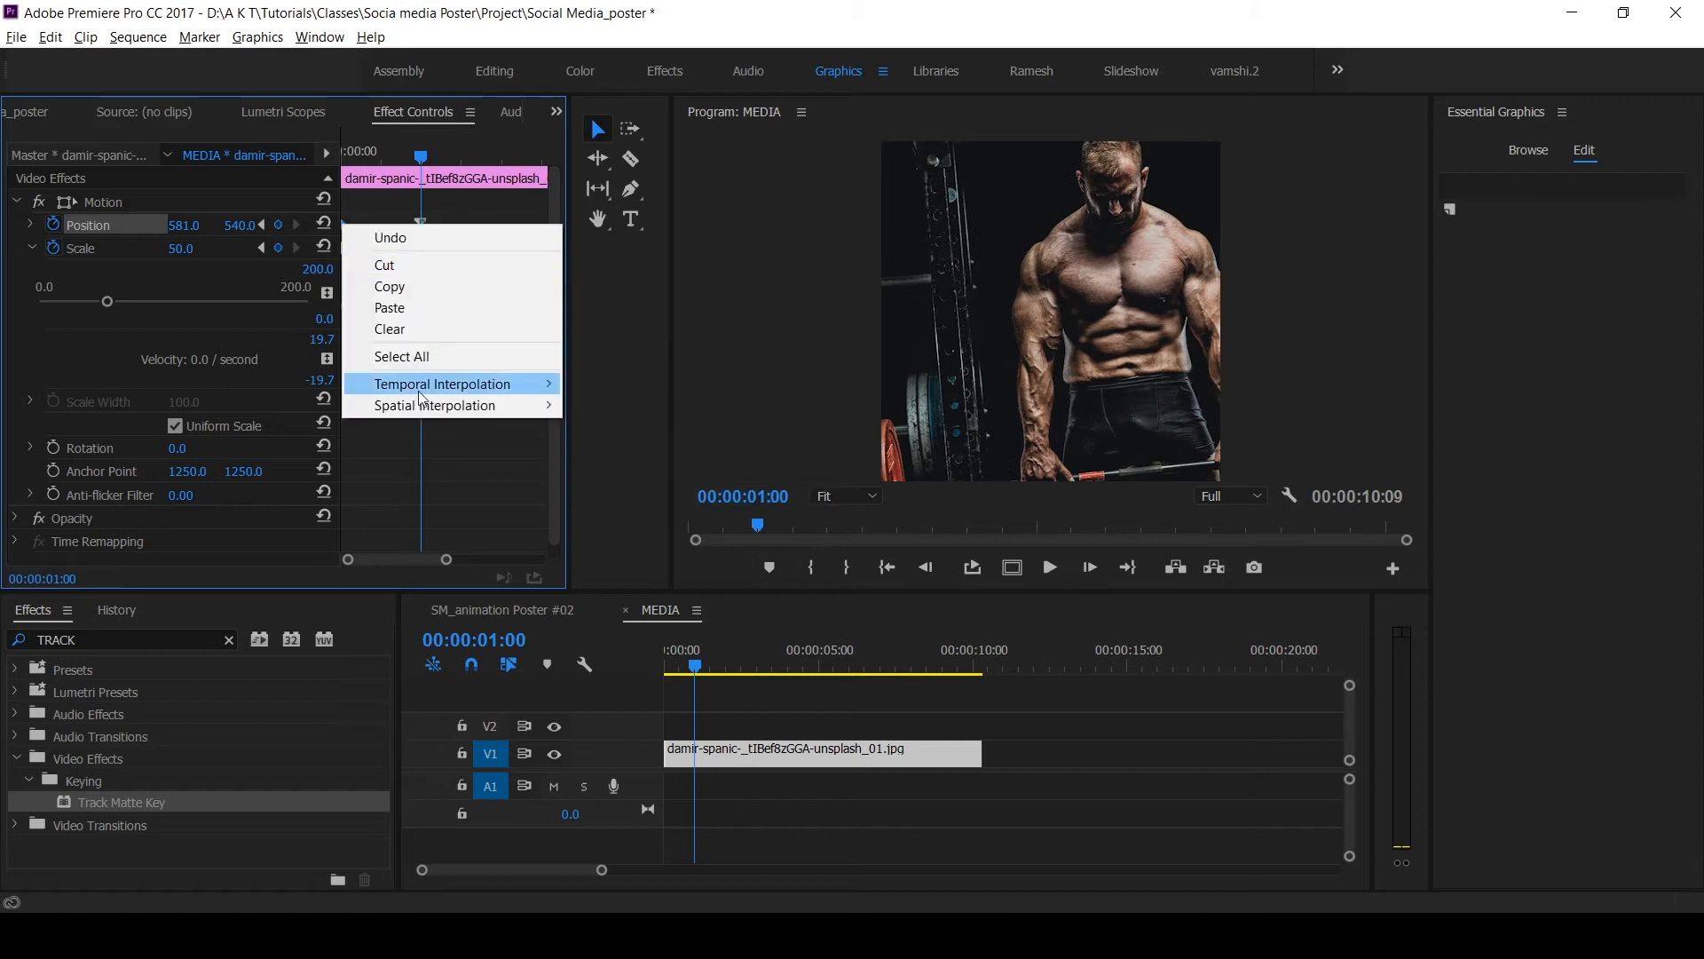
pyautogui.click(622, 510)
# Play back the photo's position and scale animation in the MEDIA sequence and in SM_animation Poster #02
pyautogui.press('space')
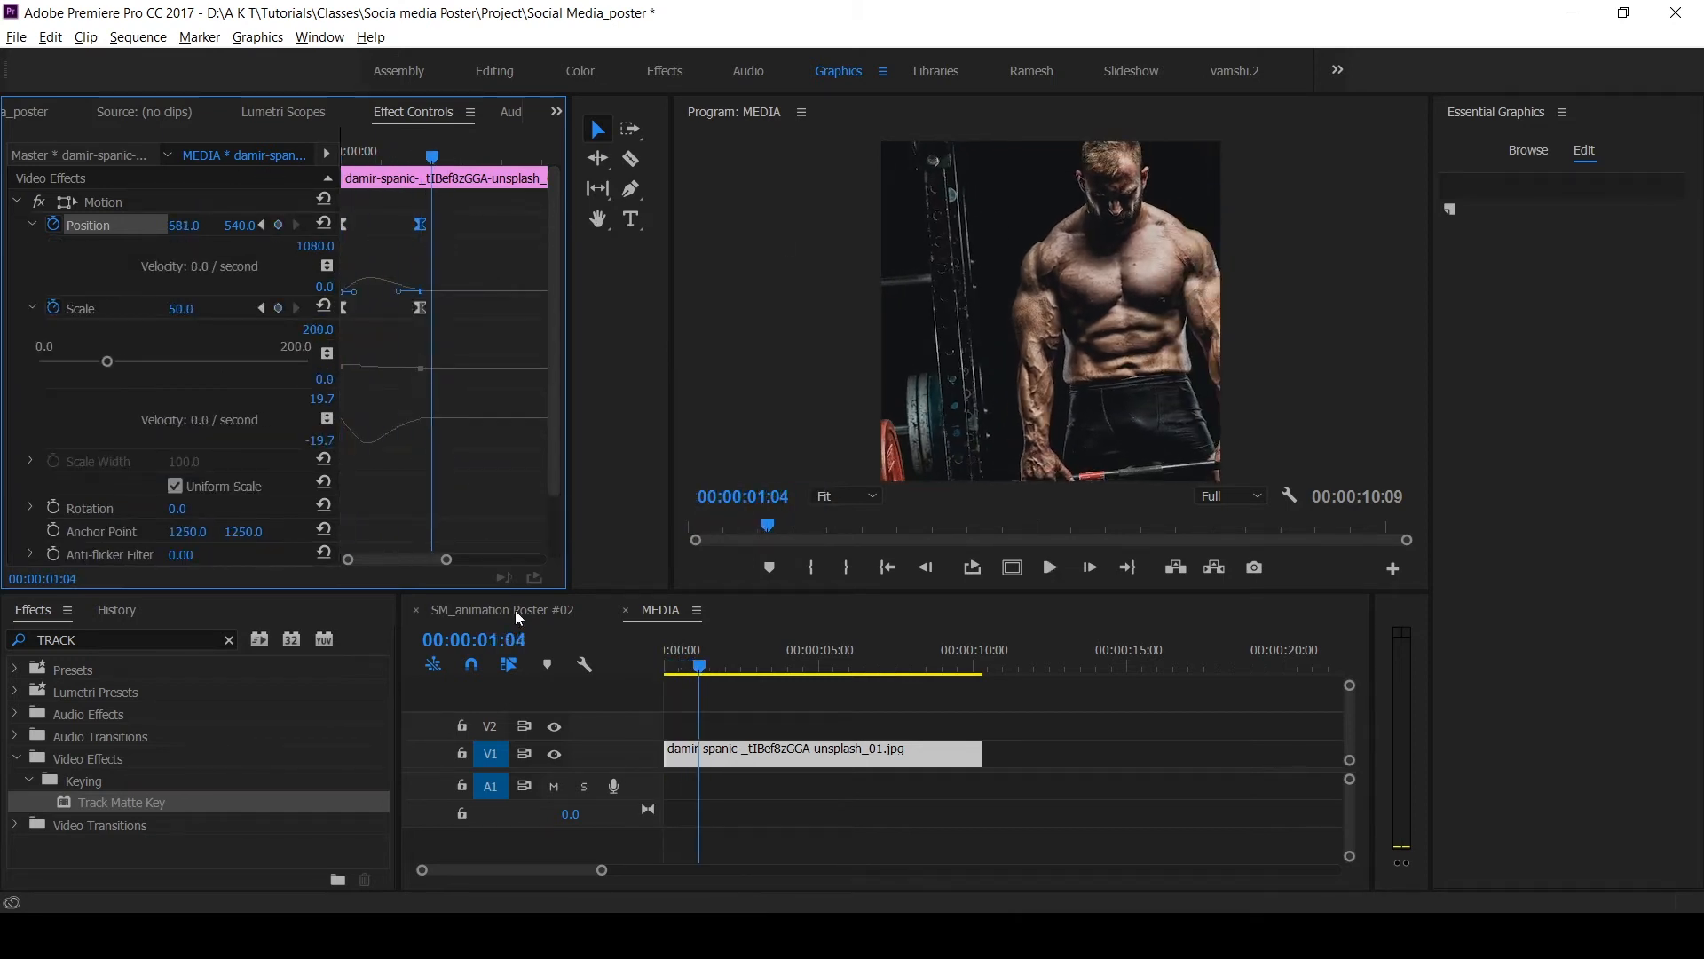
pyautogui.press('Home')
pyautogui.press('space')
pyautogui.click(31, 225)
pyautogui.press('space')
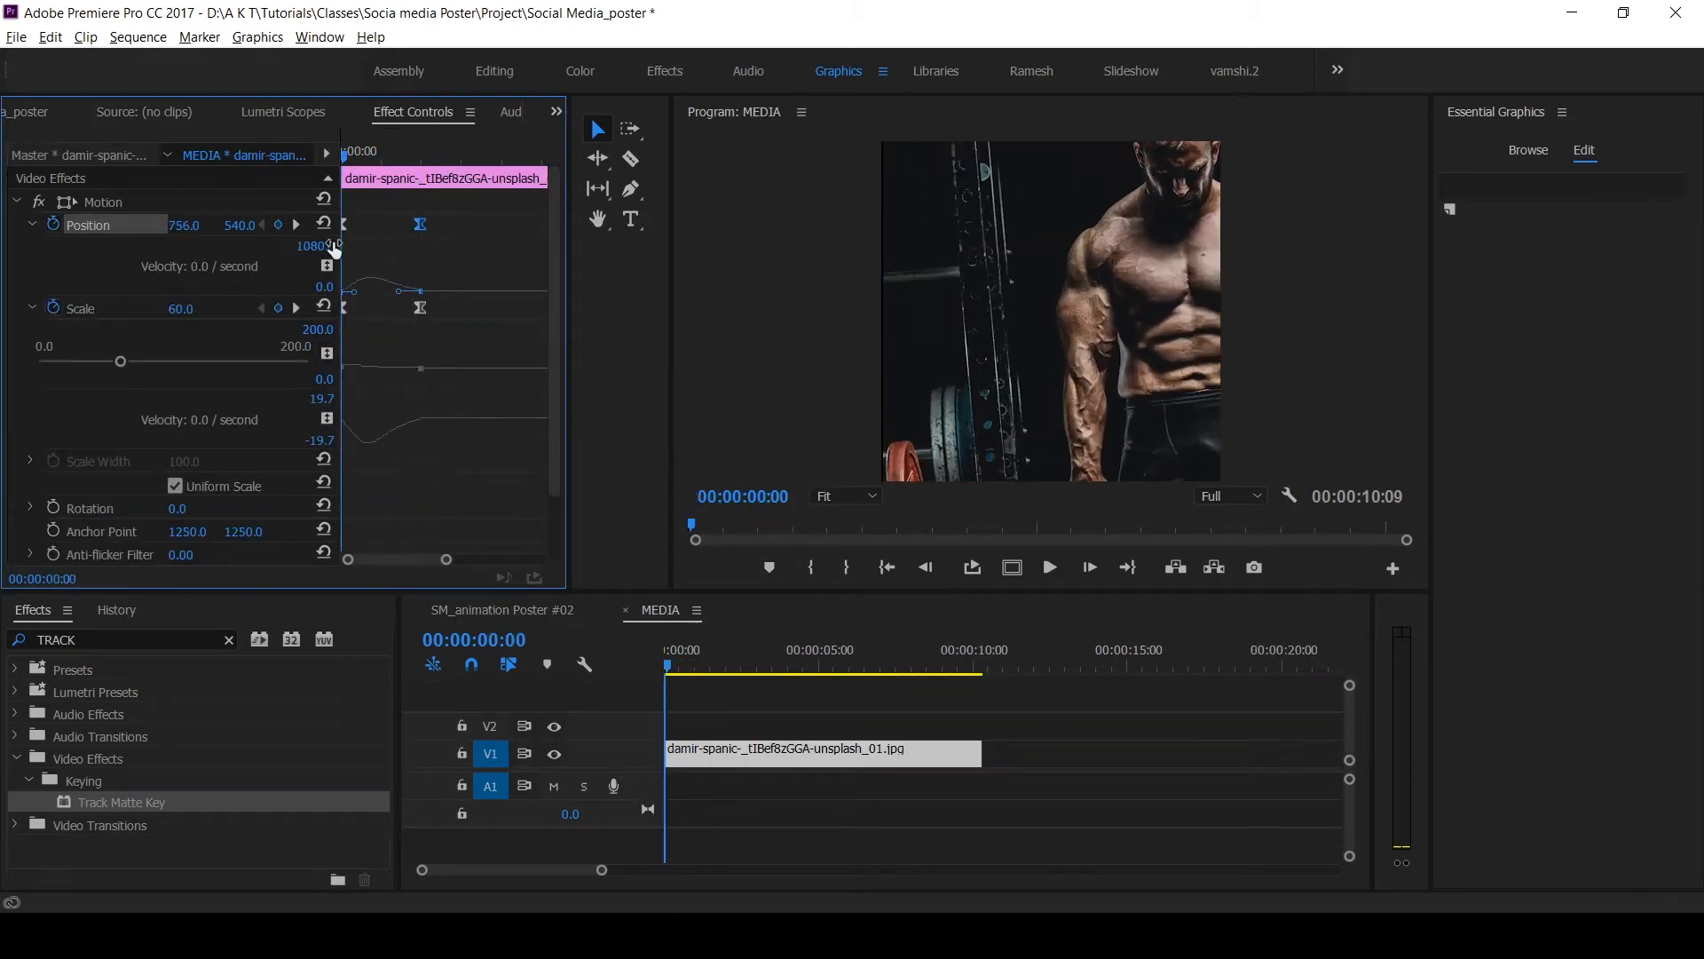
pyautogui.press('space')
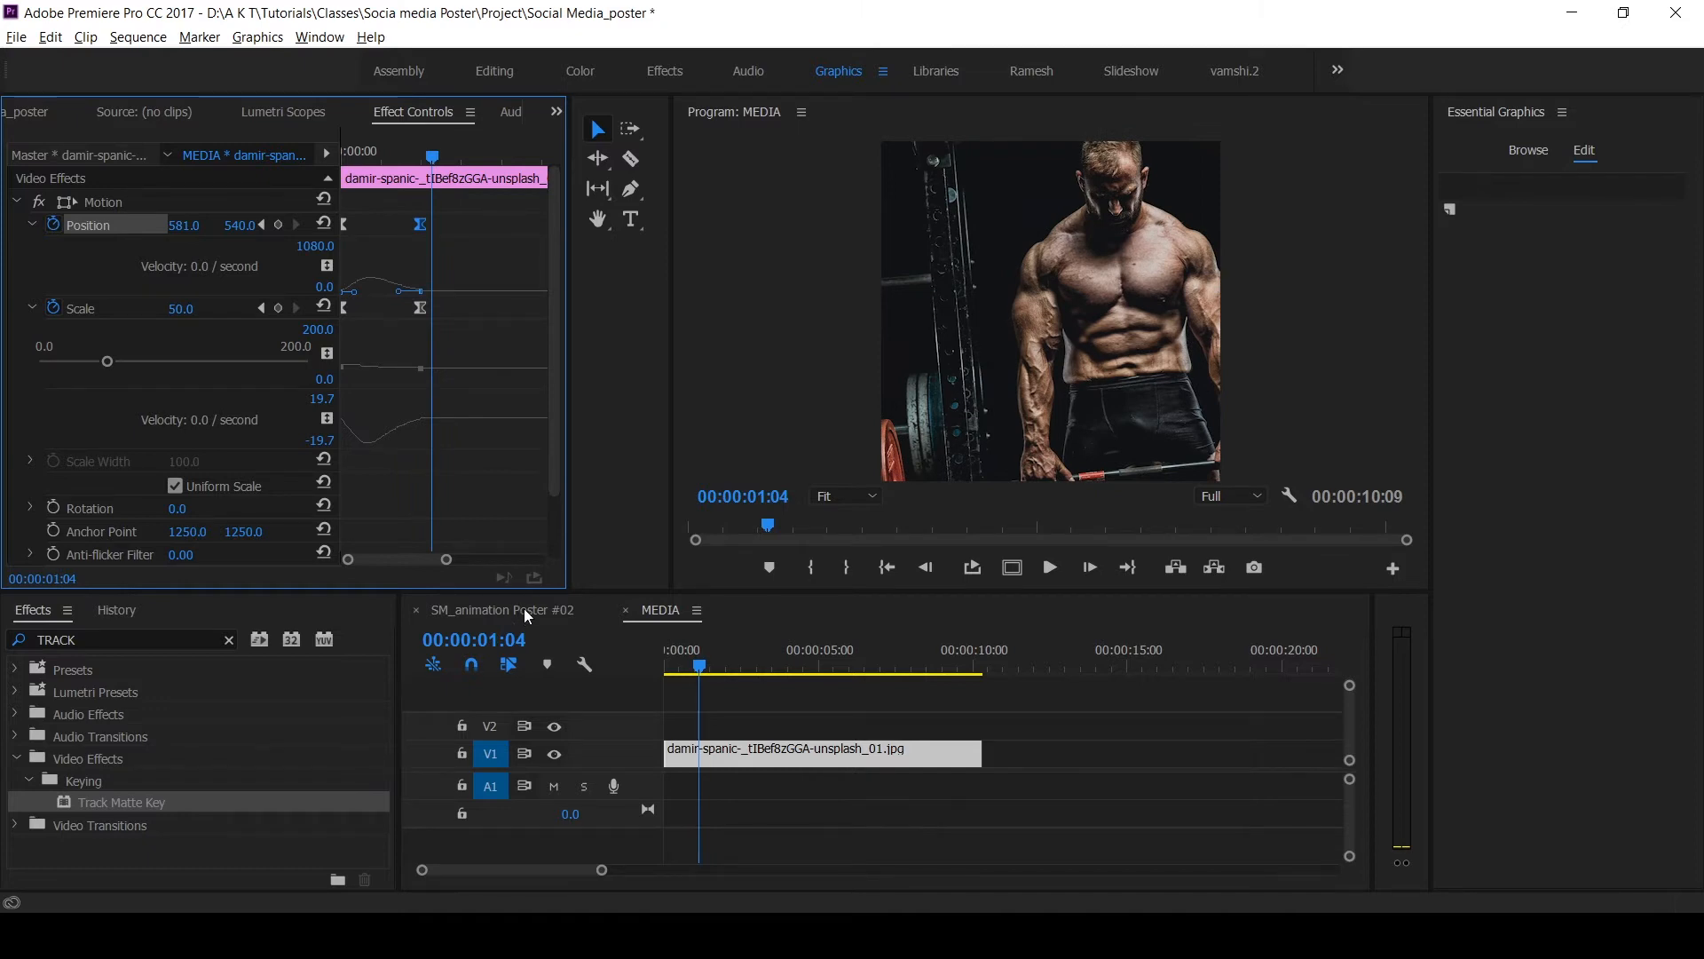
pyautogui.click(524, 609)
pyautogui.press('Home')
pyautogui.press('space')
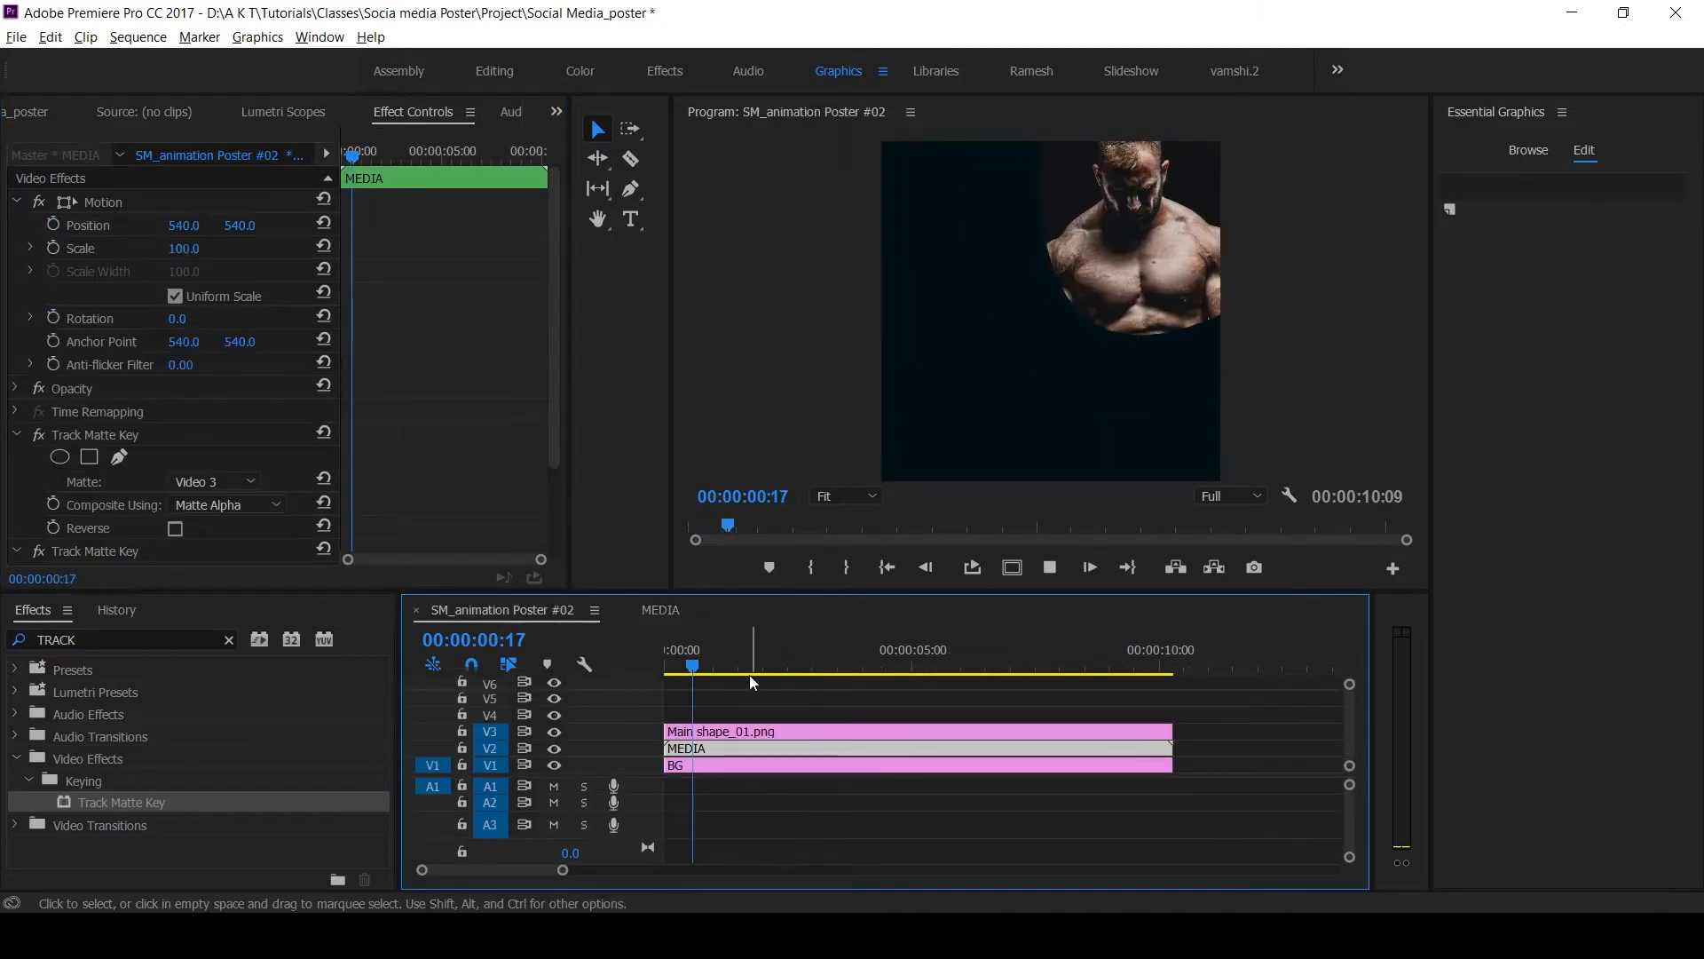
pyautogui.press('Home')
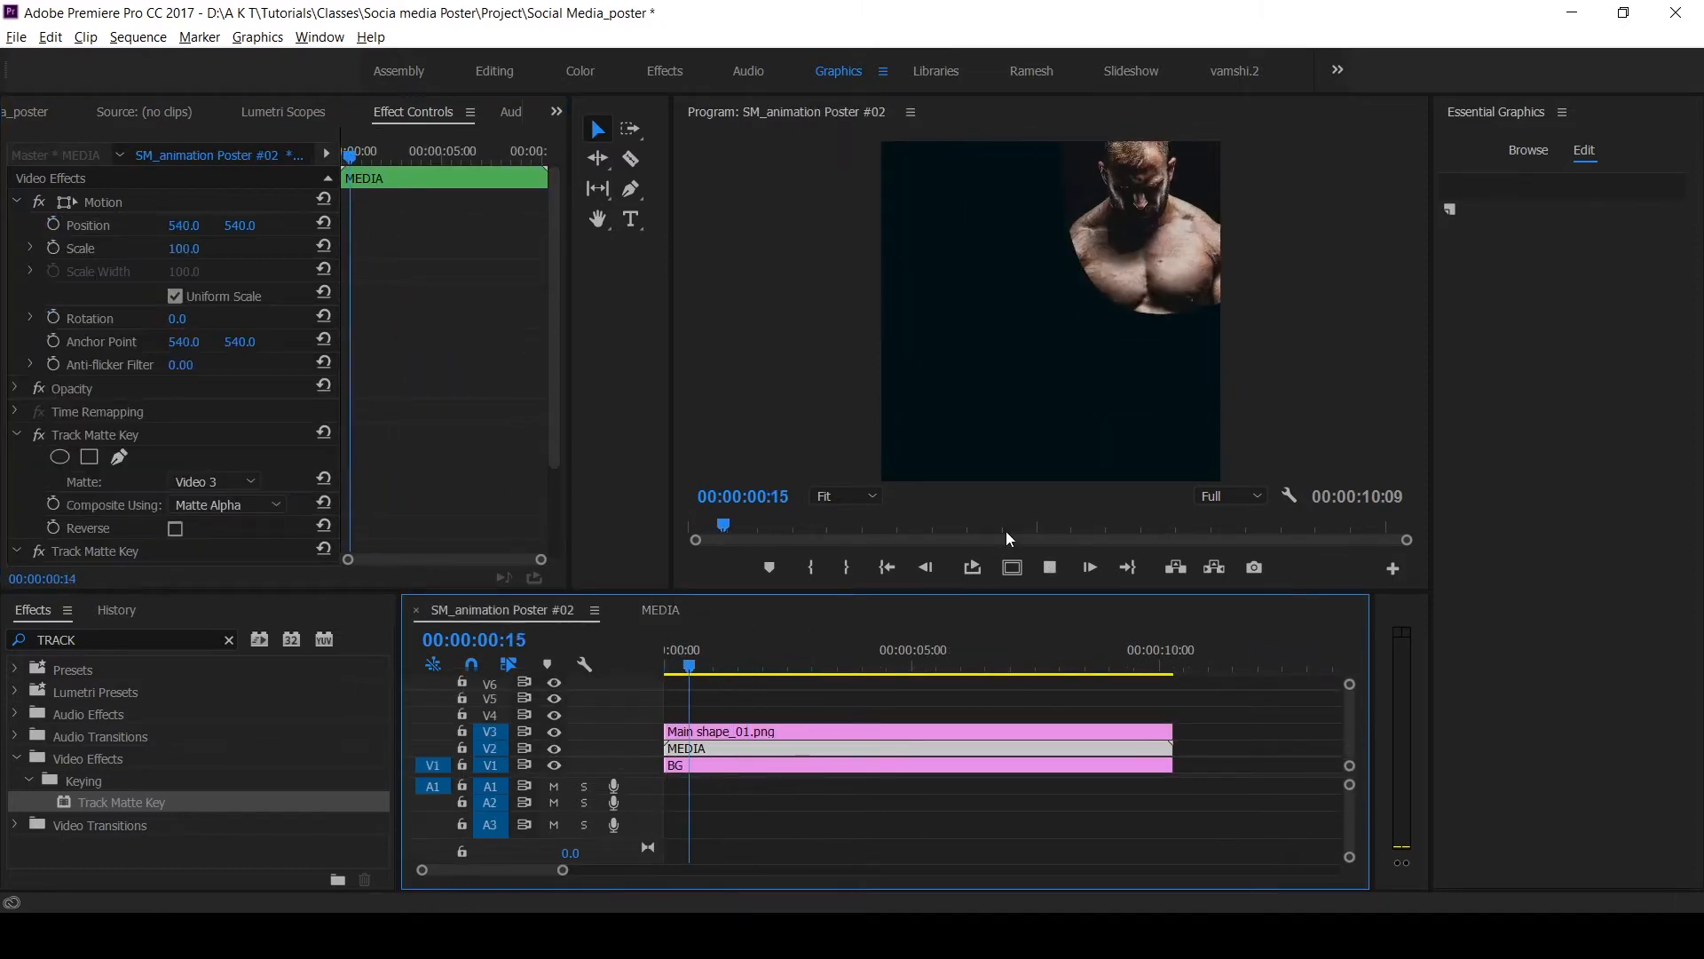
pyautogui.press('Home')
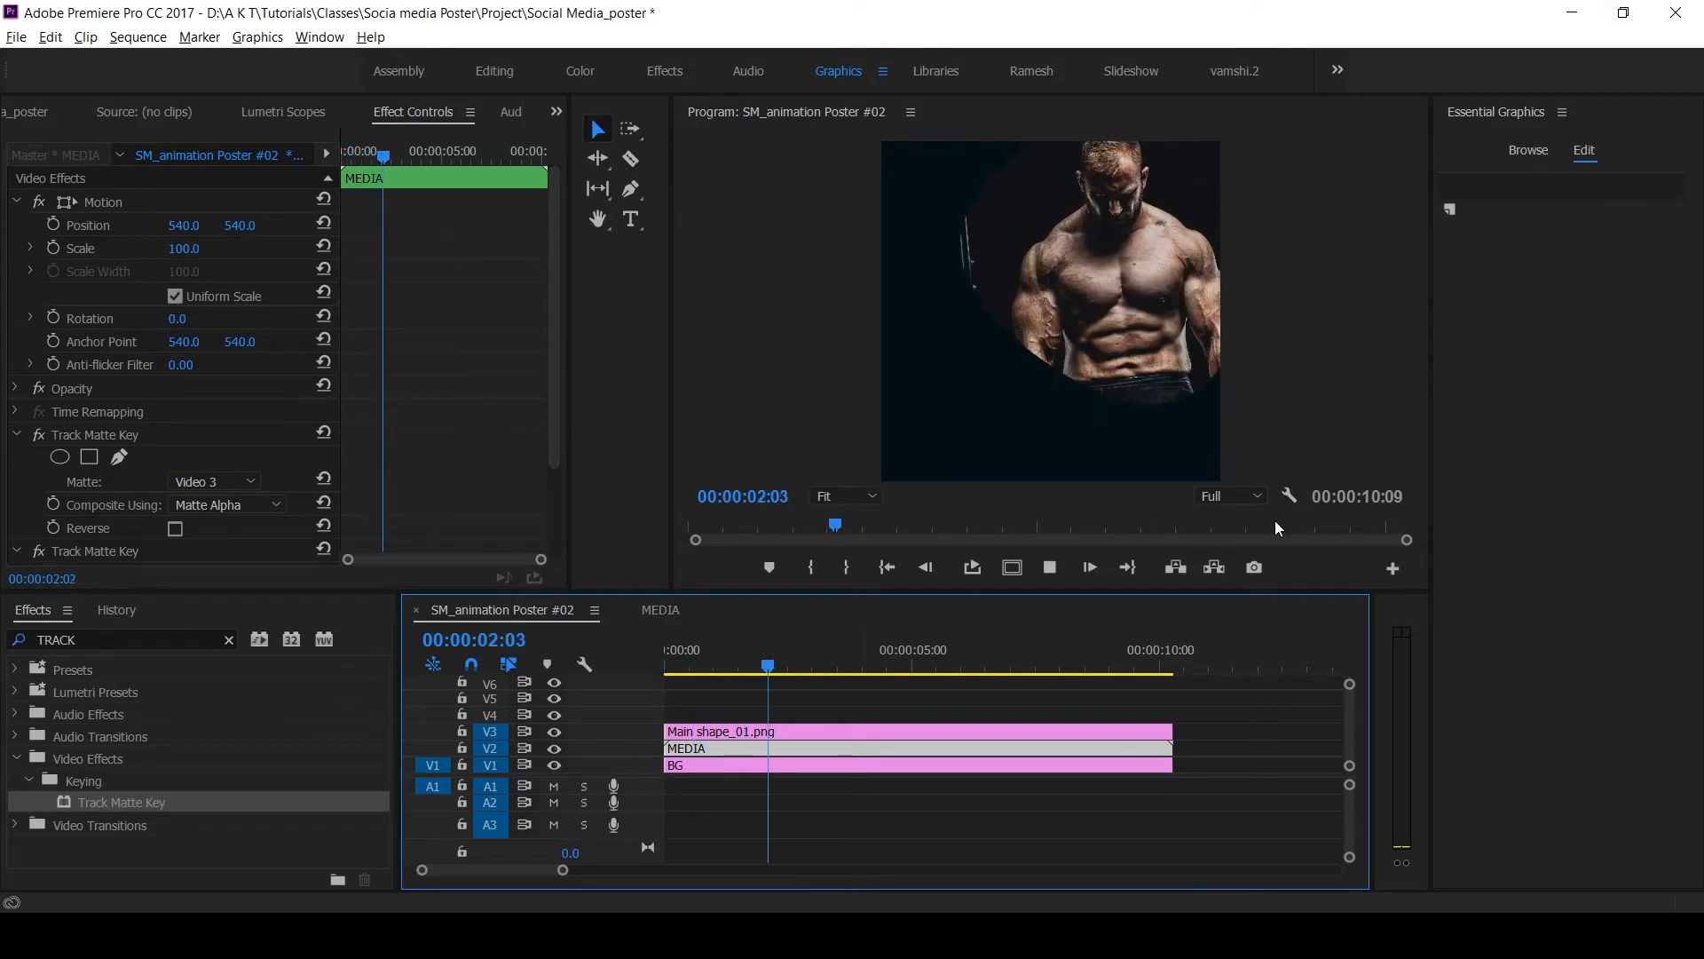
pyautogui.press('space')
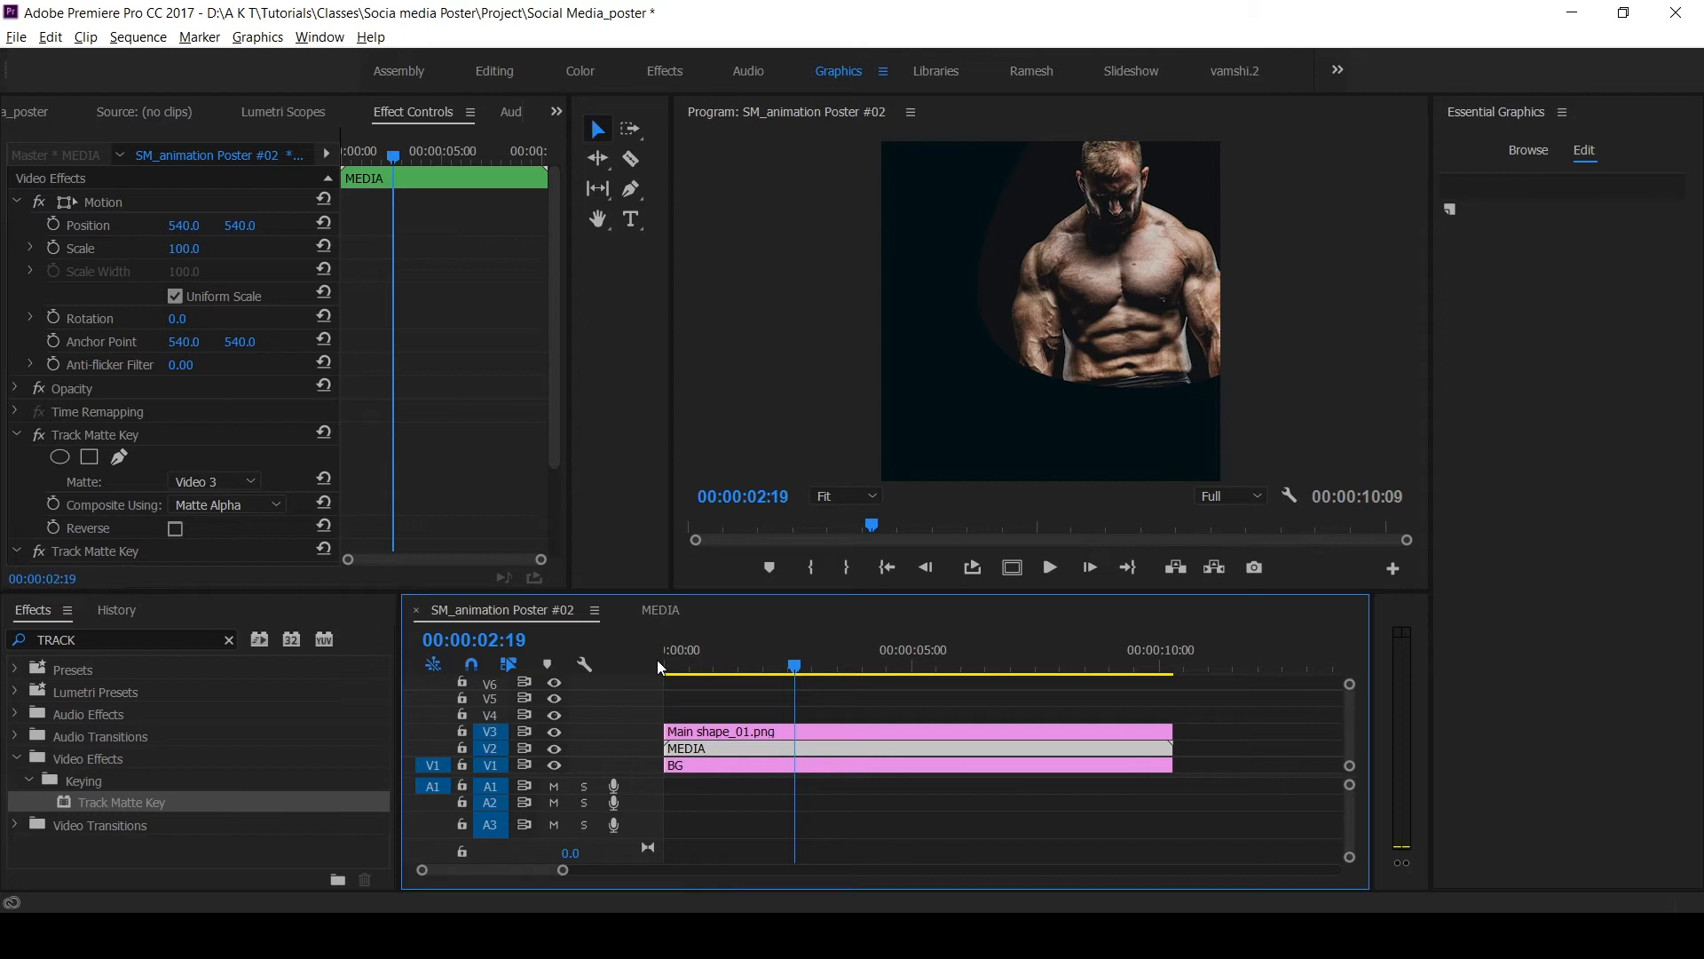
# Duplicate the Main shape_01.png clip onto V4 and rename the copy SHAPE COLOR
pyautogui.click(830, 731)
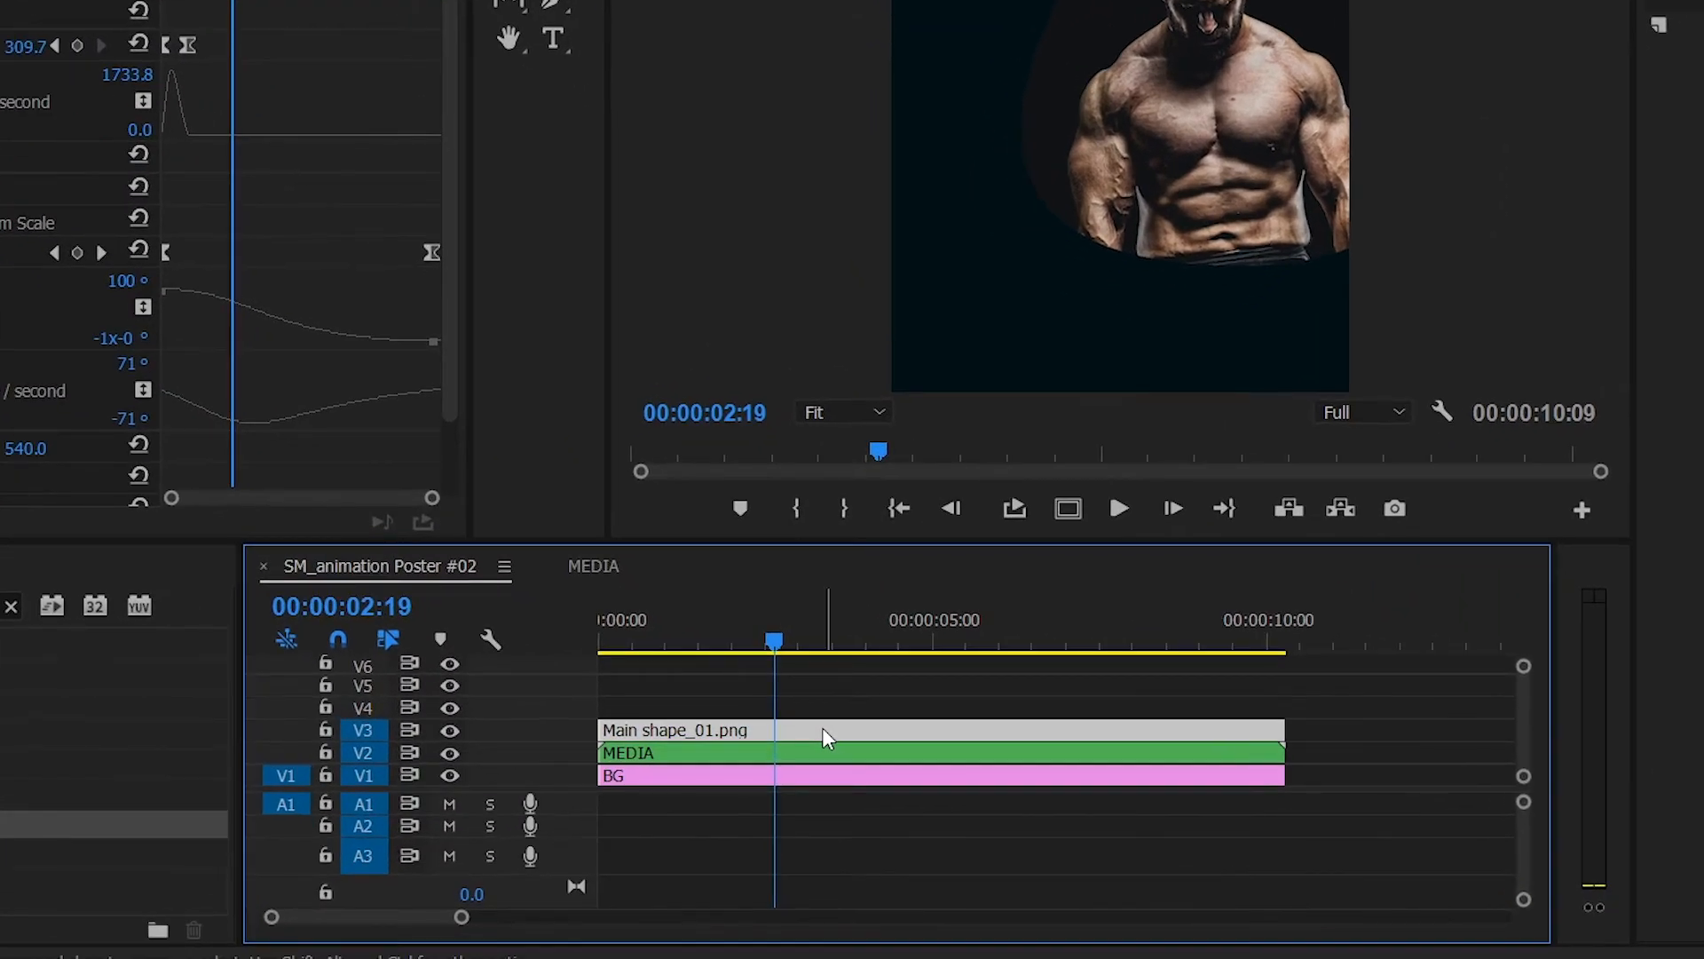
pyautogui.moveTo(823, 728); pyautogui.dragTo(825, 717)
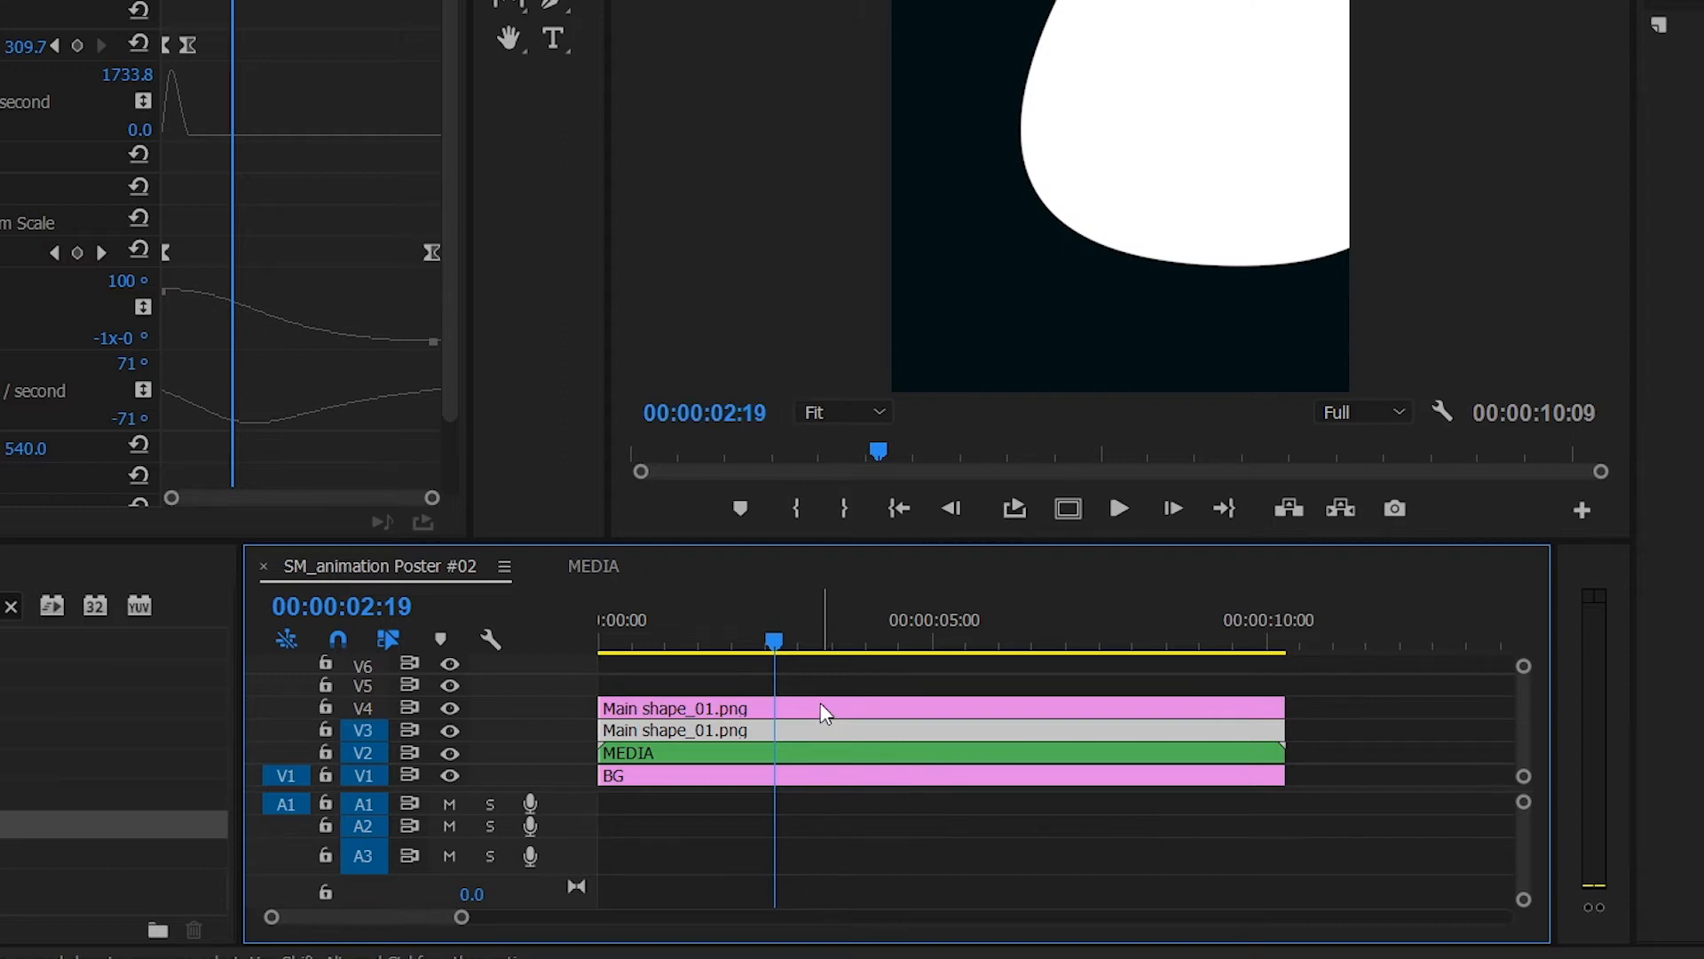
pyautogui.click(822, 712)
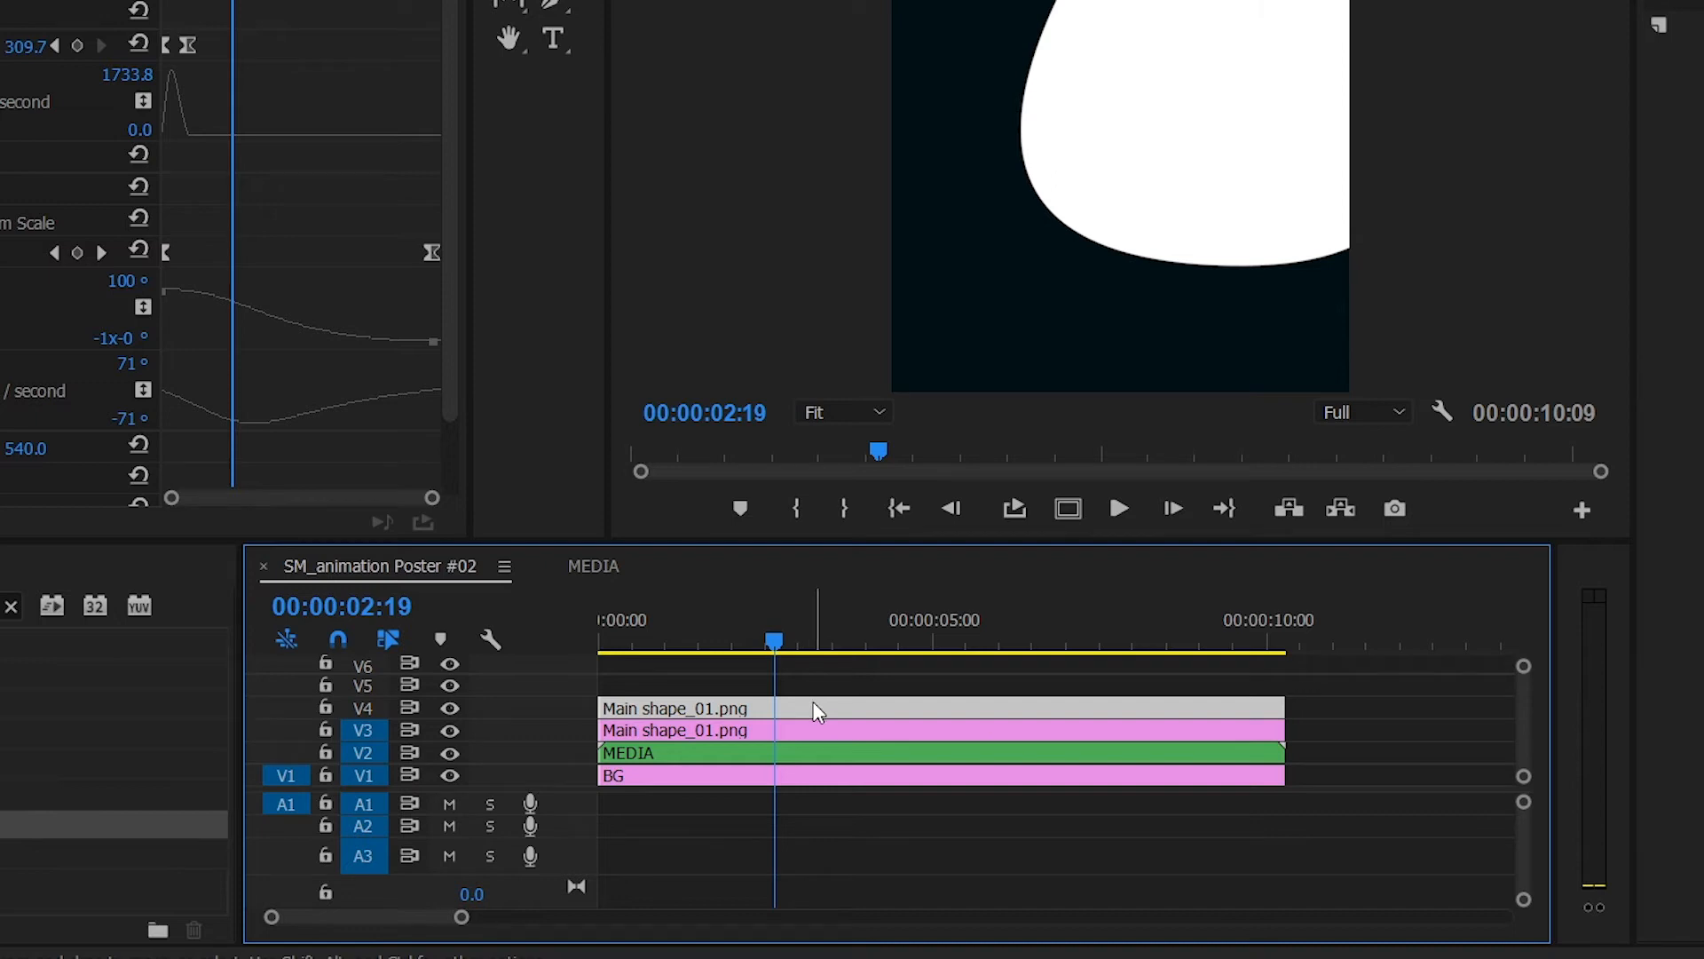
pyautogui.rightClick(769, 701)
pyautogui.click(834, 799)
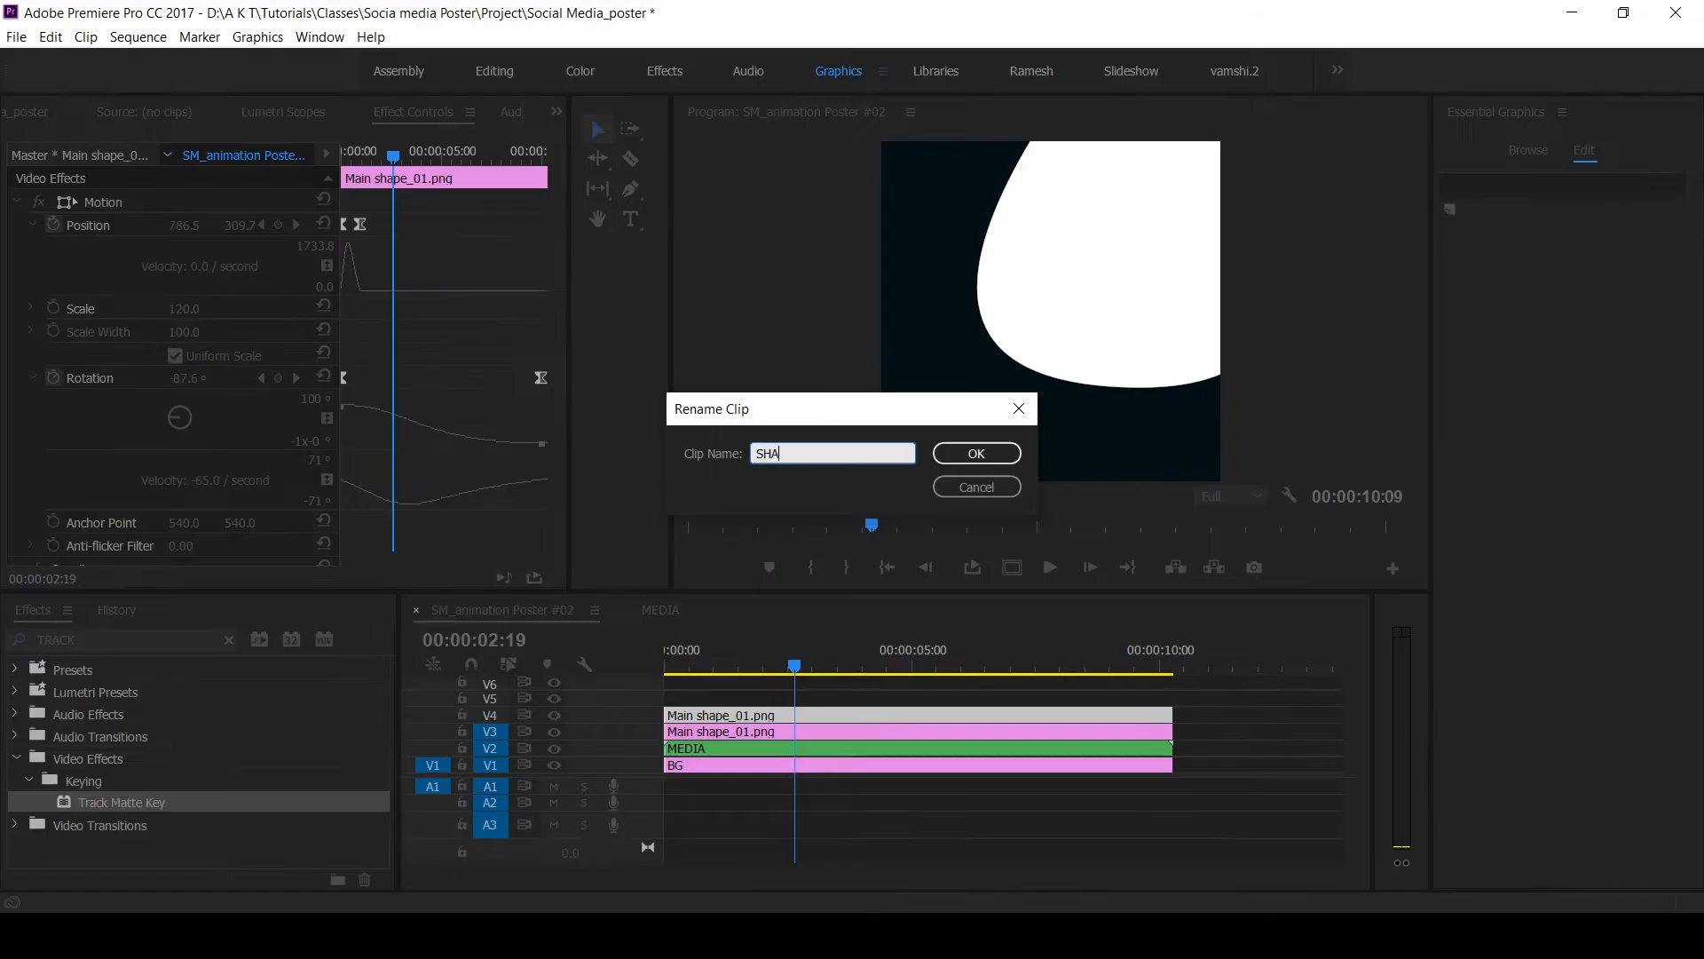
pyautogui.write('SHAPE COLOR')
pyautogui.press('Return')
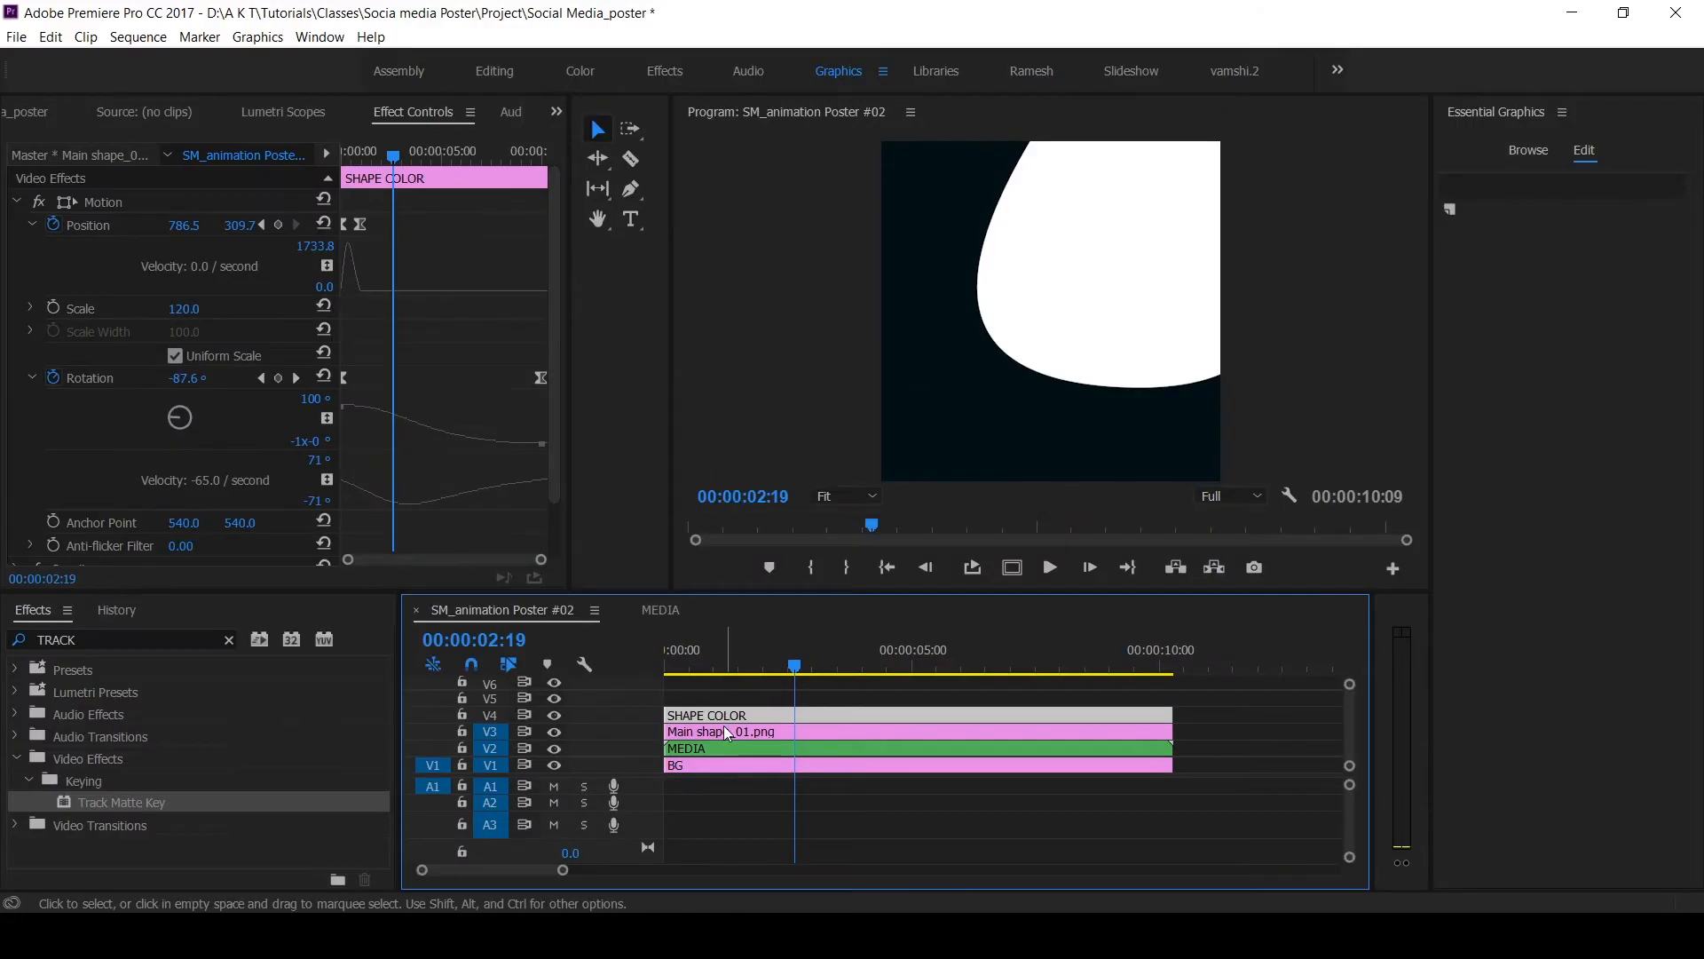
# Find the Ramp effect, apply it to the SHAPE COLOR clip and set its start color to red
pyautogui.doubleClick(92, 639)
pyautogui.write('RAMP')
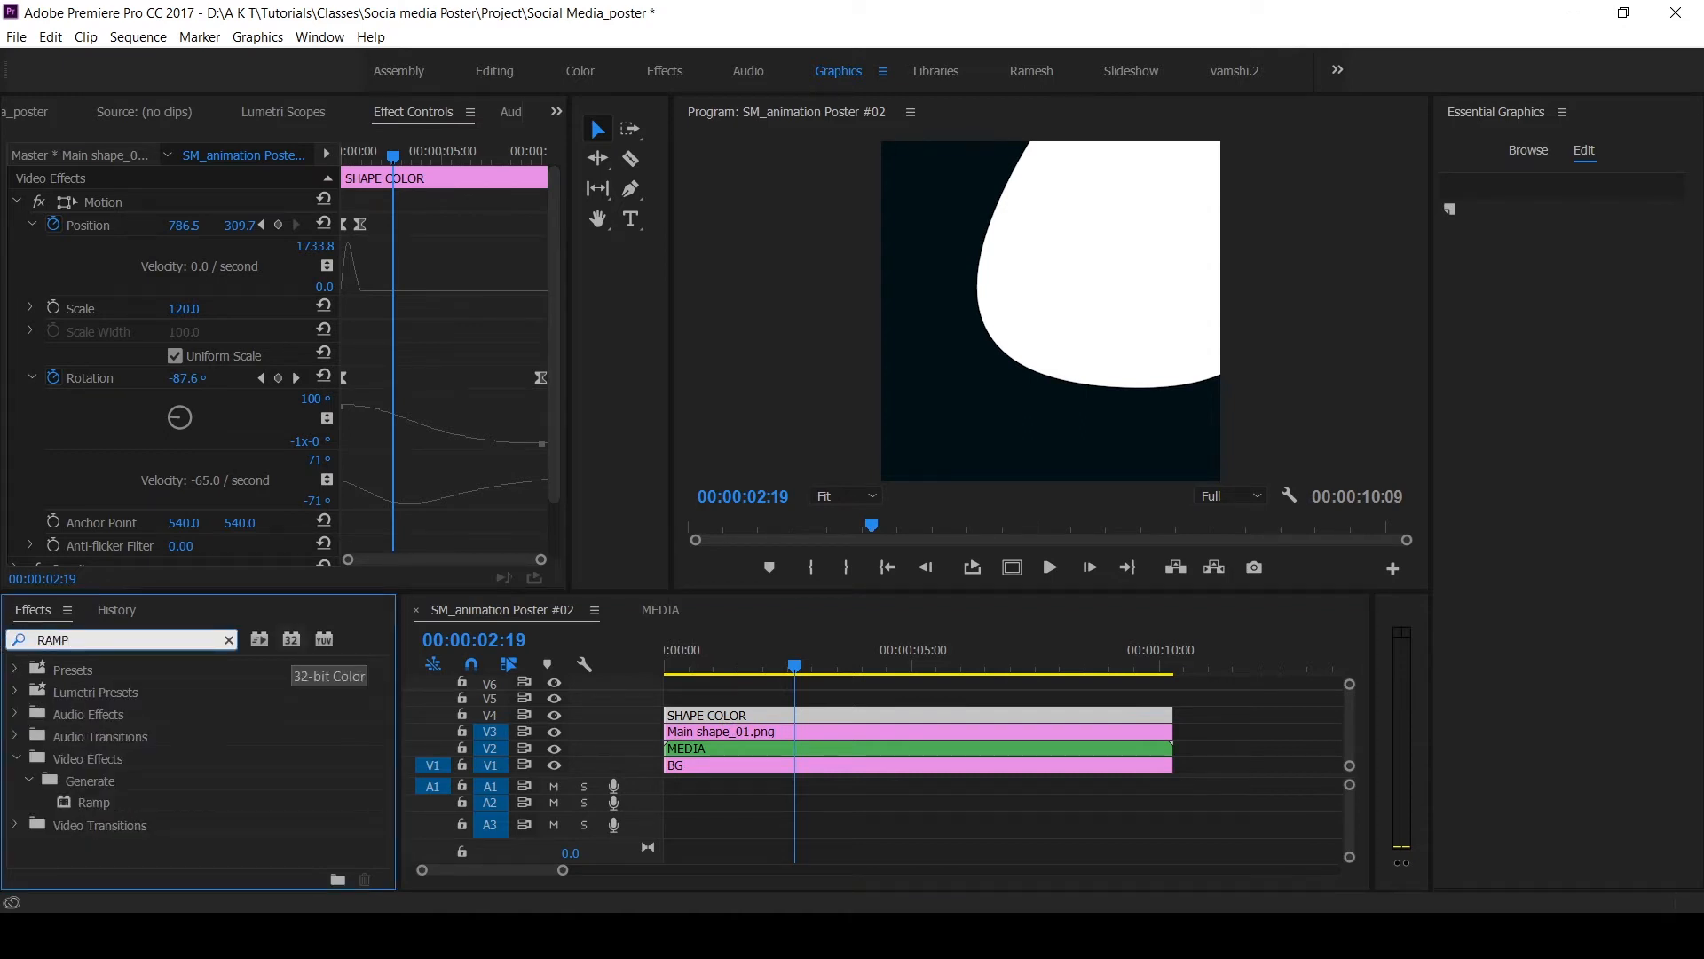
pyautogui.moveTo(112, 806); pyautogui.dragTo(834, 731)
pyautogui.click(180, 412)
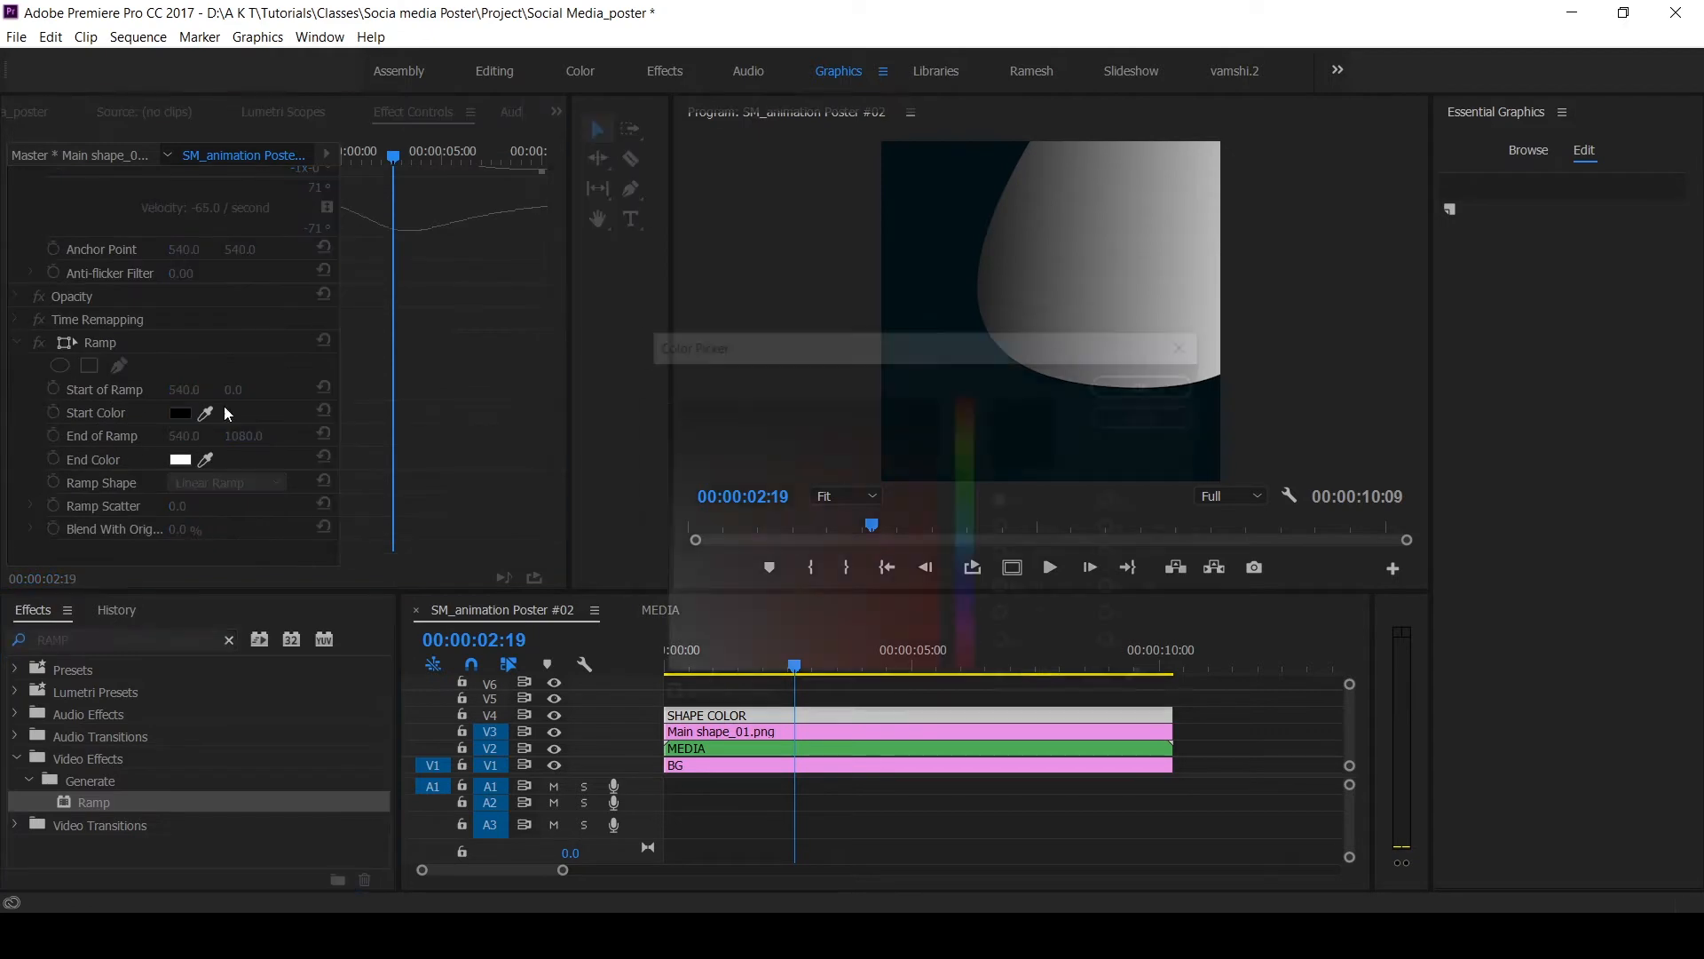
pyautogui.click(923, 676)
pyautogui.click(1151, 381)
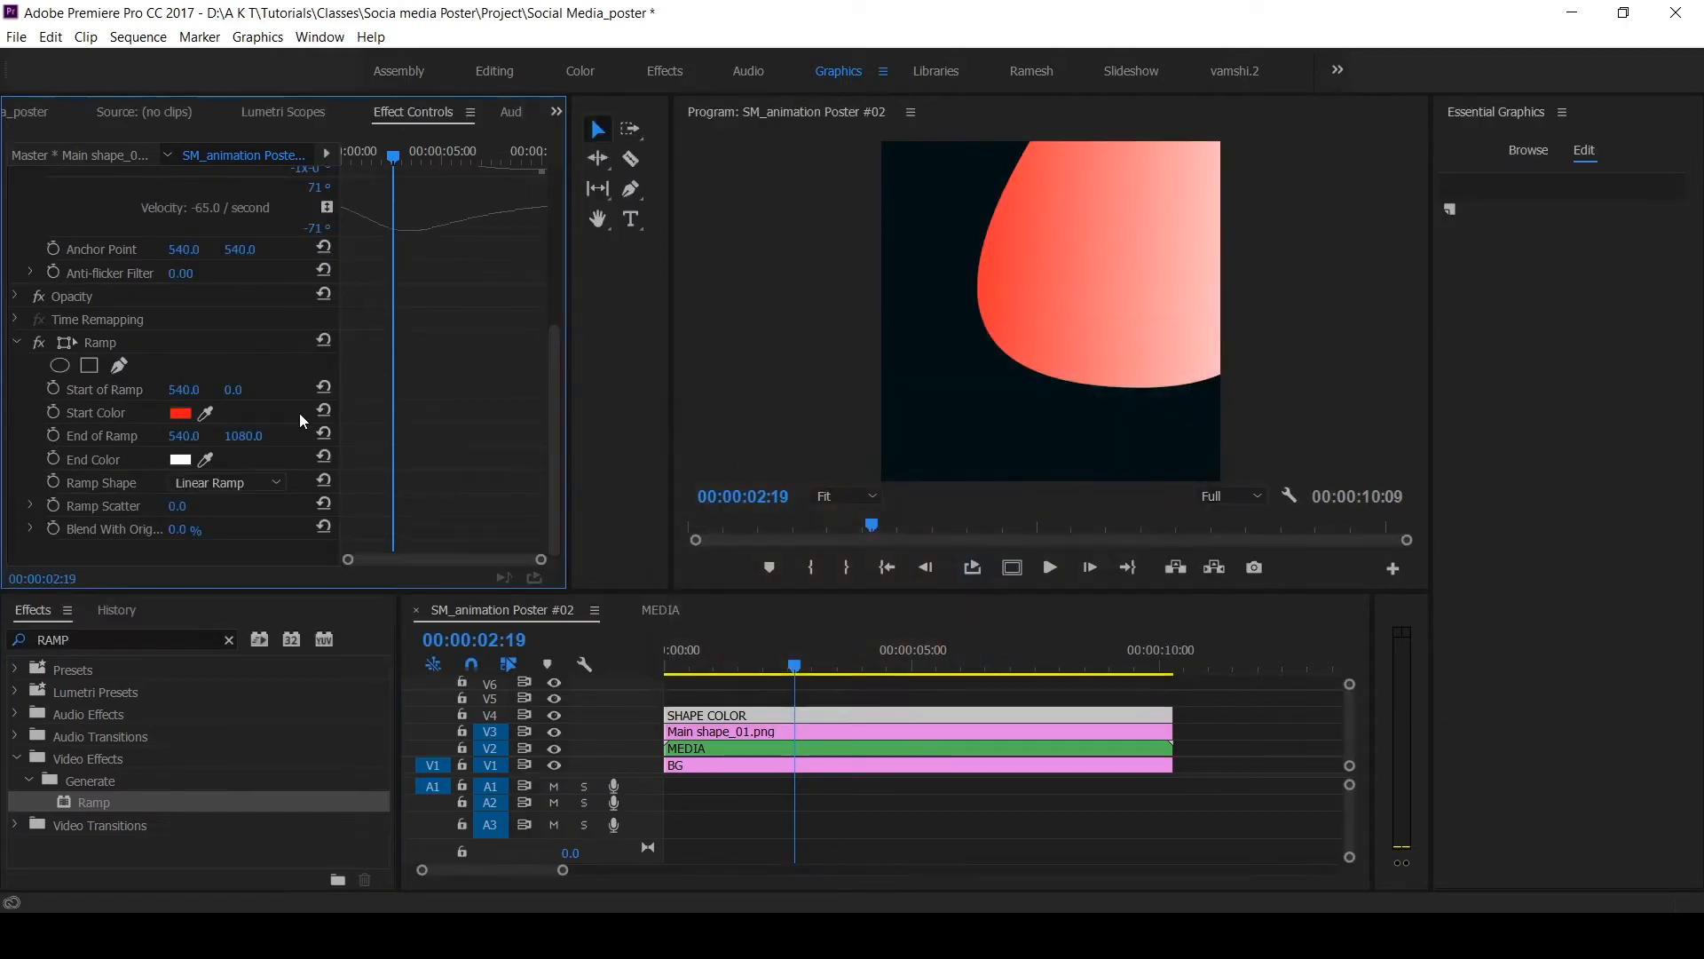
# Set the Ramp's end color to orange and place its start at about 339, 199 and its end at about 634, 955
pyautogui.click(180, 459)
pyautogui.click(926, 481)
pyautogui.click(968, 424)
pyautogui.click(932, 401)
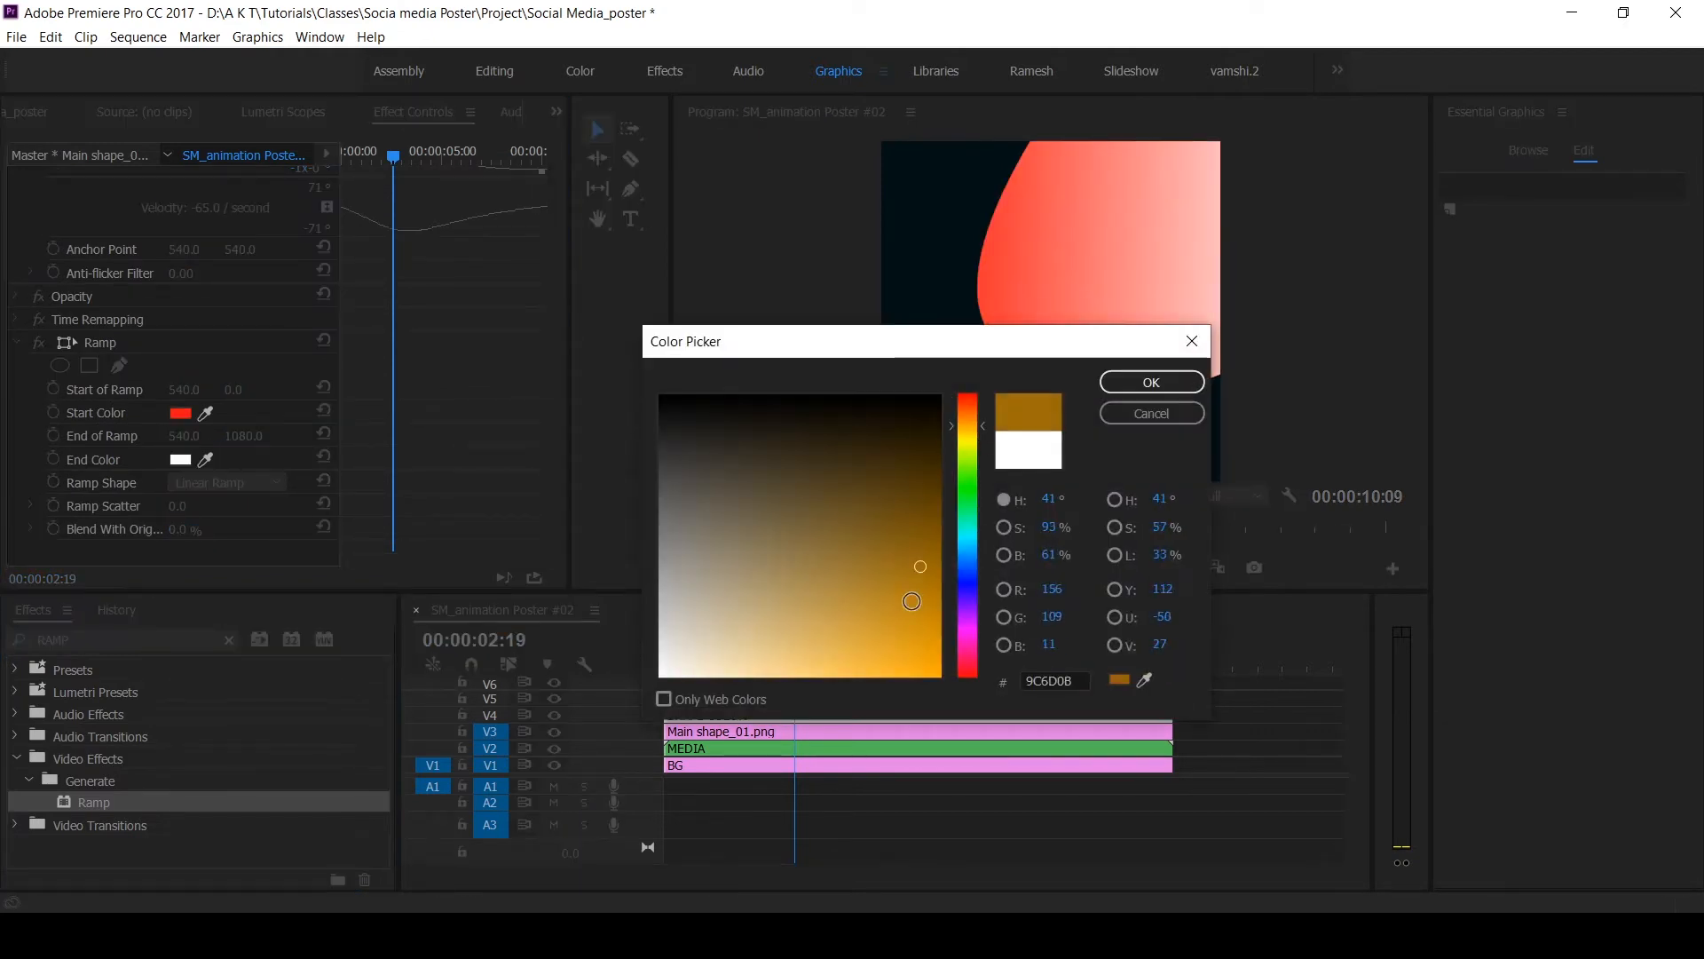
pyautogui.click(1151, 382)
pyautogui.moveTo(1051, 480); pyautogui.dragTo(923, 275)
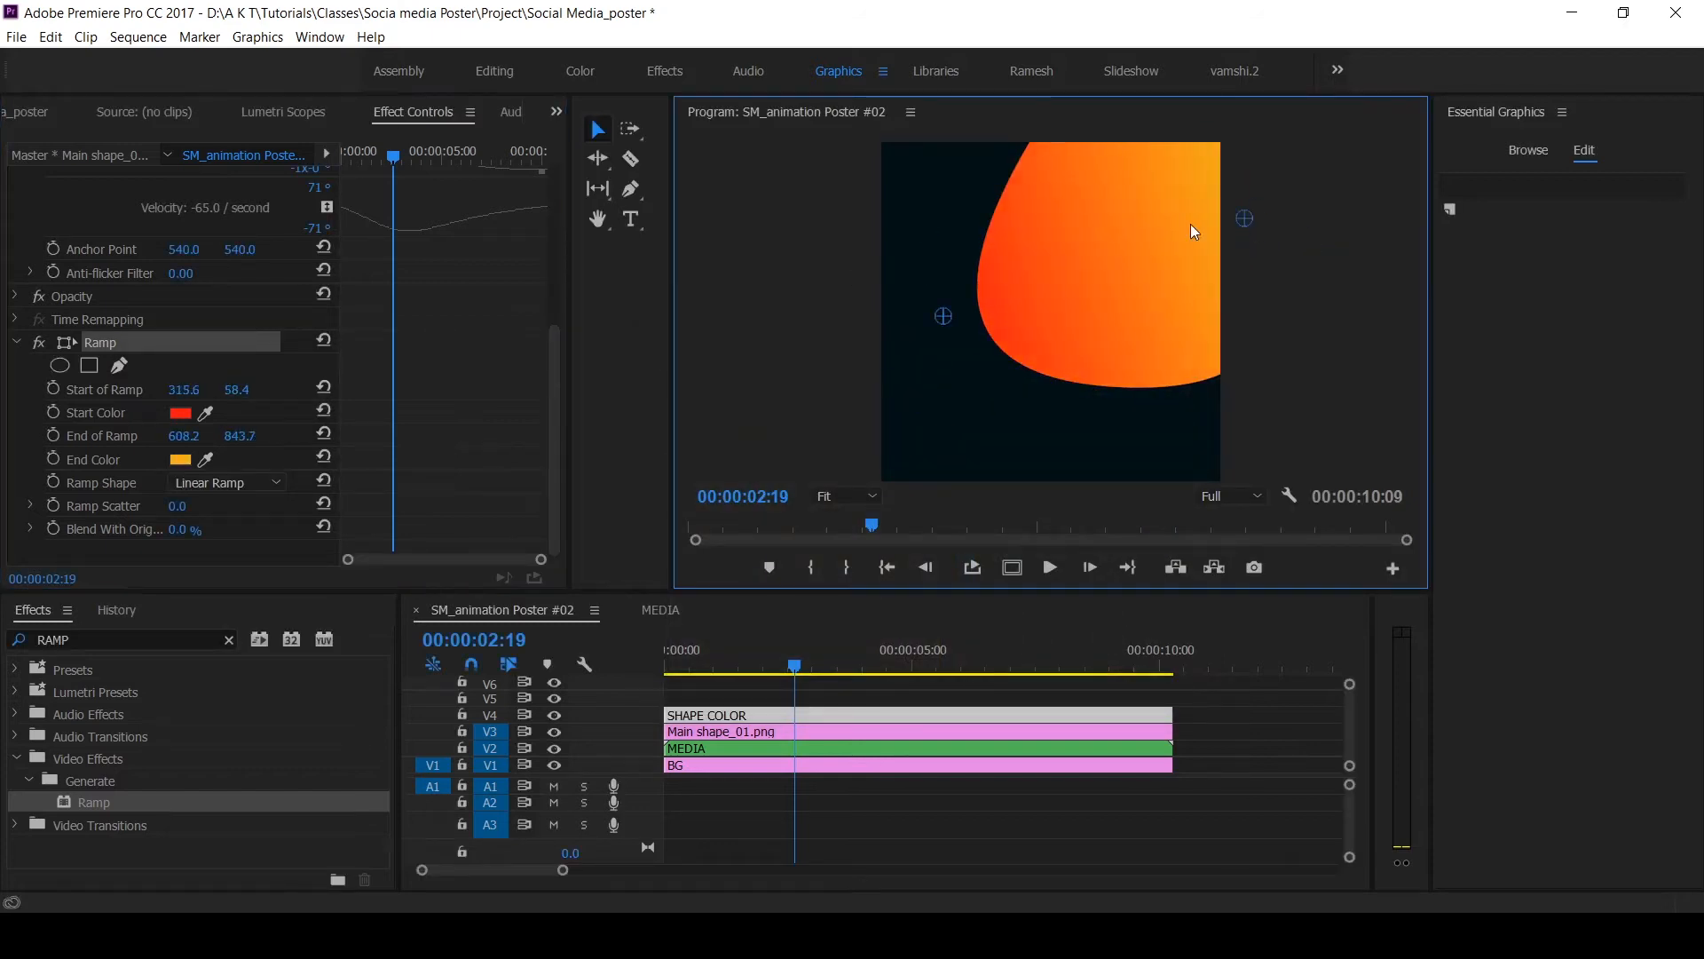
pyautogui.click(1115, 218)
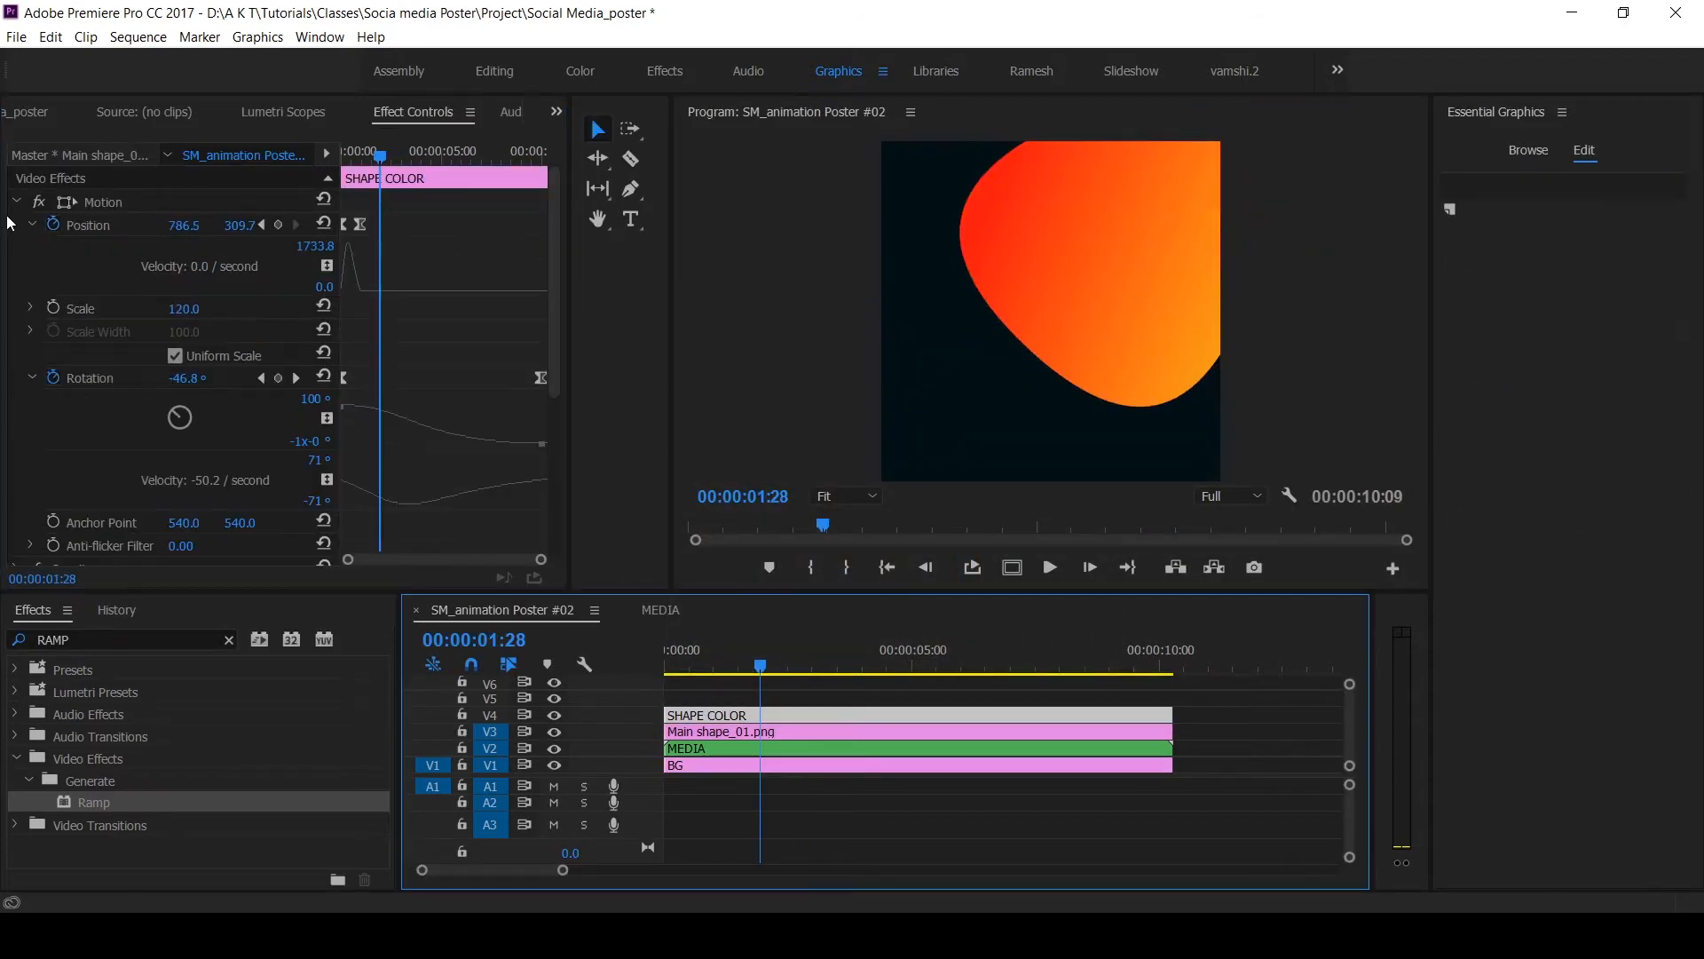
# Set the SHAPE COLOR clip's scale to 135
pyautogui.click(17, 203)
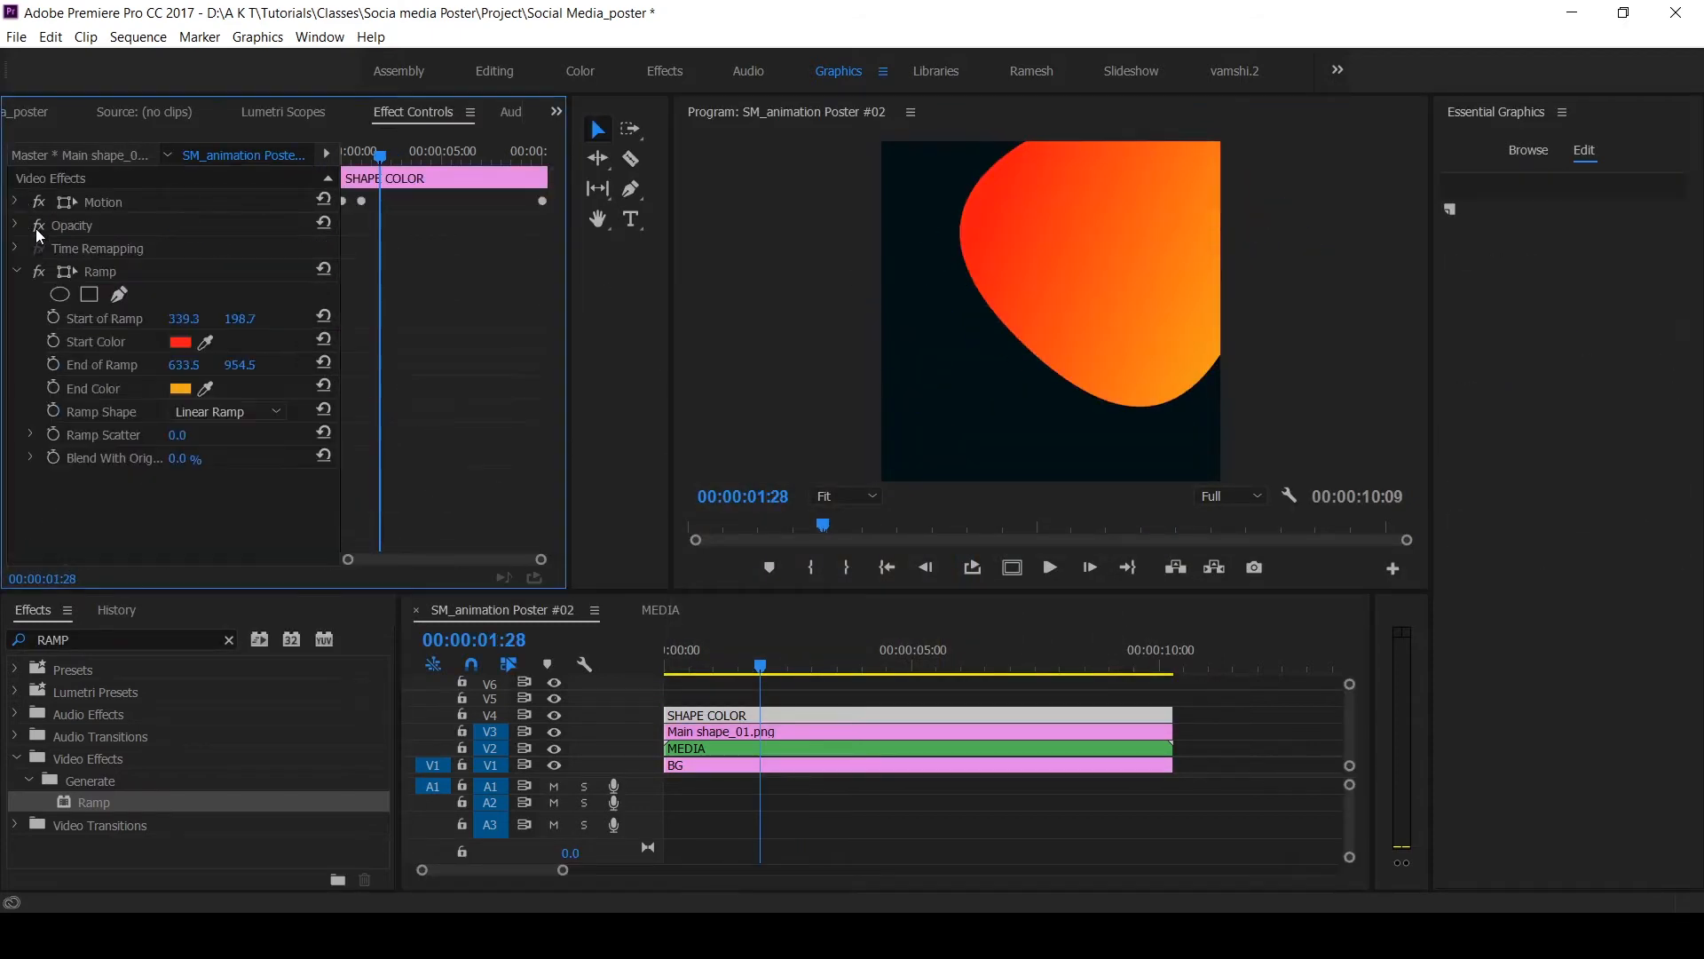
pyautogui.click(16, 271)
pyautogui.click(15, 203)
pyautogui.click(198, 307)
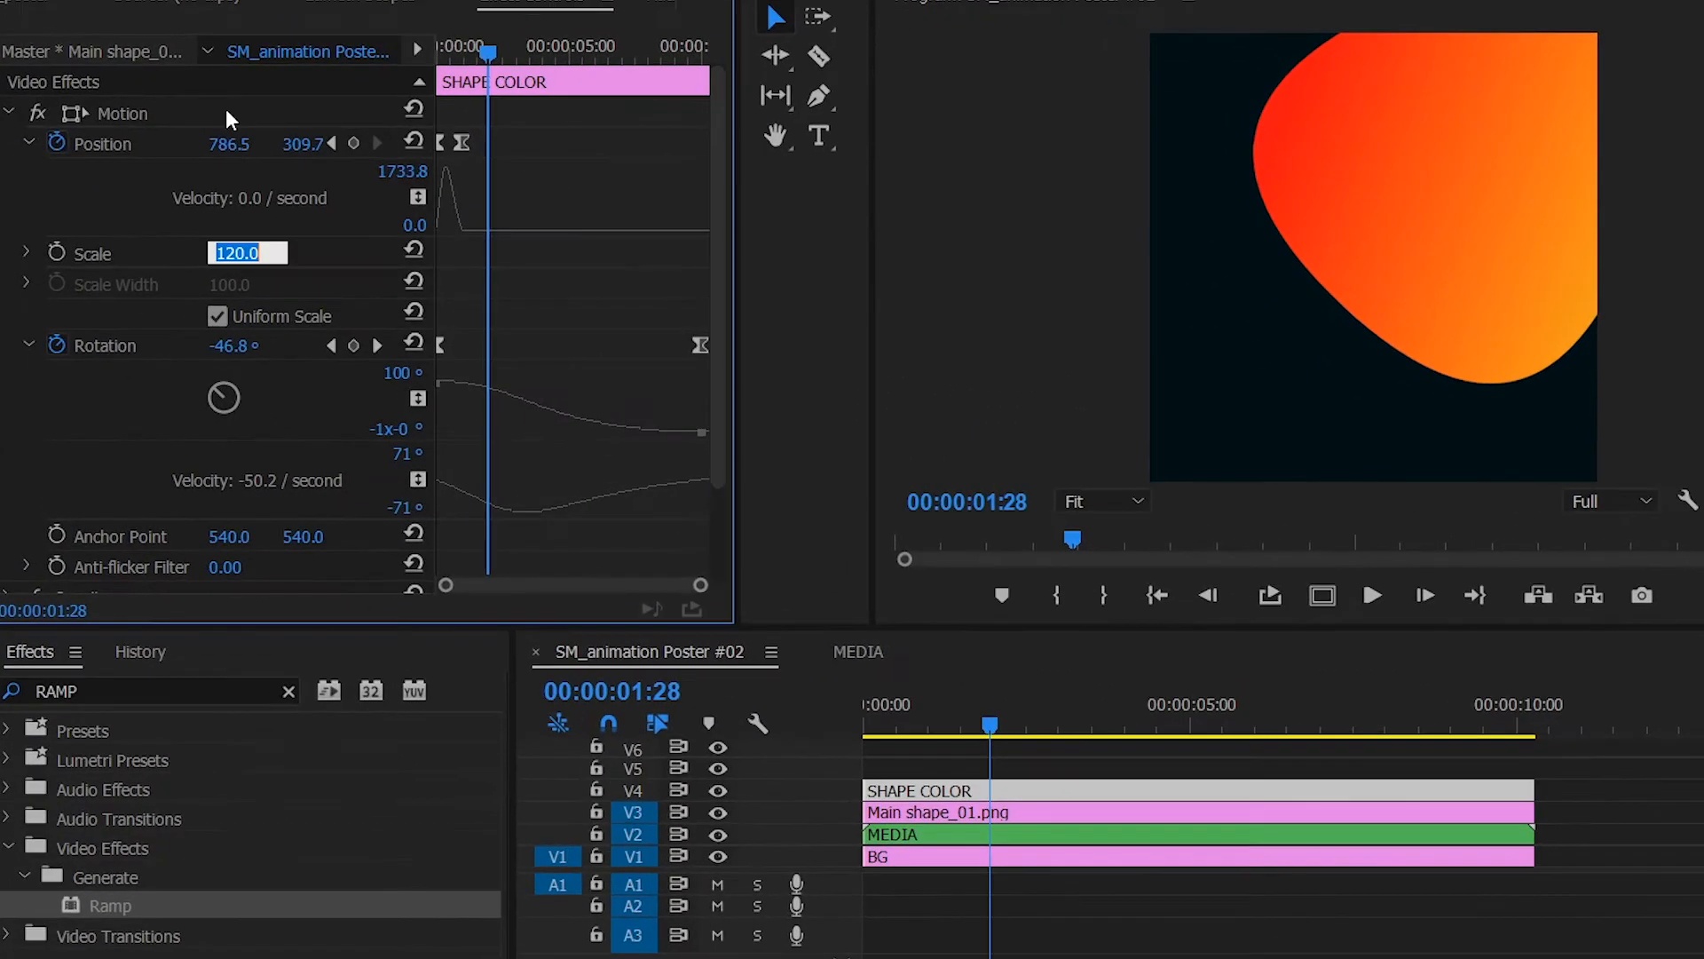
pyautogui.write('135')
pyautogui.press('Return')
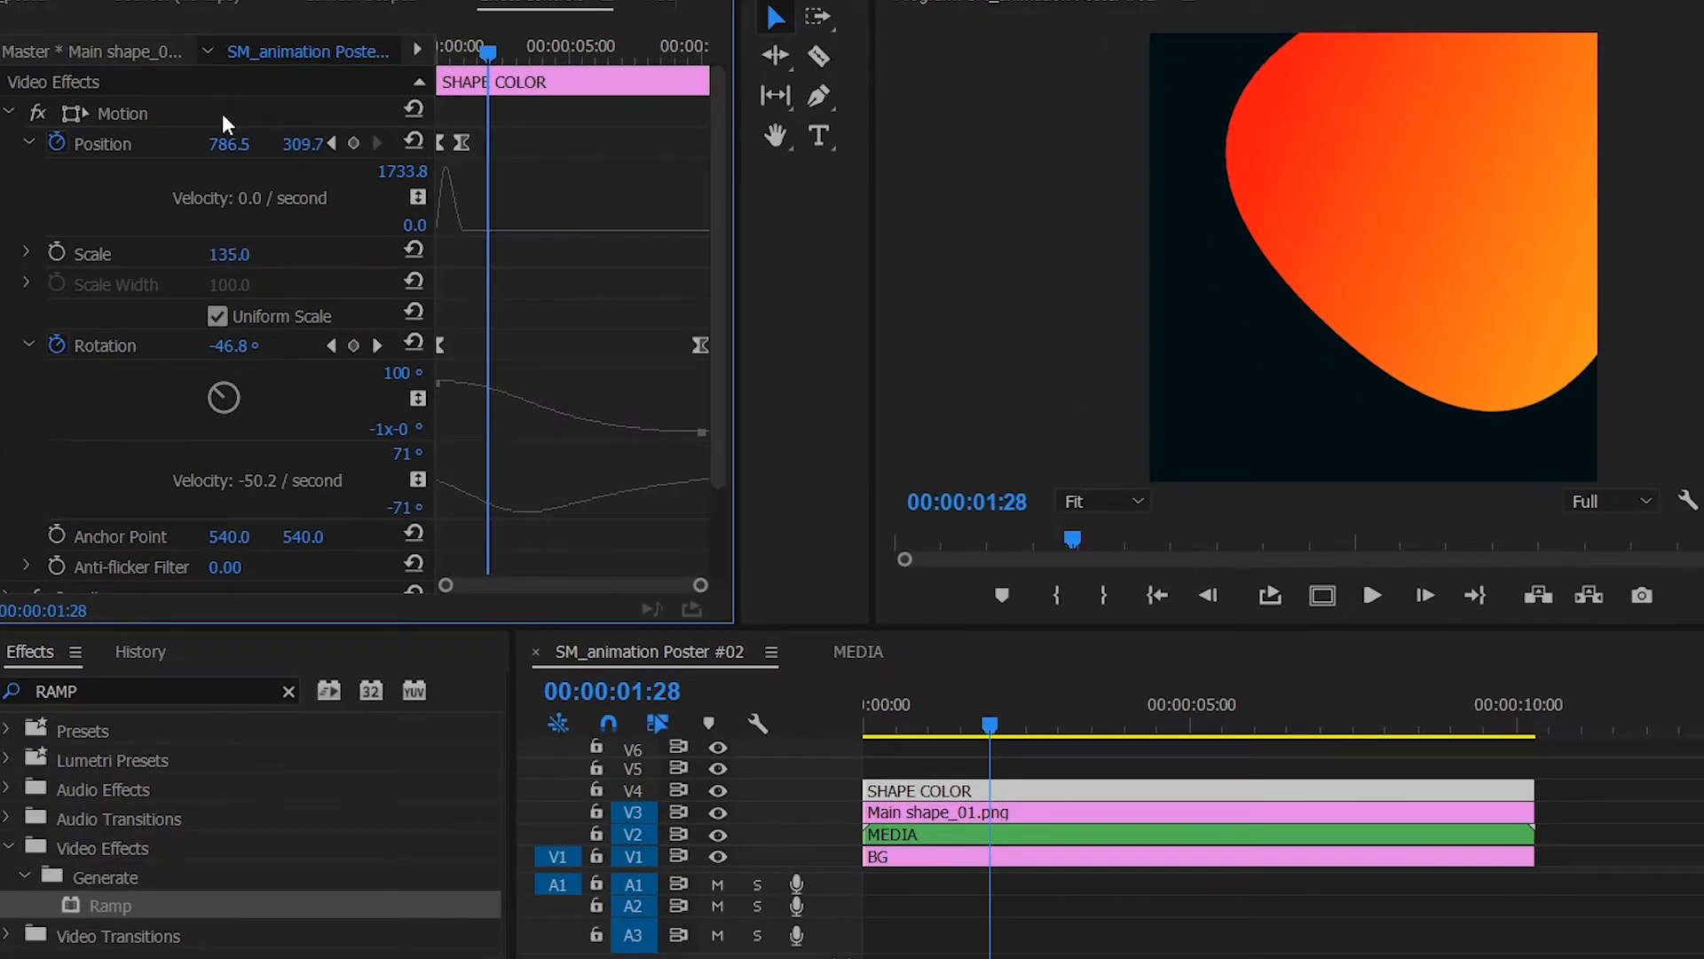
# Reorder the clips so SHAPE COLOR sits on V2 beneath MEDIA, and set MEDIA's first Track Matte Key matte to Video 4
pyautogui.click(991, 794)
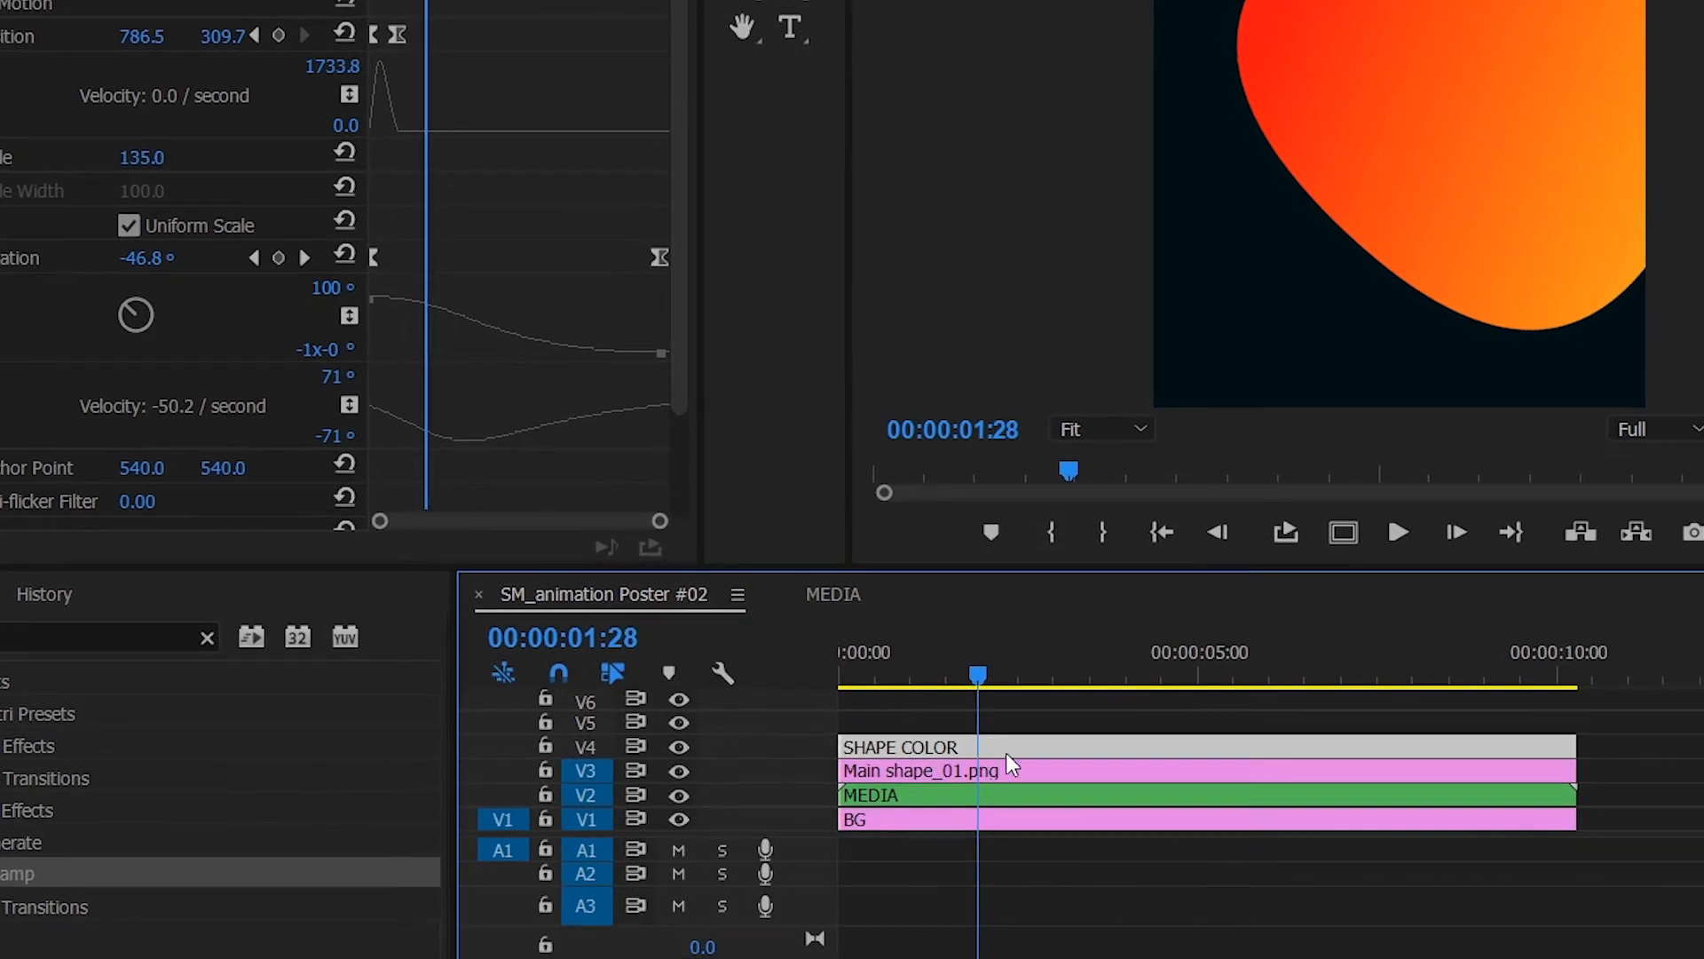
pyautogui.moveTo(1065, 743); pyautogui.dragTo(1459, 796)
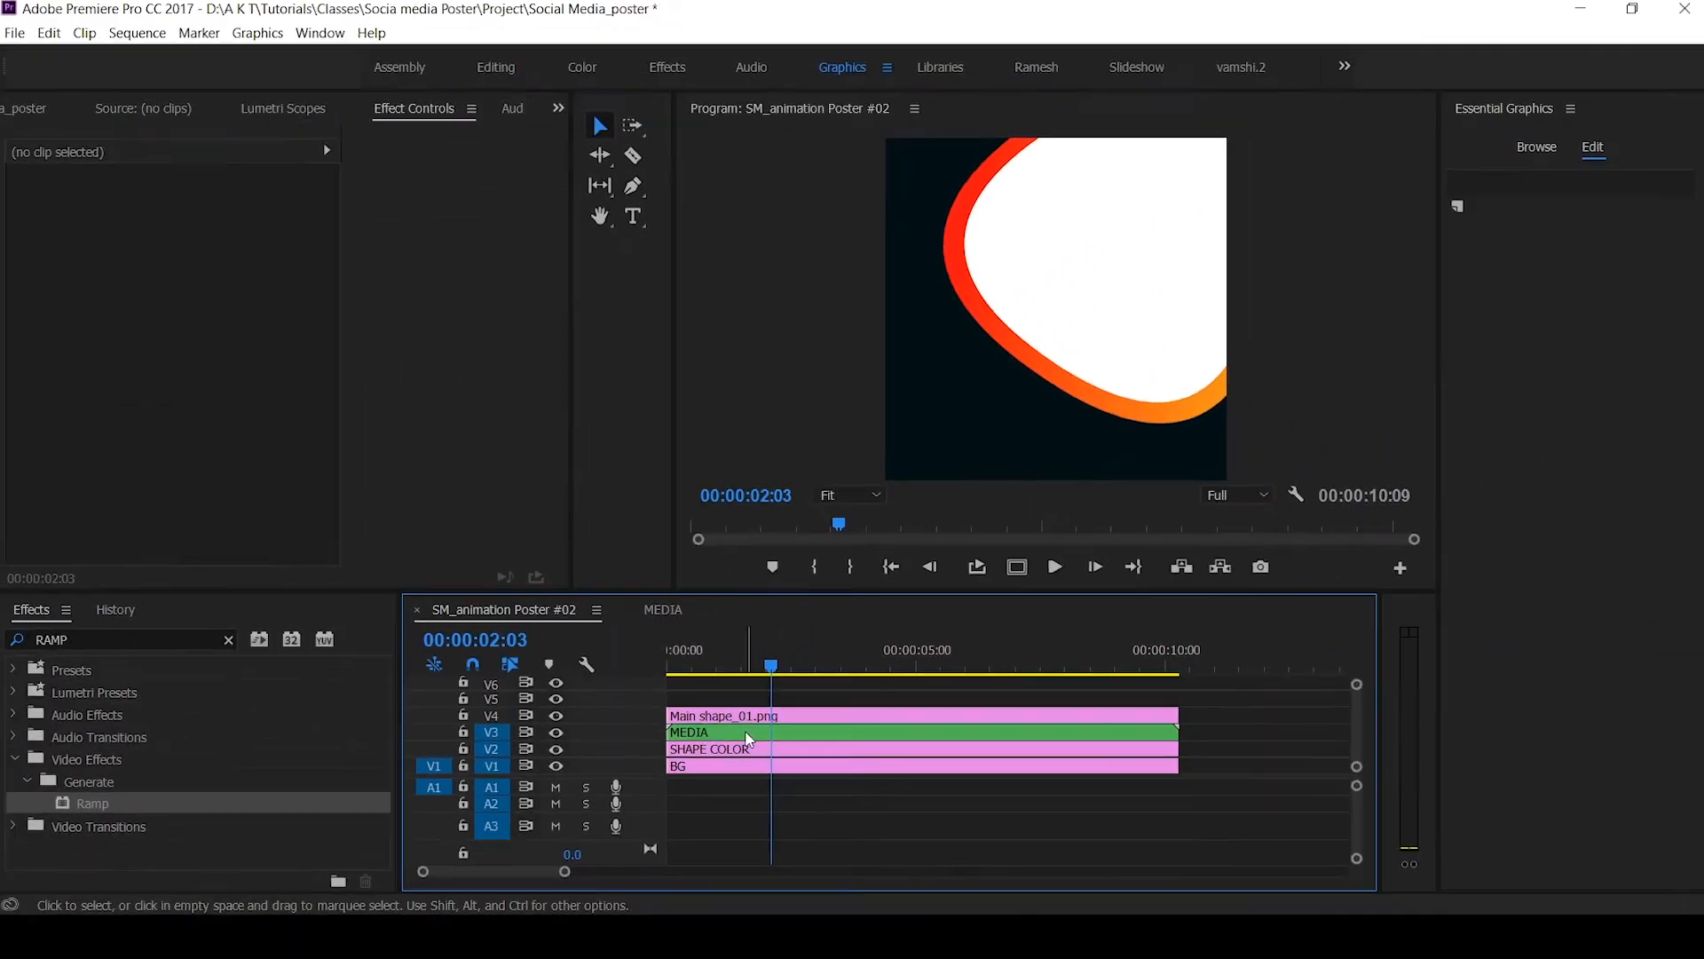
pyautogui.click(951, 770)
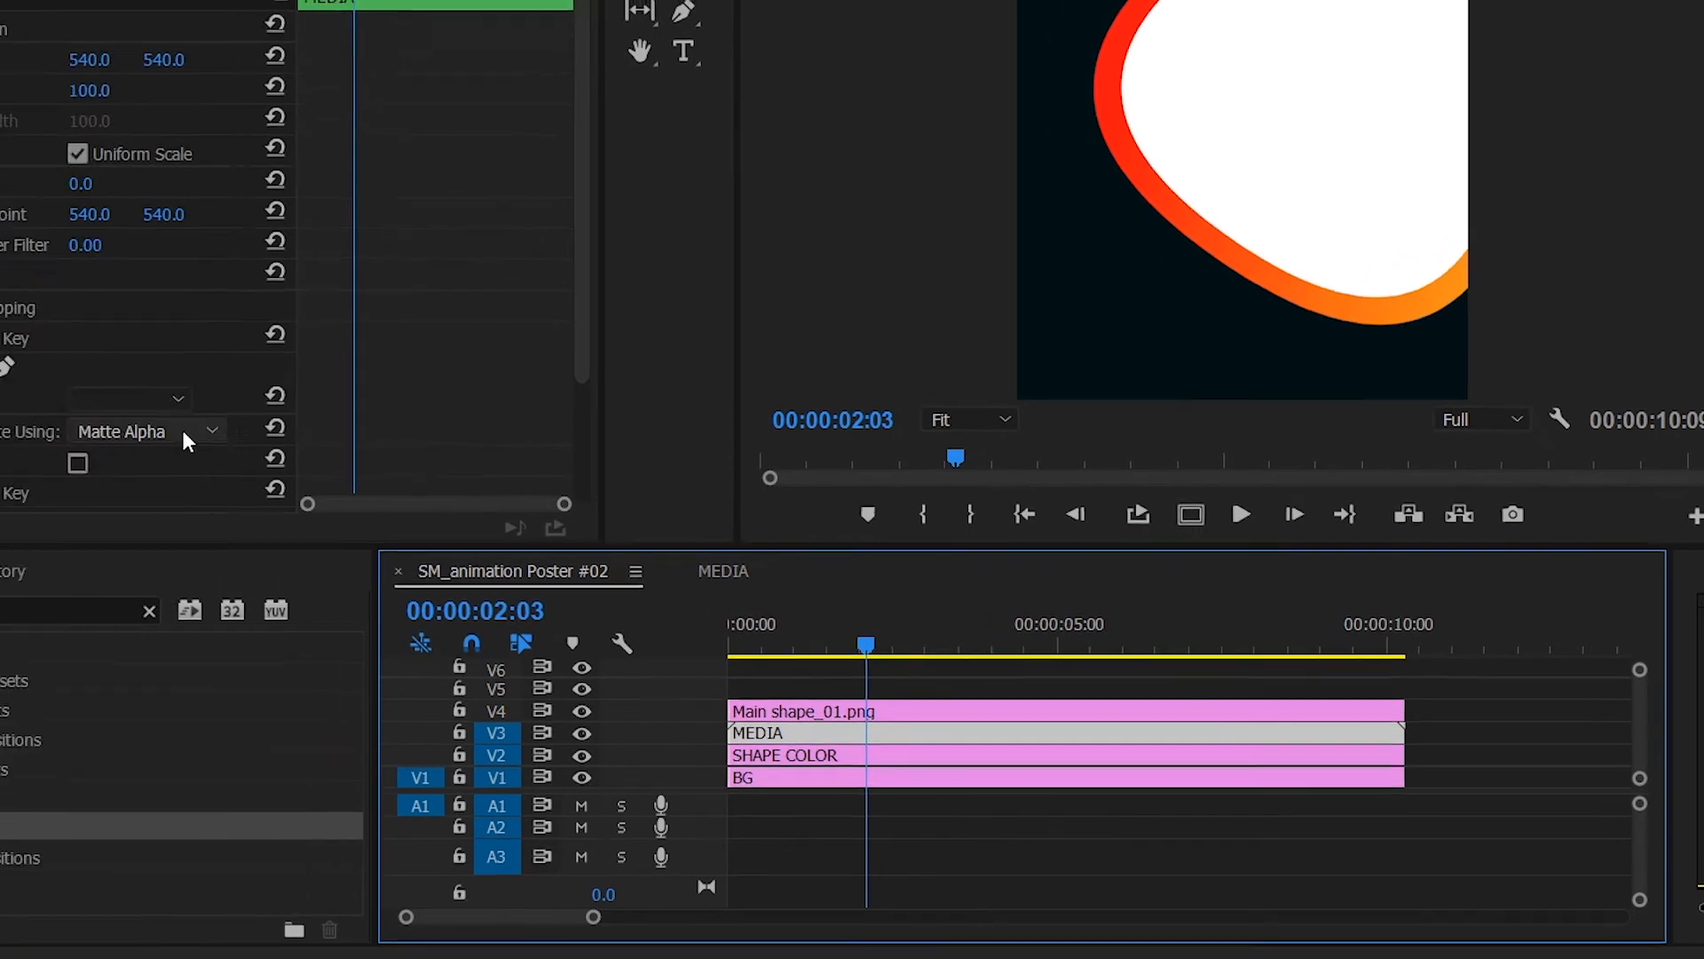
pyautogui.click(151, 397)
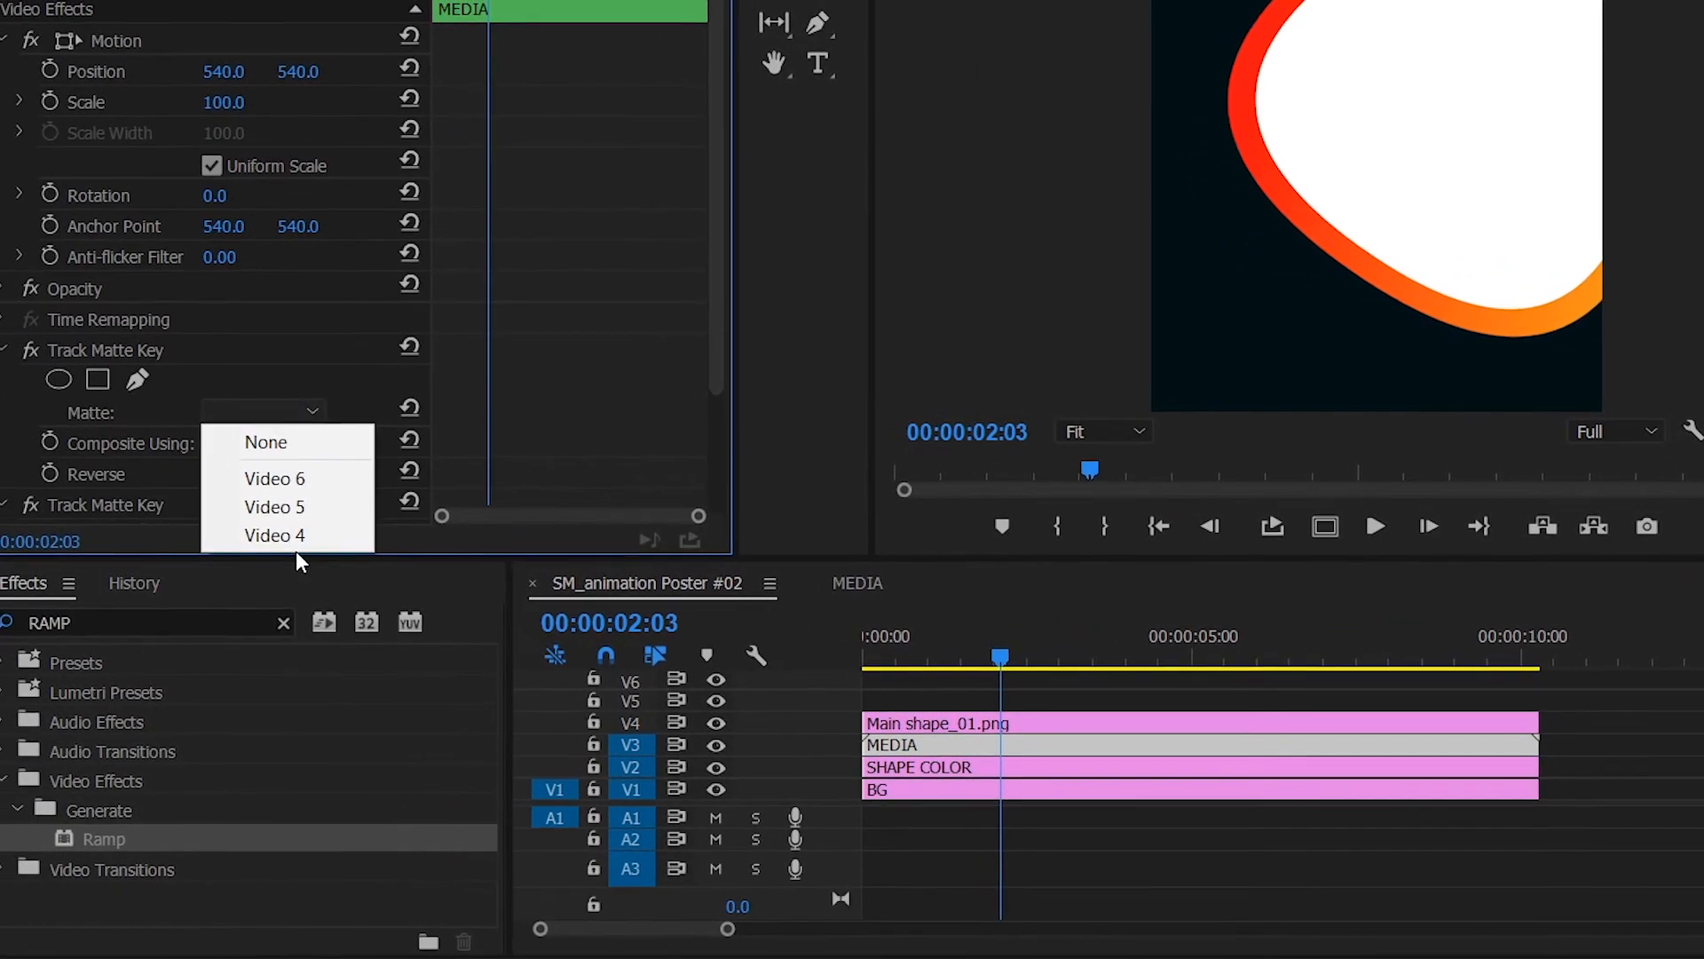
pyautogui.click(116, 504)
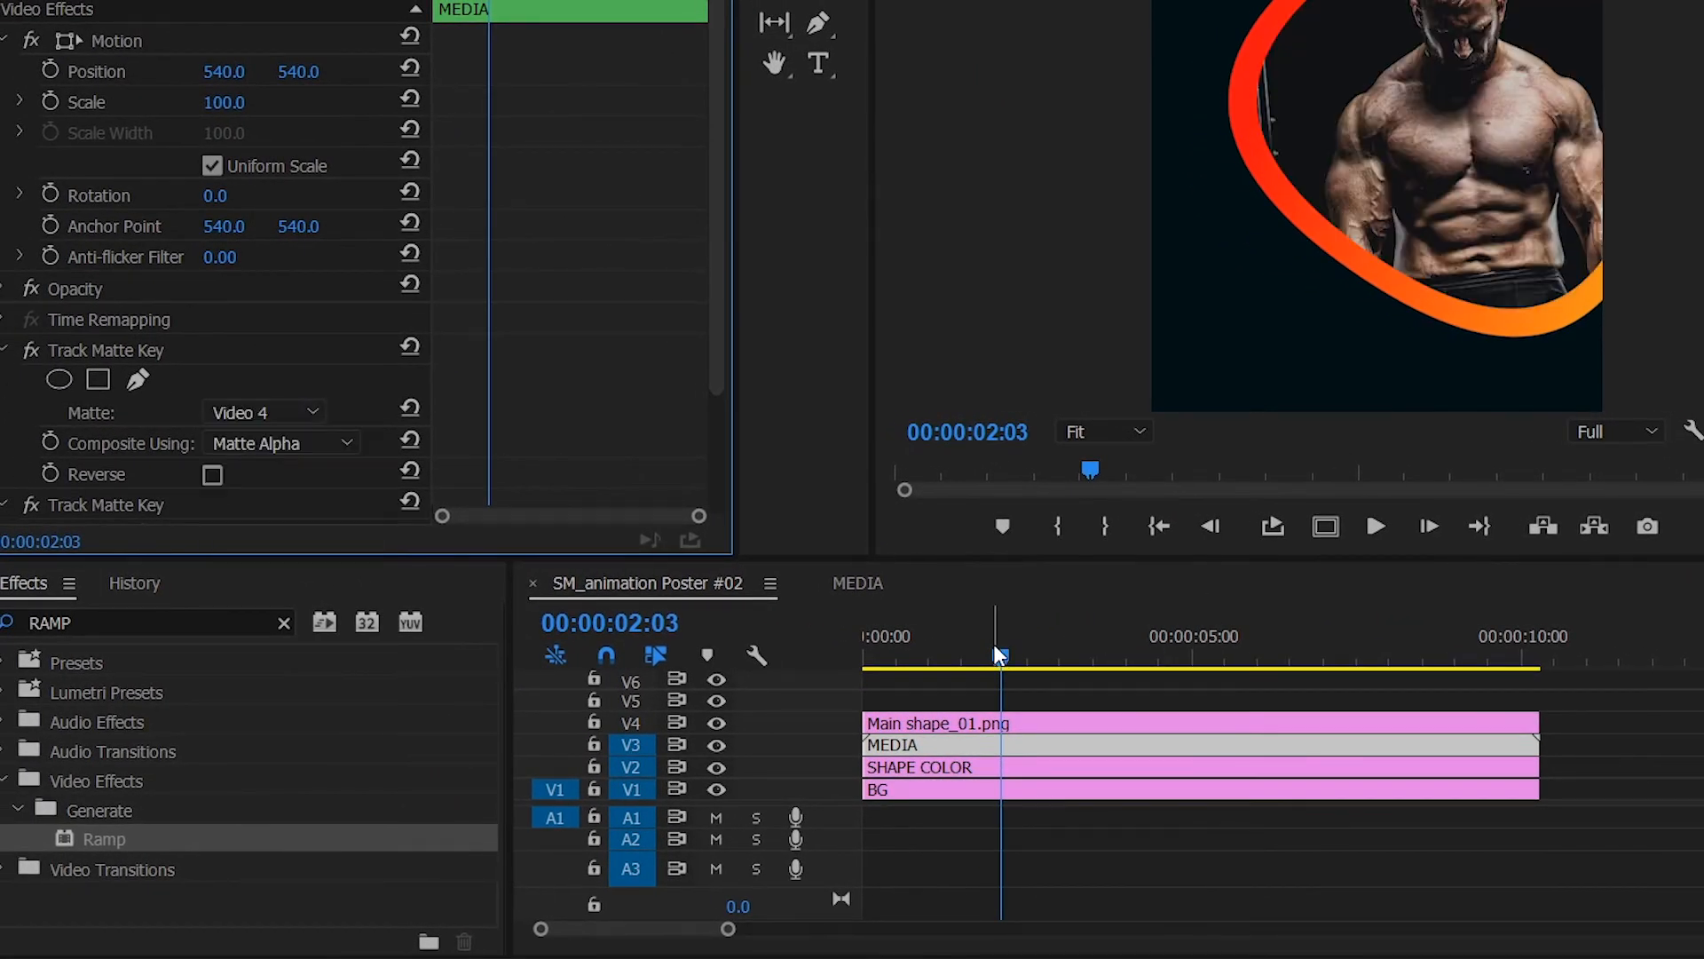
# Delay the SHAPE COLOR clip on V2 by about 5 frames and play back the offset border animation
pyautogui.press('Home')
pyautogui.press('space')
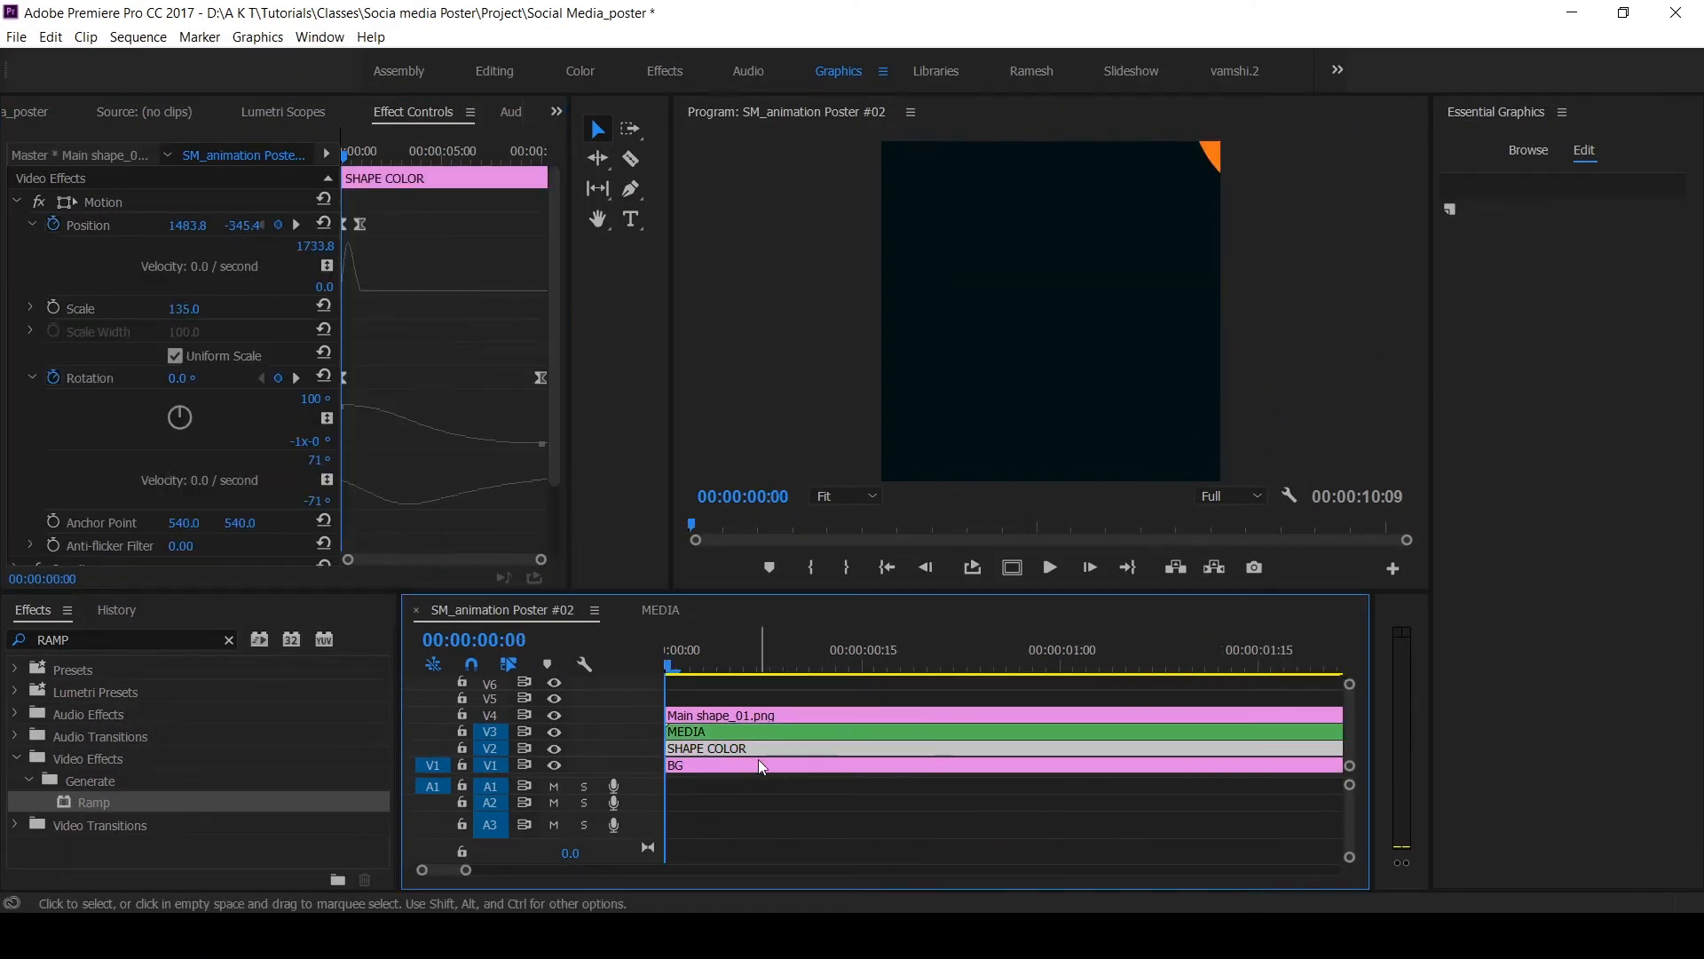
pyautogui.moveTo(717, 748); pyautogui.dragTo(796, 753)
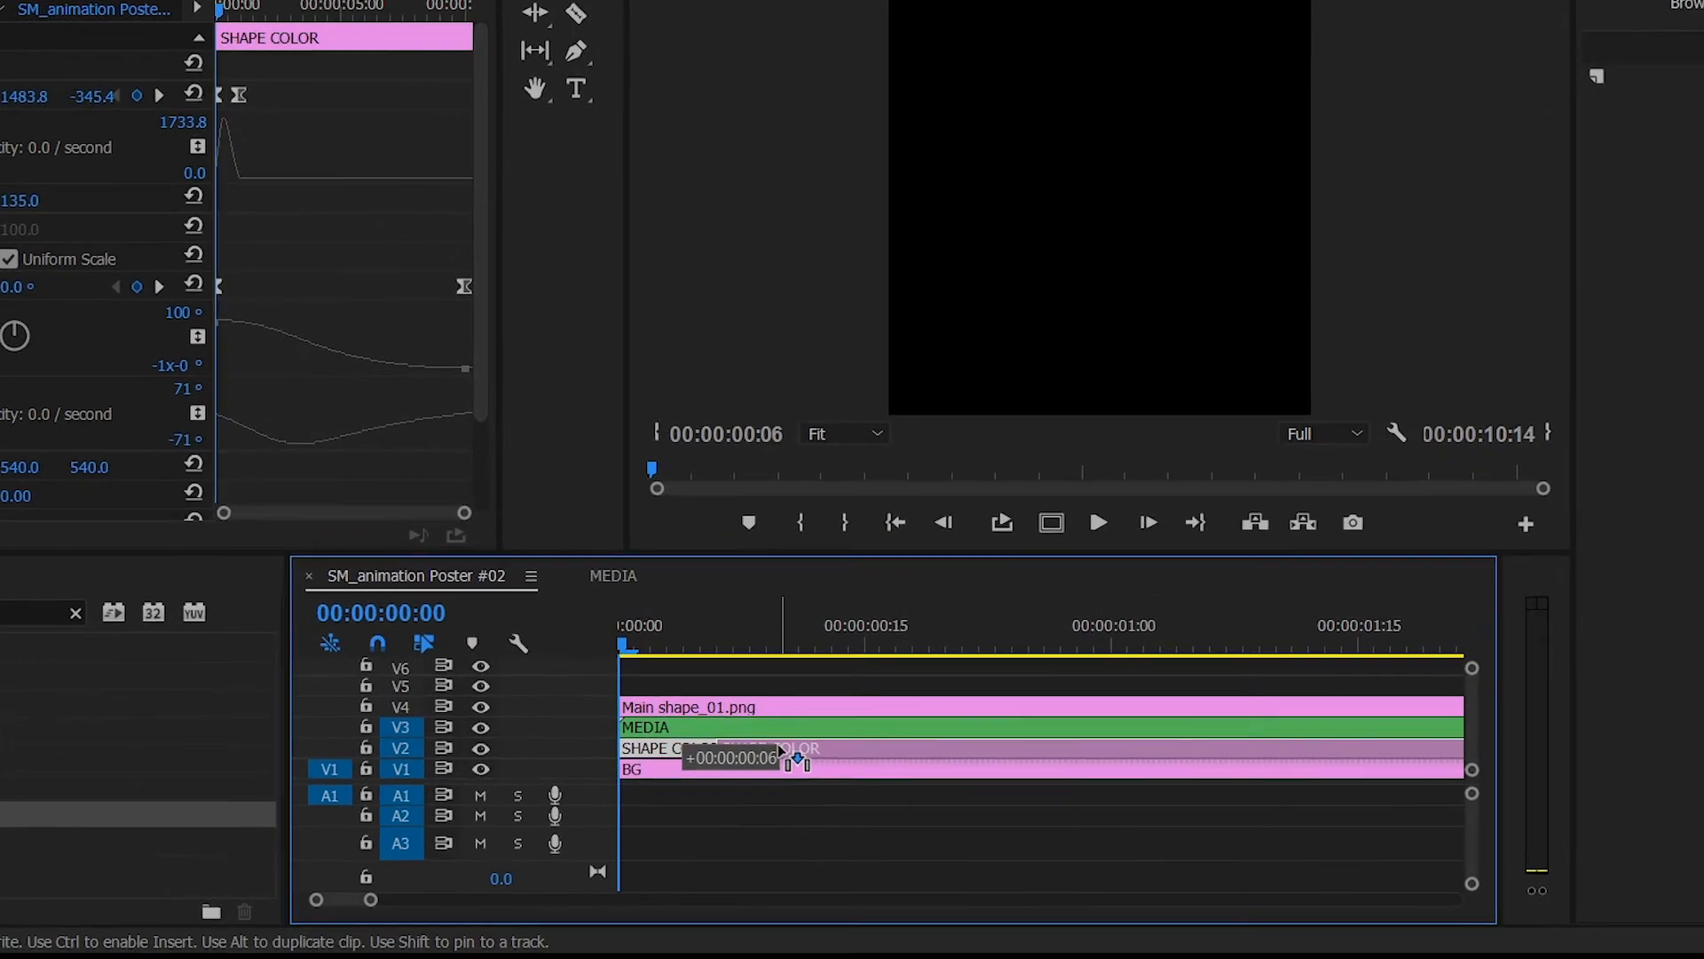
pyautogui.press('space')
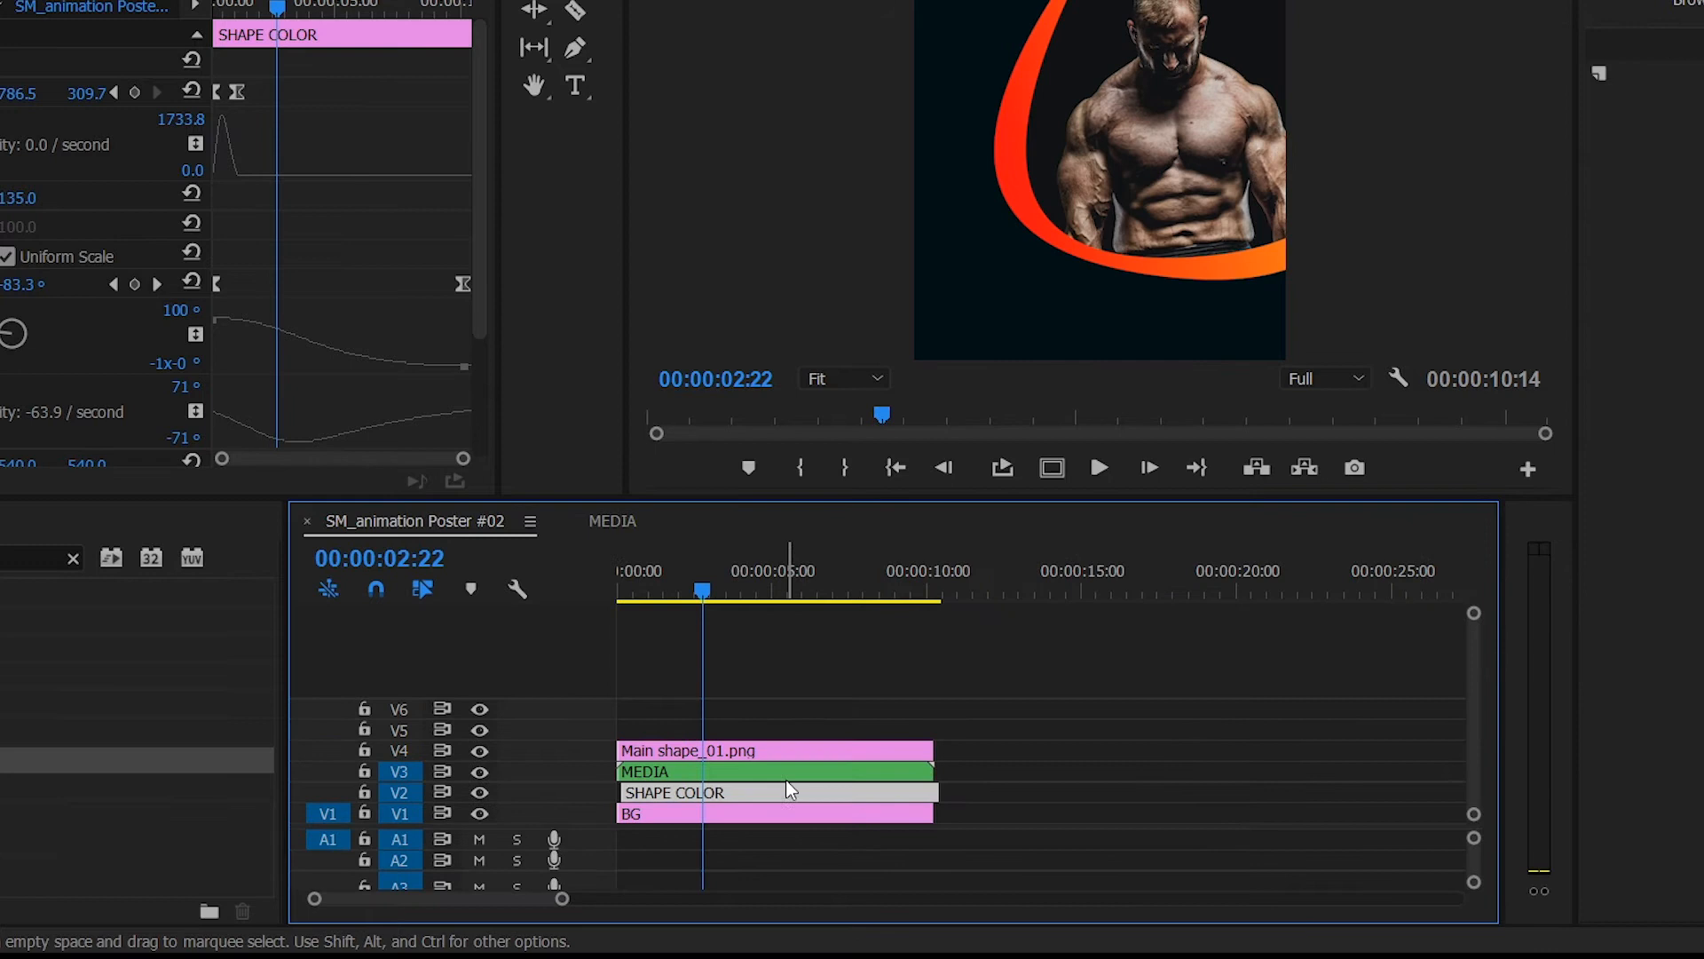
# Duplicate the SHAPE COLOR clip from V2 onto V5, above Main shape_01.png
pyautogui.moveTo(785, 792); pyautogui.dragTo(803, 734)
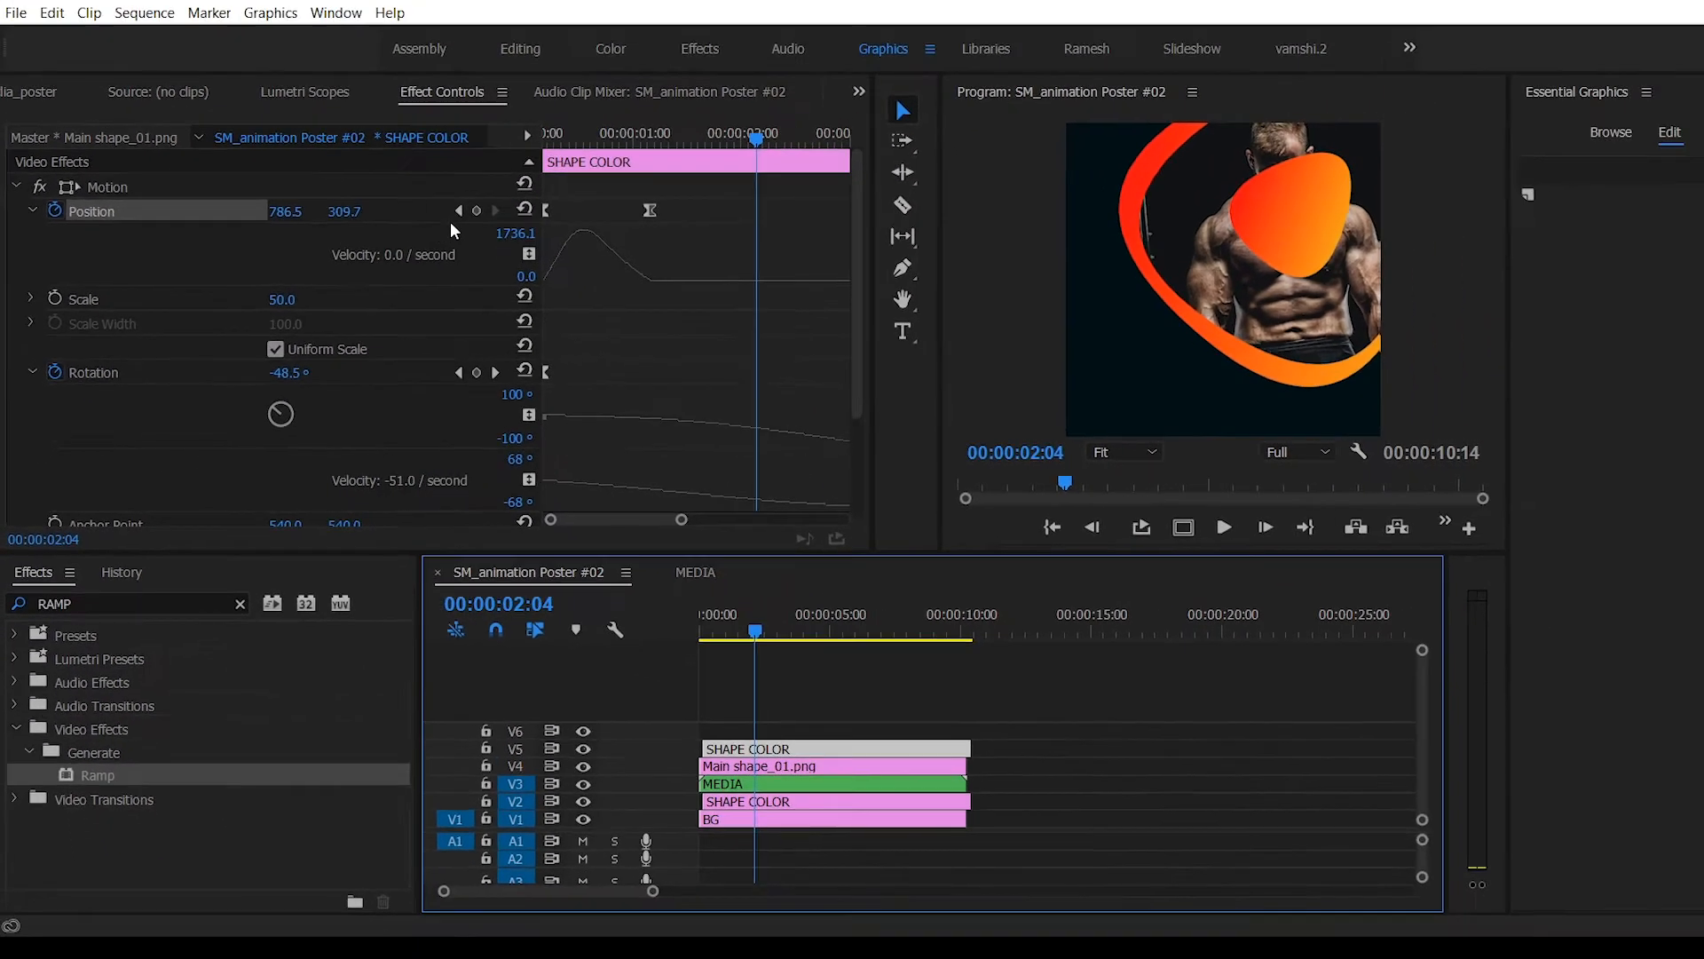
# Move the V5 SHAPE COLOR clip's ending position keyframe to the poster's upper-right corner, about 1137, 11.5, and play back the animation
pyautogui.click(153, 203)
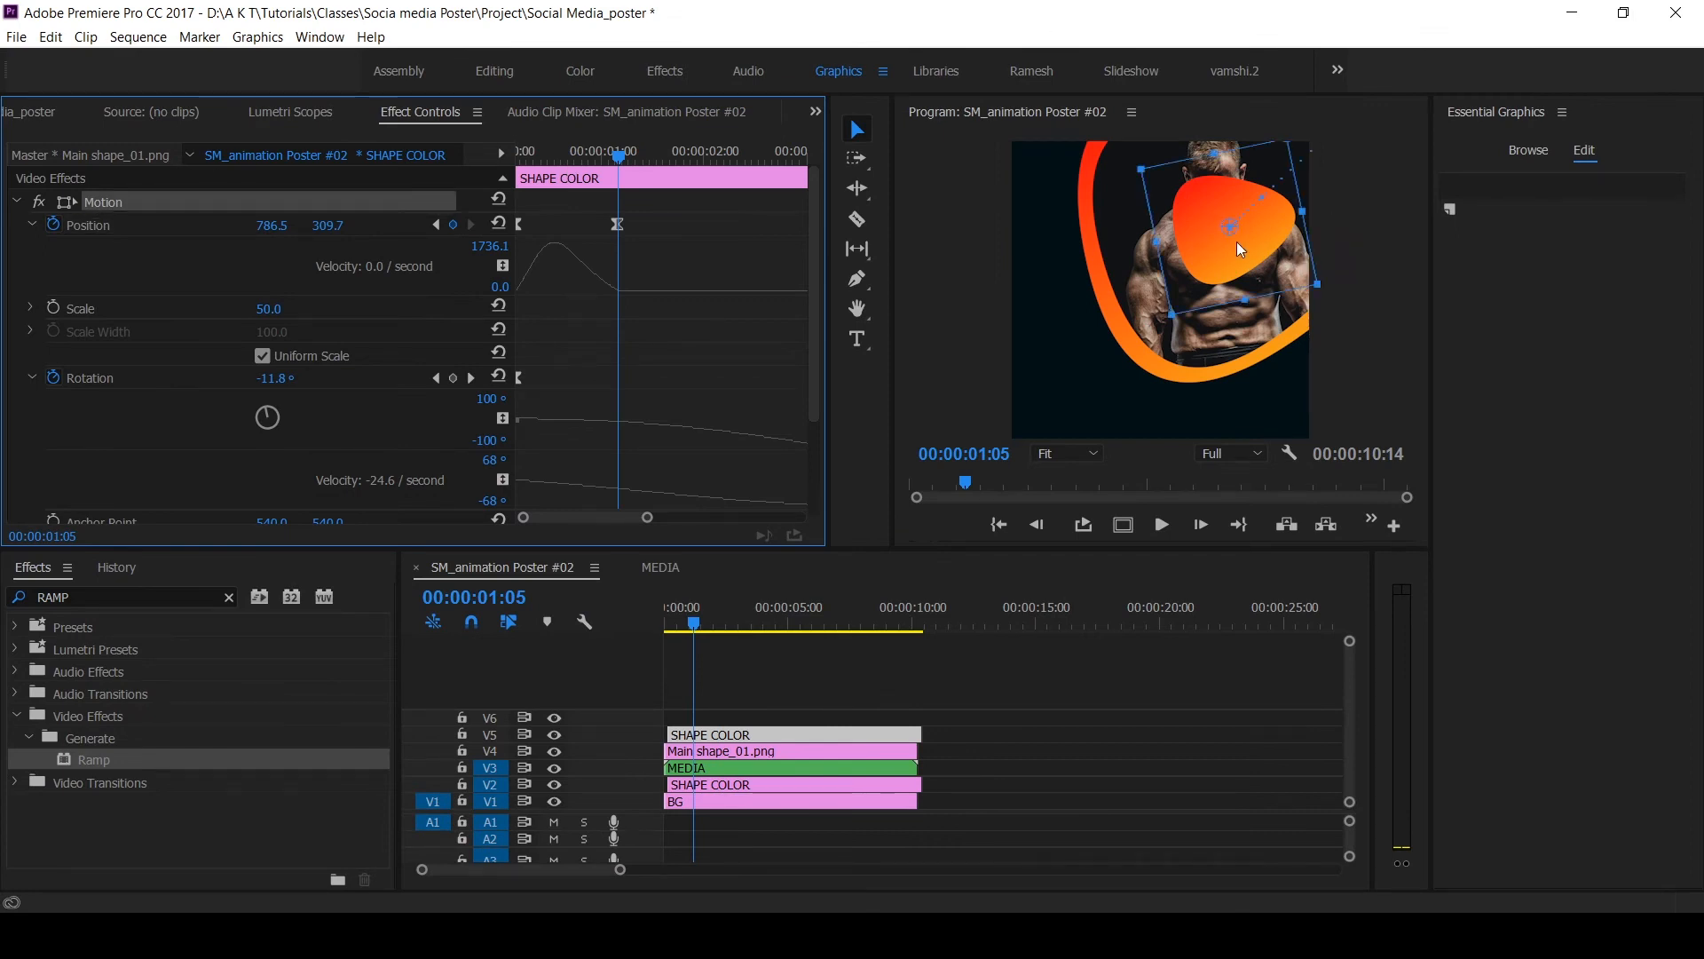
pyautogui.moveTo(1241, 249); pyautogui.dragTo(1336, 167)
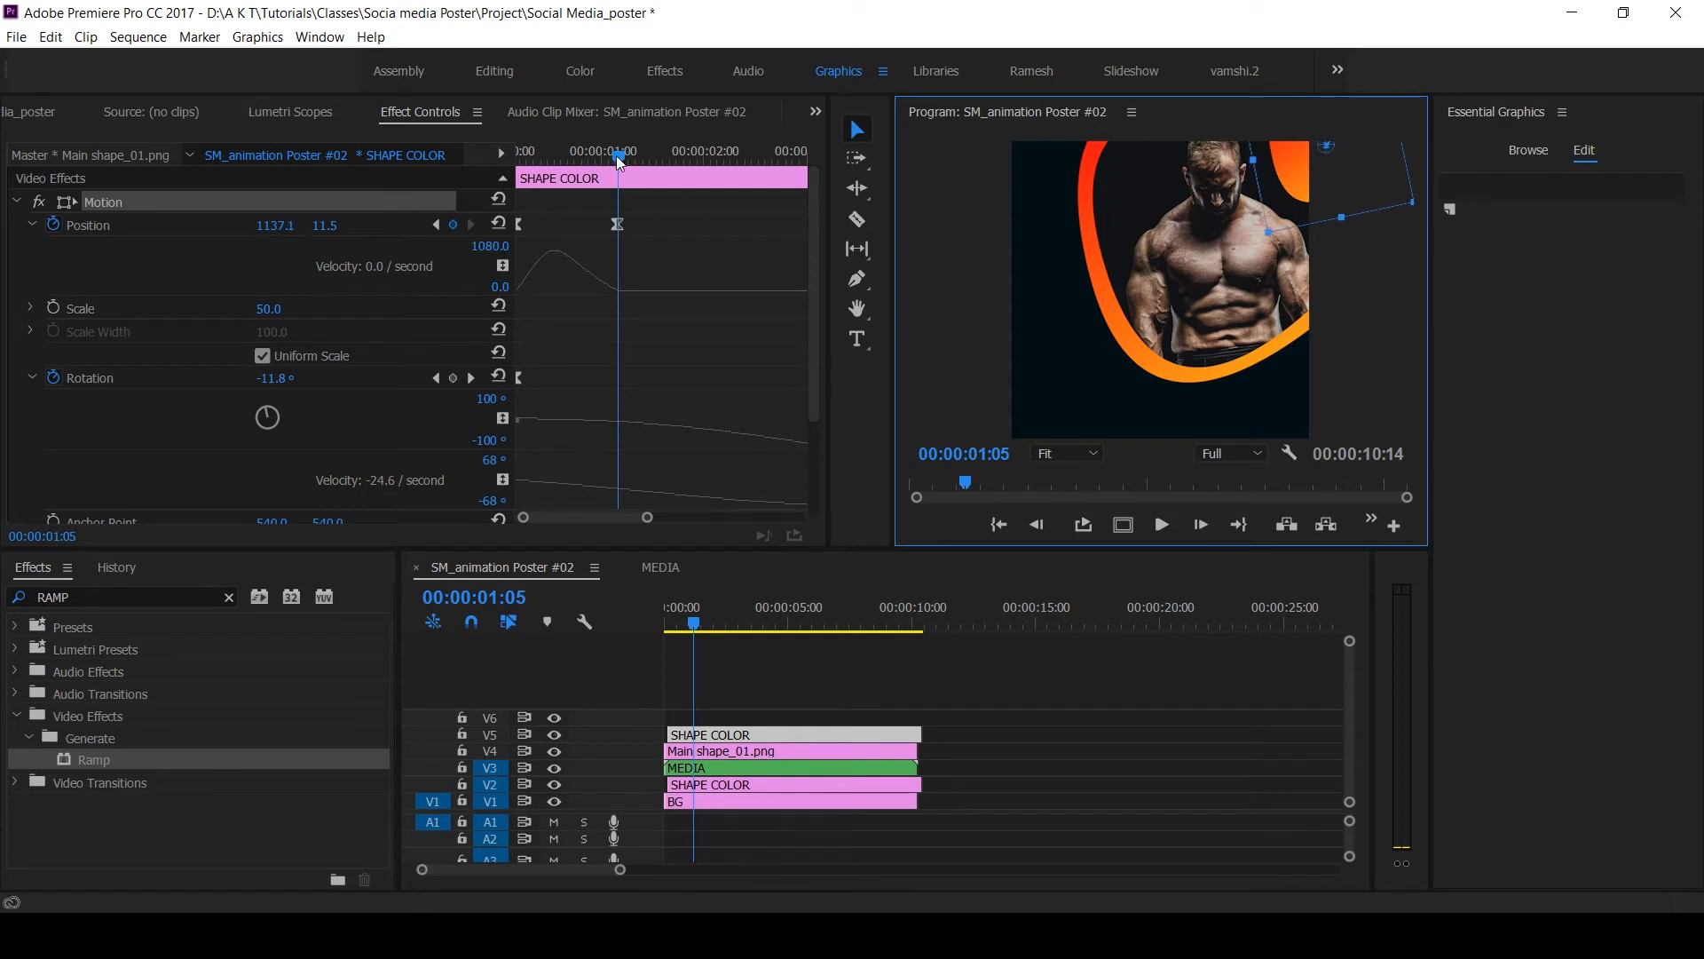
pyautogui.press('Home')
pyautogui.press('space')
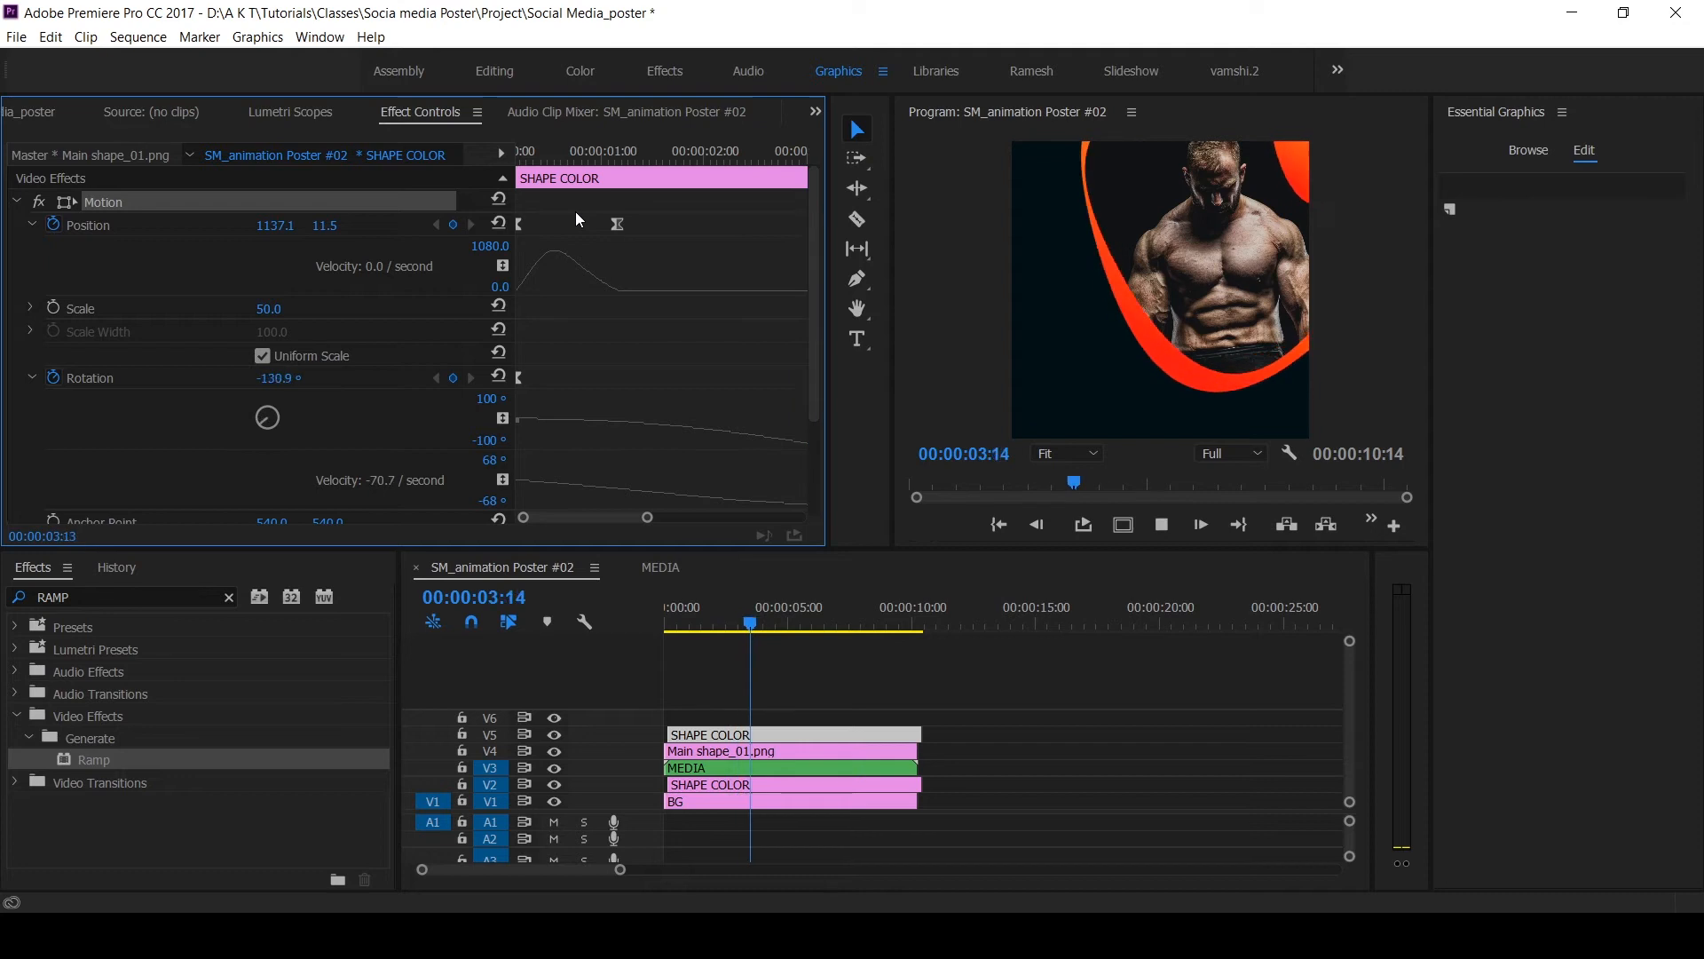
pyautogui.press('space')
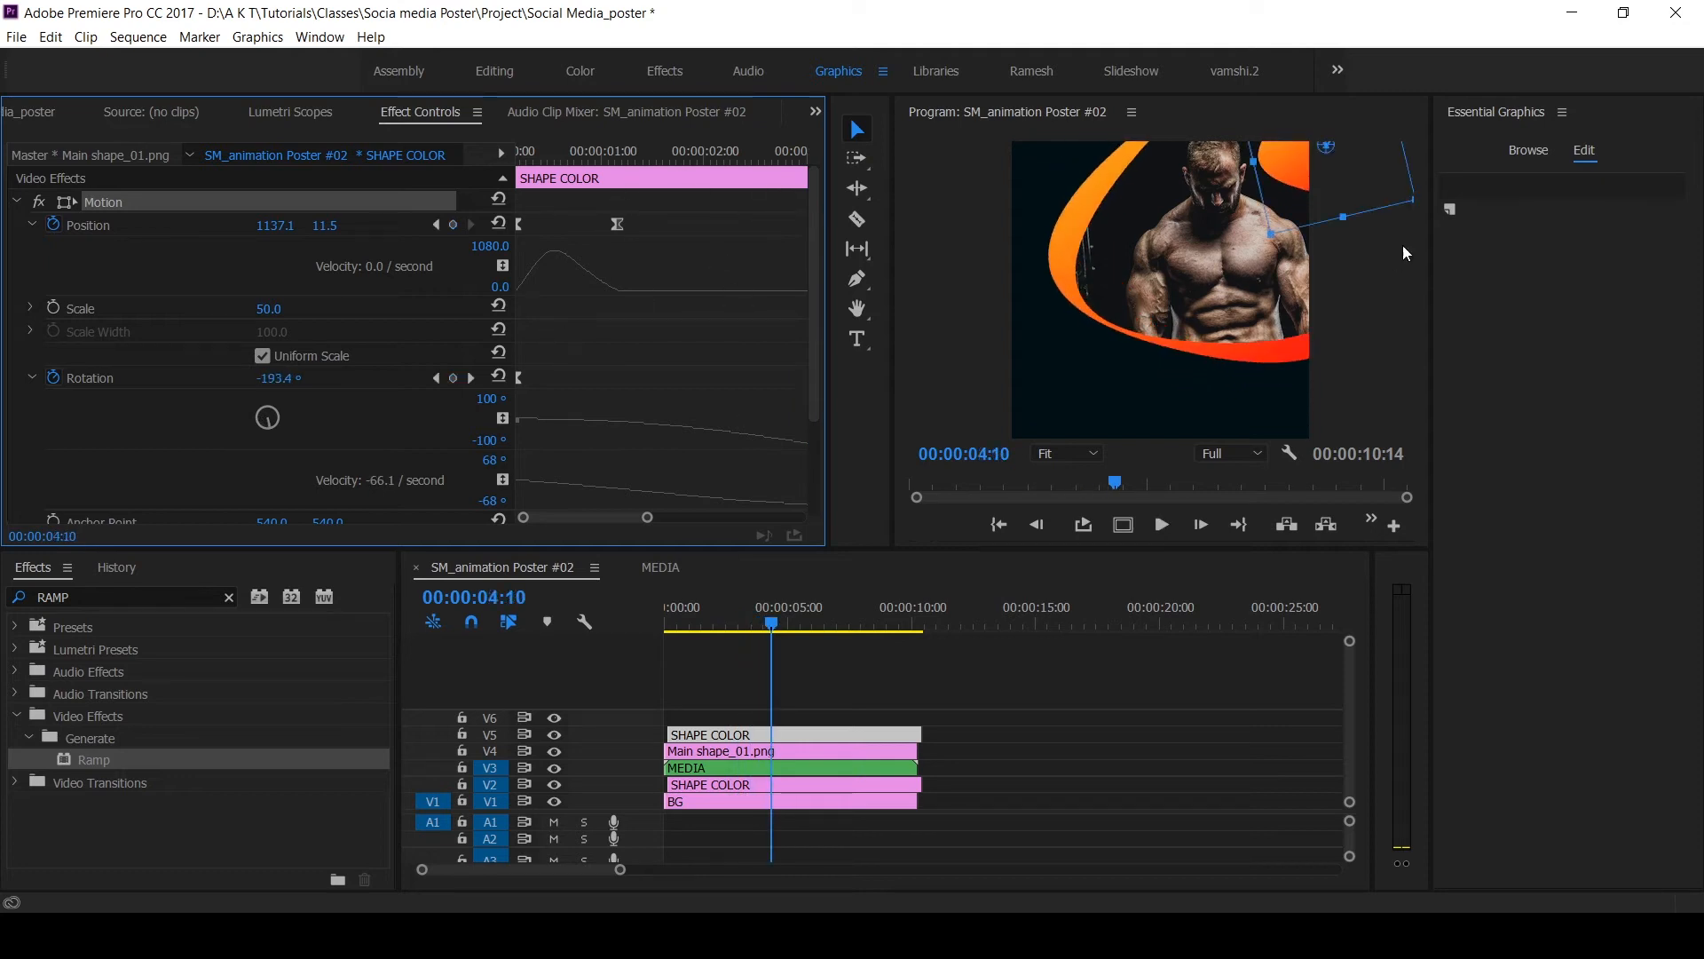
# Duplicate the V5 SHAPE COLOR clip onto V6 and move its ending position keyframe to the poster's lower-left corner, about 65, 1087.5
pyautogui.moveTo(778, 740); pyautogui.dragTo(793, 715)
pyautogui.click(200, 204)
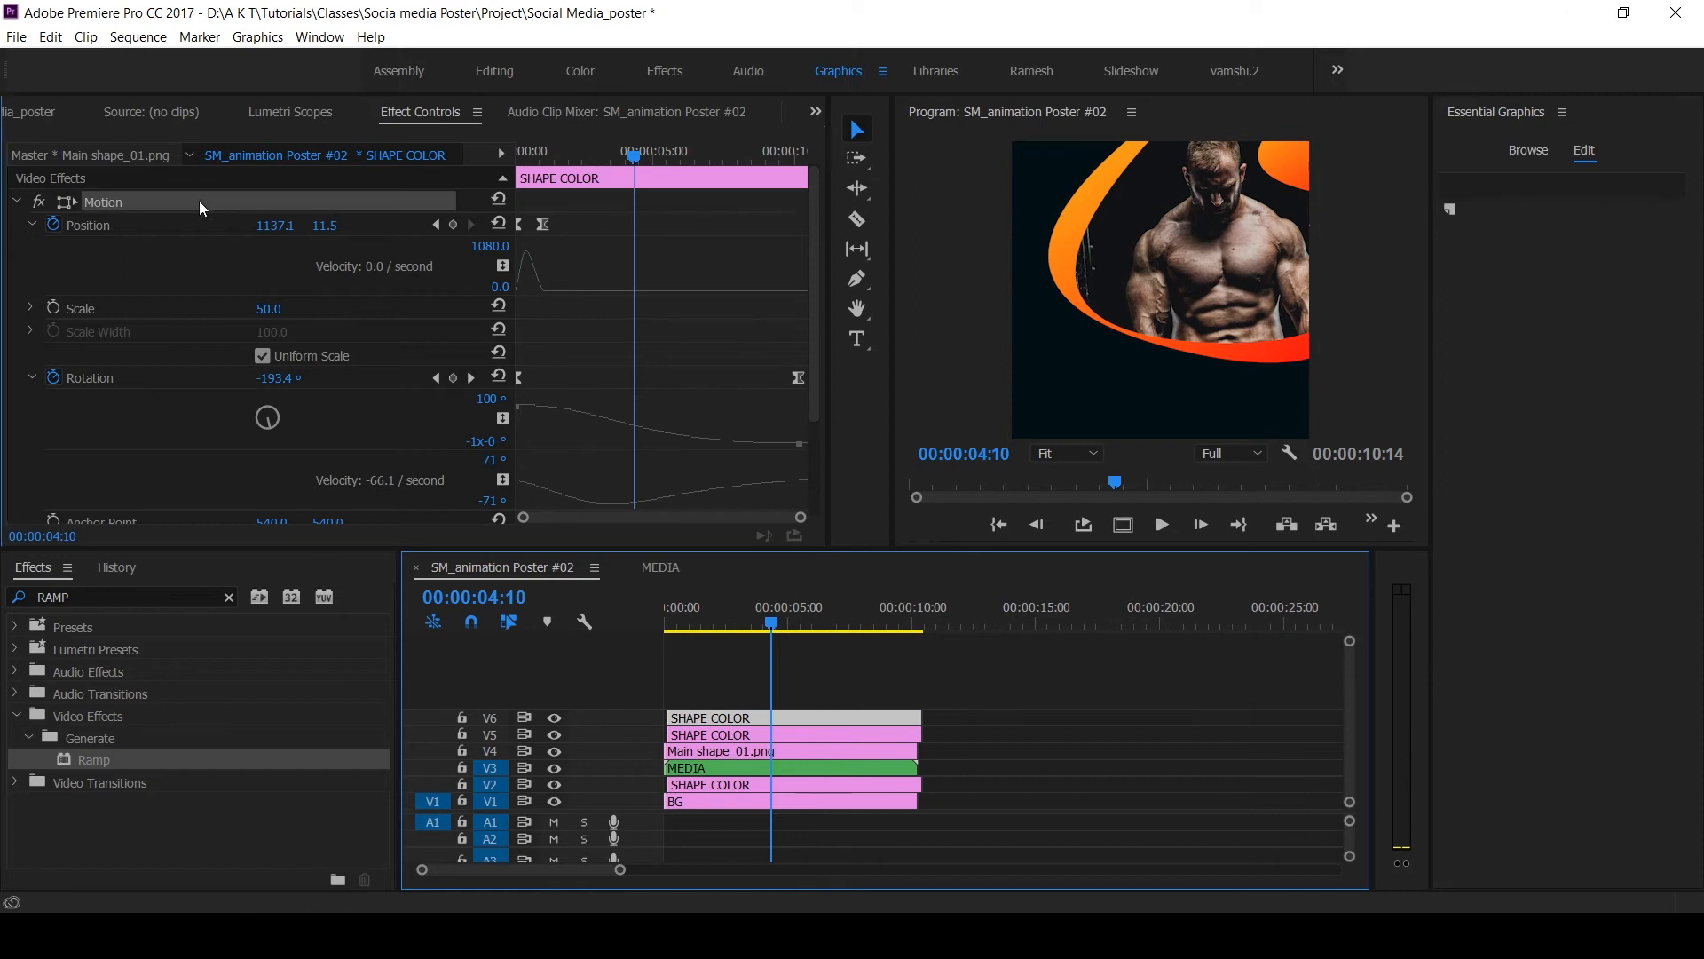
pyautogui.click(435, 225)
pyautogui.click(1007, 422)
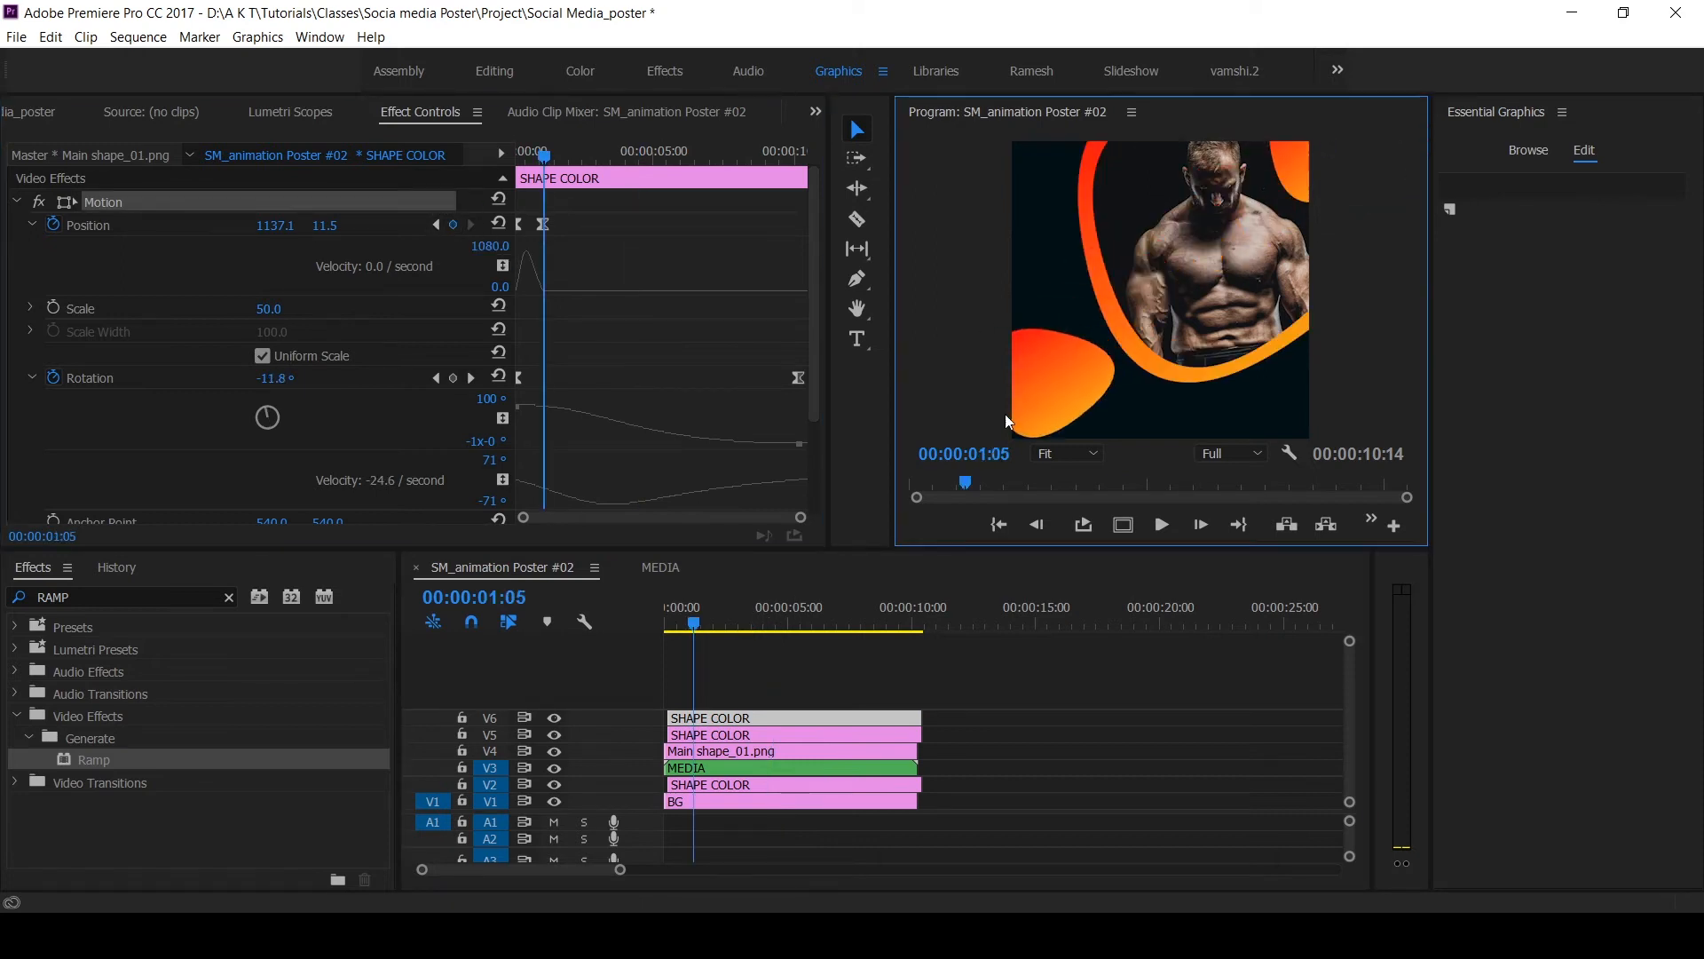
pyautogui.moveTo(1009, 421); pyautogui.dragTo(1076, 429)
# Set the V6 SHAPE COLOR clip's scale to 75
pyautogui.click(270, 308)
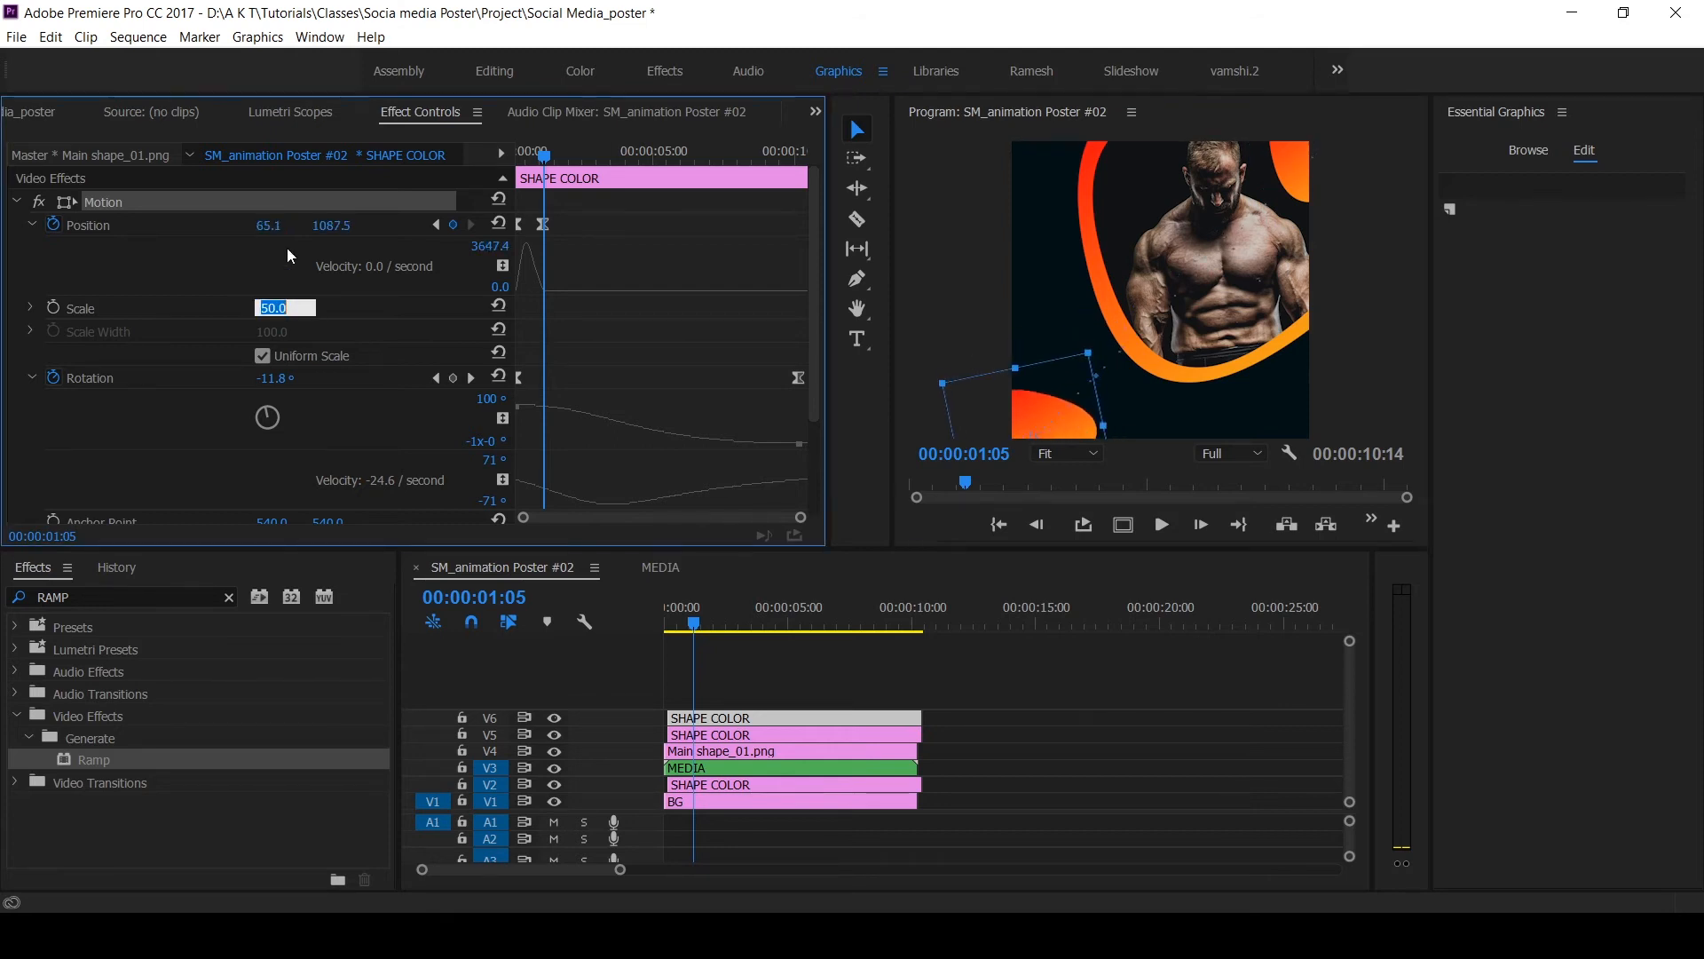
pyautogui.write('75')
pyautogui.press('Return')
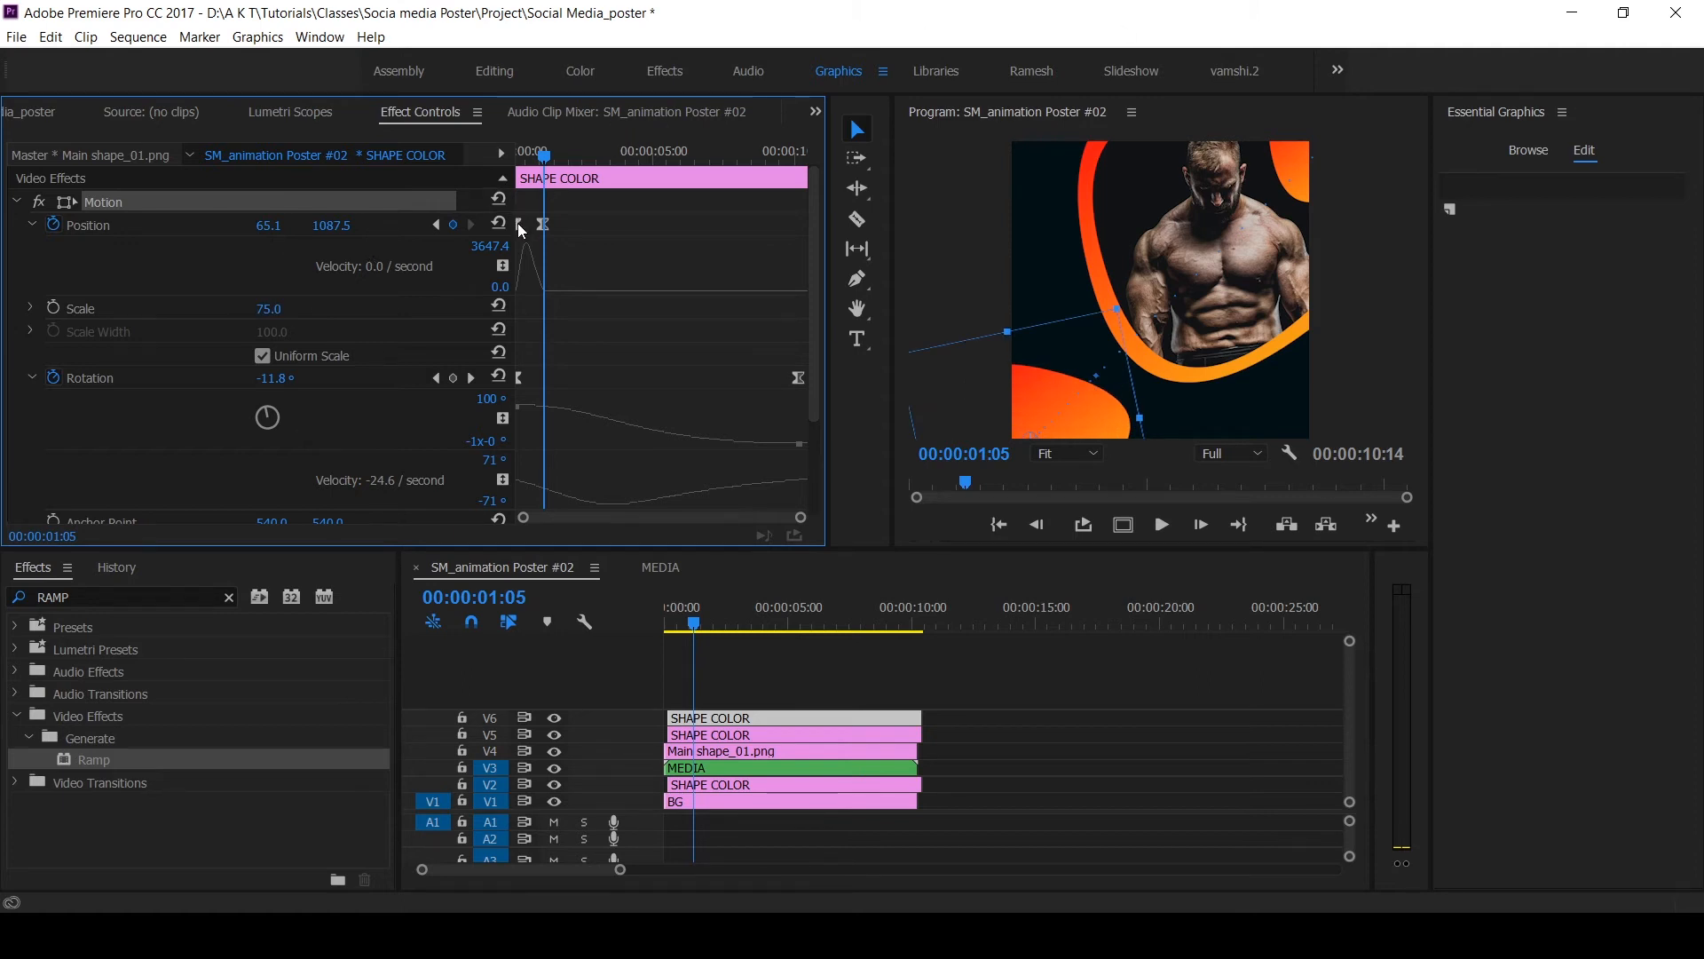
# Move the V6 SHAPE COLOR clip's starting position keyframe outside the poster's lower-left corner, about -289, 1241, and play back the entrance
pyautogui.press('Delete')
pyautogui.moveTo(545, 154); pyautogui.dragTo(198, 53)
pyautogui.moveTo(1036, 407); pyautogui.dragTo(1018, 443)
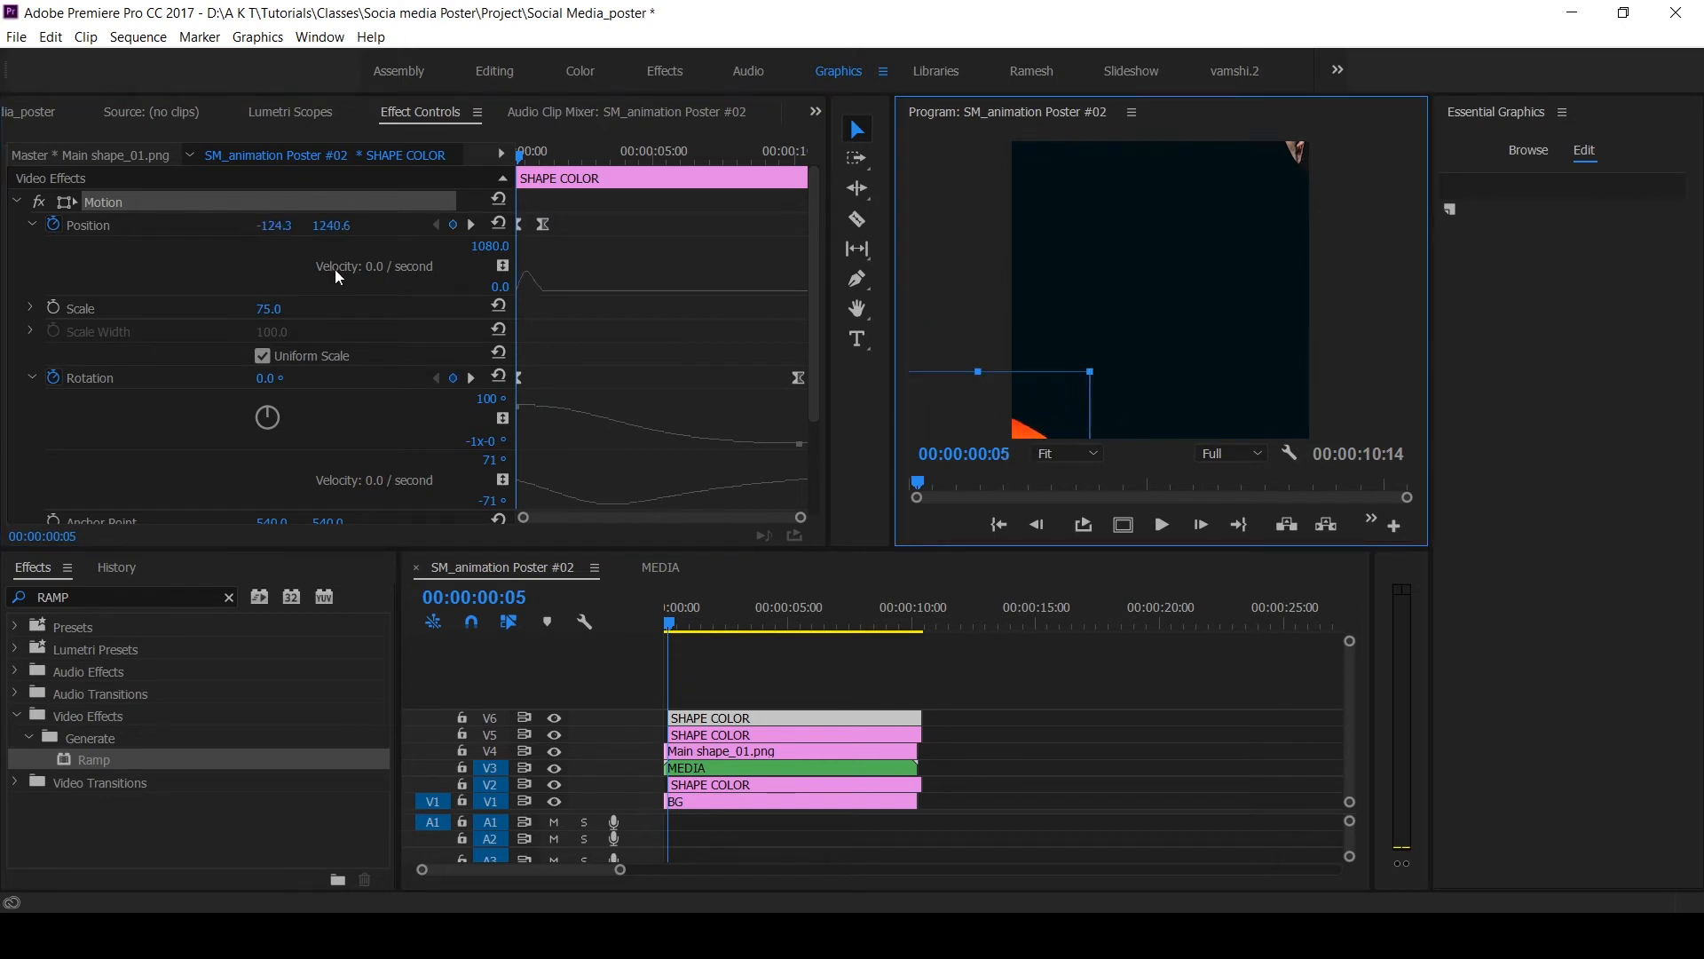
pyautogui.click(264, 235)
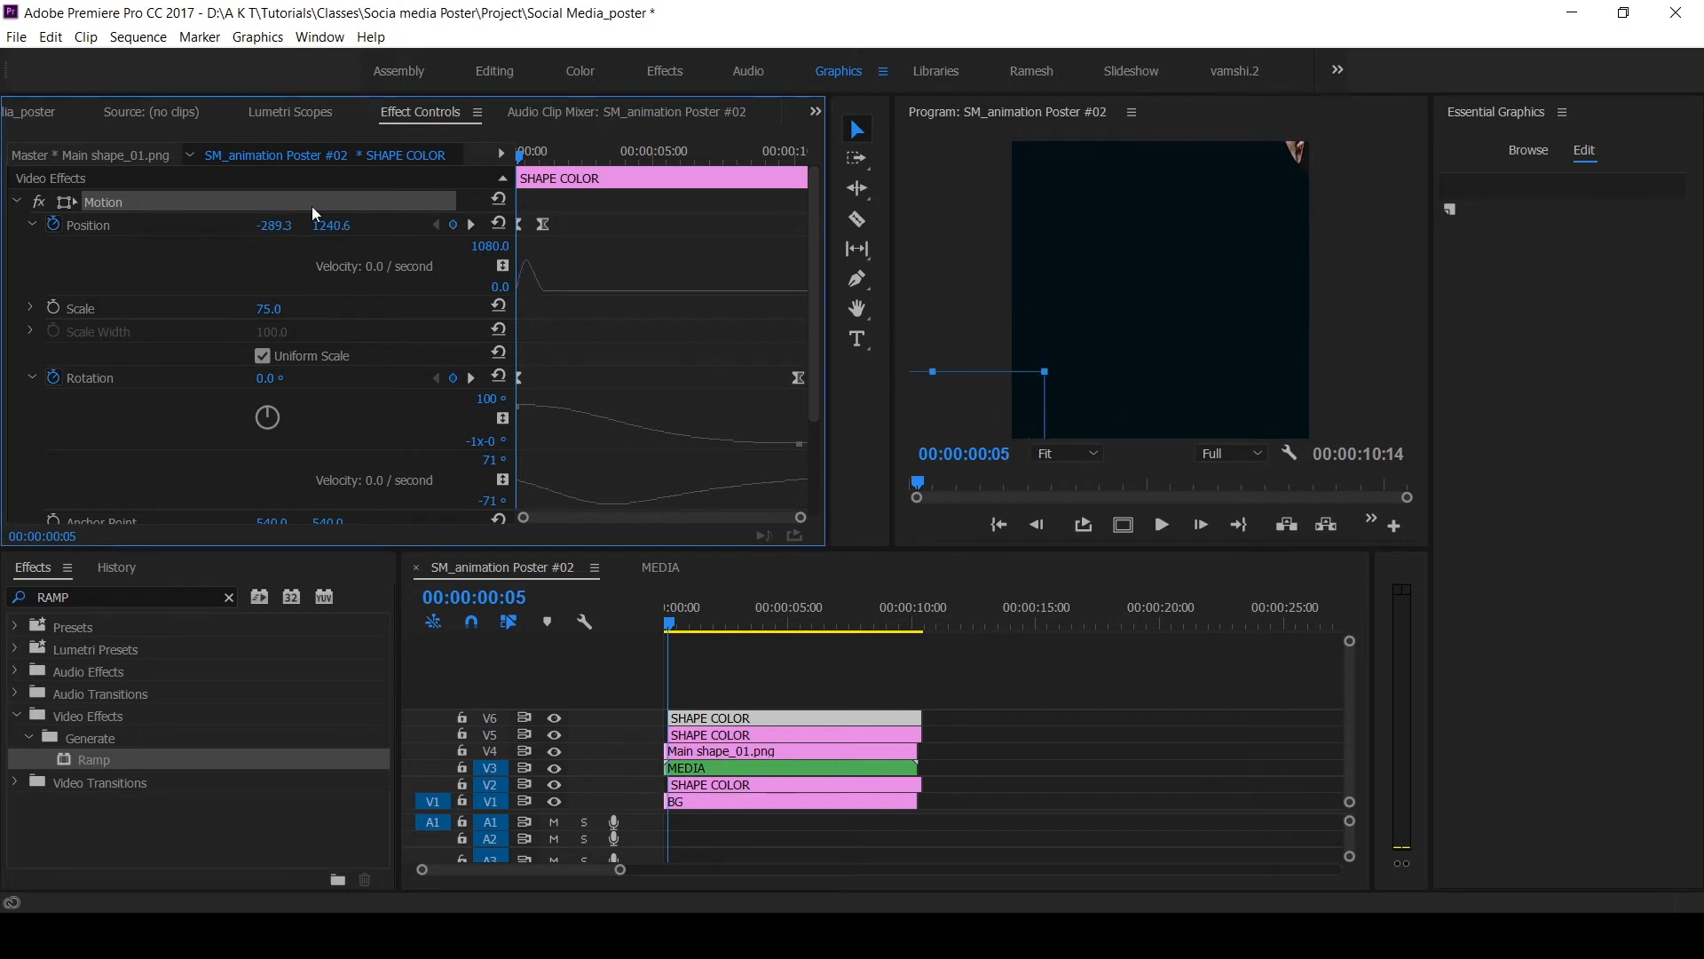
pyautogui.press('space')
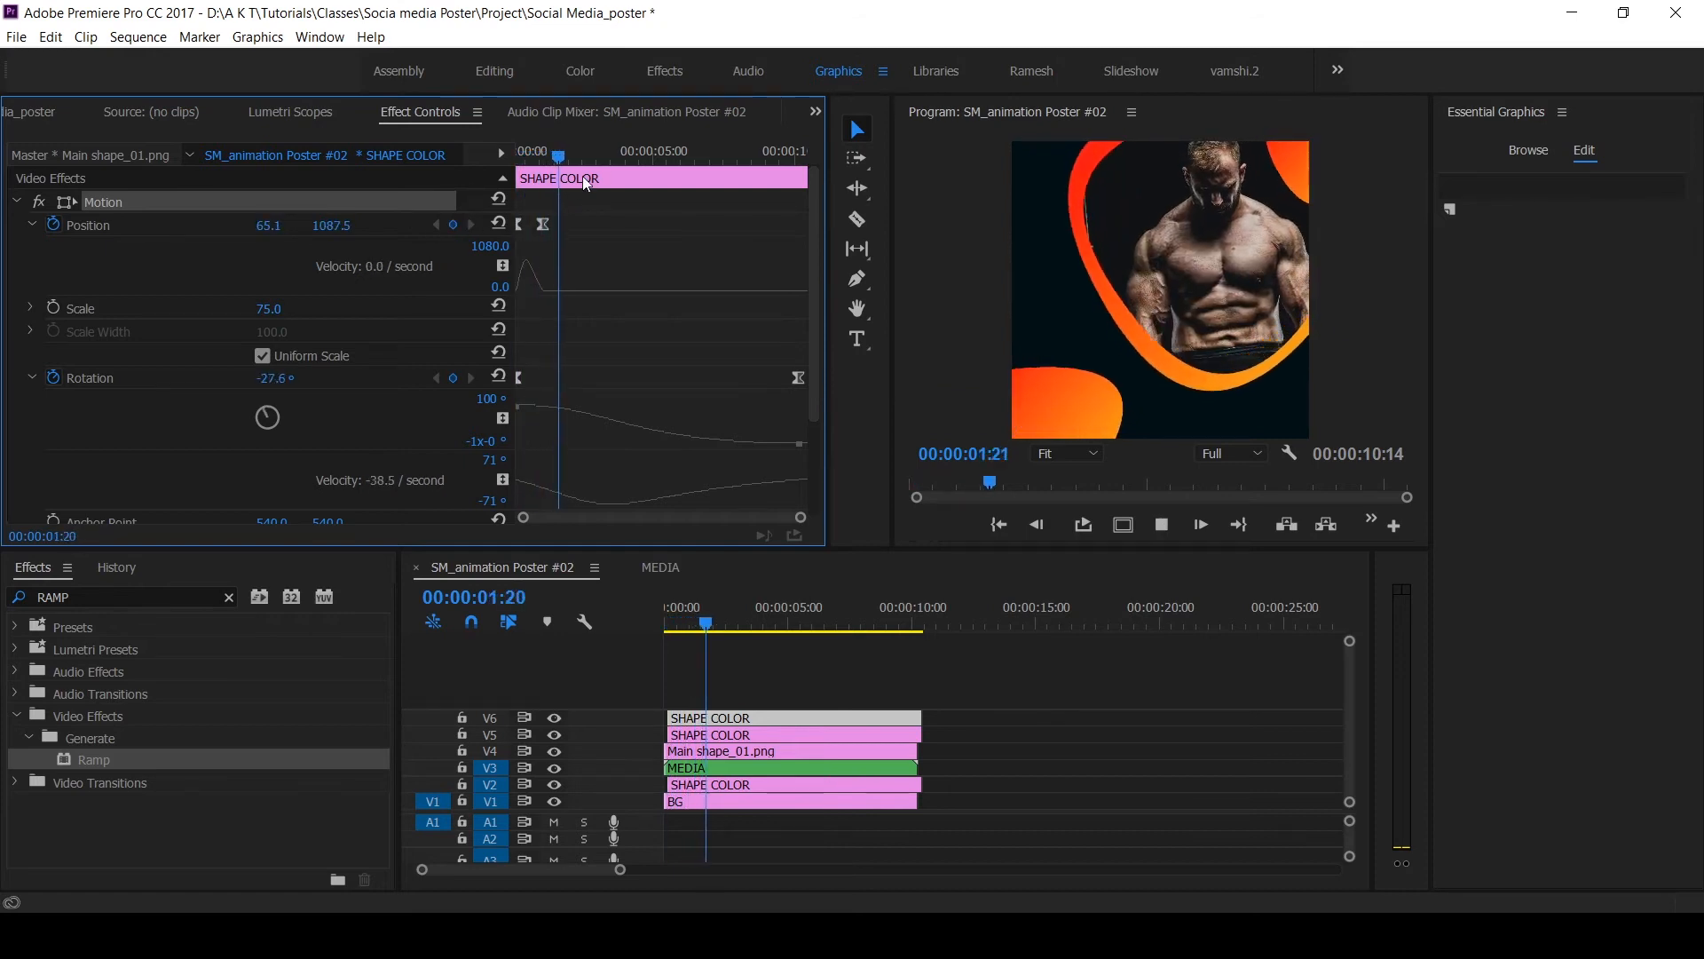
pyautogui.press('space')
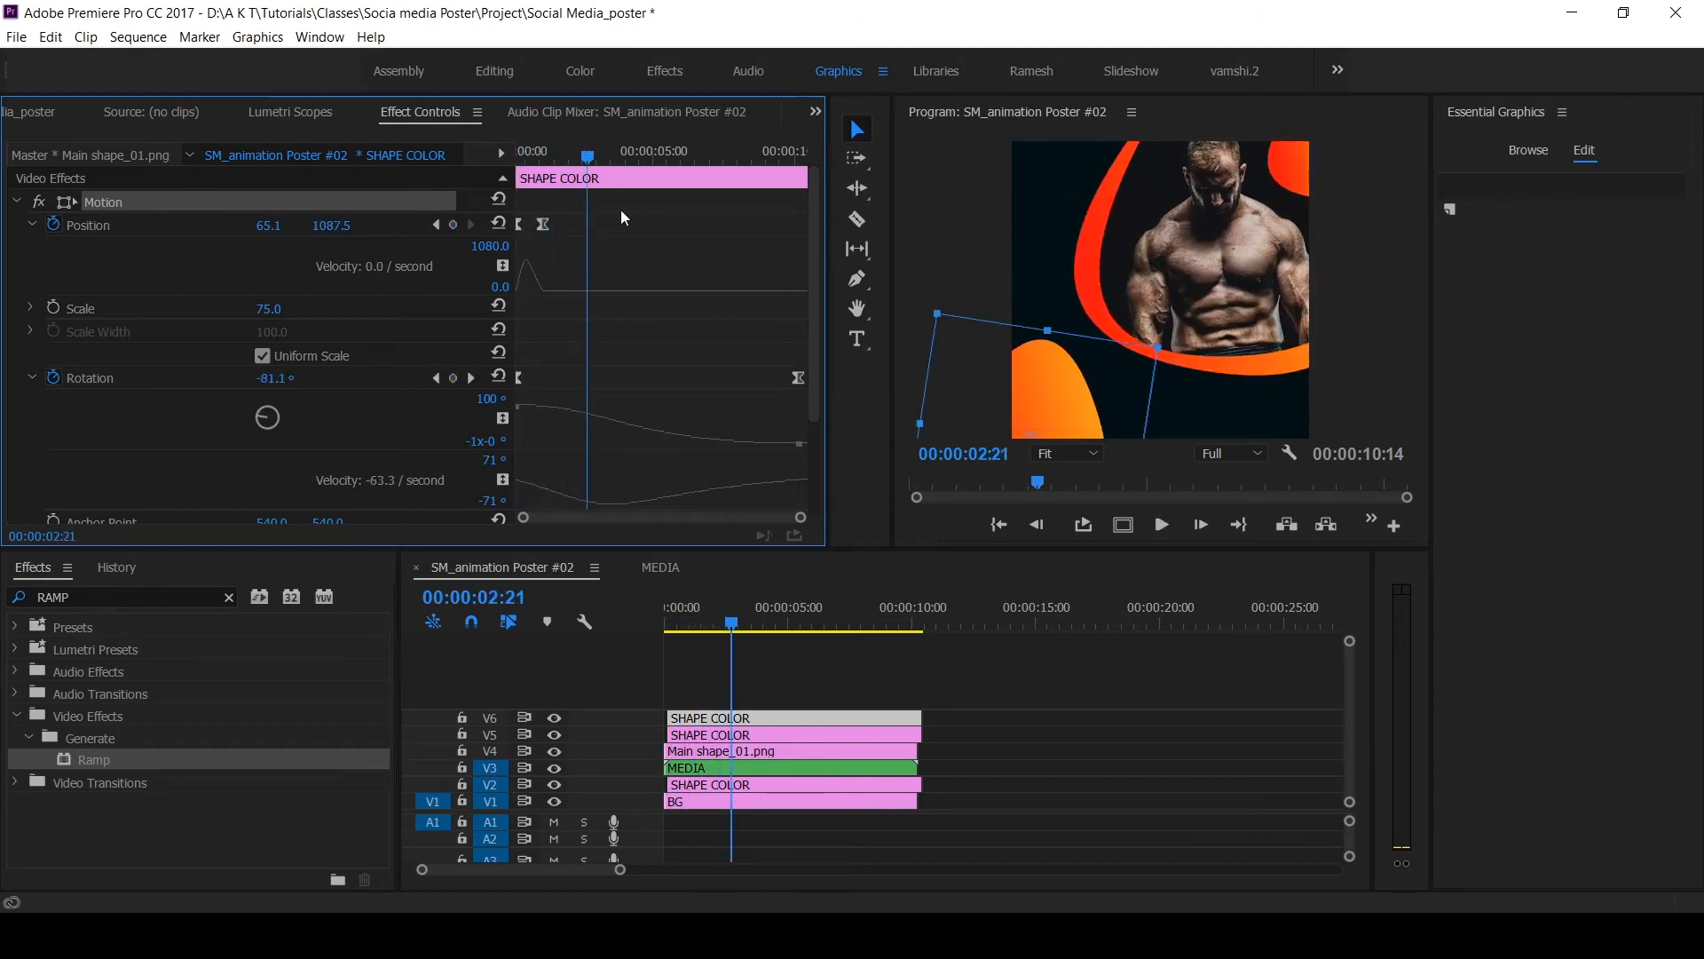
# Shift the V6 SHAPE COLOR clip's ending position keyframe further into the lower-left corner, about -57, 1210, and replay the animation
pyautogui.click(435, 226)
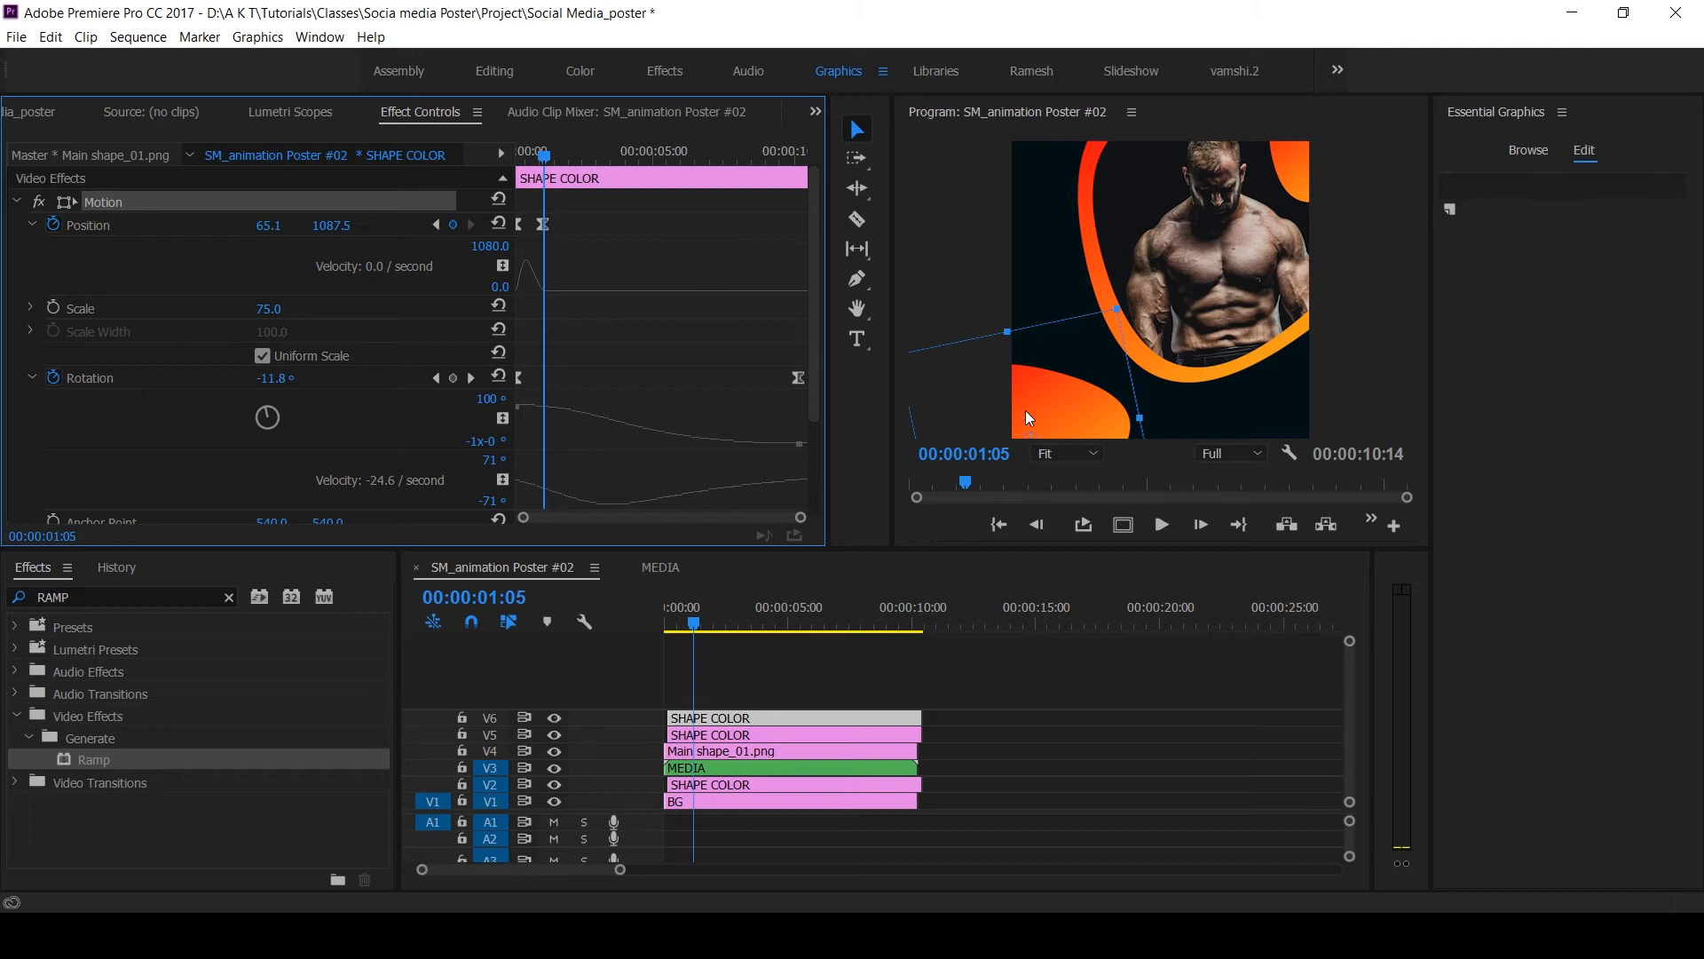
pyautogui.moveTo(1027, 417); pyautogui.dragTo(1022, 448)
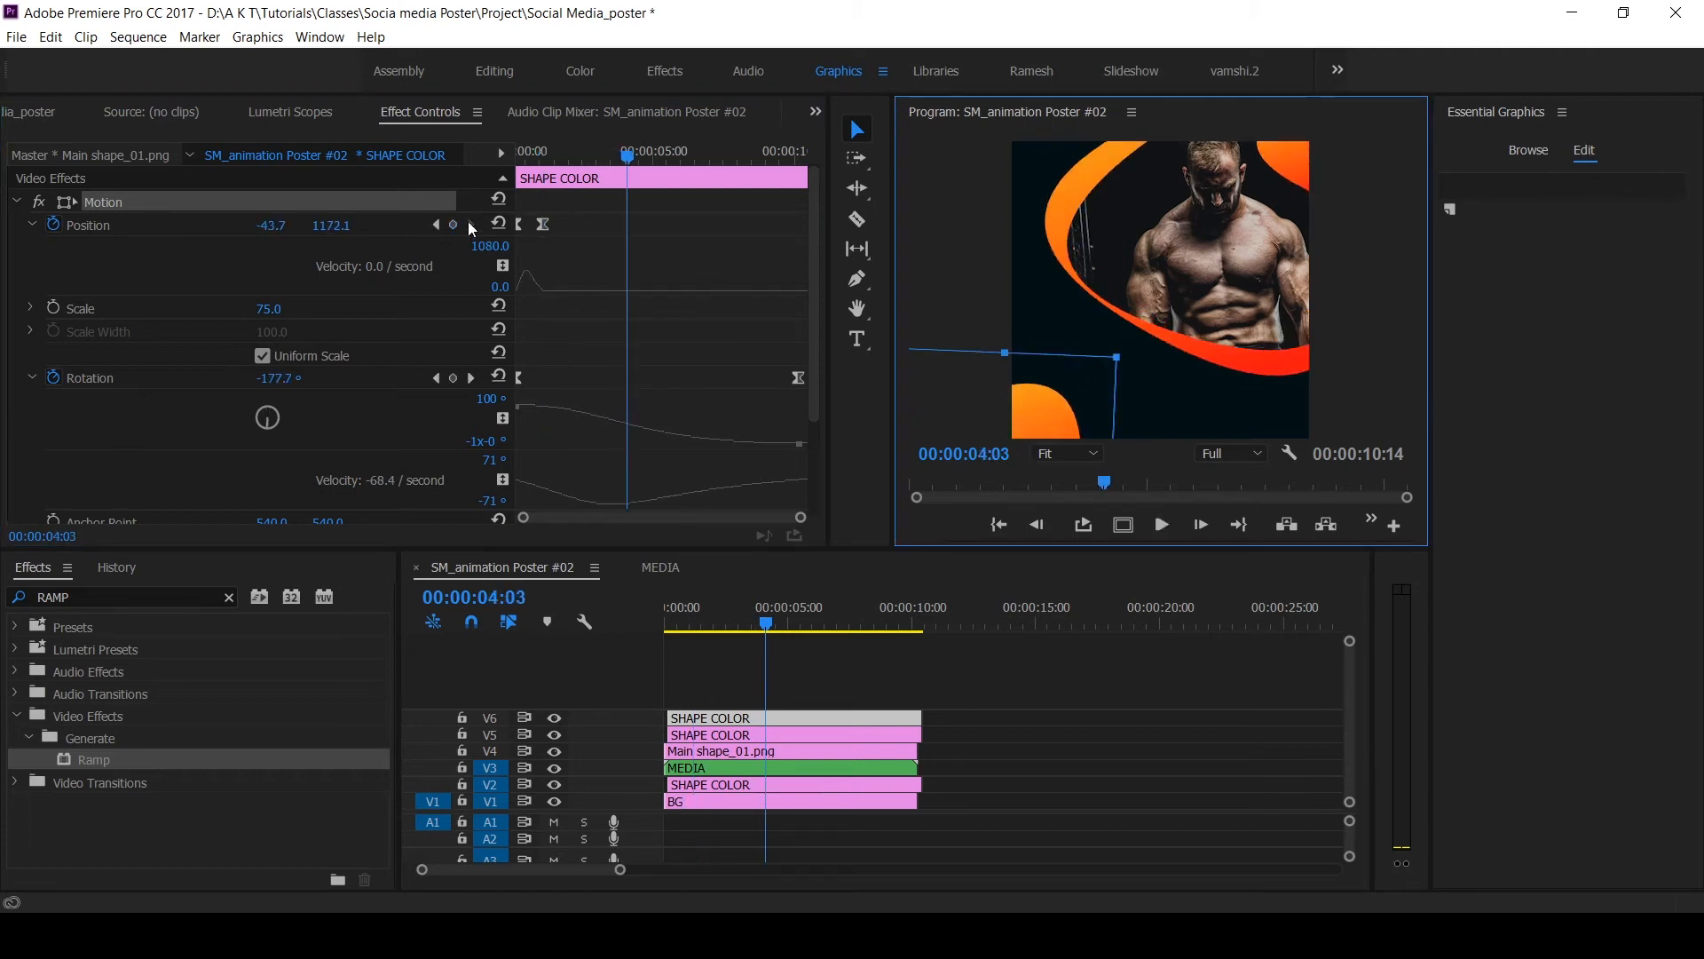
pyautogui.click(436, 226)
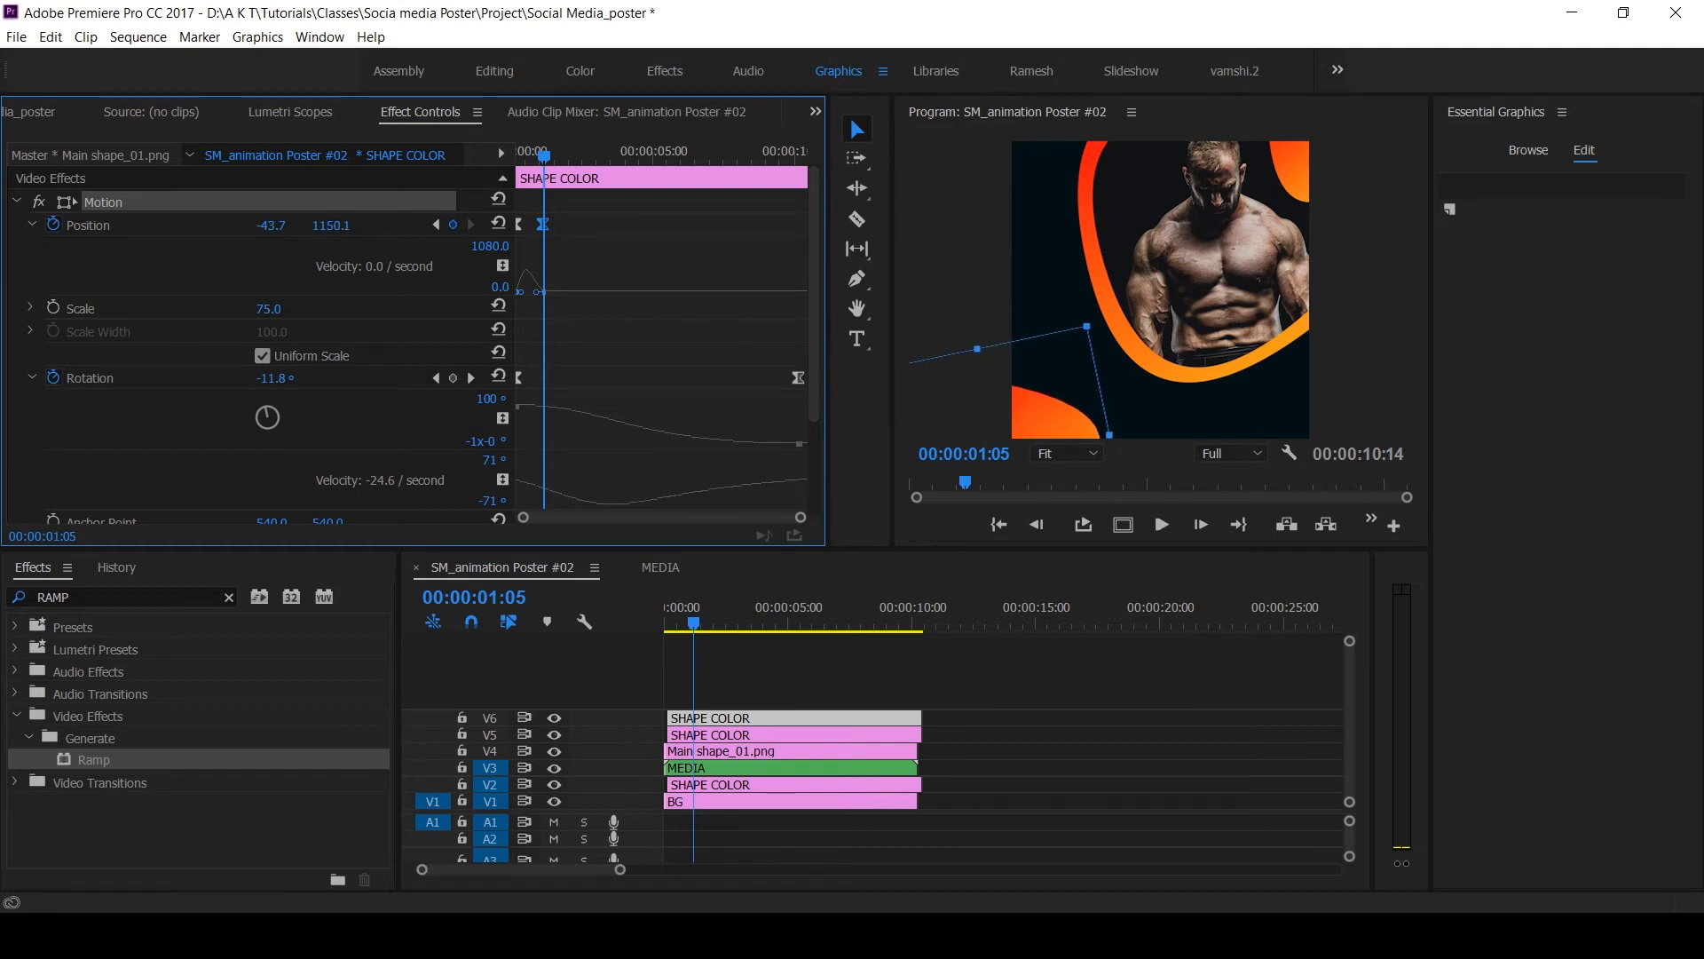
pyautogui.press('Home')
pyautogui.press('space')
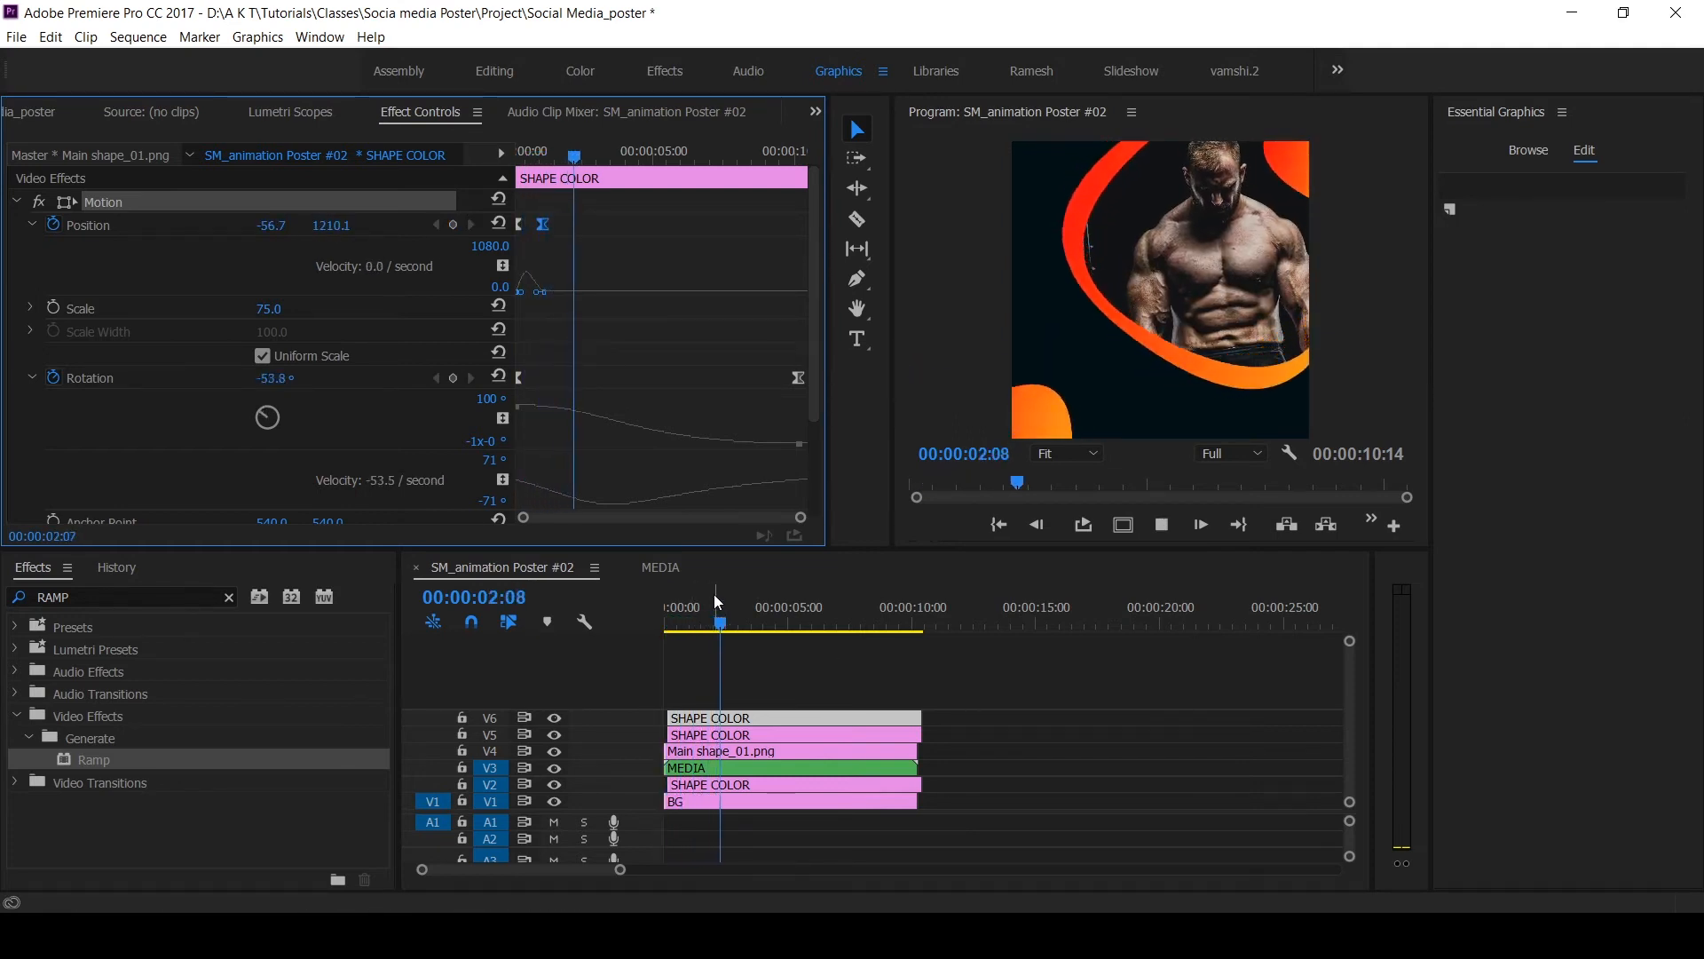
# Examine the poster composition full screen at about 2 seconds
pyautogui.click(715, 599)
pyautogui.press('=')
pyautogui.press('=')
pyautogui.press('=')
pyautogui.press('=')
pyautogui.moveTo(985, 549); pyautogui.dragTo(987, 648)
pyautogui.hotkey('ctrl', '`')
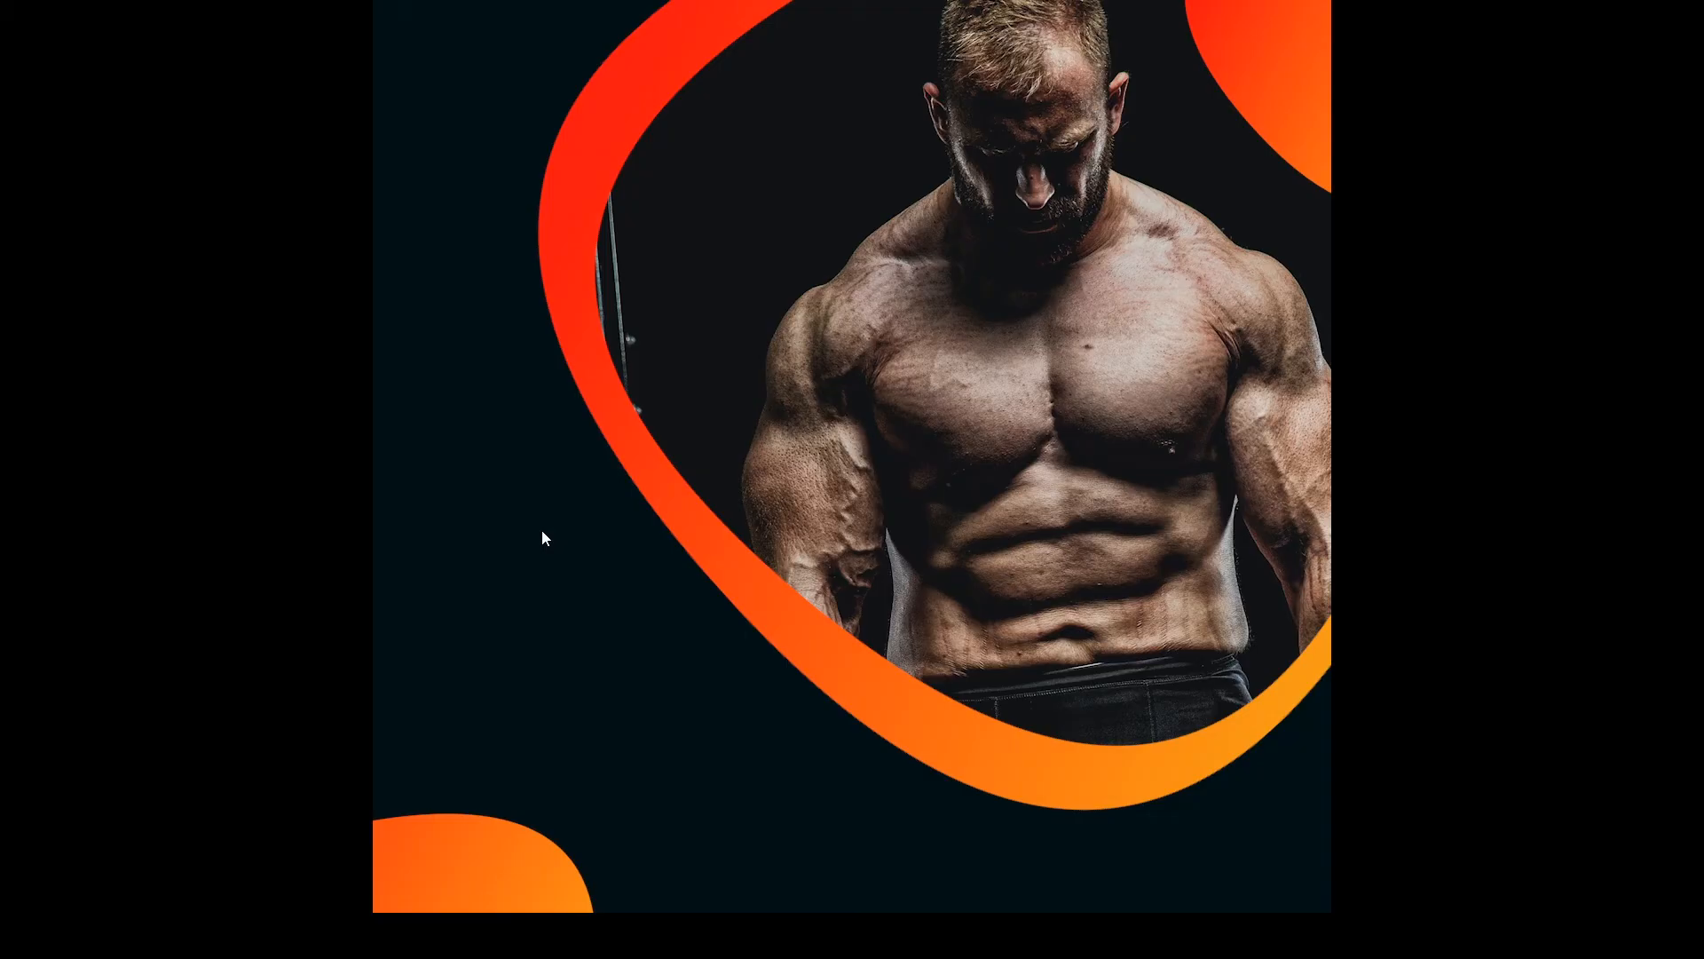
pyautogui.hotkey('ctrl', '`')
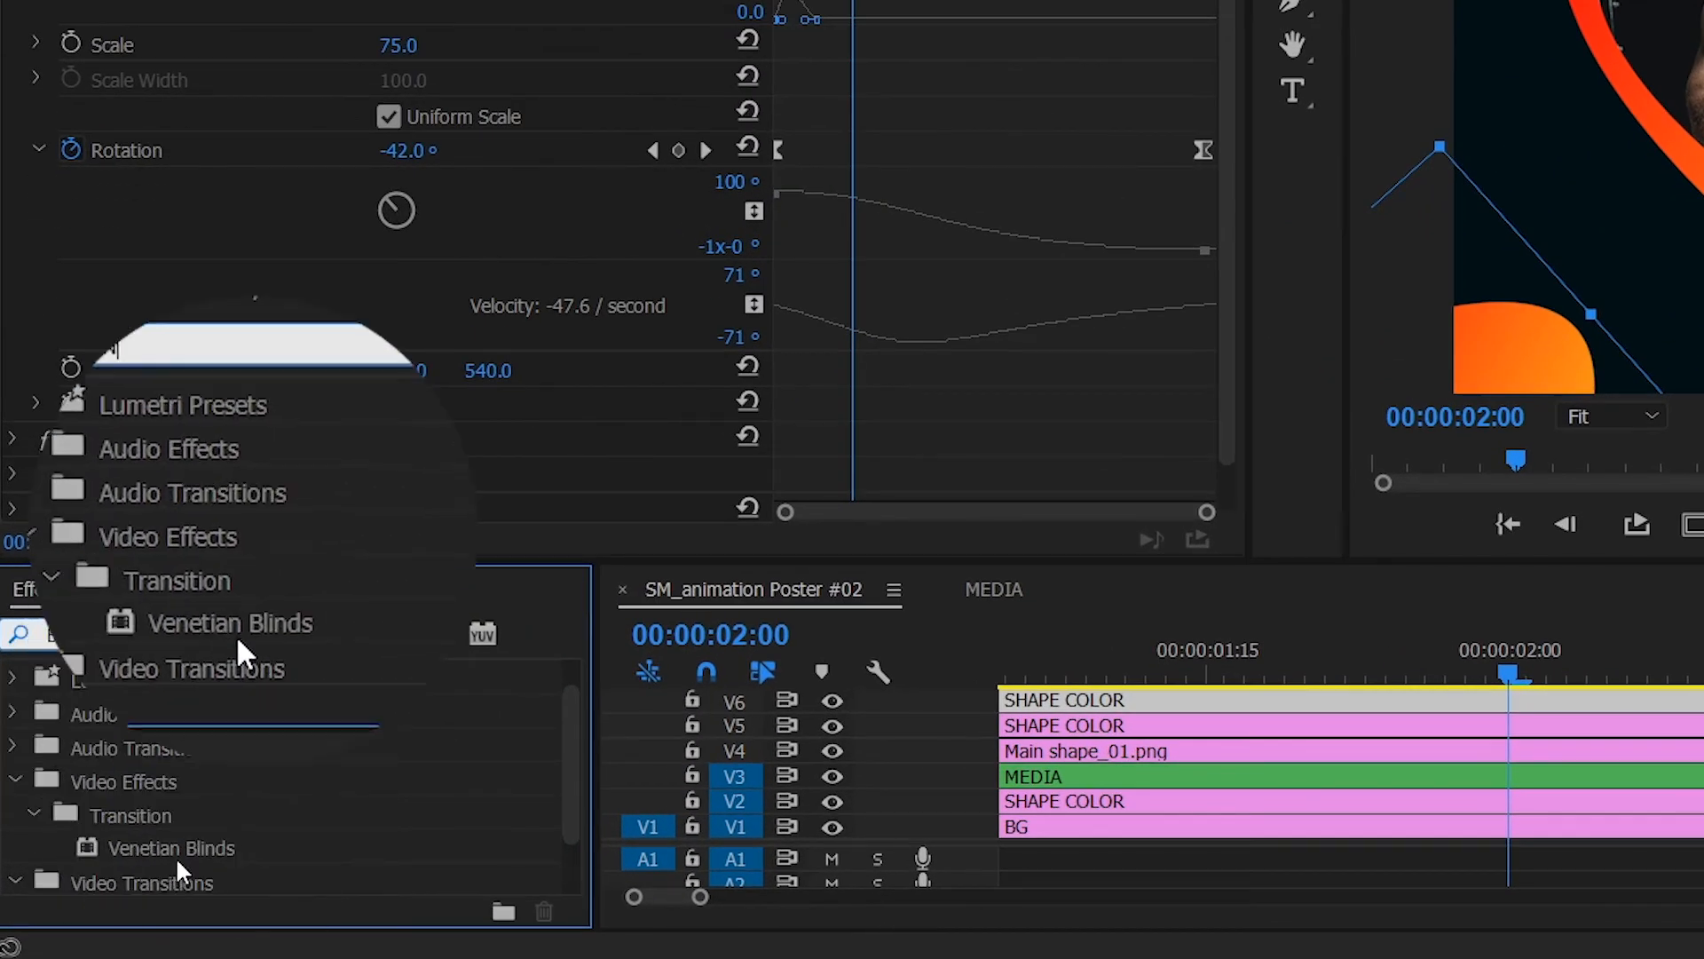
# Apply the Venetian Blinds effect to the BG clip on V1 with a transition completion of 12%
pyautogui.moveTo(169, 856); pyautogui.dragTo(1230, 827)
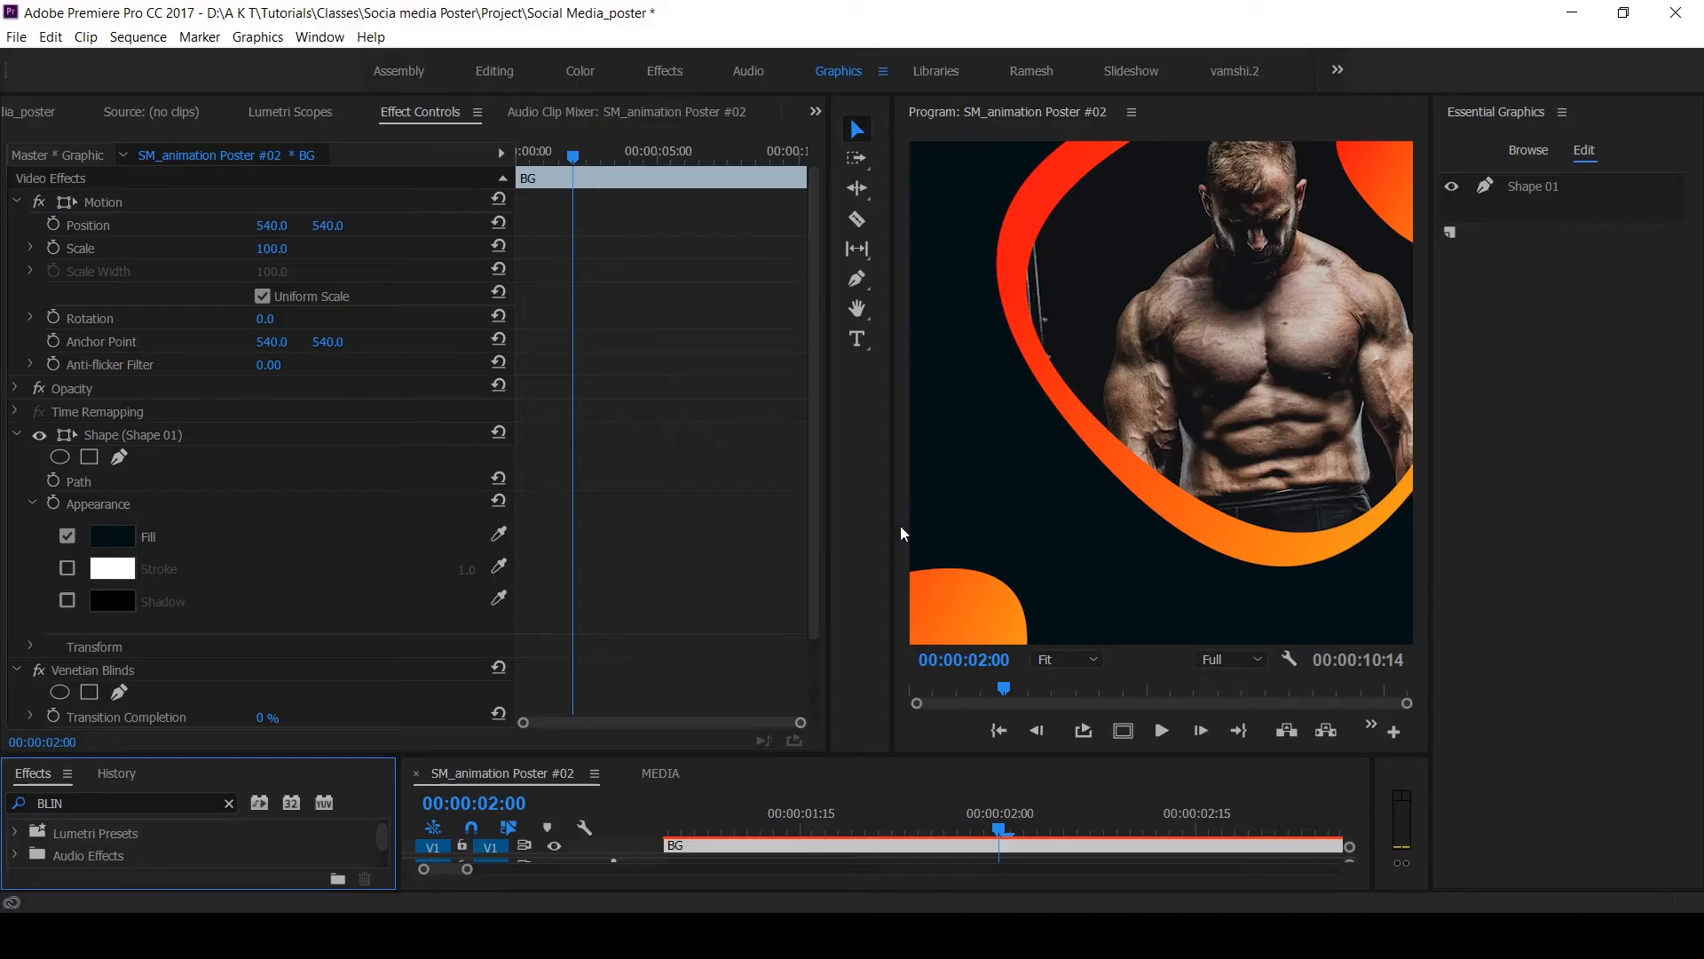
pyautogui.moveTo(724, 756); pyautogui.dragTo(724, 613)
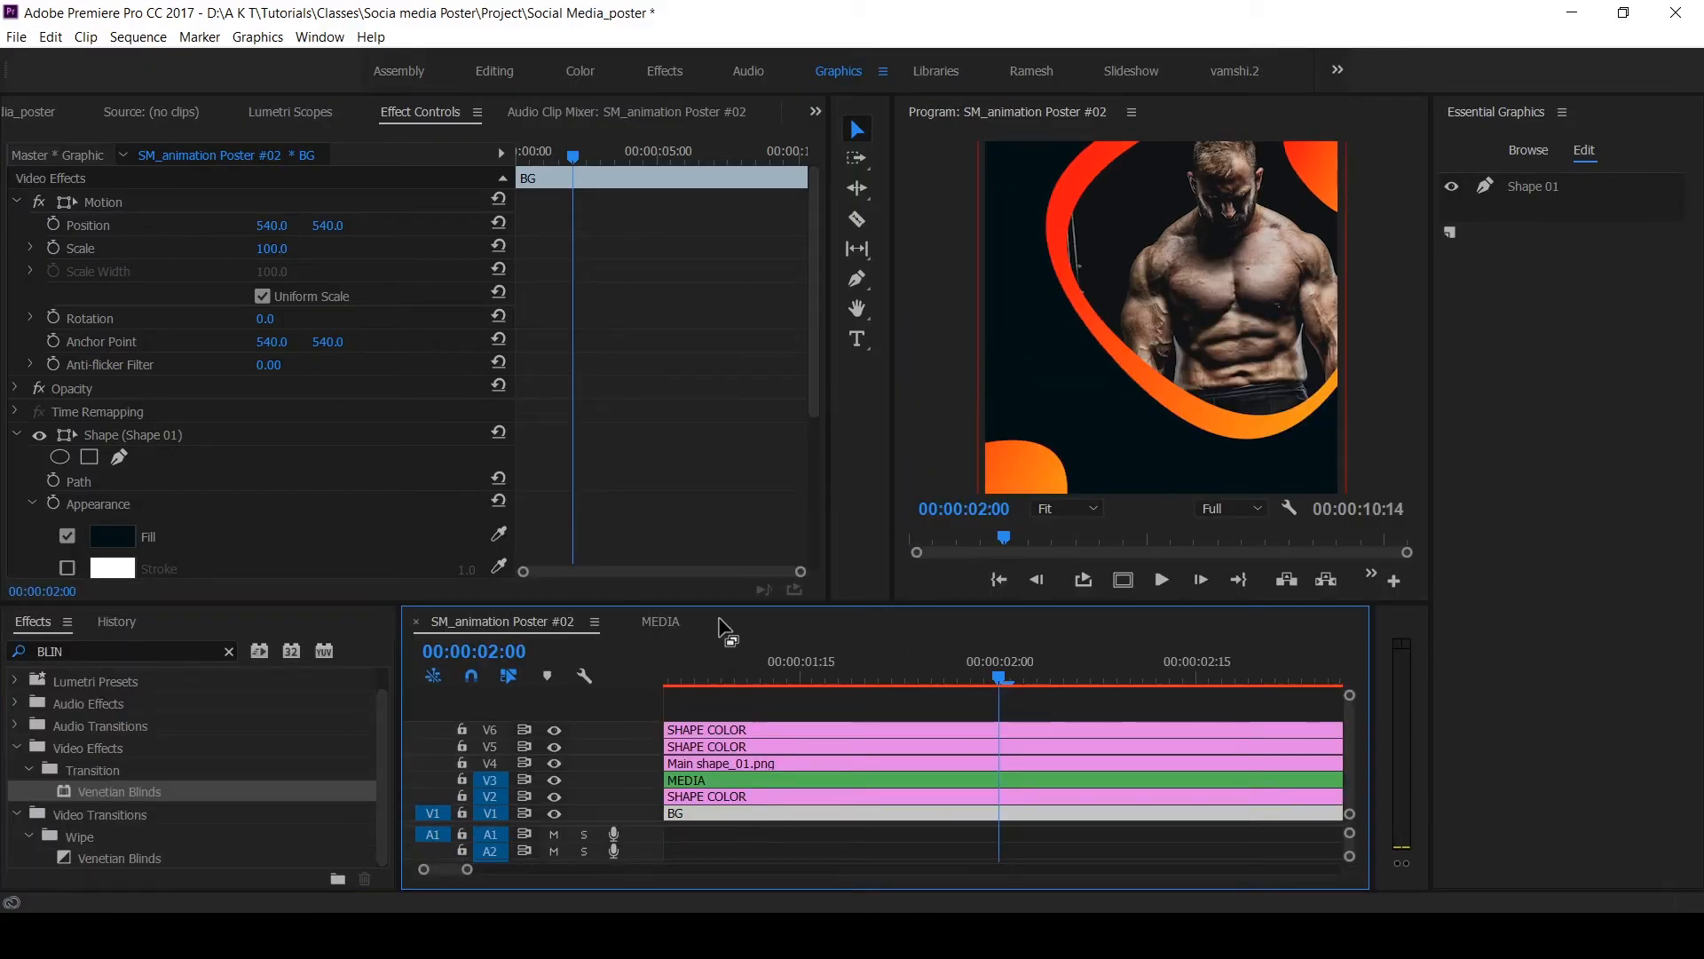
pyautogui.scroll(-5, 712, 333)
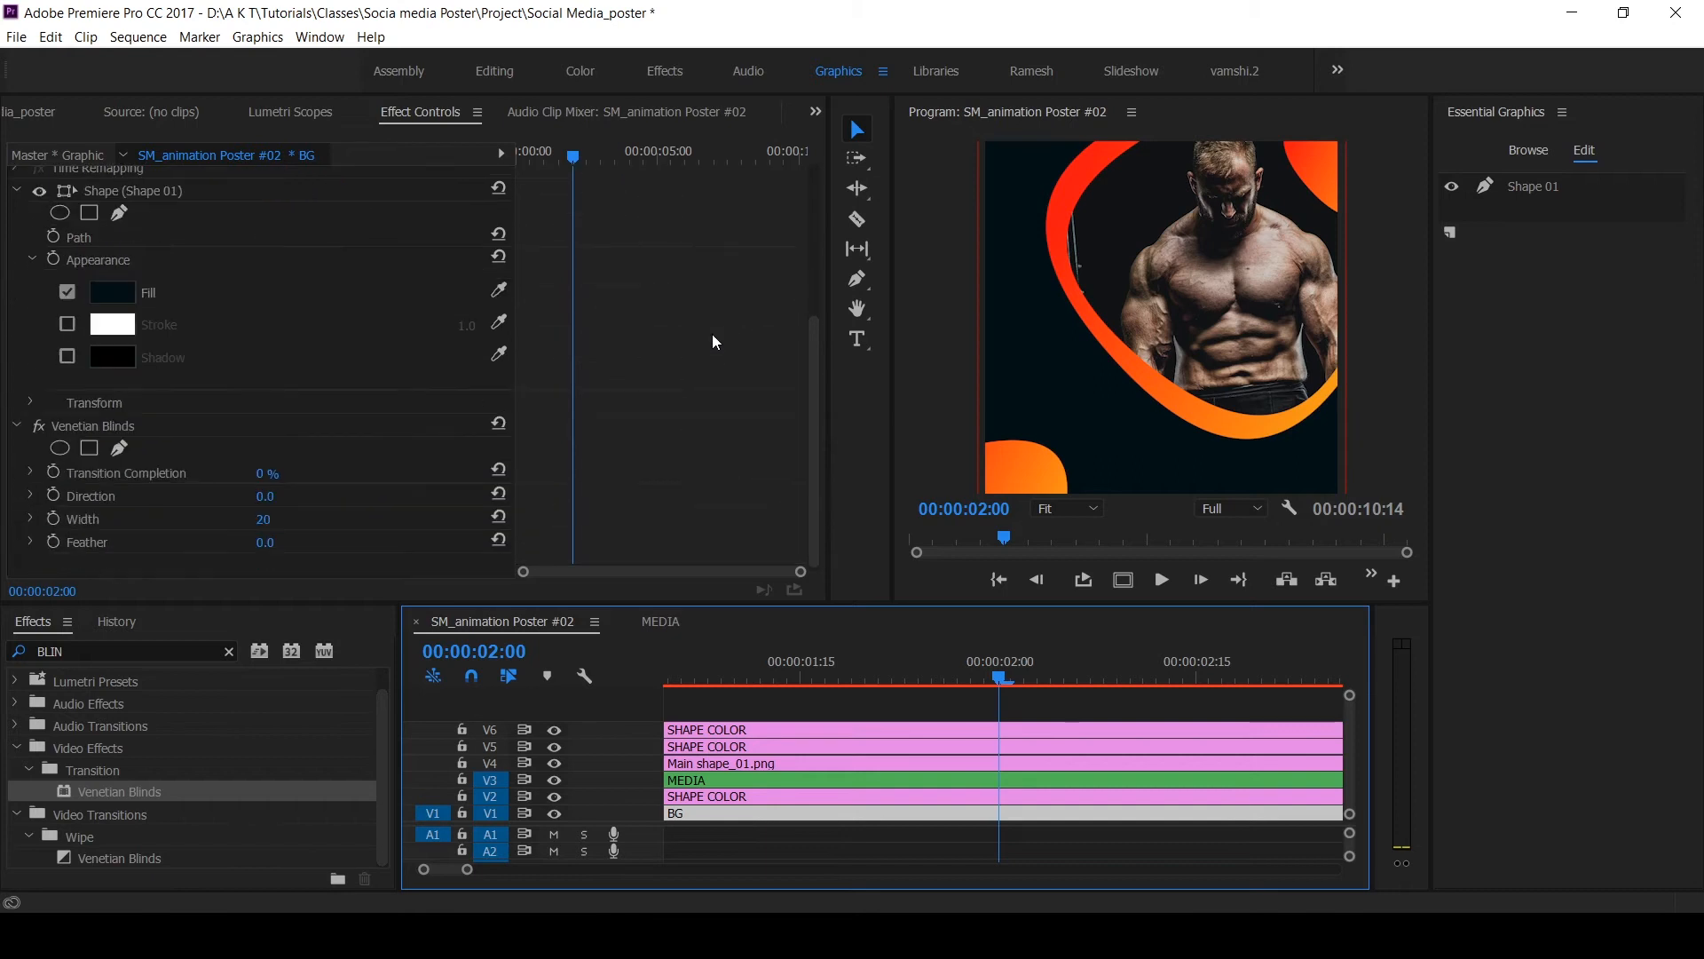
pyautogui.click(261, 478)
pyautogui.write('12')
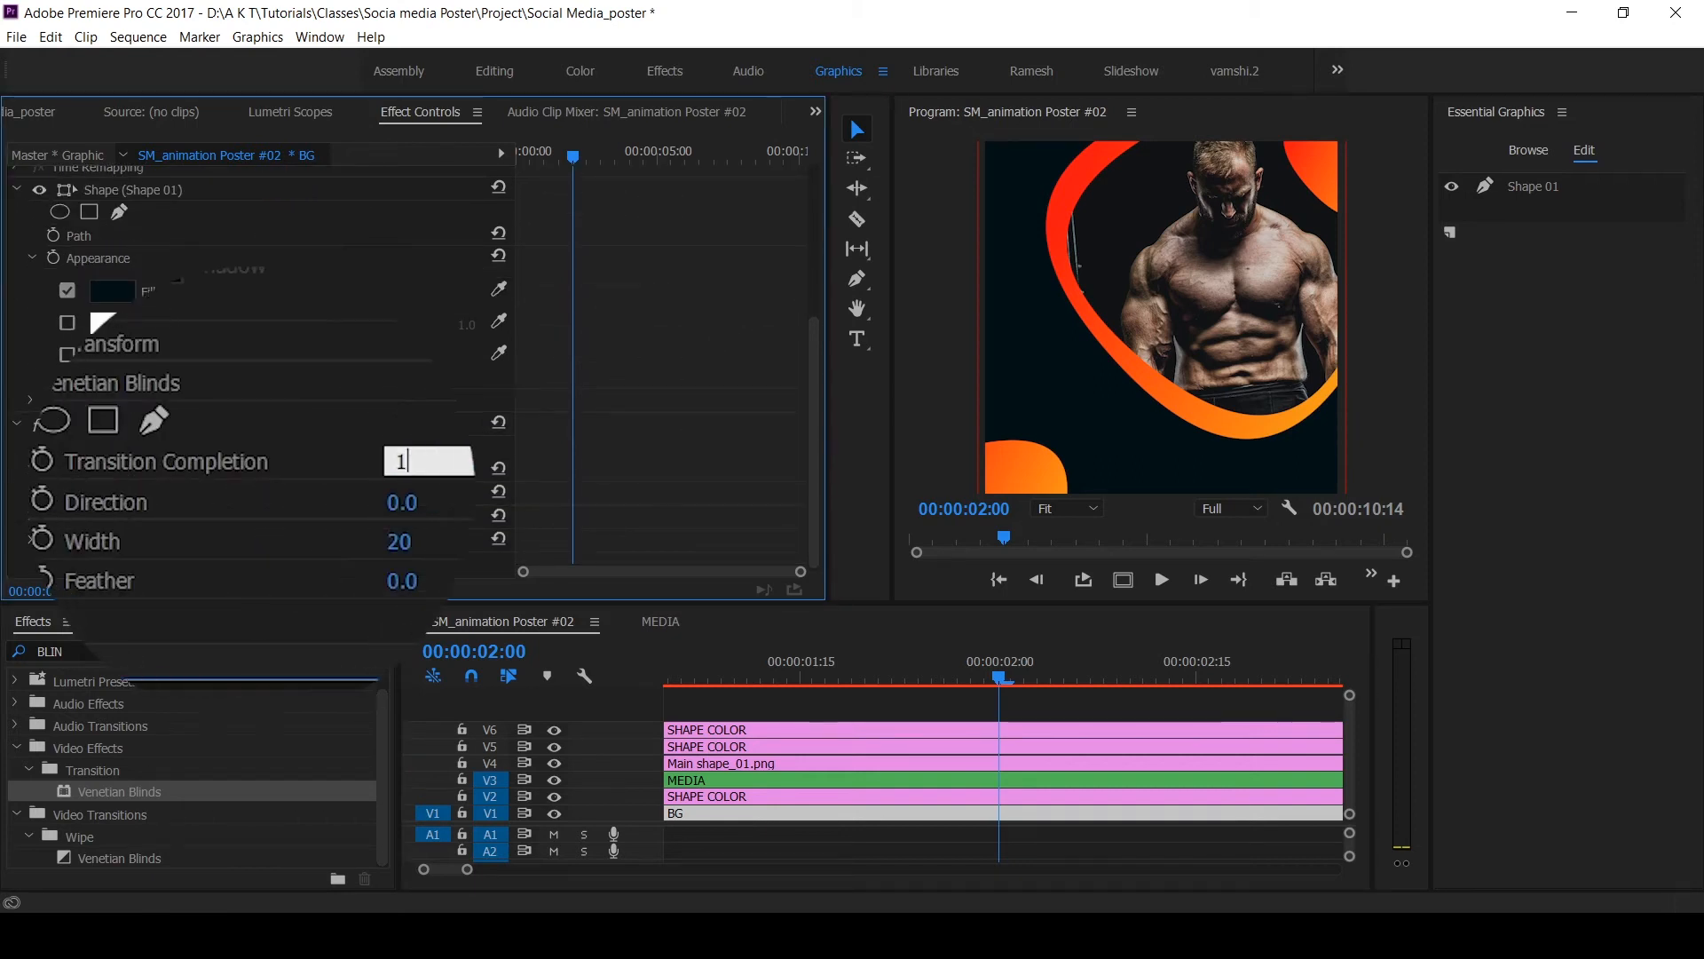
pyautogui.press('Return')
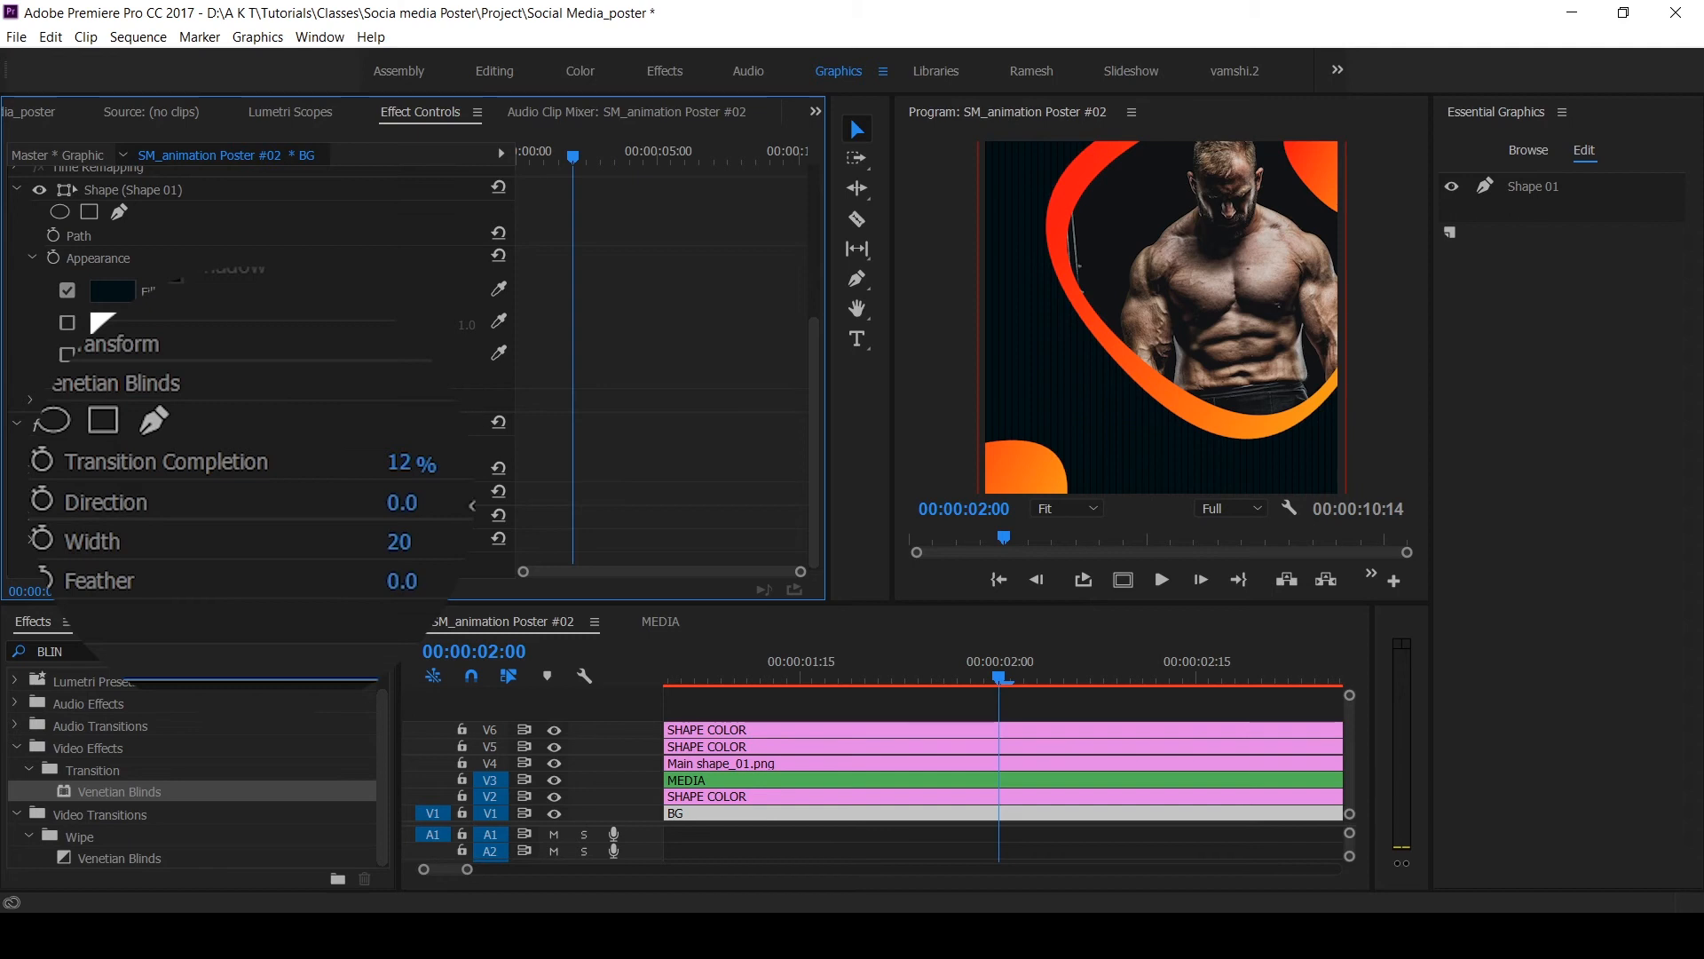
# Set the Venetian Blinds direction to 35° and width to 10 on BG, and preview the striped background full screen
pyautogui.click(449, 495)
pyautogui.write('35')
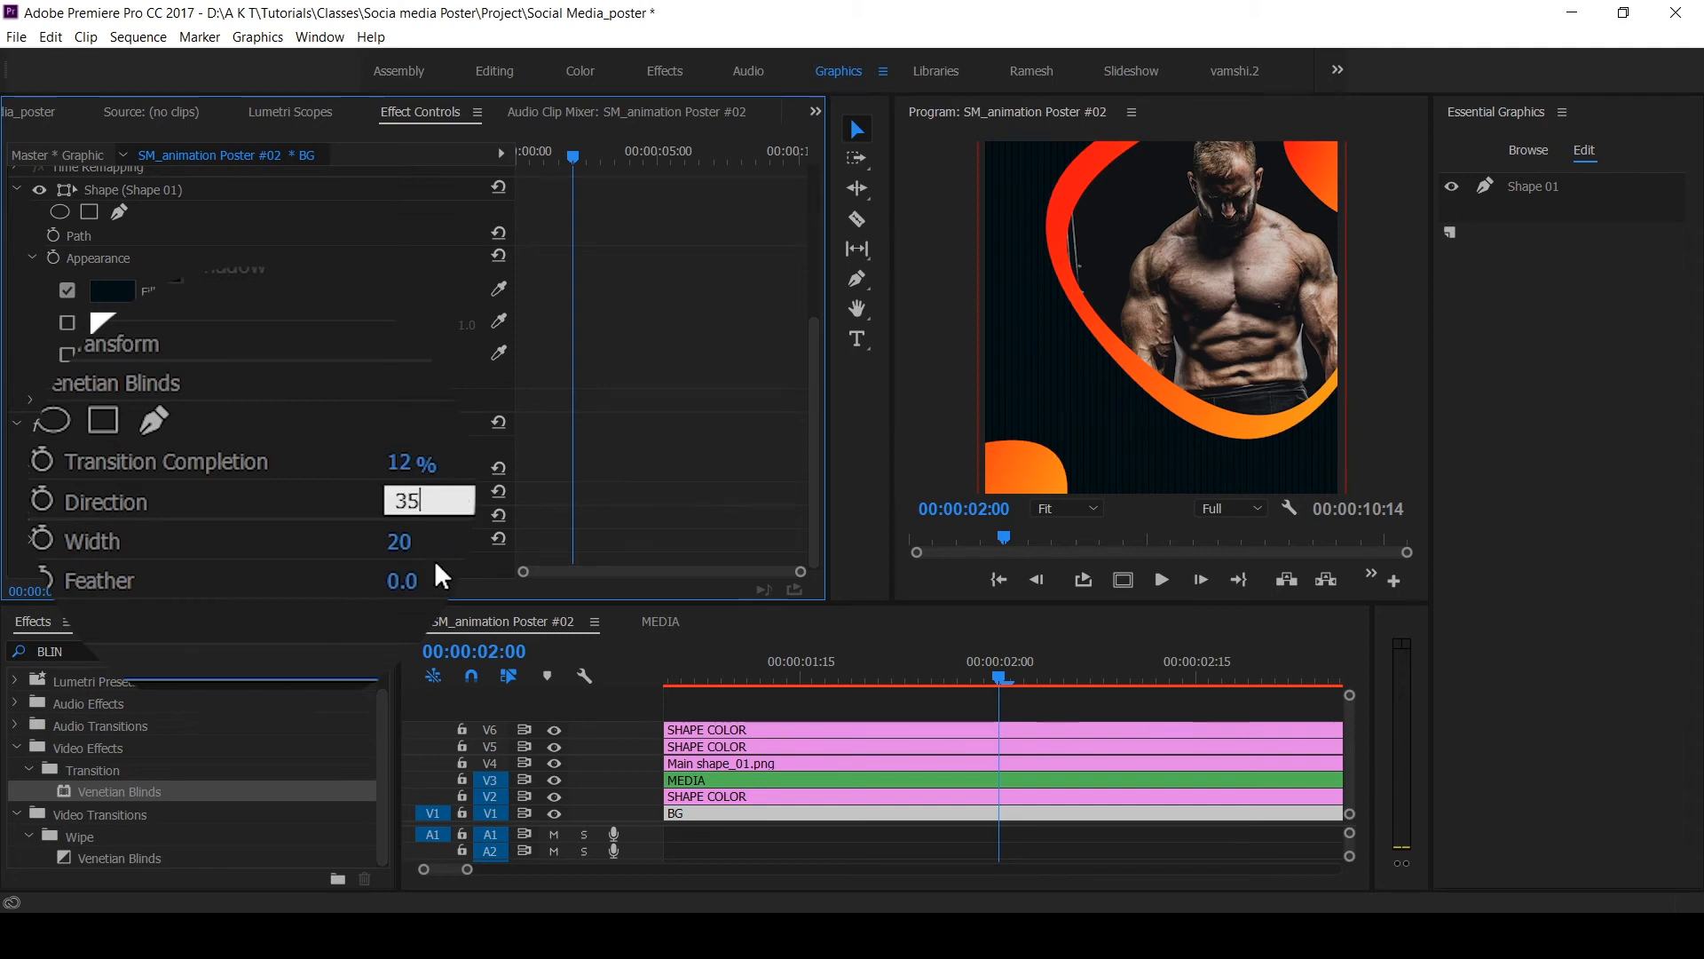
pyautogui.click(436, 534)
pyautogui.write('10')
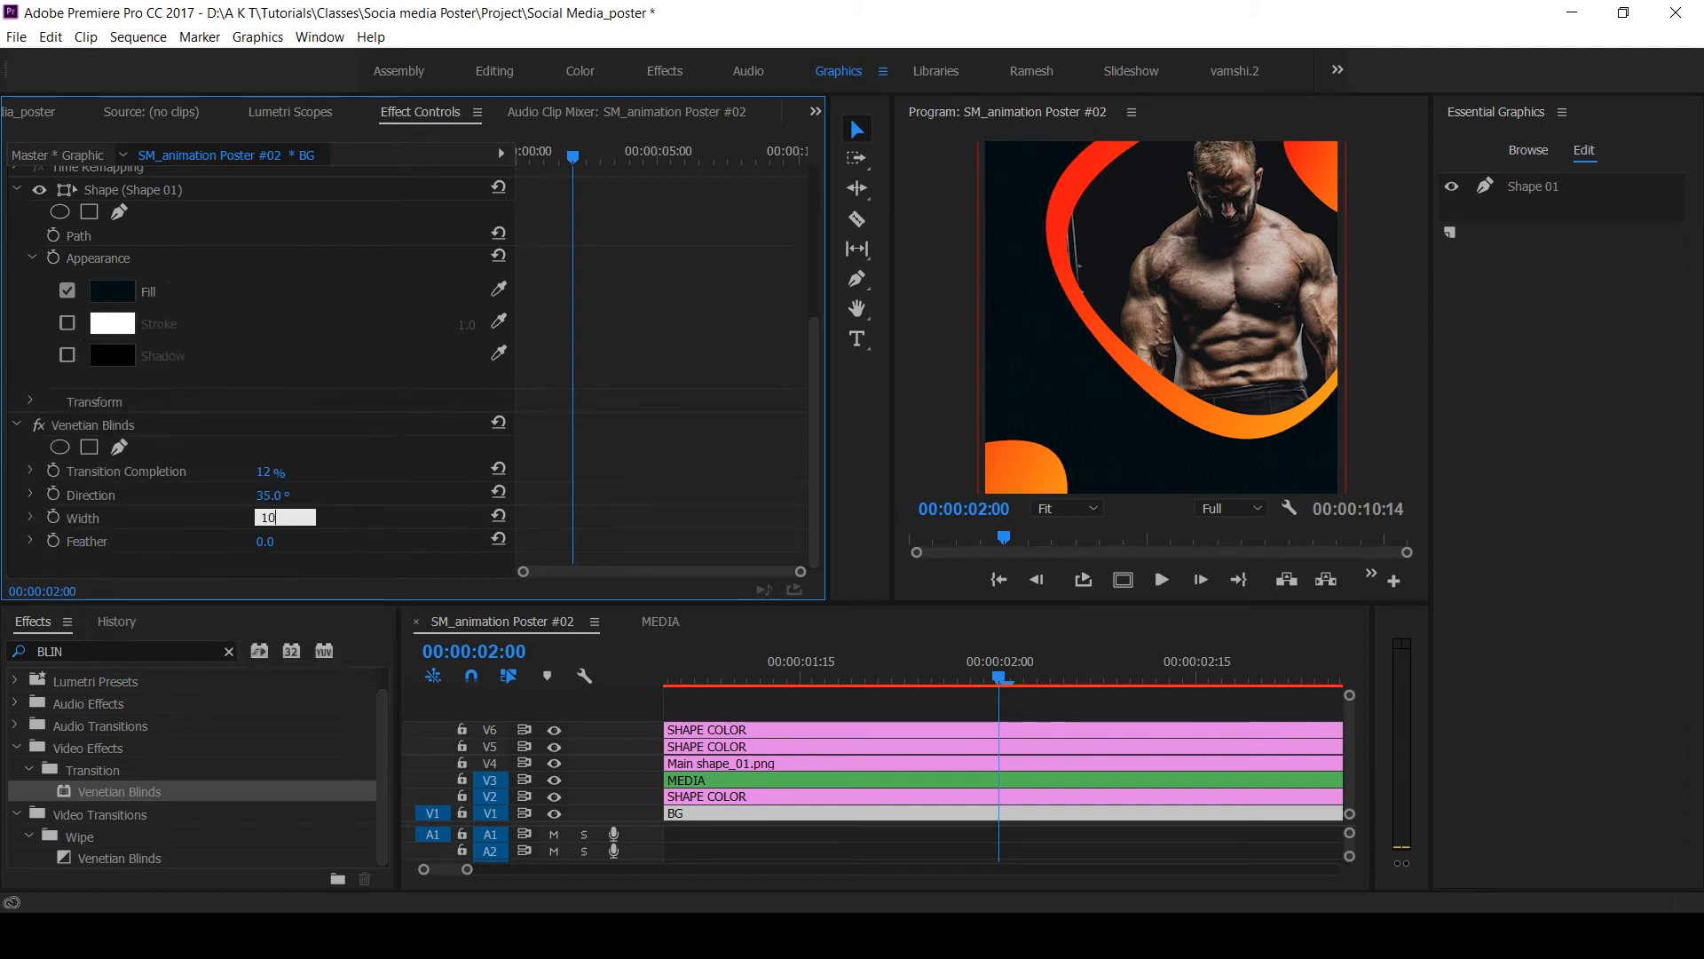
pyautogui.press('Return')
pyautogui.press('`')
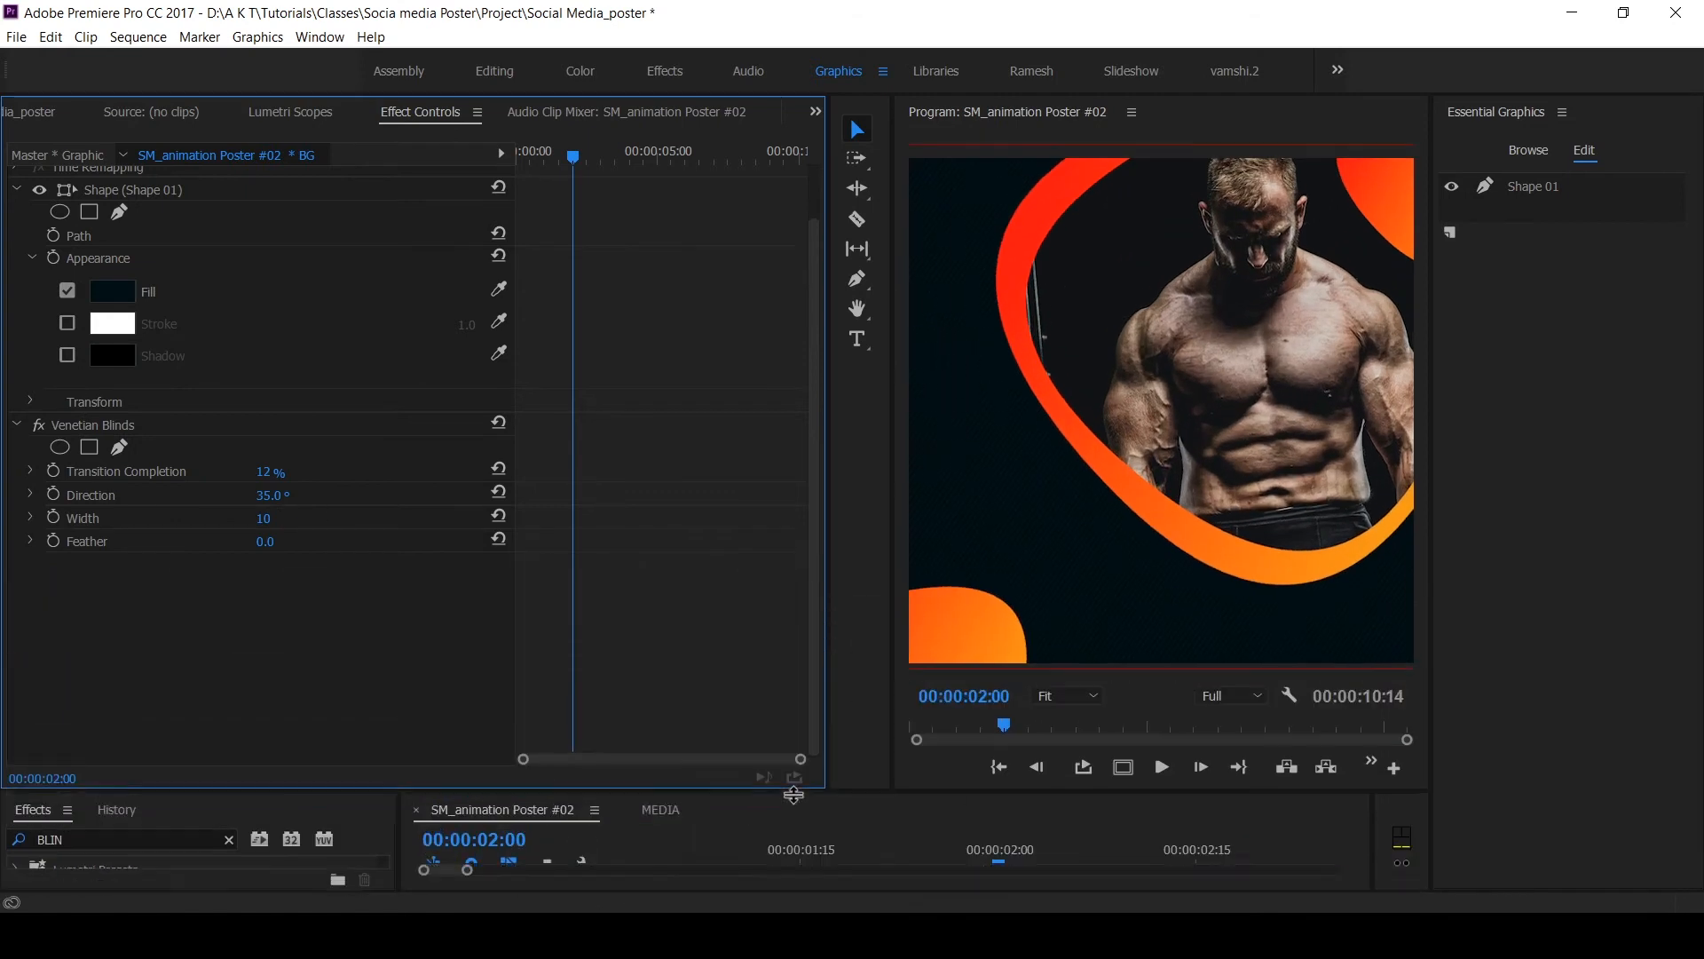
pyautogui.hotkey('ctrl', '`')
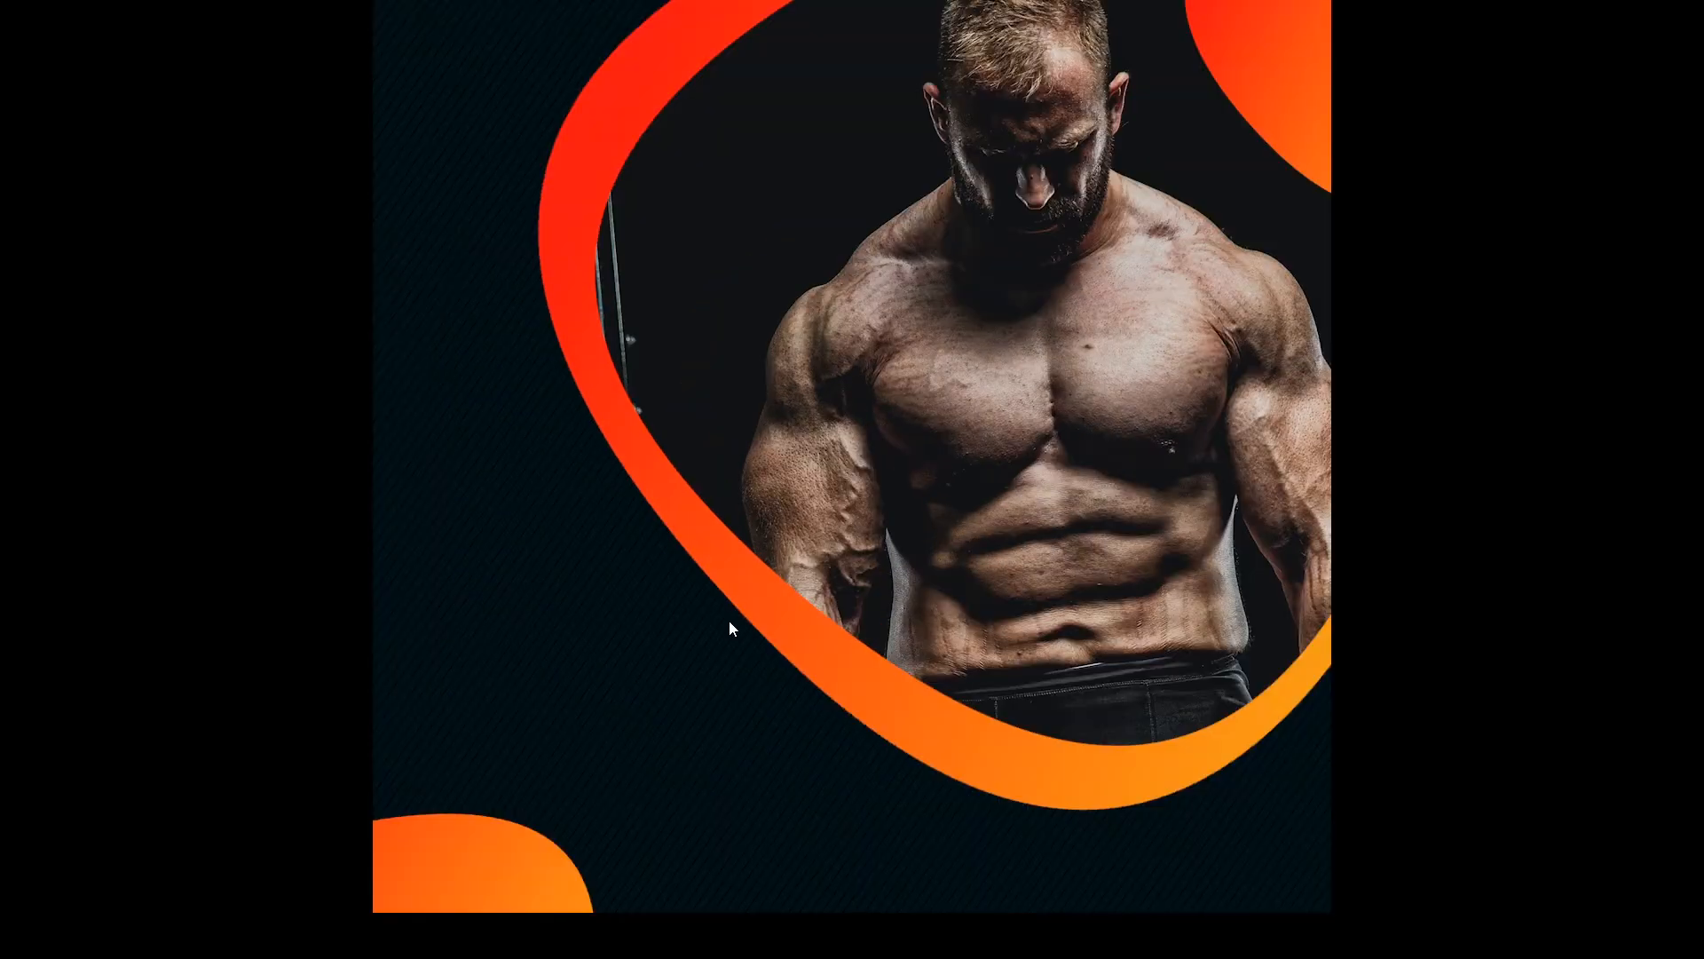
pyautogui.press('Escape')
pyautogui.press('space')
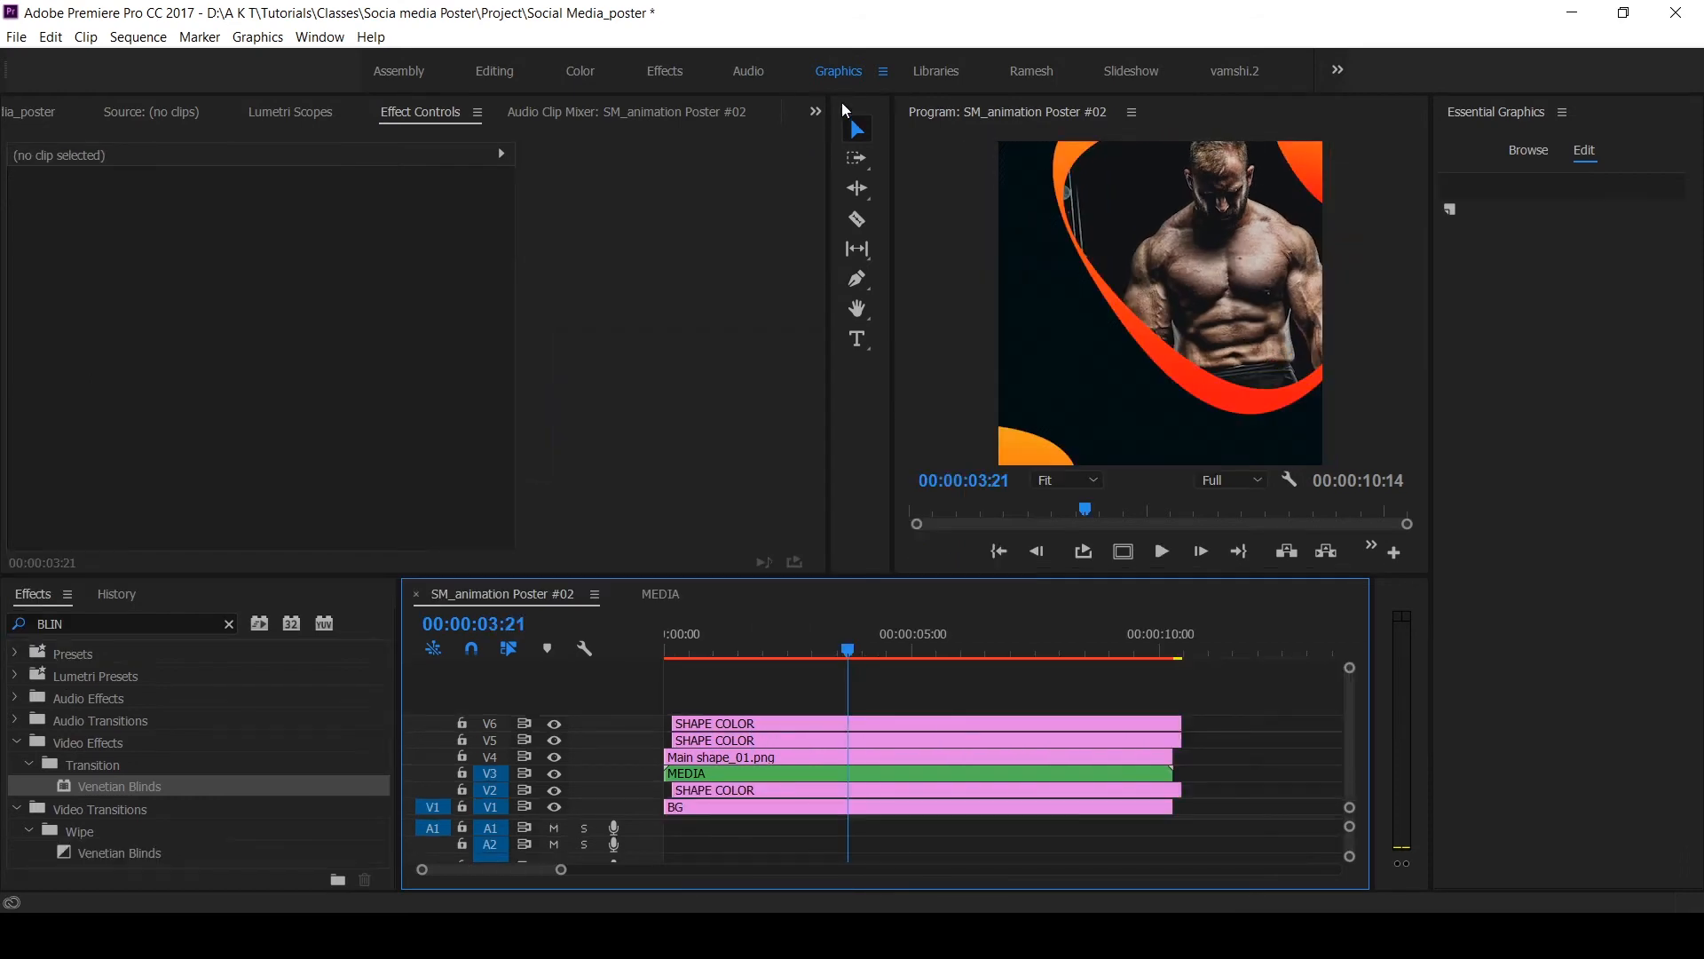
# Add a text graphic on V7 with POWER UP and GYM as separate layers, stacked at the poster's lower left
pyautogui.click(1586, 158)
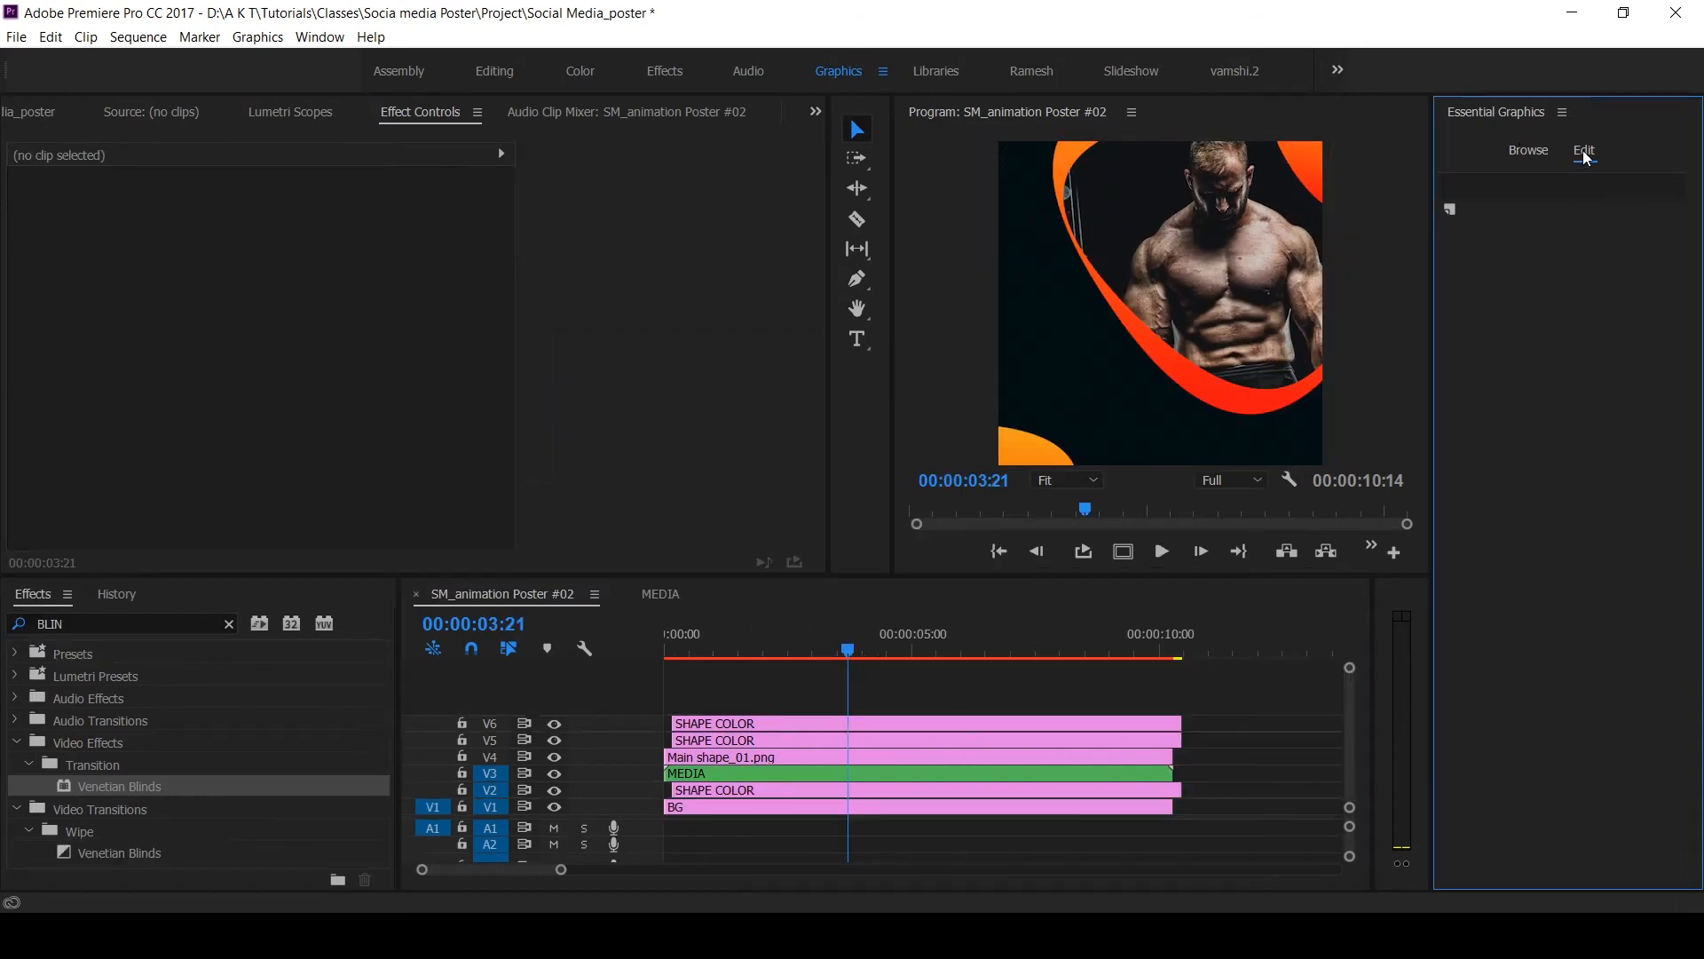
pyautogui.click(1451, 208)
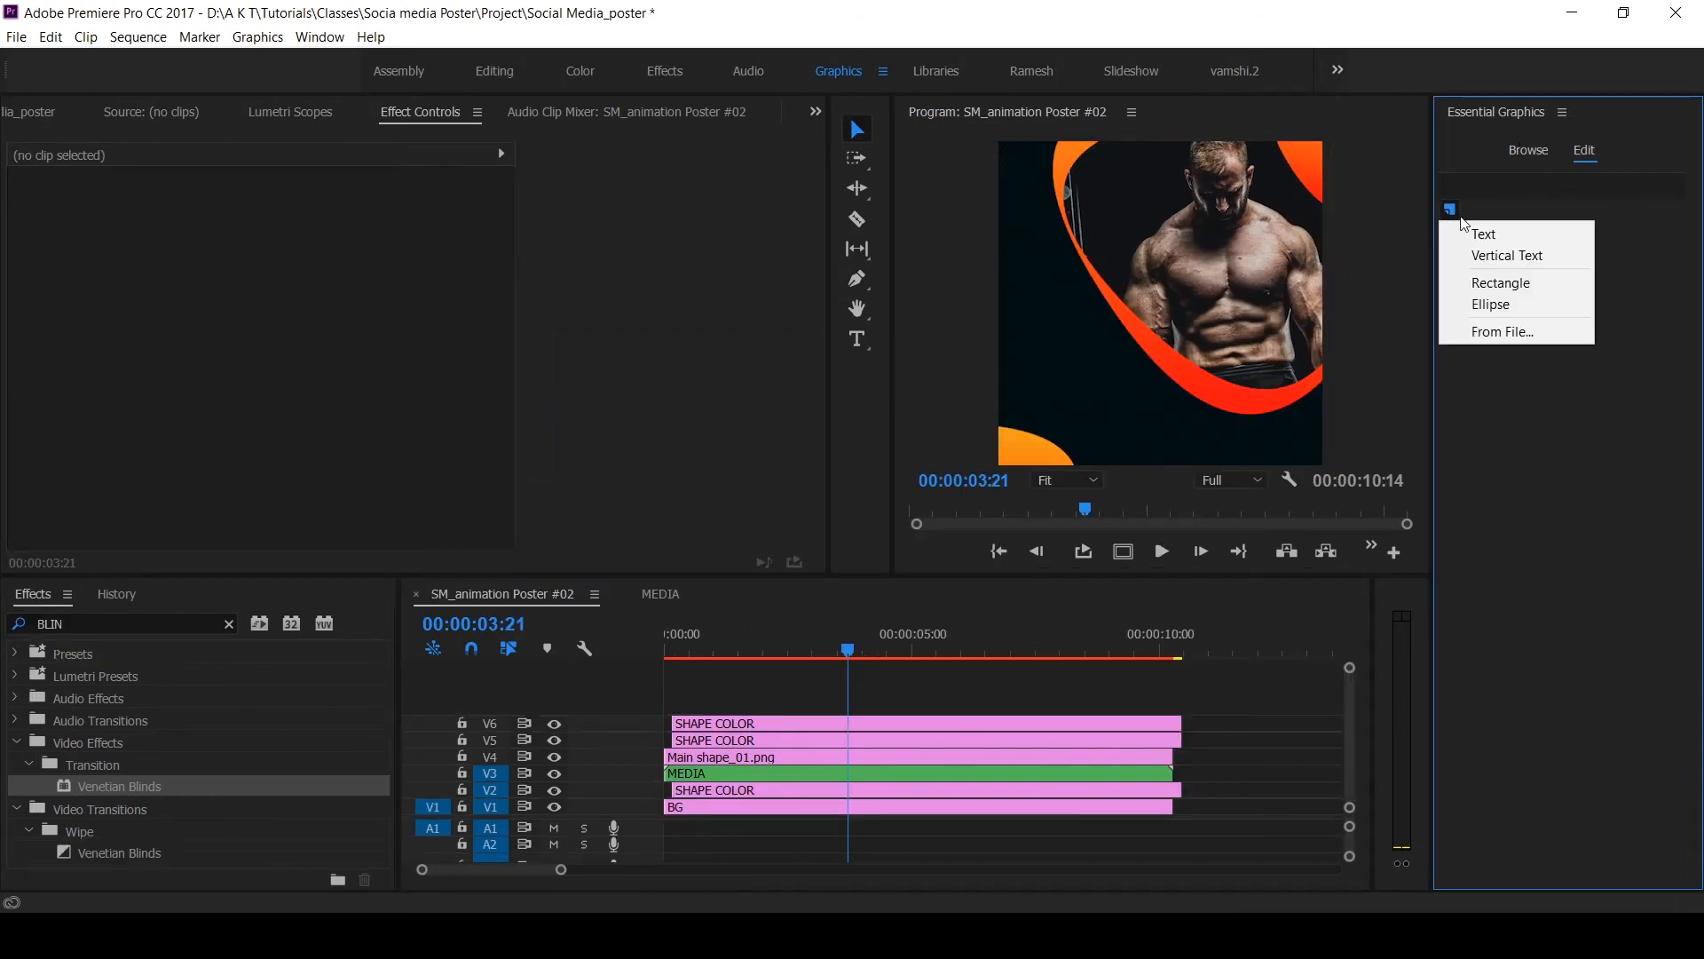
pyautogui.click(1516, 235)
pyautogui.write('POWER UP')
pyautogui.press('Return')
pyautogui.write('GYM')
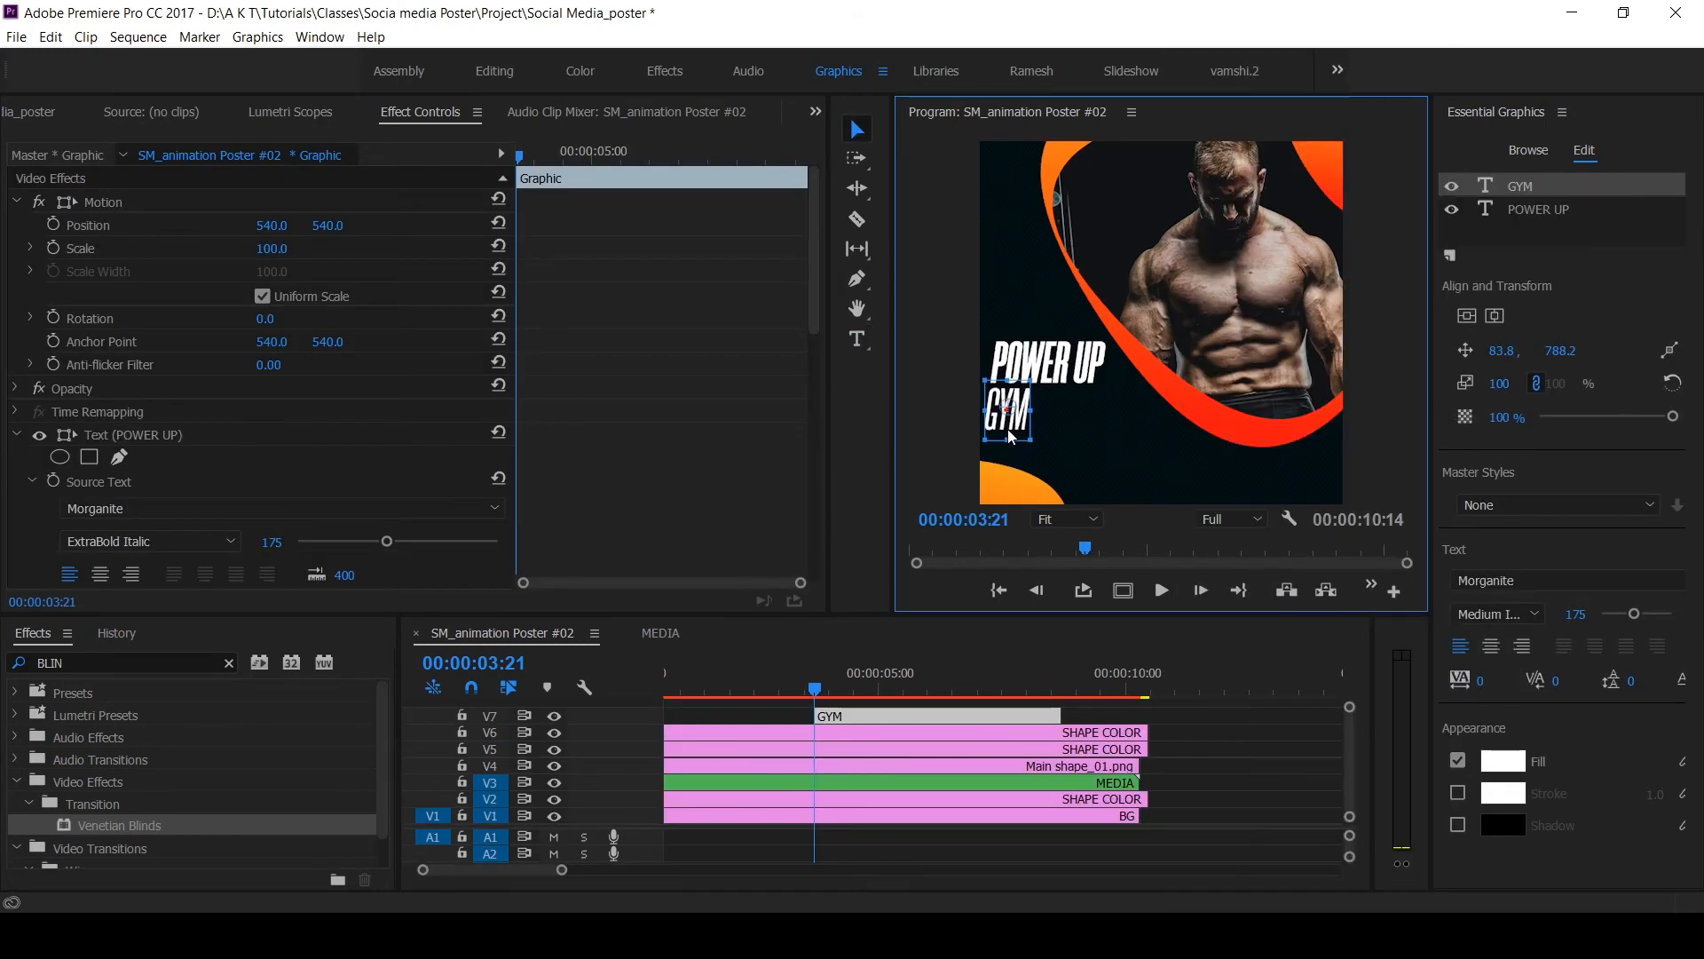
pyautogui.click(998, 842)
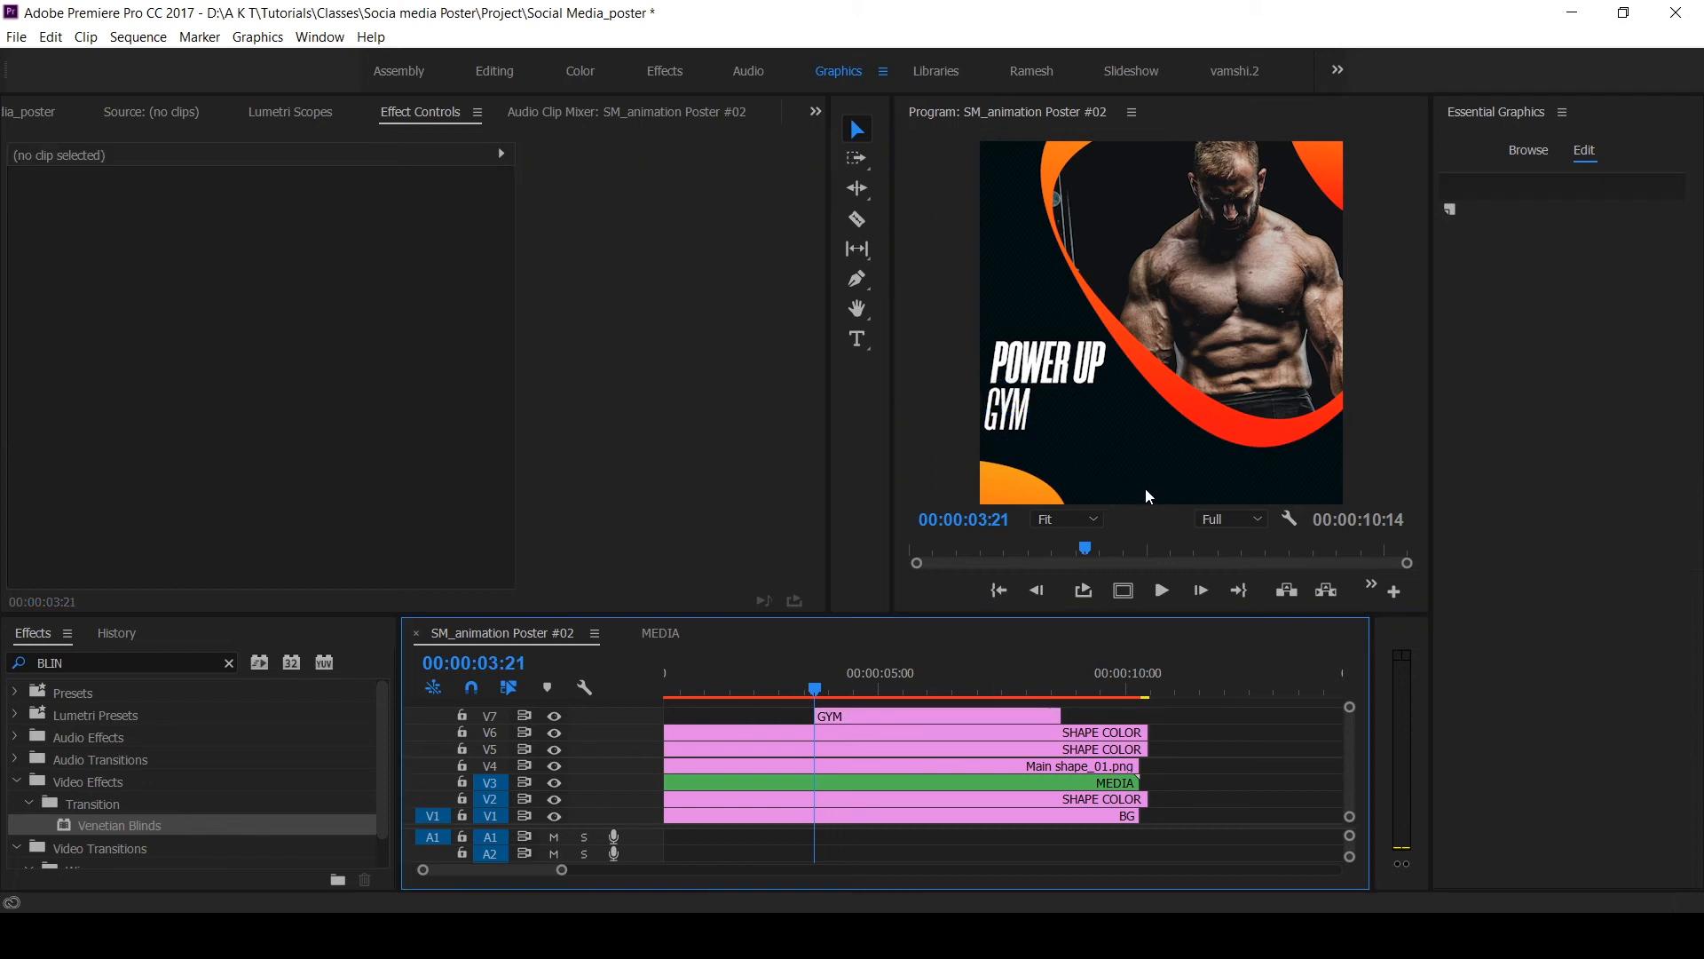
pyautogui.press('alt')
pyautogui.click(843, 716)
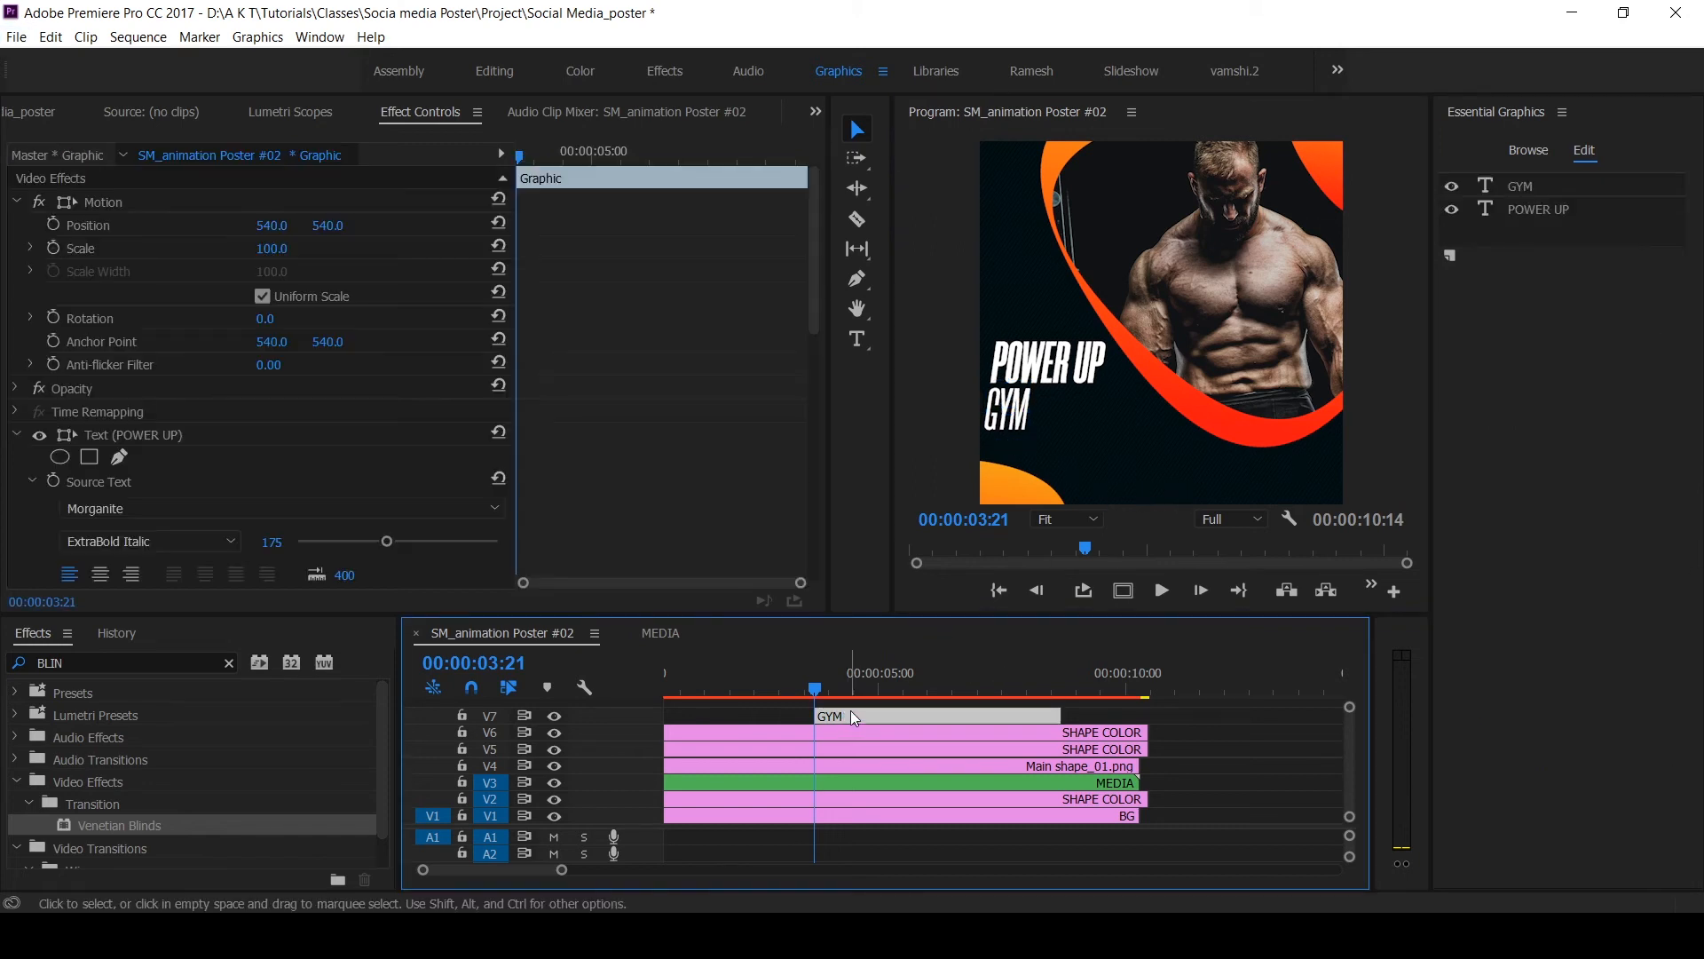
pyautogui.press('`')
pyautogui.press('`')
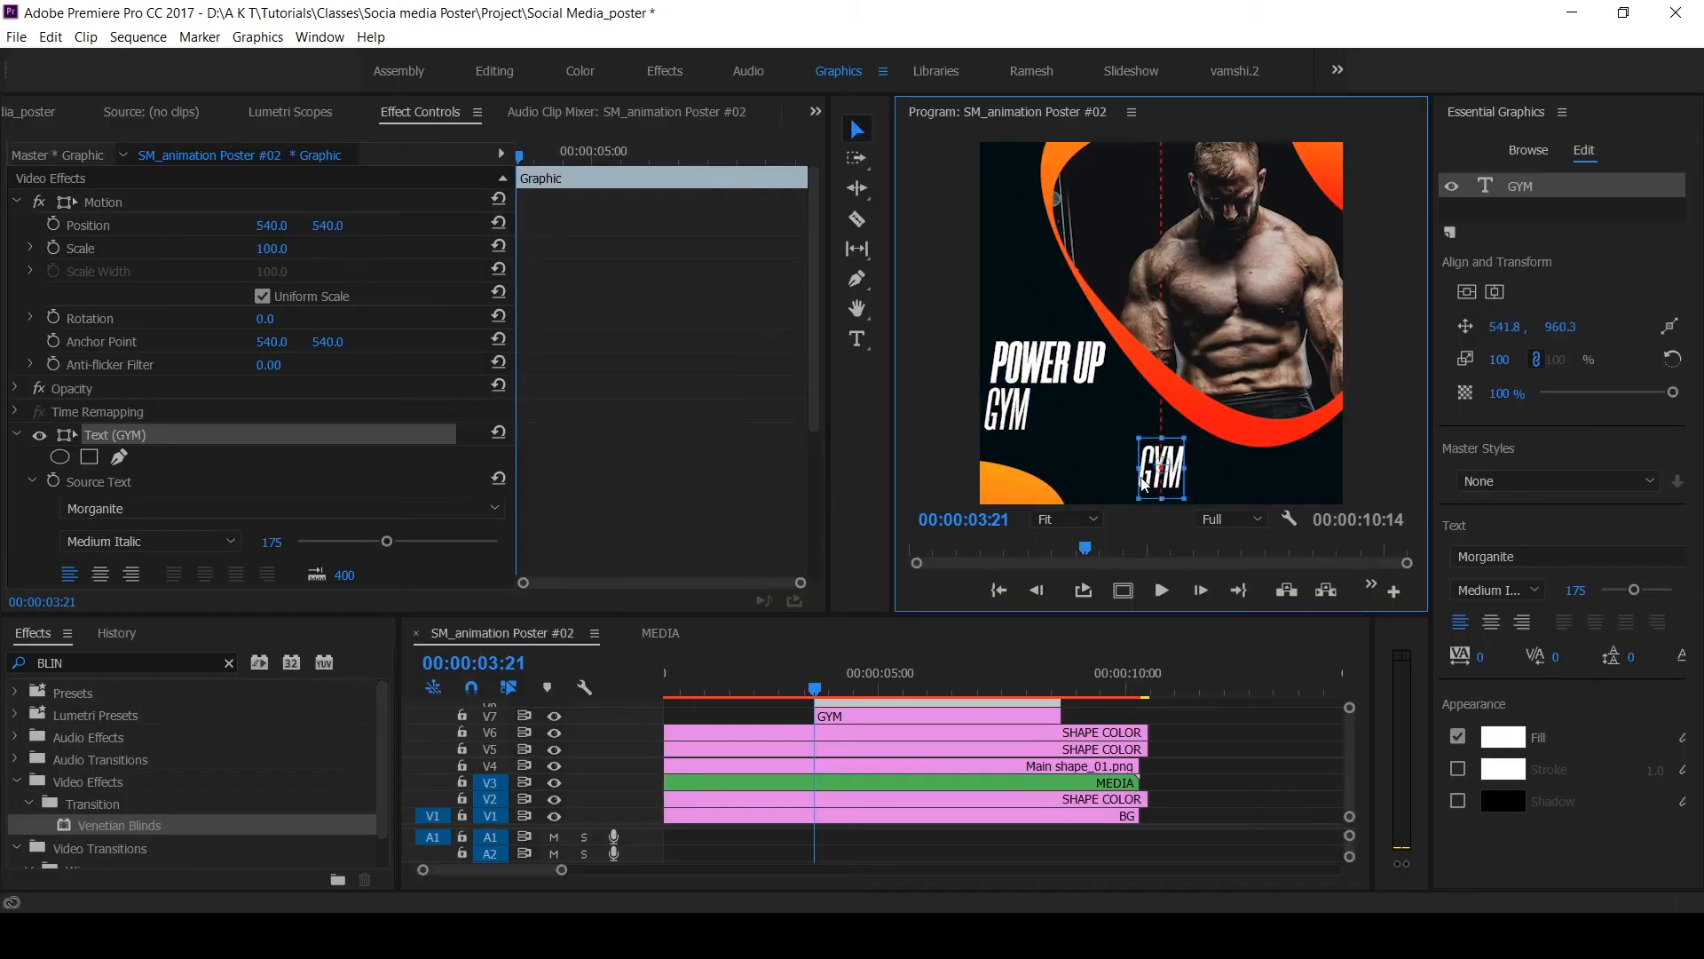
pyautogui.write('tWWW.POWERUPGYM.COM')
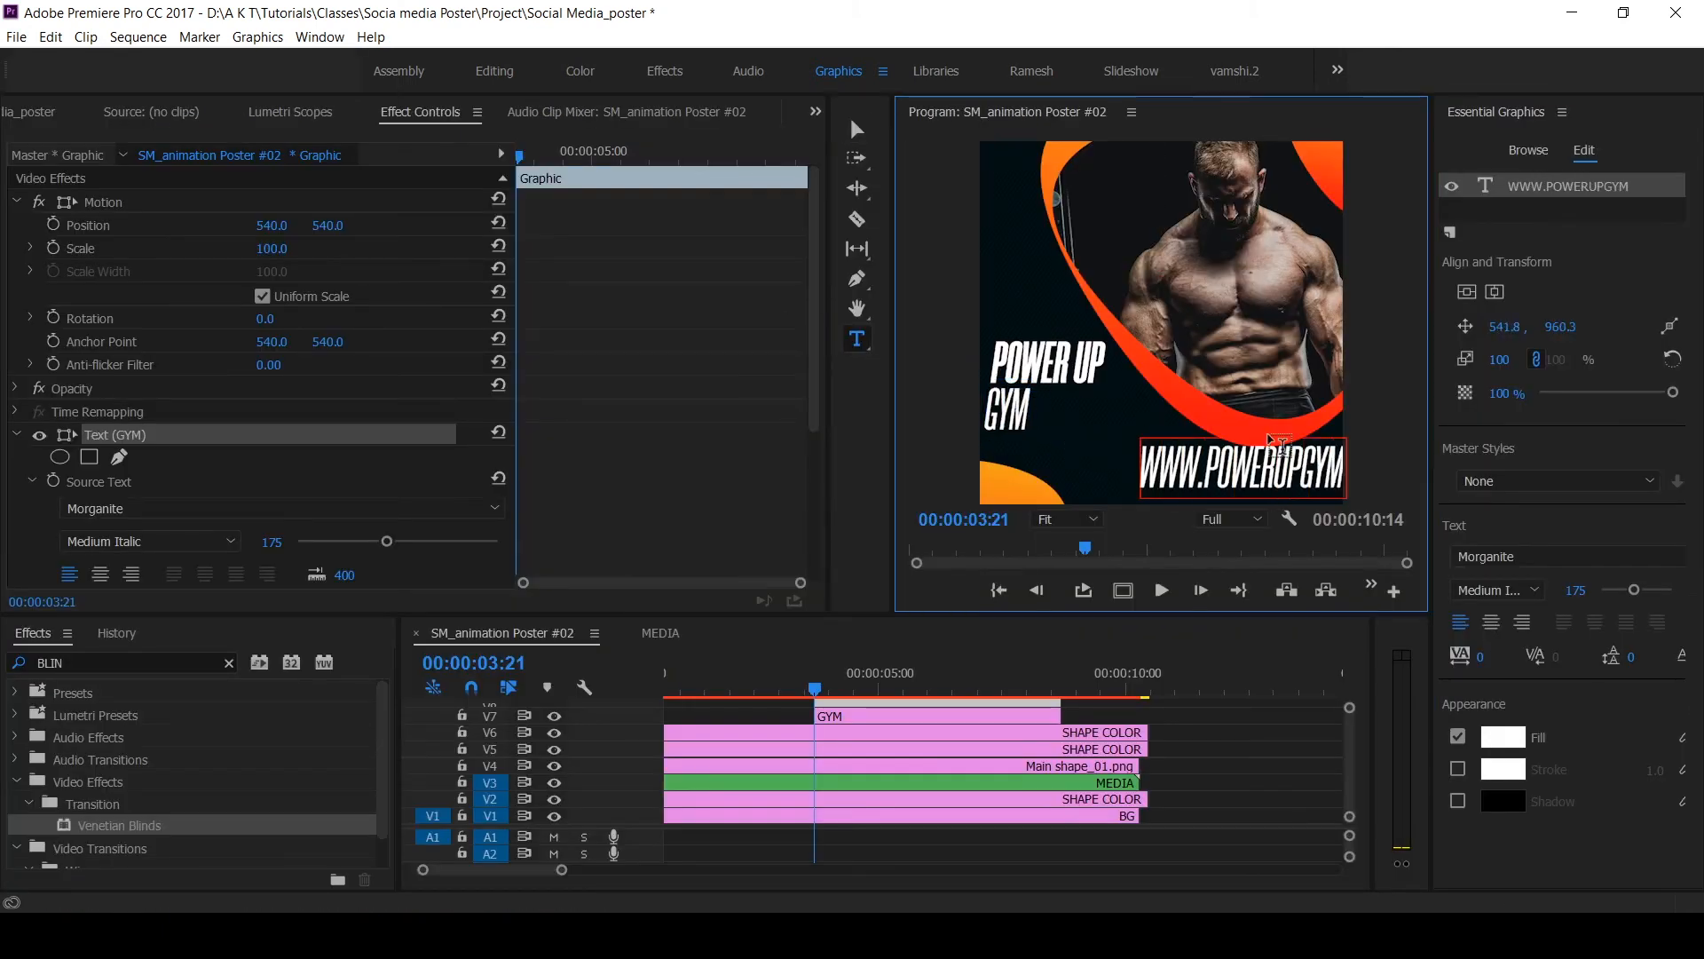
pyautogui.moveTo(1575, 590); pyautogui.dragTo(1573, 589)
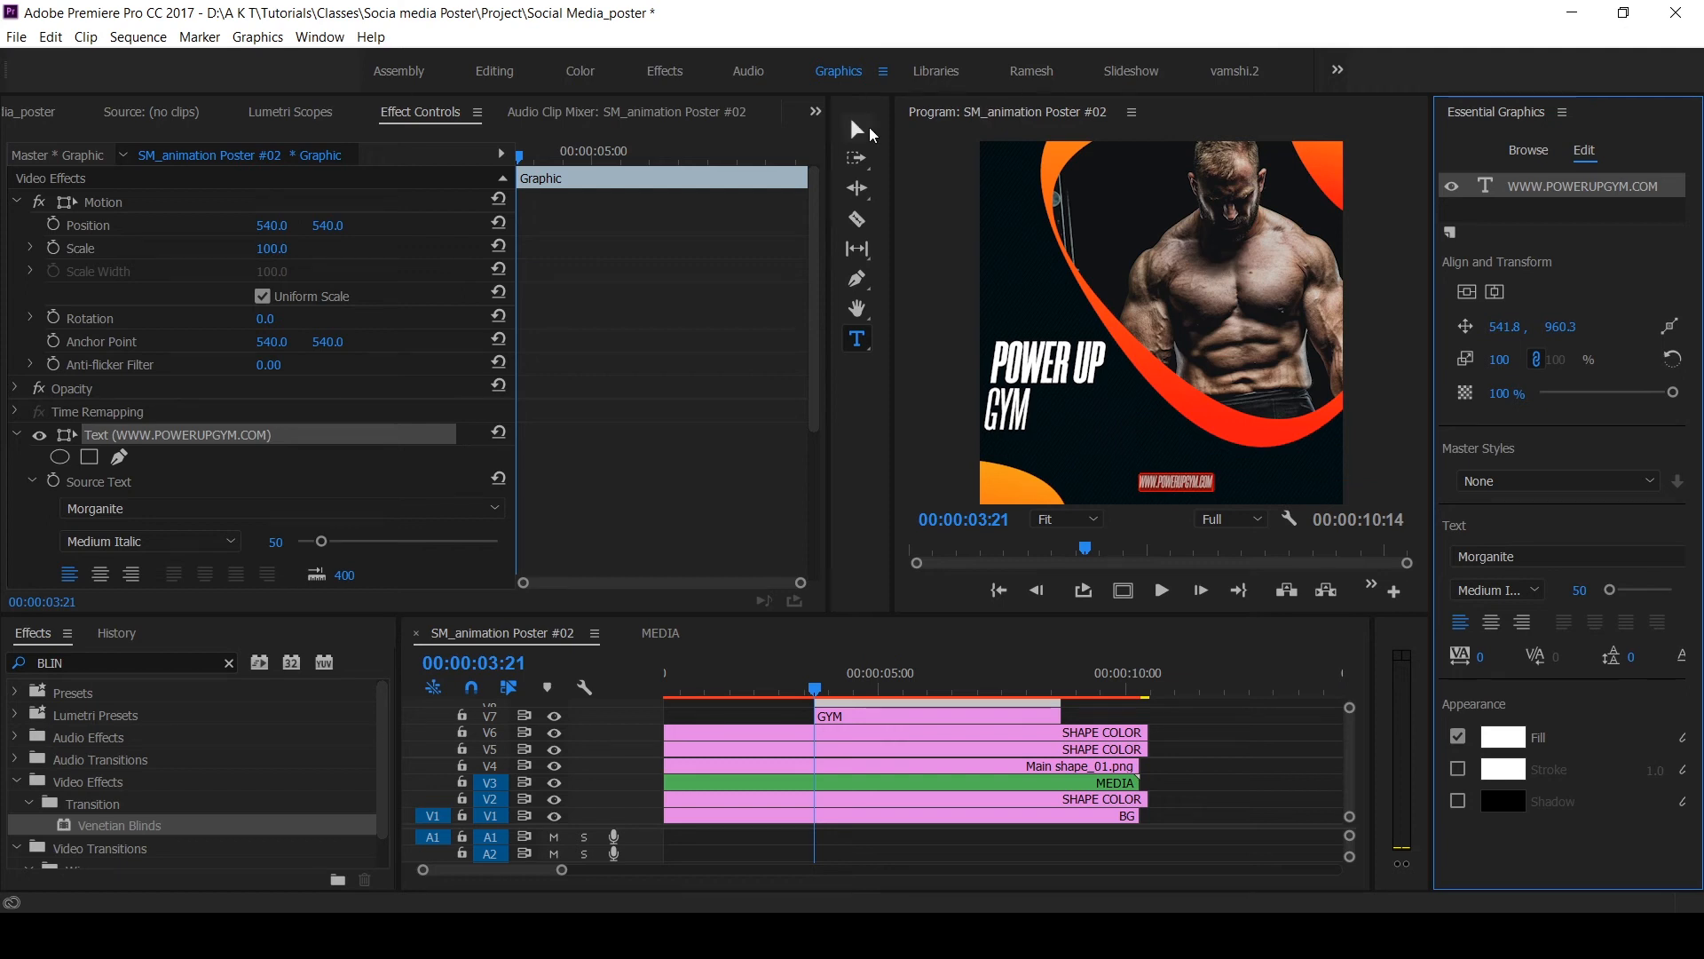
pyautogui.click(869, 132)
pyautogui.moveTo(1482, 657); pyautogui.dragTo(1524, 657)
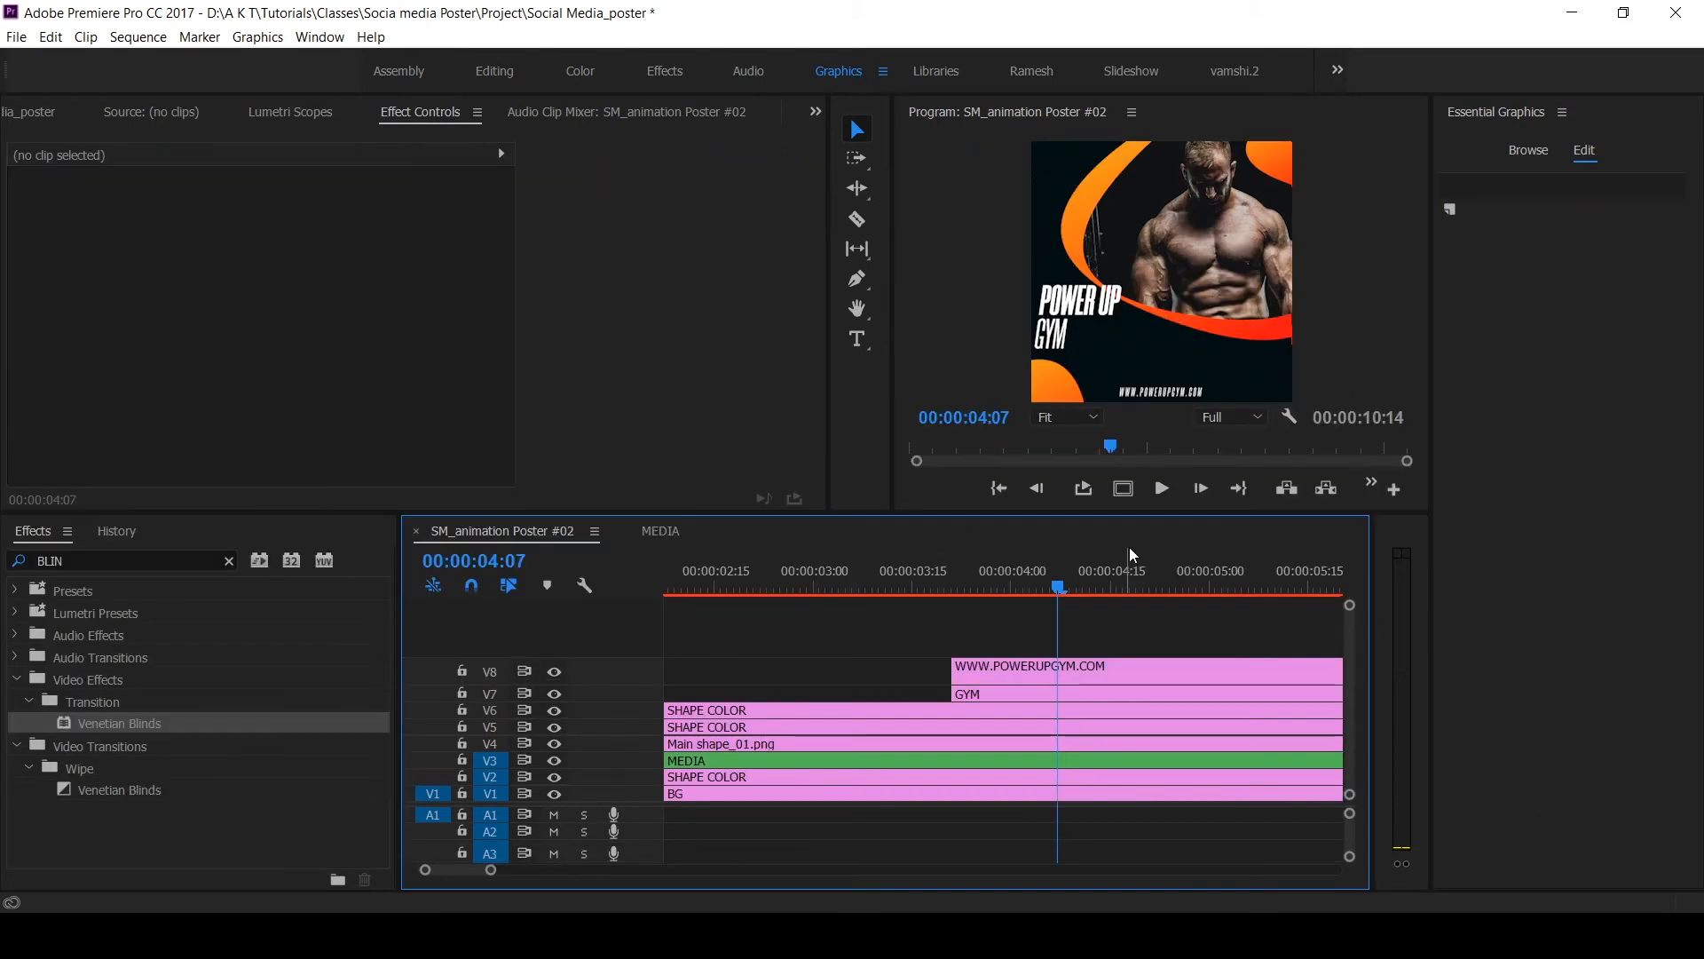
pyautogui.click(1040, 671)
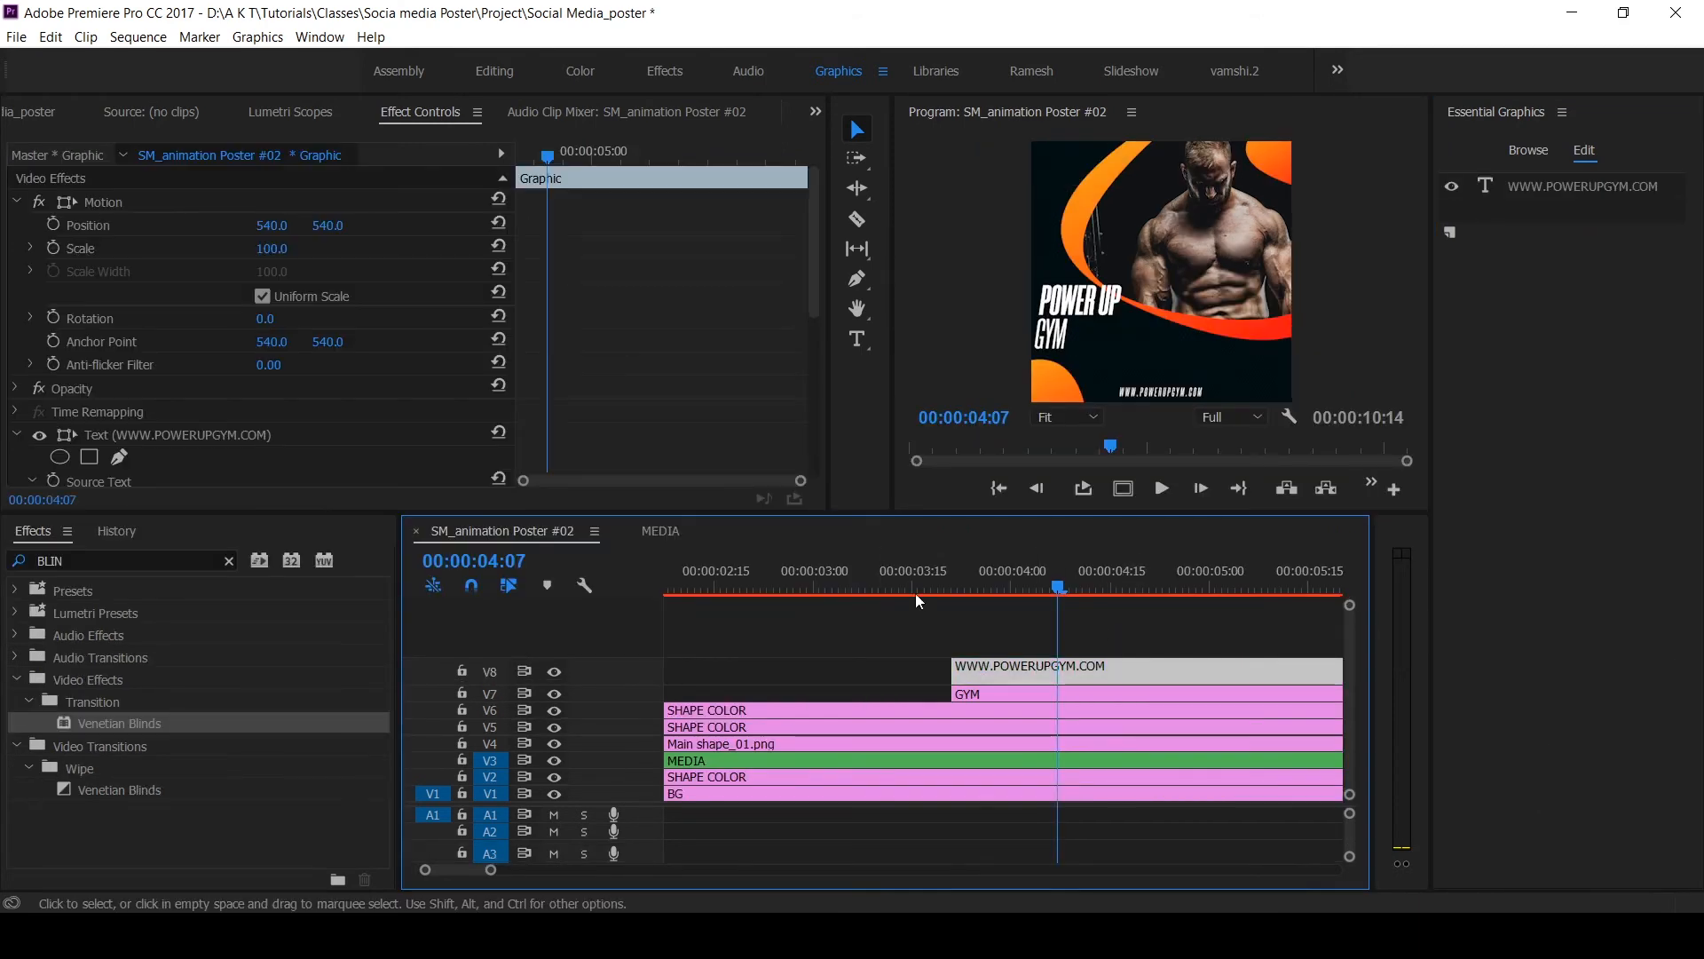
pyautogui.write('100')
pyautogui.press('Return')
pyautogui.moveTo(923, 644); pyautogui.dragTo(927, 701)
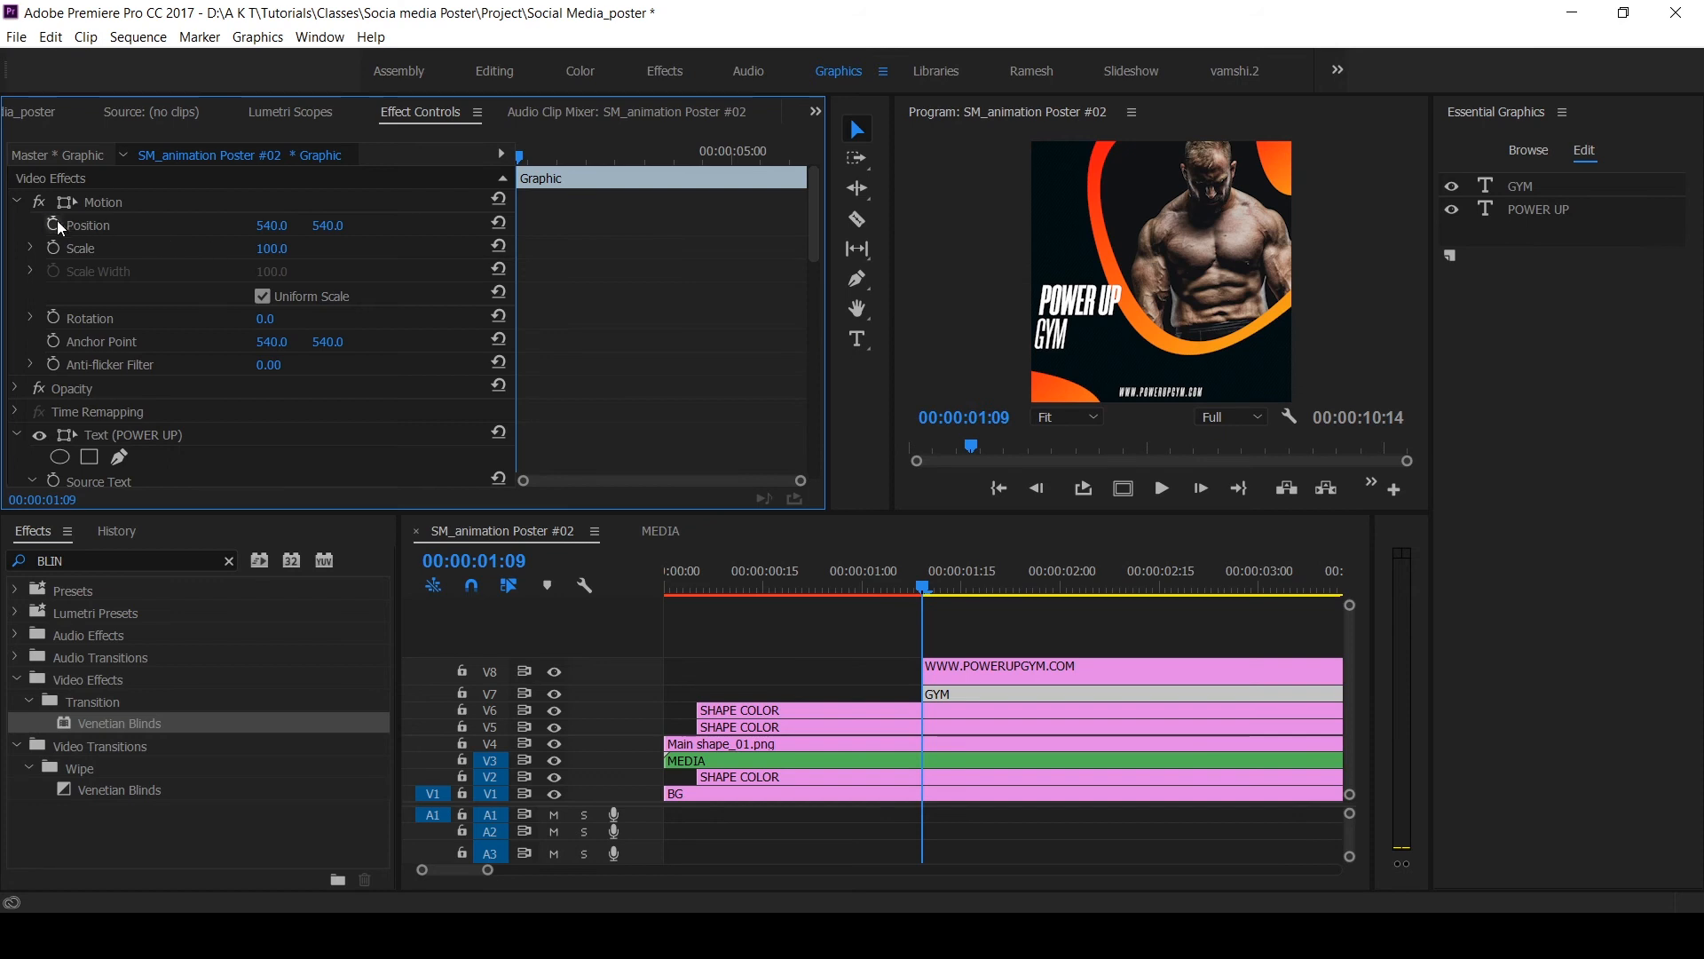
# Animate the GYM title clip's Position X from 139 at 00:00:01:00 to 535 at 00:00:02:00 with eased keyframes, and preview the slide-in
pyautogui.click(55, 226)
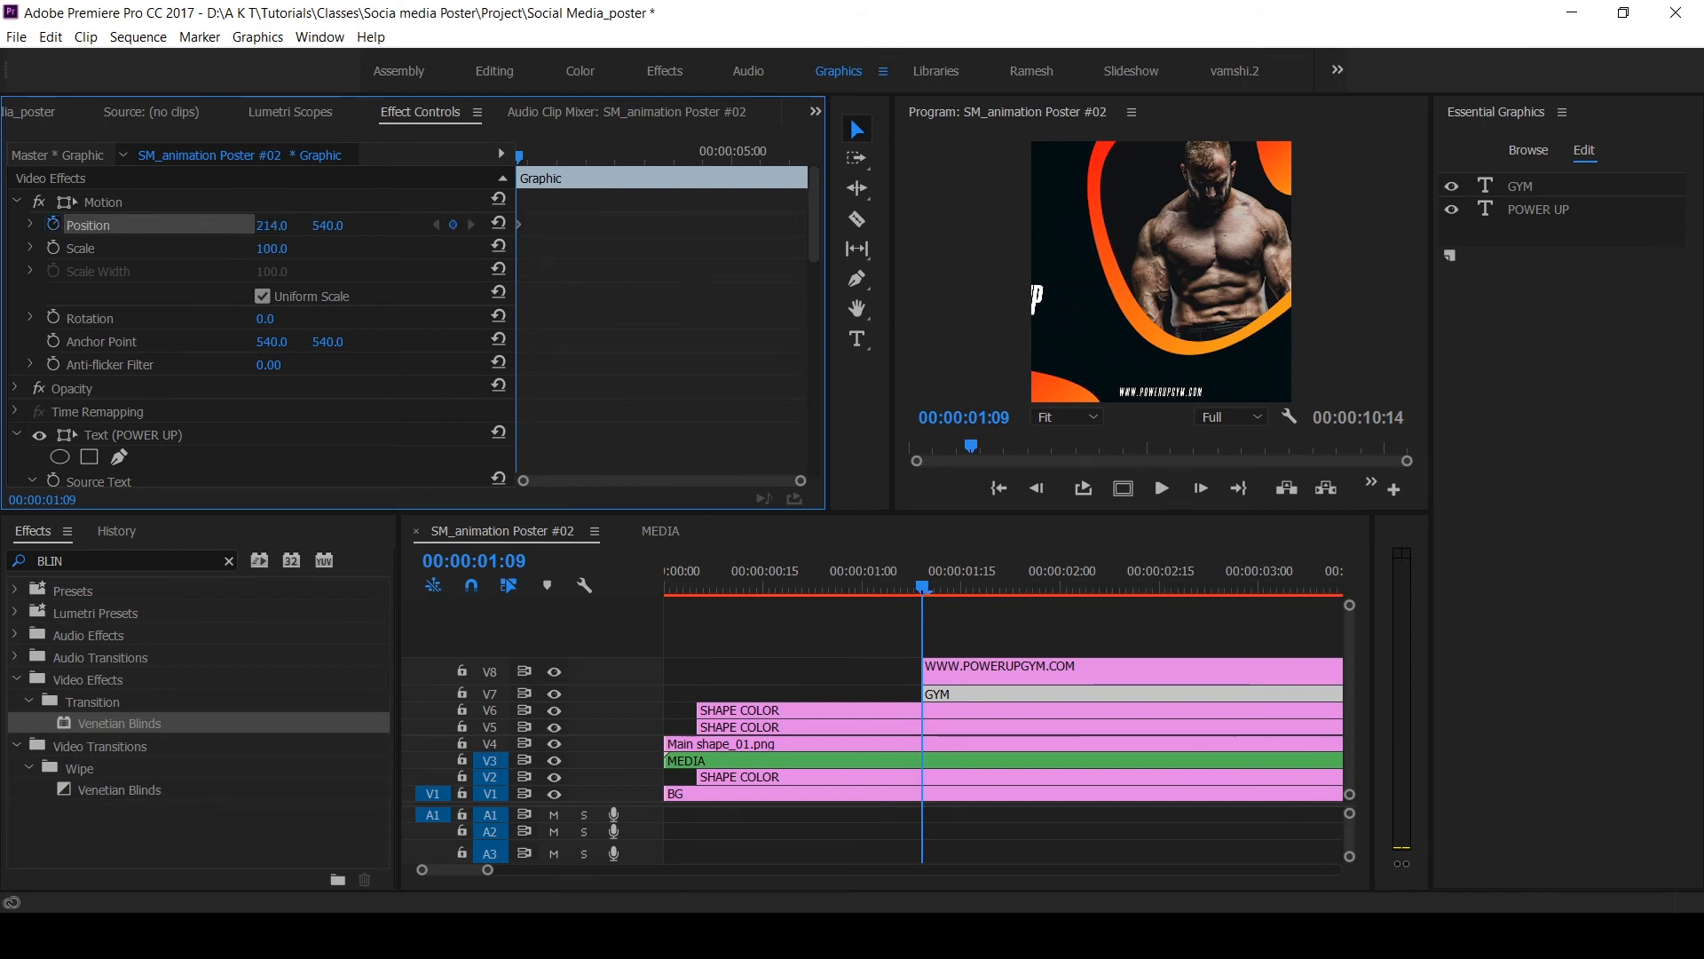
pyautogui.click(495, 559)
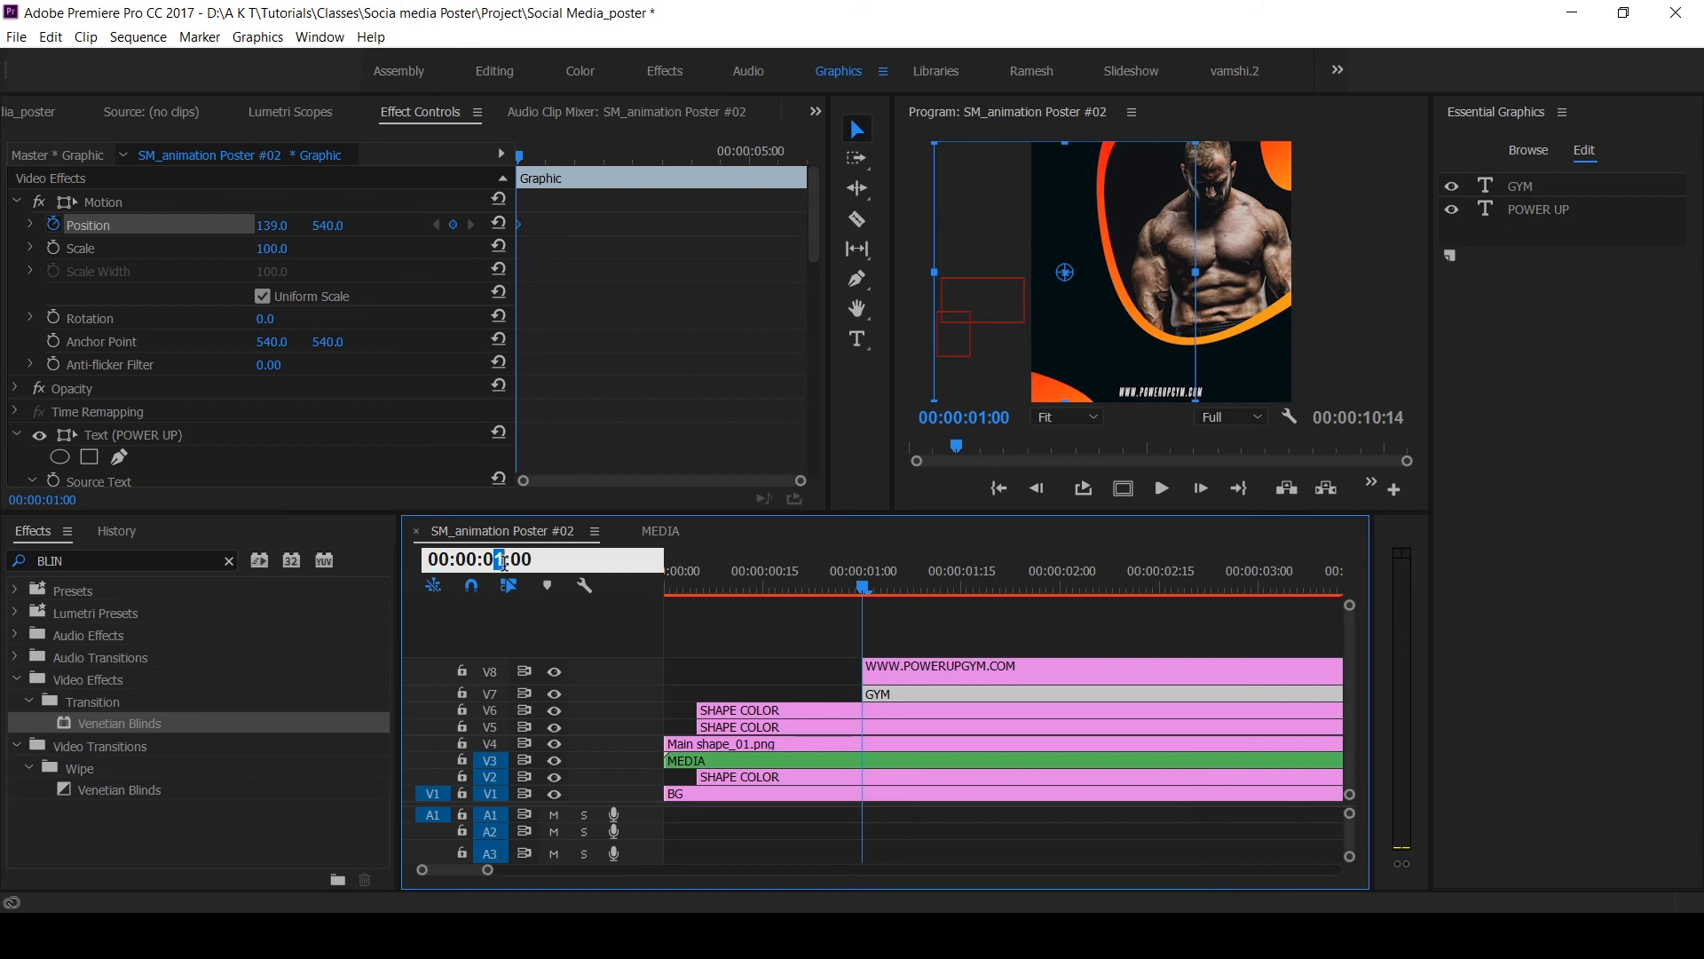
pyautogui.write('2')
pyautogui.press('Return')
pyautogui.moveTo(273, 234); pyautogui.dragTo(626, 234)
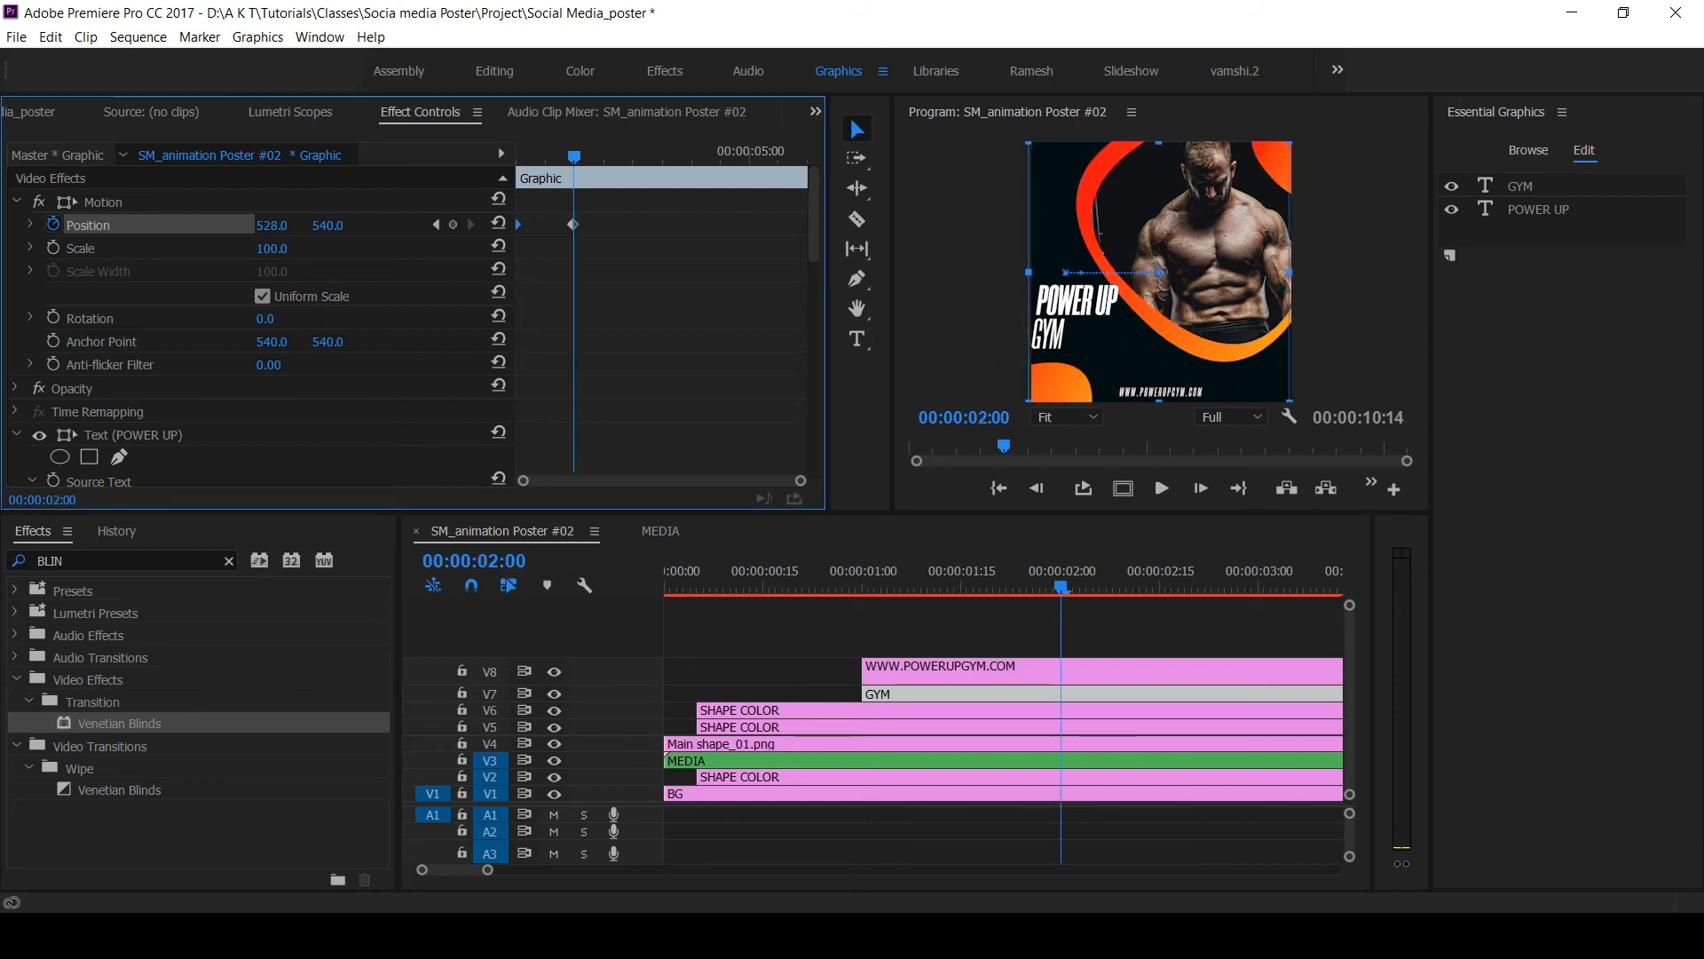
pyautogui.rightClick(572, 224)
pyautogui.click(737, 354)
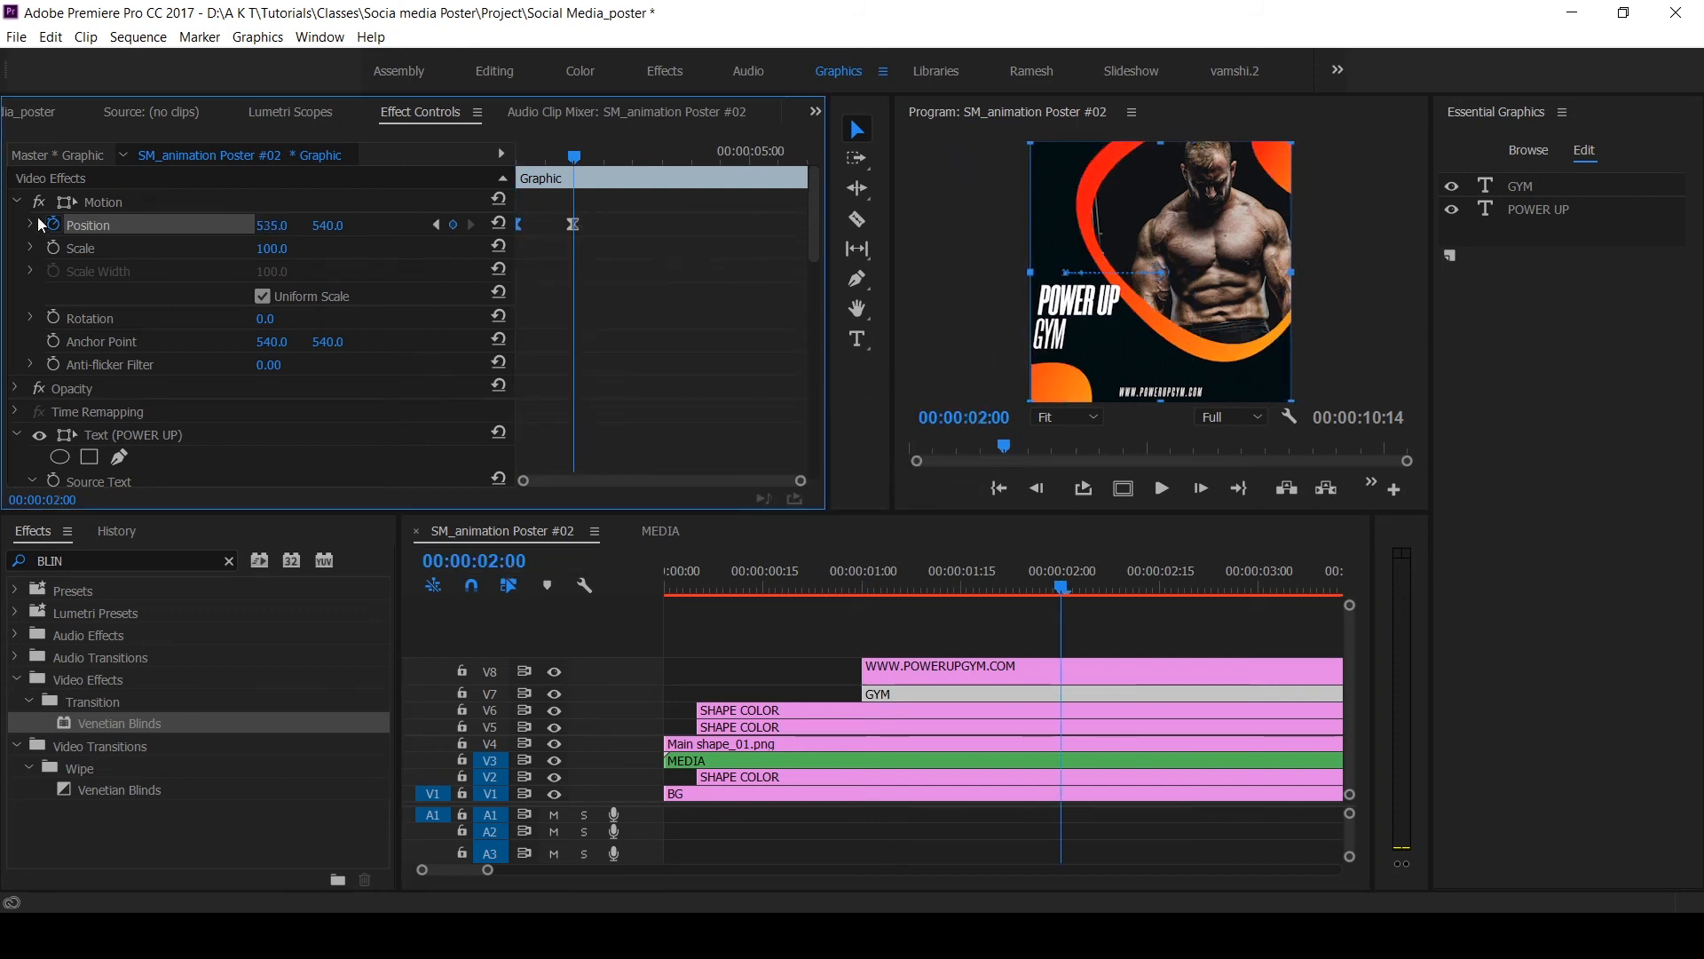
pyautogui.click(838, 609)
pyautogui.press('space')
pyautogui.click(866, 577)
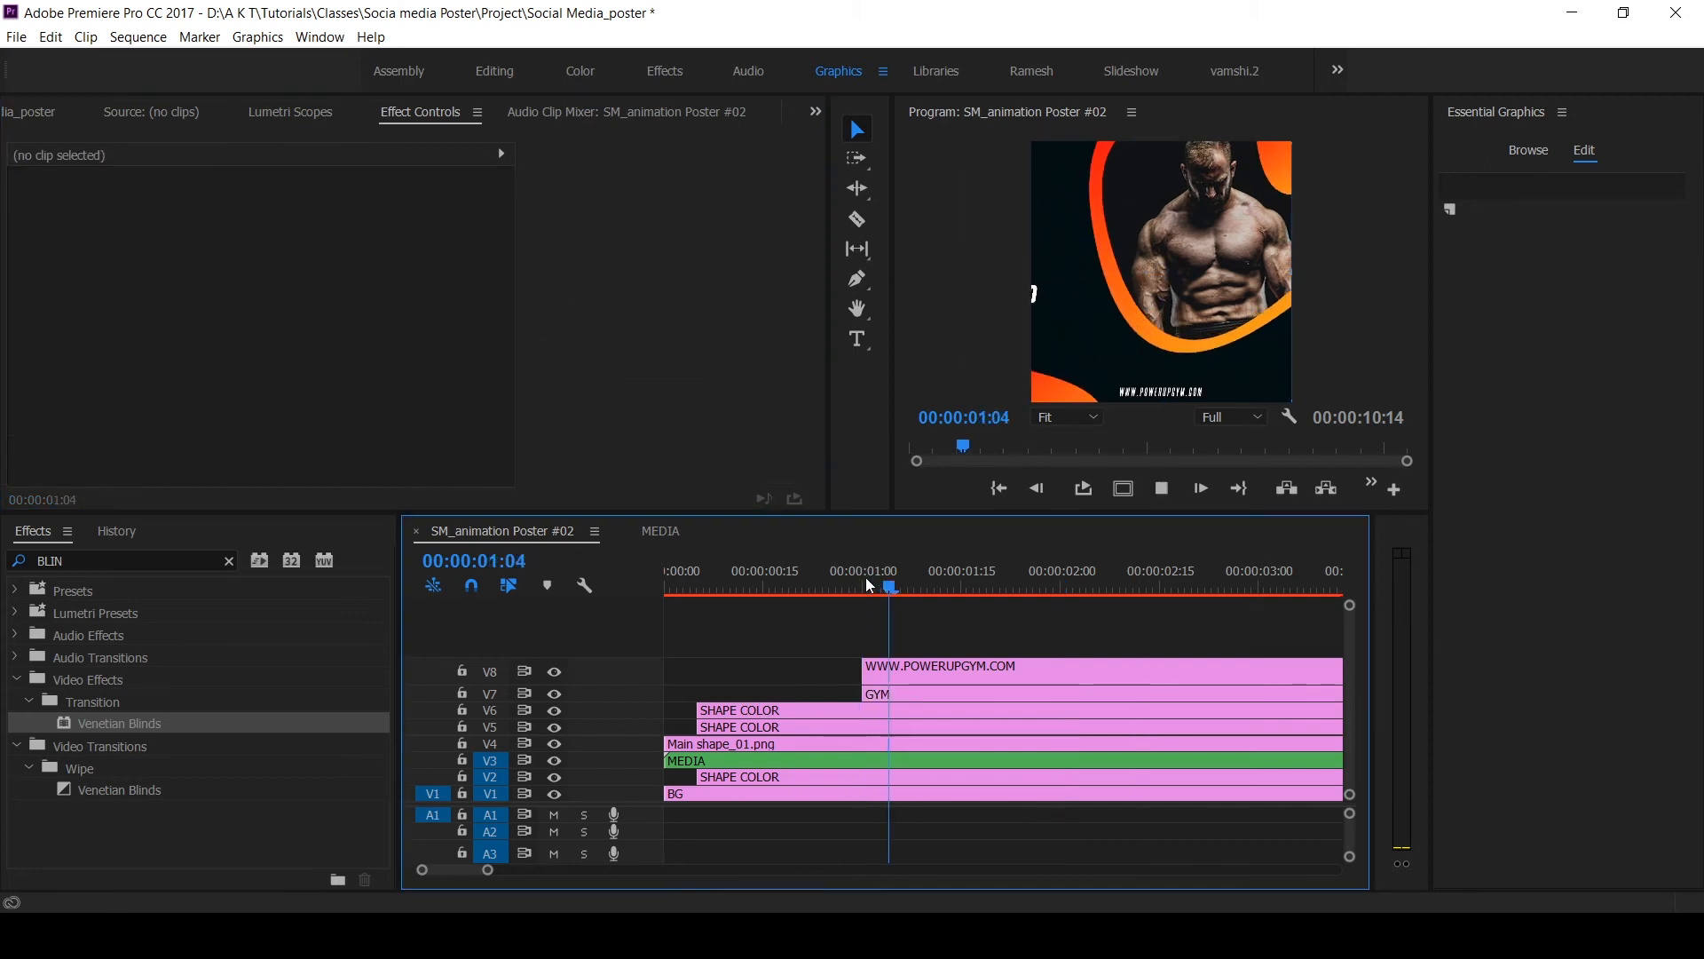
pyautogui.click(870, 579)
pyautogui.click(914, 671)
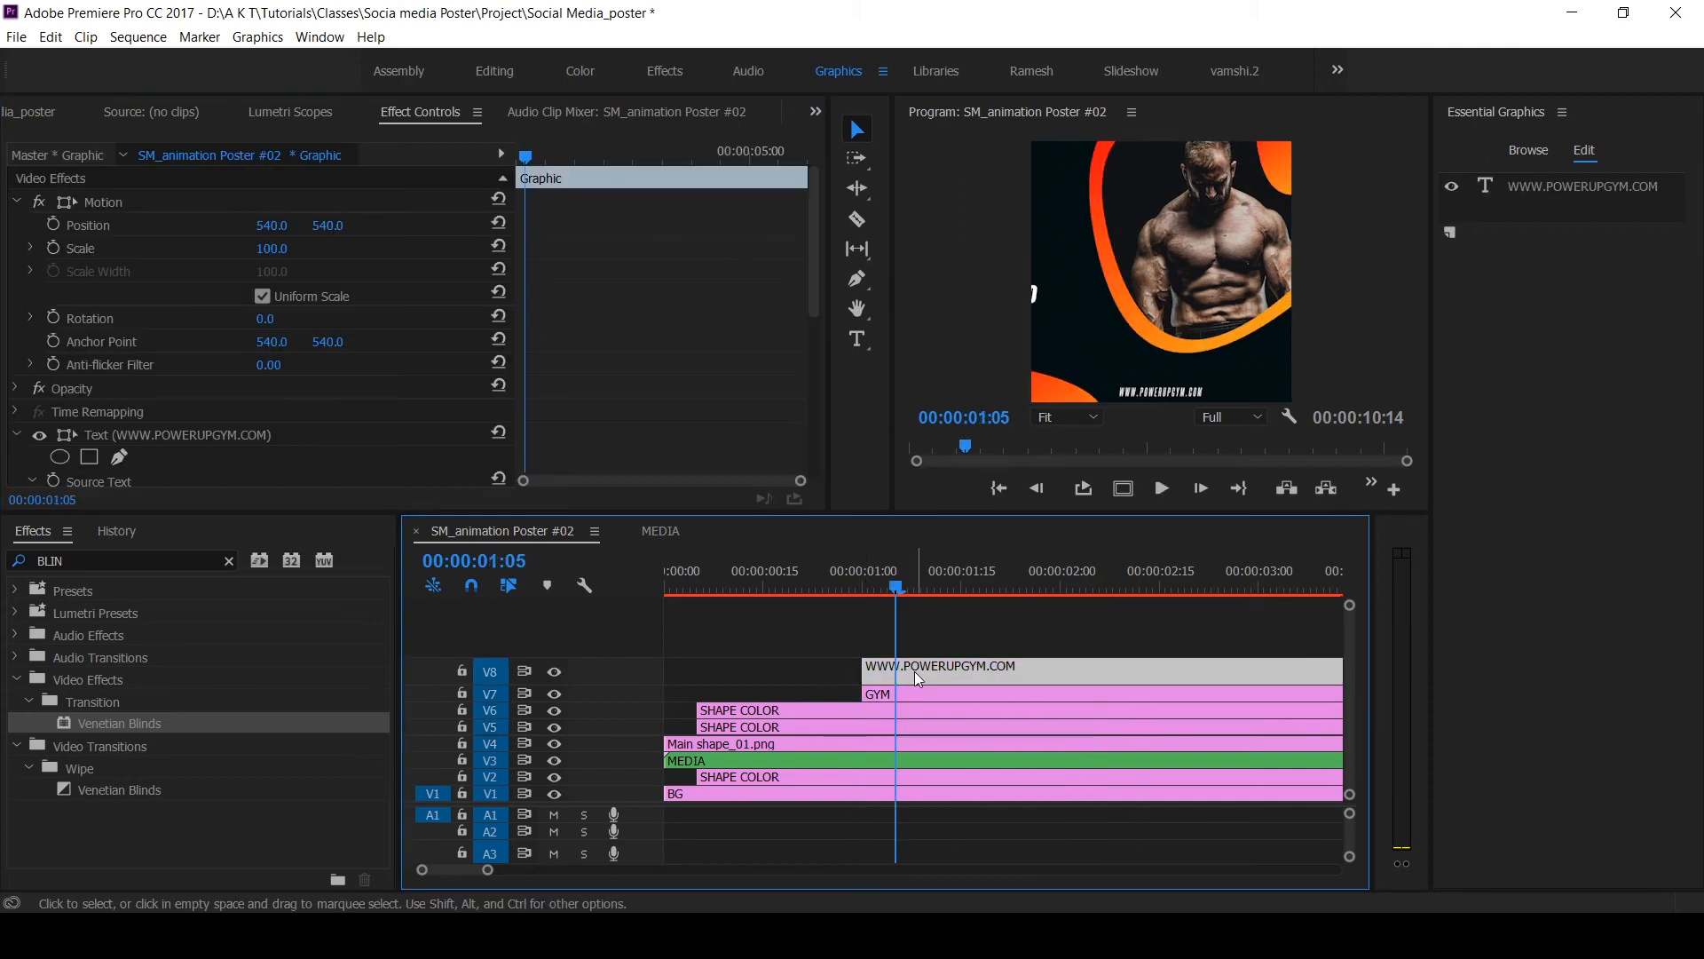
pyautogui.press('Up')
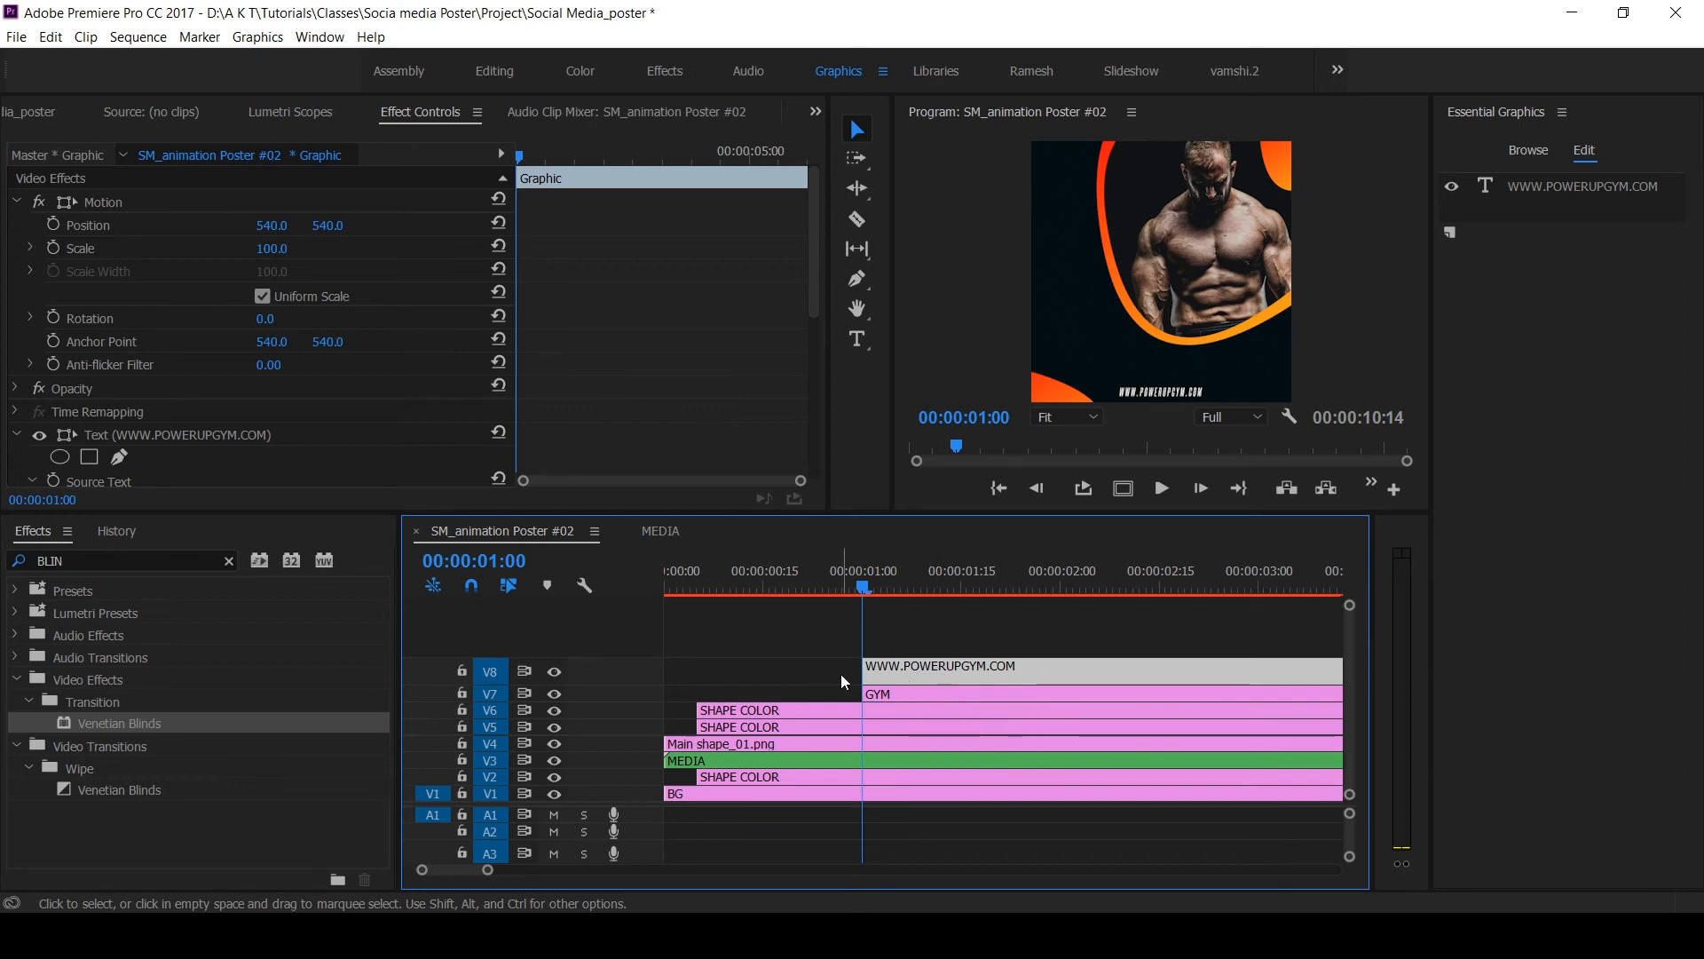
pyautogui.click(968, 694)
pyautogui.rightClick(146, 202)
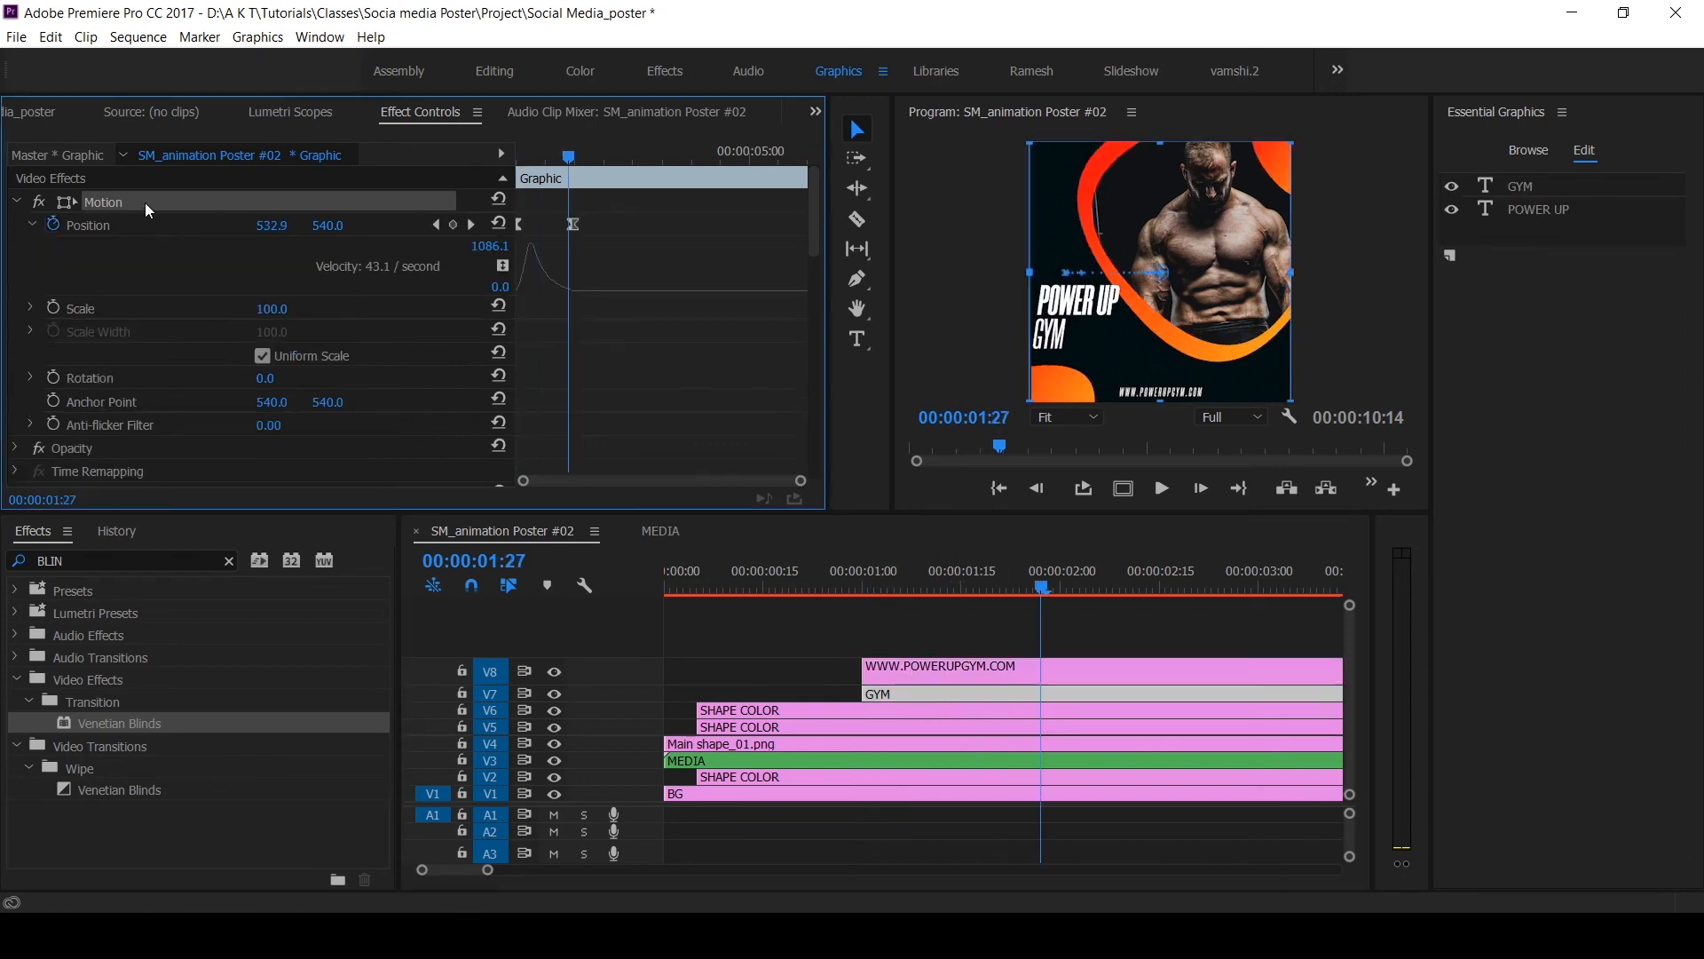
pyautogui.click(192, 313)
pyautogui.click(976, 668)
pyautogui.moveTo(1025, 593); pyautogui.dragTo(862, 657)
pyautogui.rightClick(582, 207)
pyautogui.click(604, 287)
# Set the website clip's first Position keyframe to X 1847 so the text enters from the right, and play it back
pyautogui.press('space')
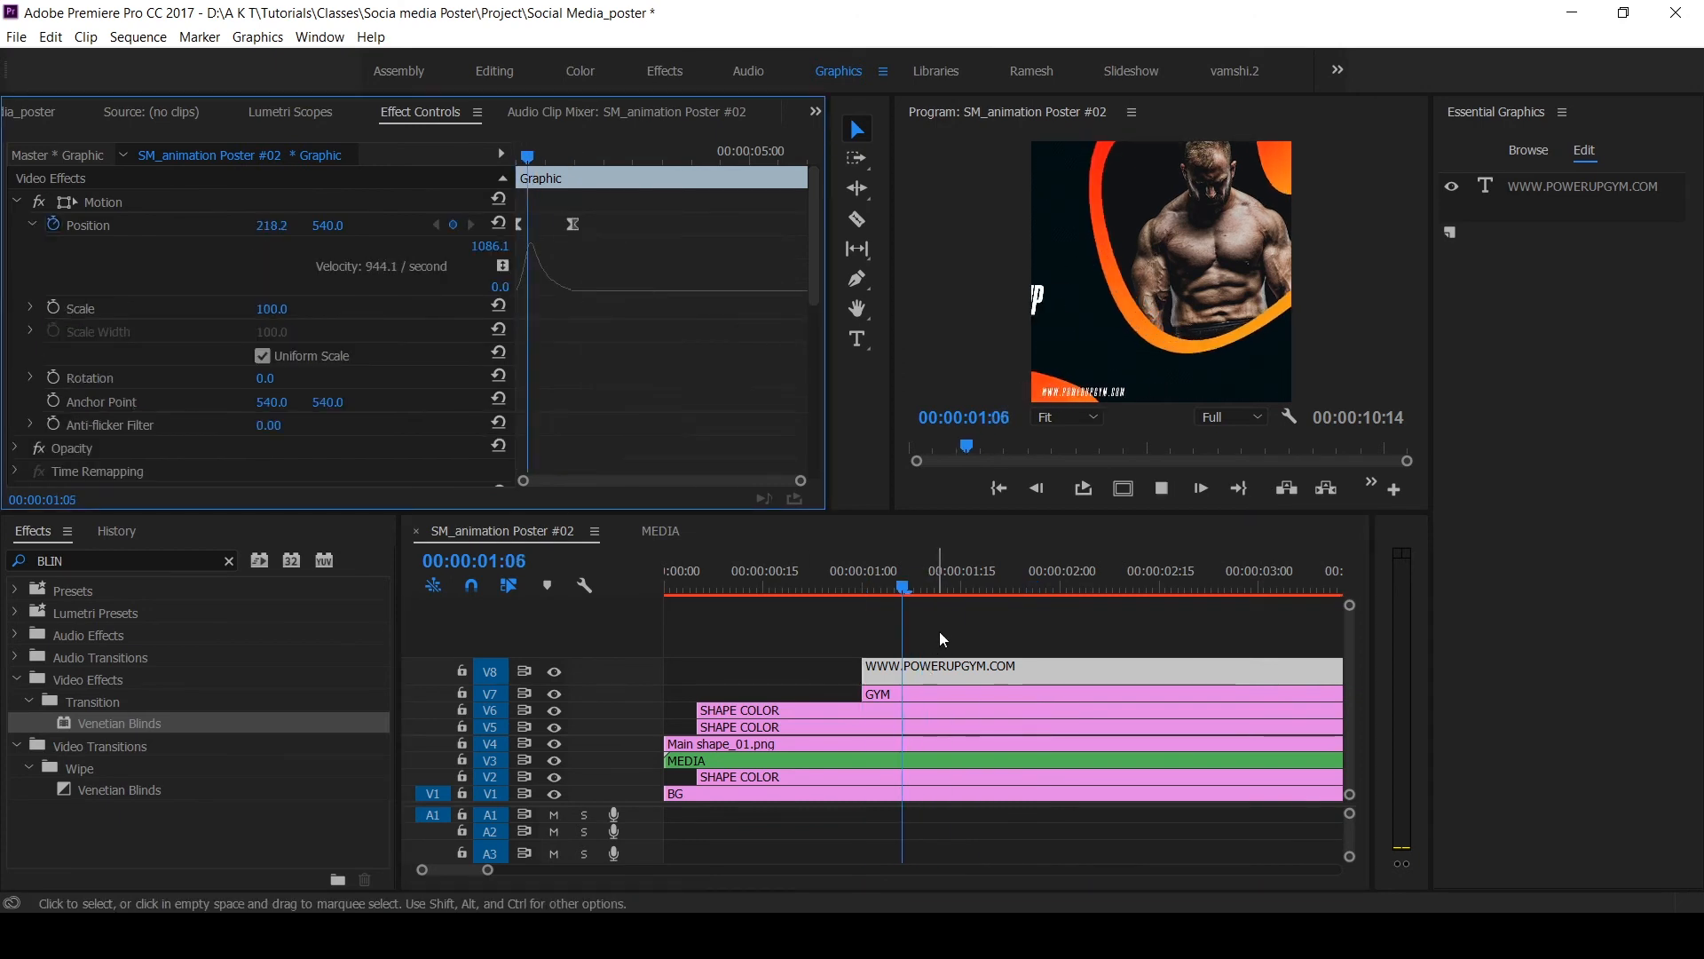
pyautogui.press('space')
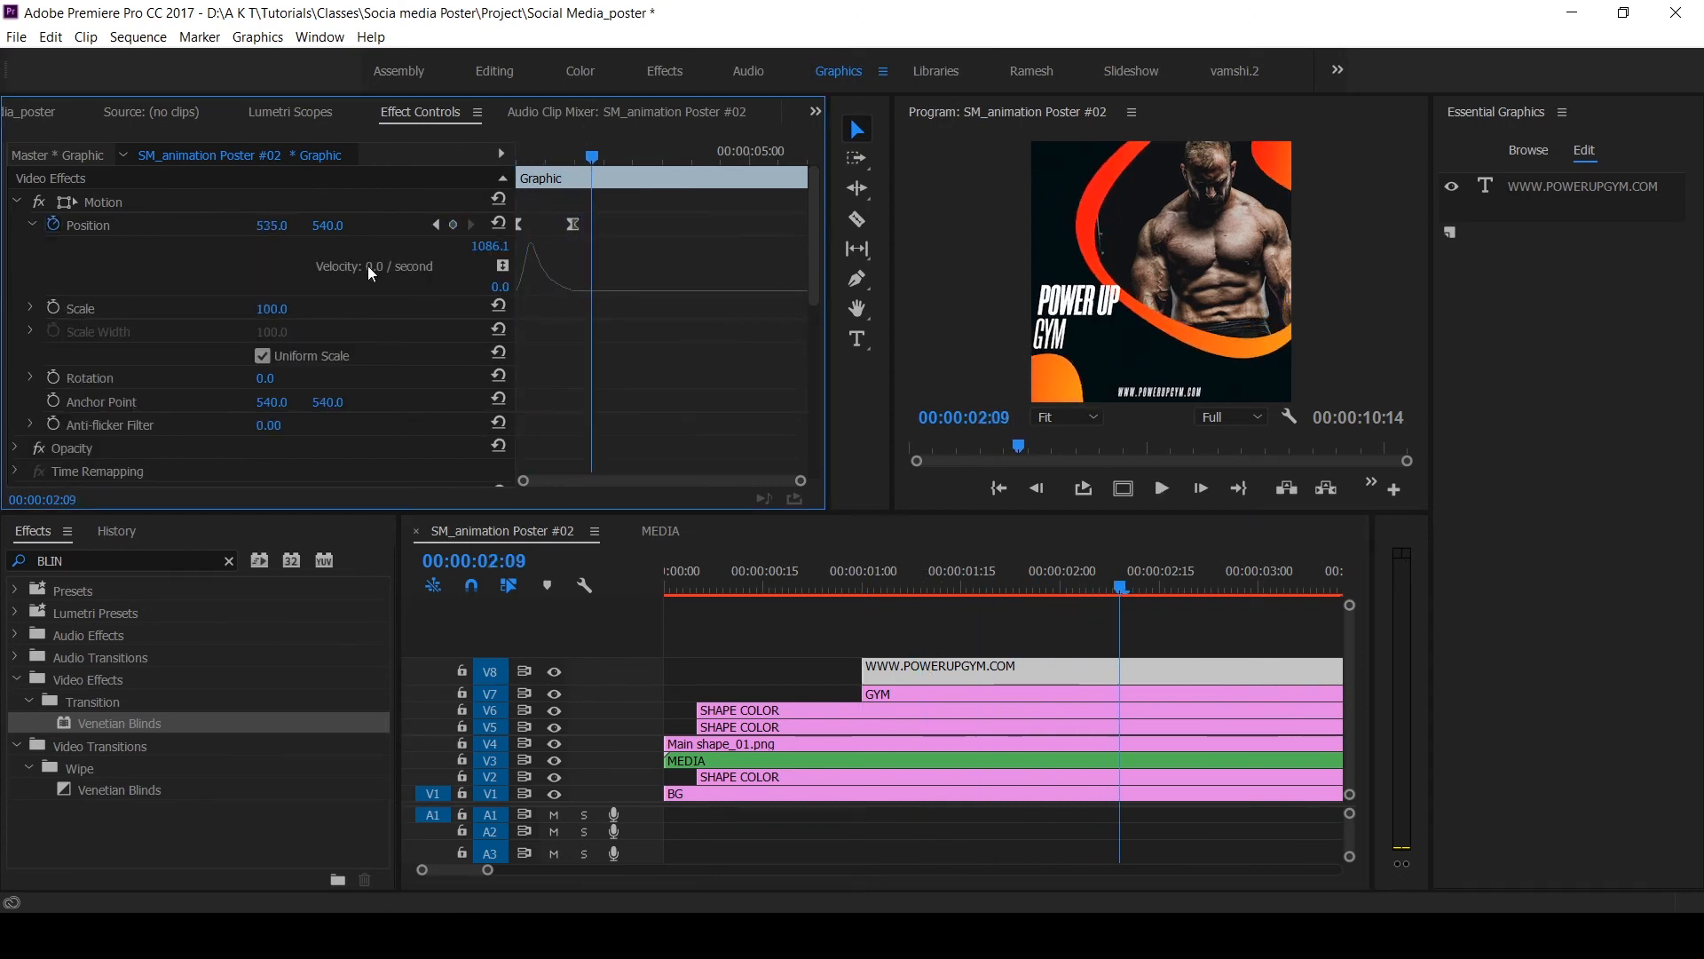
pyautogui.click(435, 225)
pyautogui.click(435, 225)
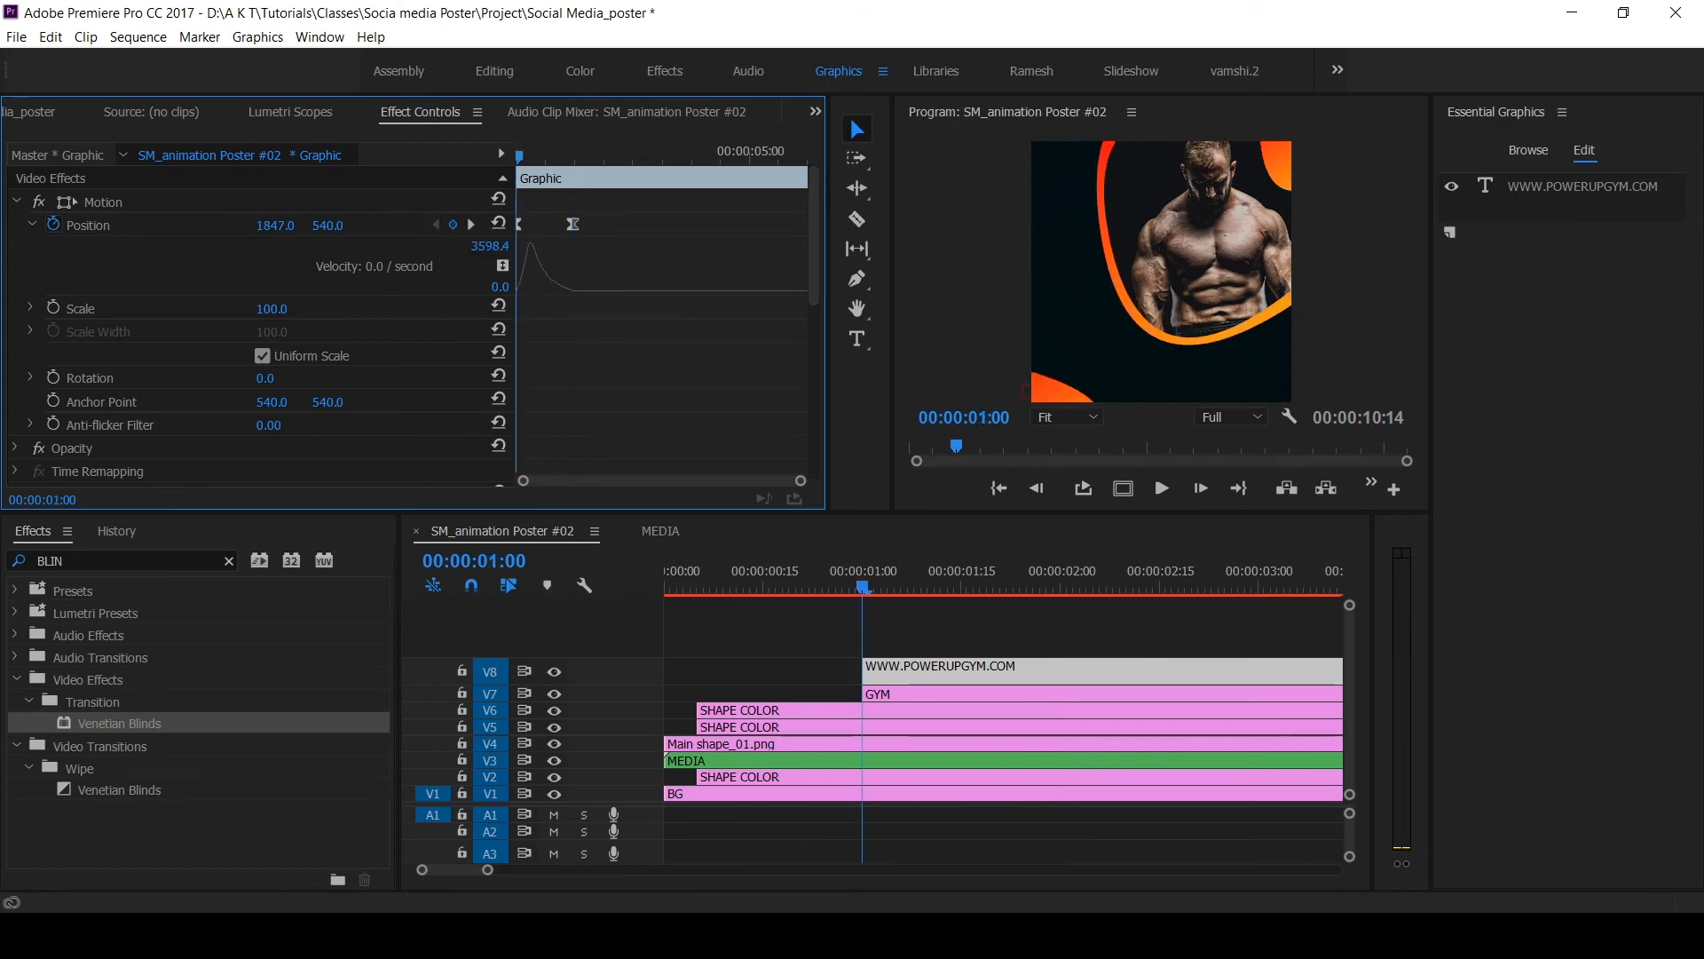
pyautogui.press('space')
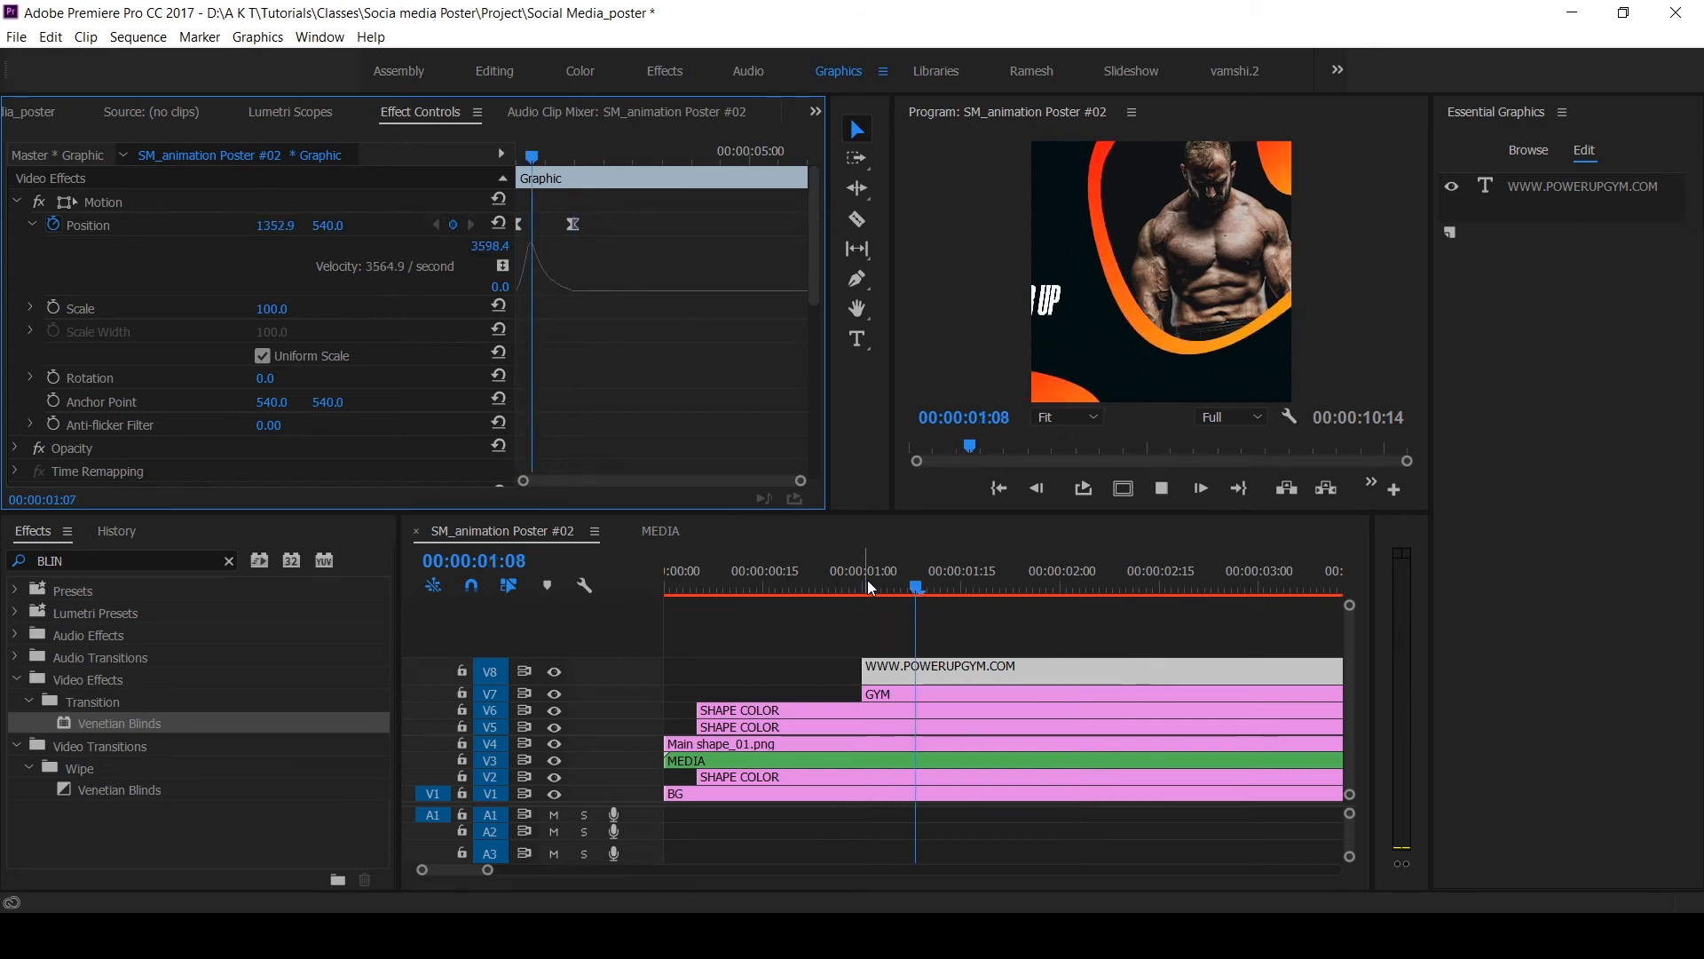
pyautogui.press('space')
# Fit the whole sequence in the timeline and mark an in-to-out range lasting 00:00:09:28
pyautogui.click(838, 609)
pyautogui.press('\\')
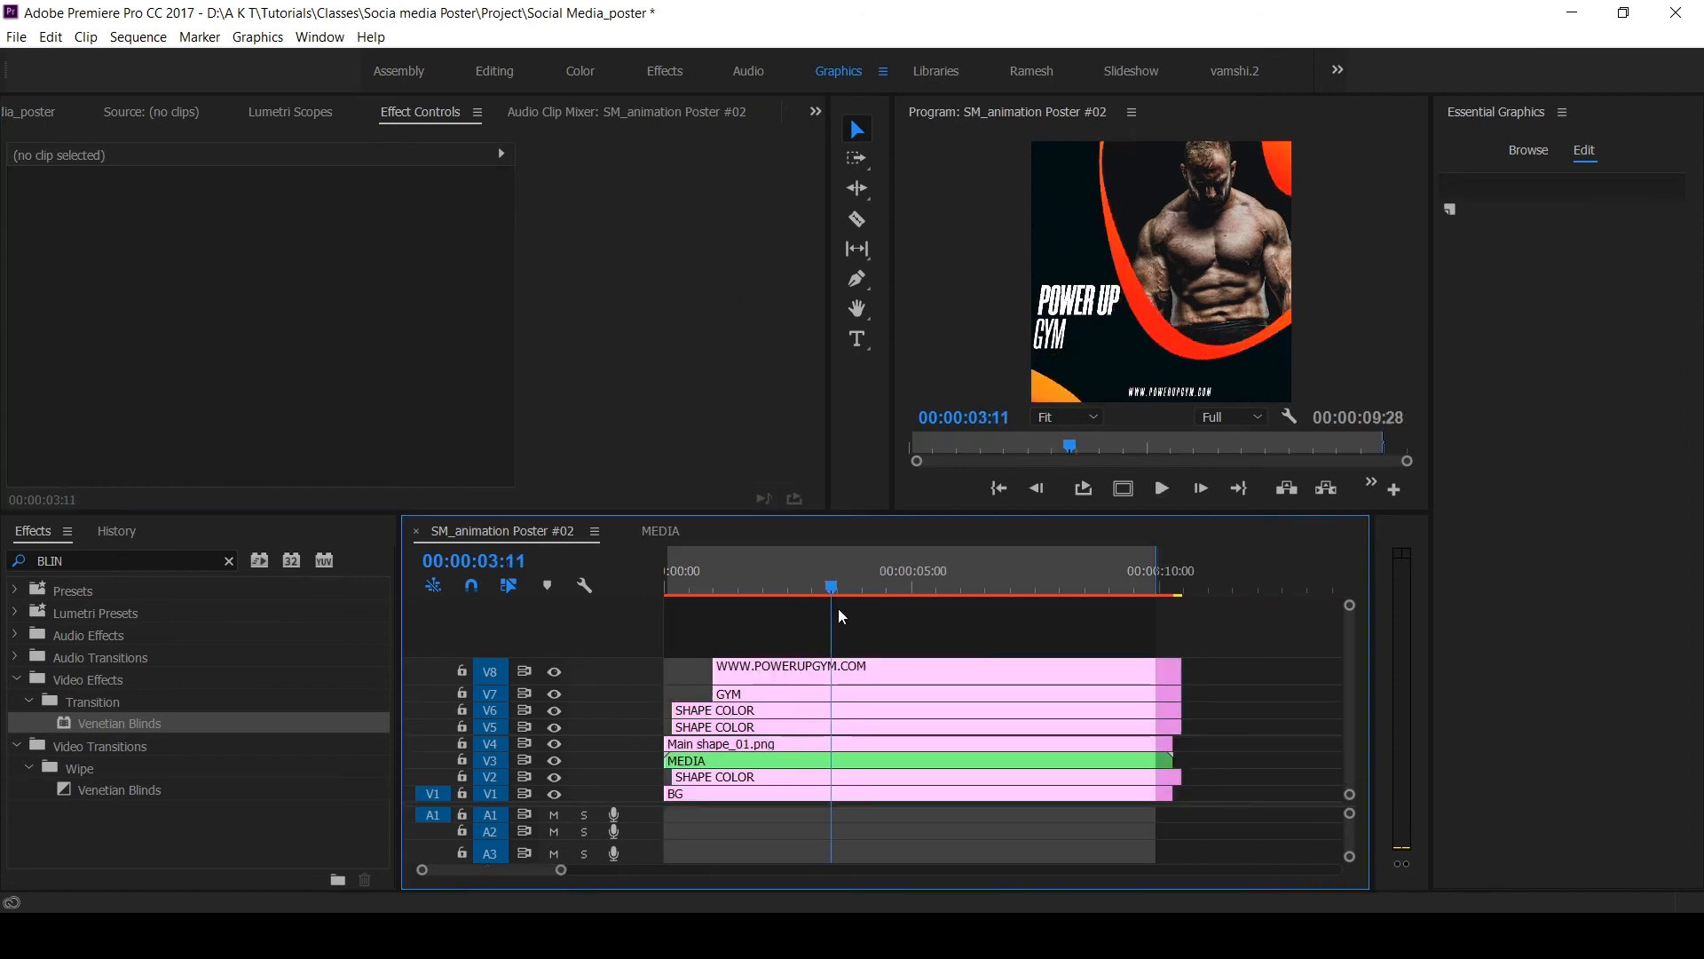
pyautogui.moveTo(838, 609); pyautogui.dragTo(861, 608)
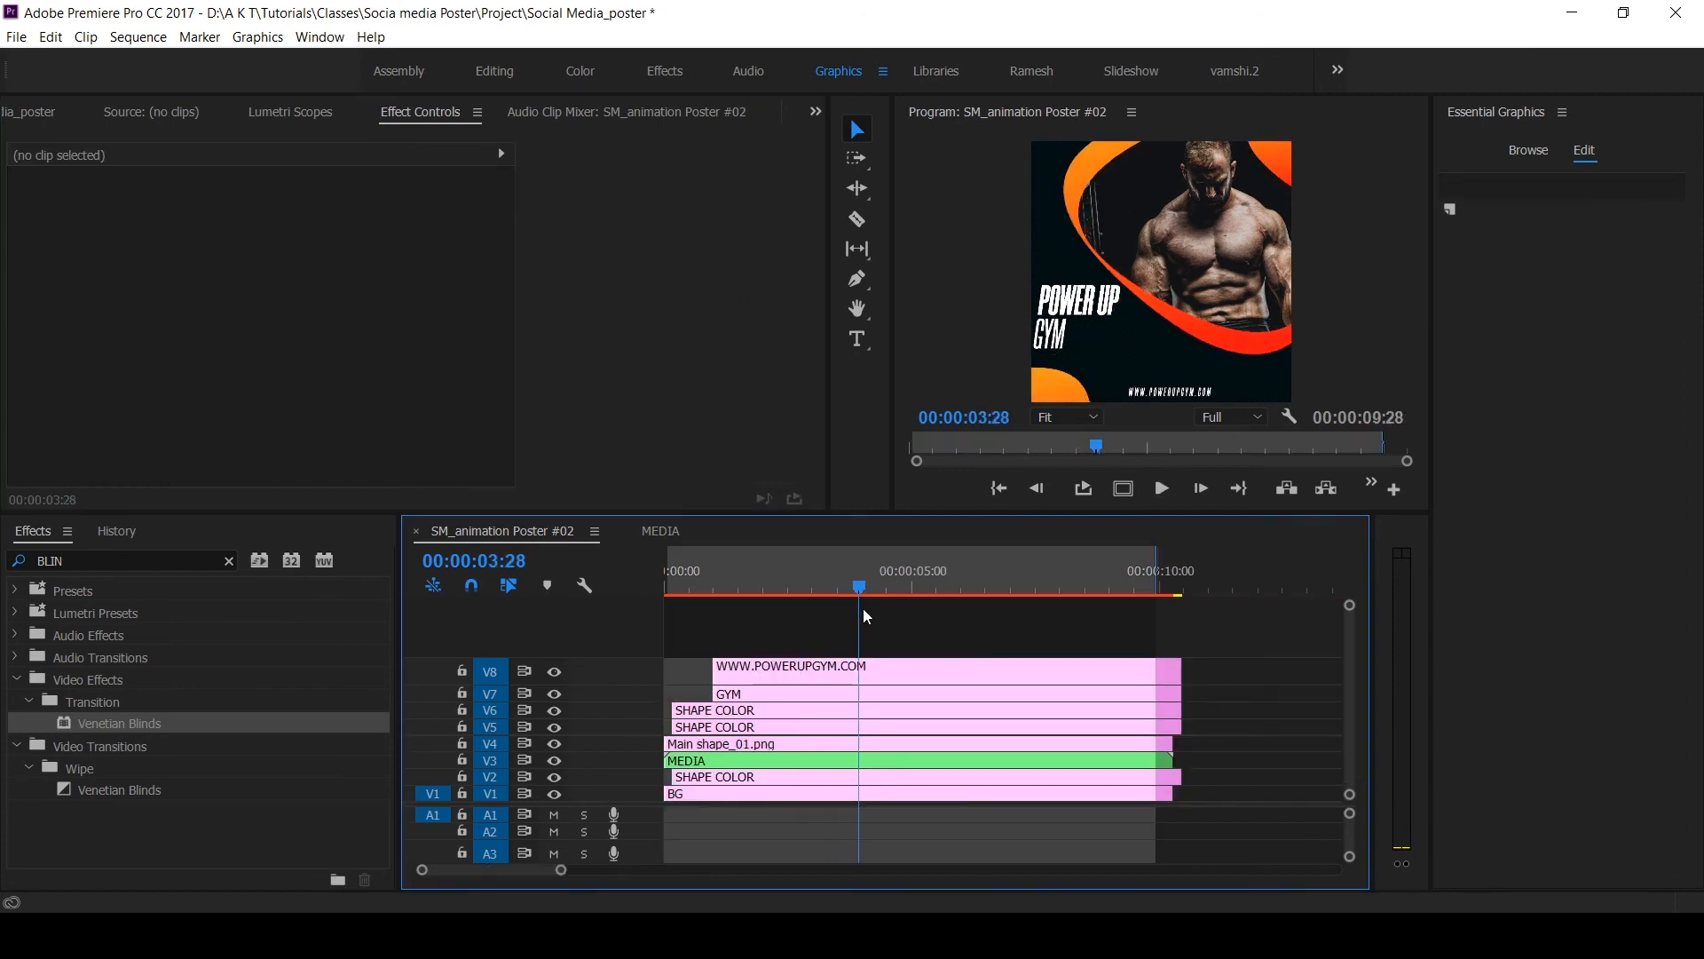
# Apply the Ramp effect to the GYM title clip as a red-to-orange linear gradient, with its start and end points placed across the lettering
pyautogui.click(779, 690)
pyautogui.hotkey('shift', '7')
pyautogui.write('RAMP')
pyautogui.moveTo(94, 723); pyautogui.dragTo(799, 693)
pyautogui.scroll(-5, 321, 340)
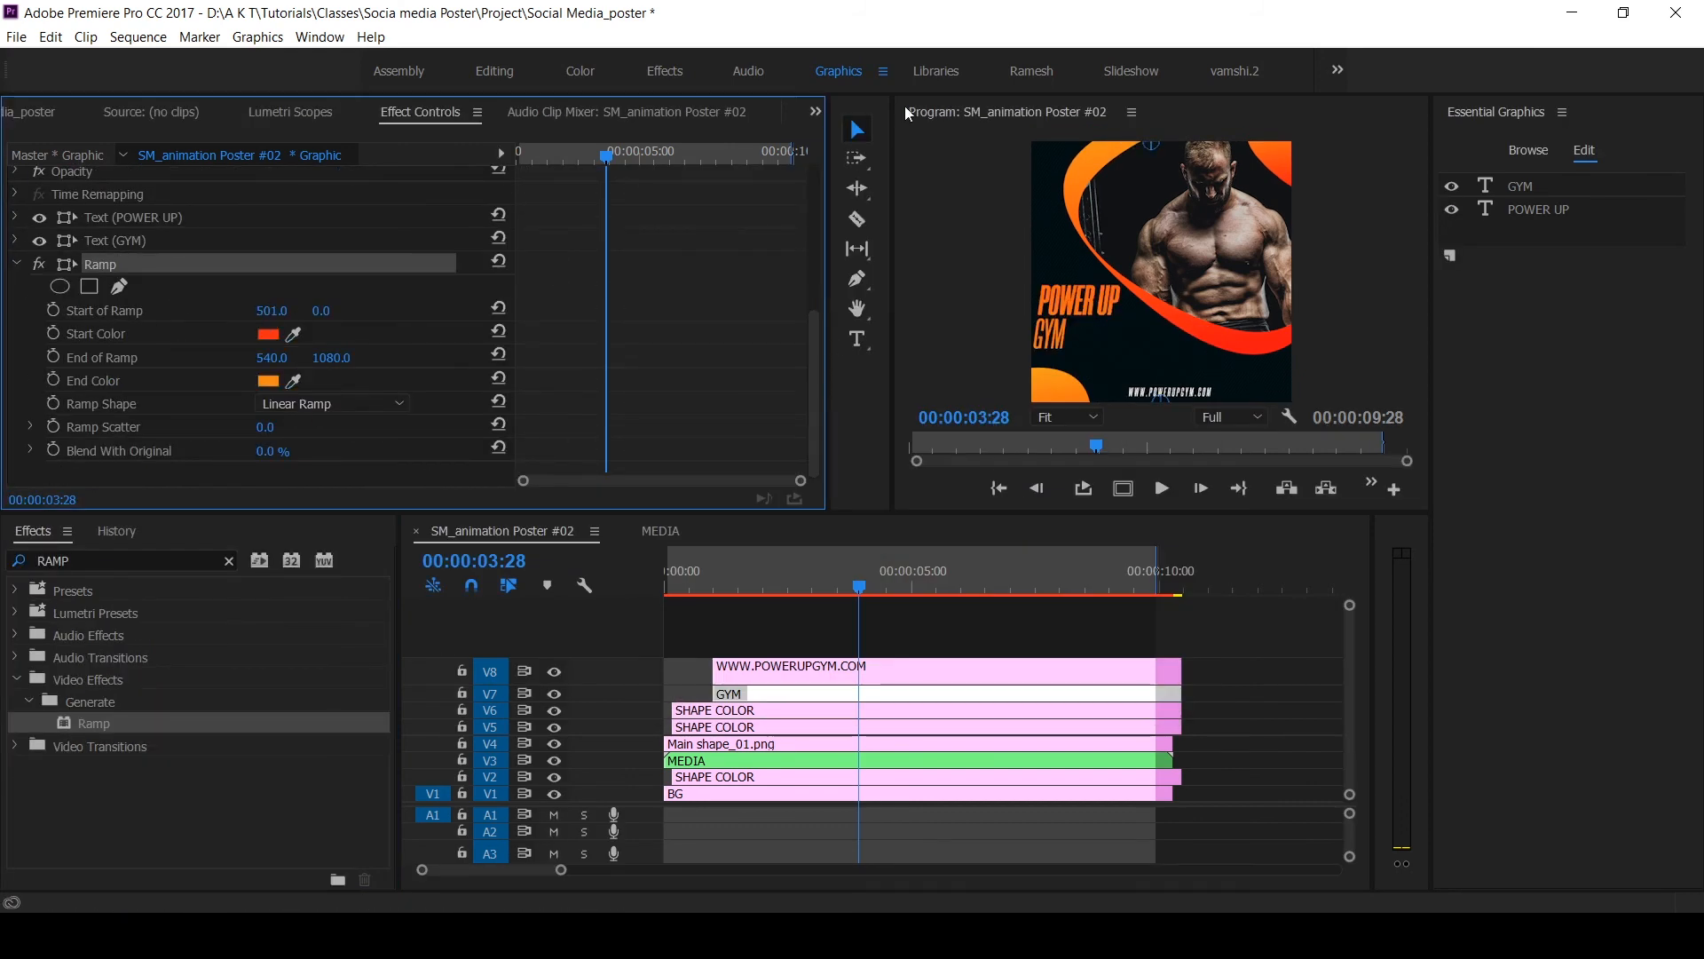
pyautogui.moveTo(1151, 144); pyautogui.dragTo(1007, 334)
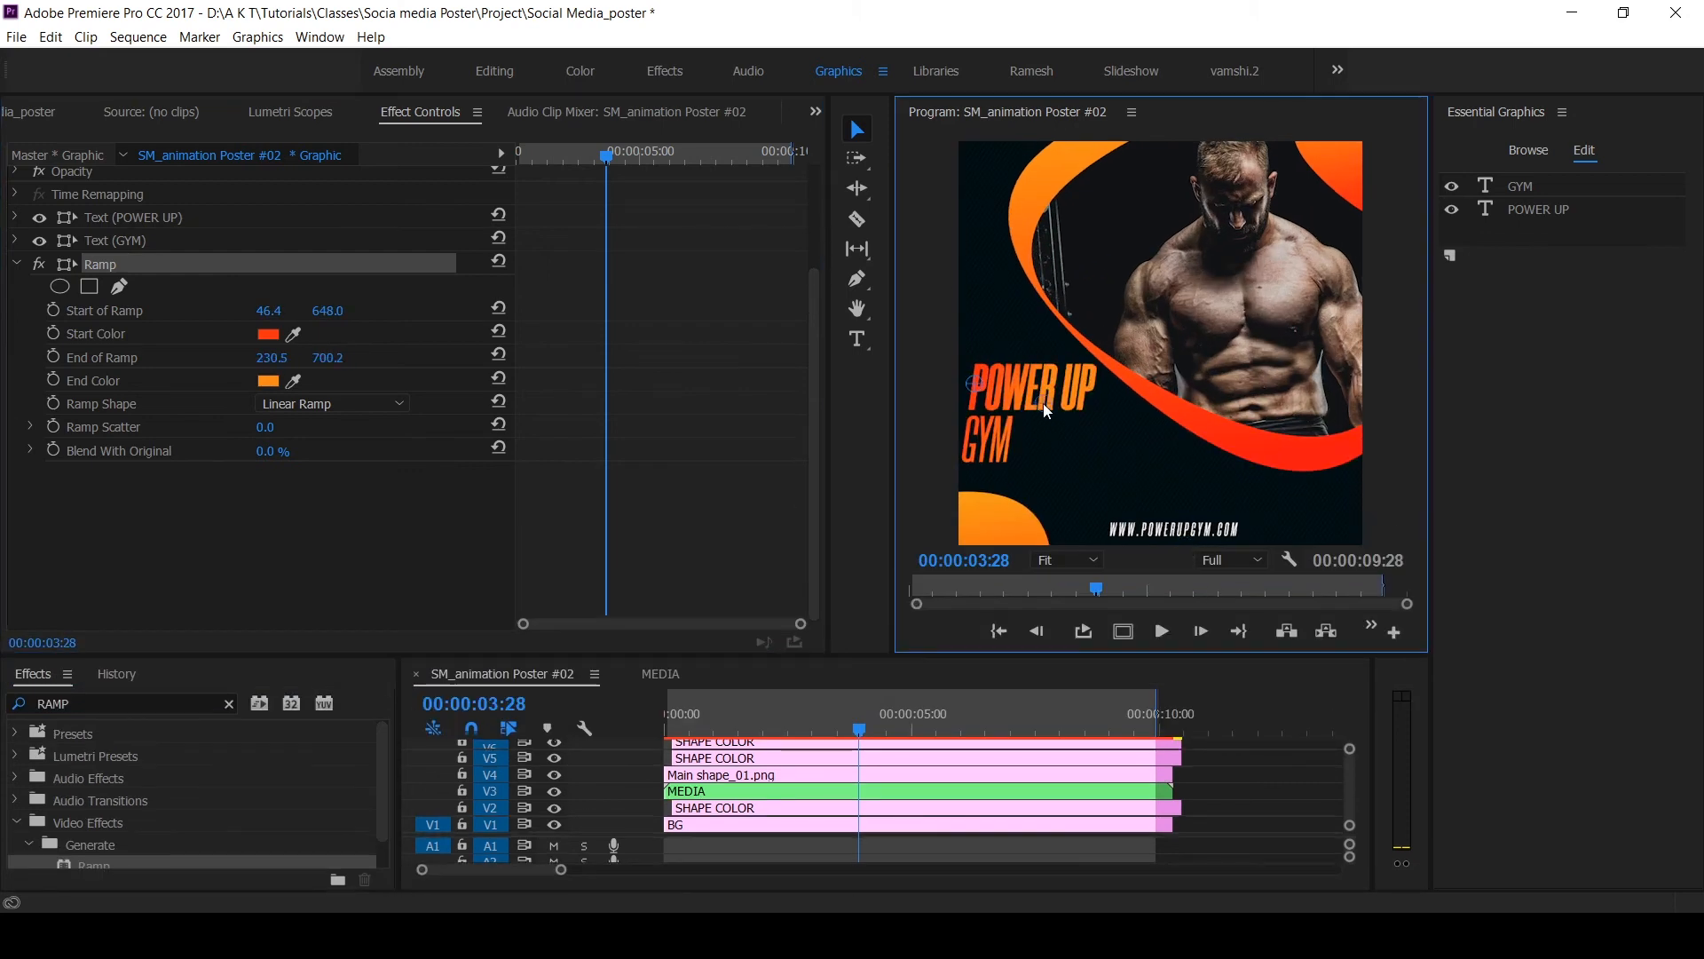
pyautogui.moveTo(1042, 403); pyautogui.dragTo(1060, 409)
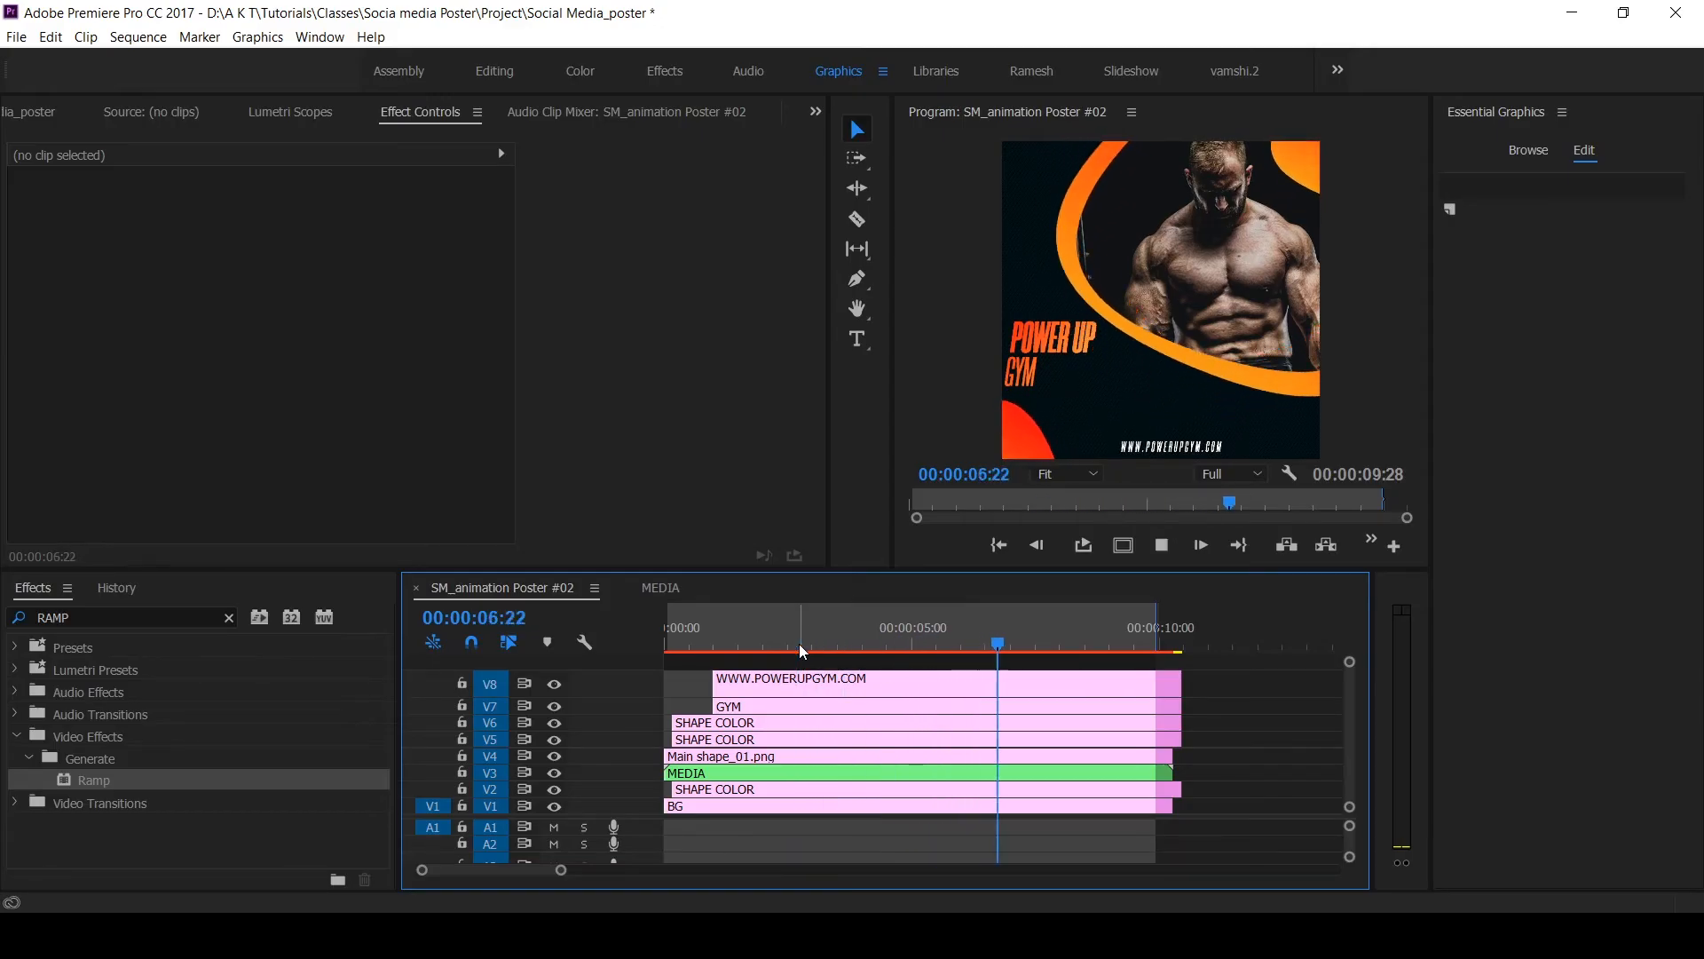
# Review the poster animation from the start and set the sequence's out point at 00:00:09:28
pyautogui.press('space')
pyautogui.moveTo(696, 632); pyautogui.dragTo(665, 657)
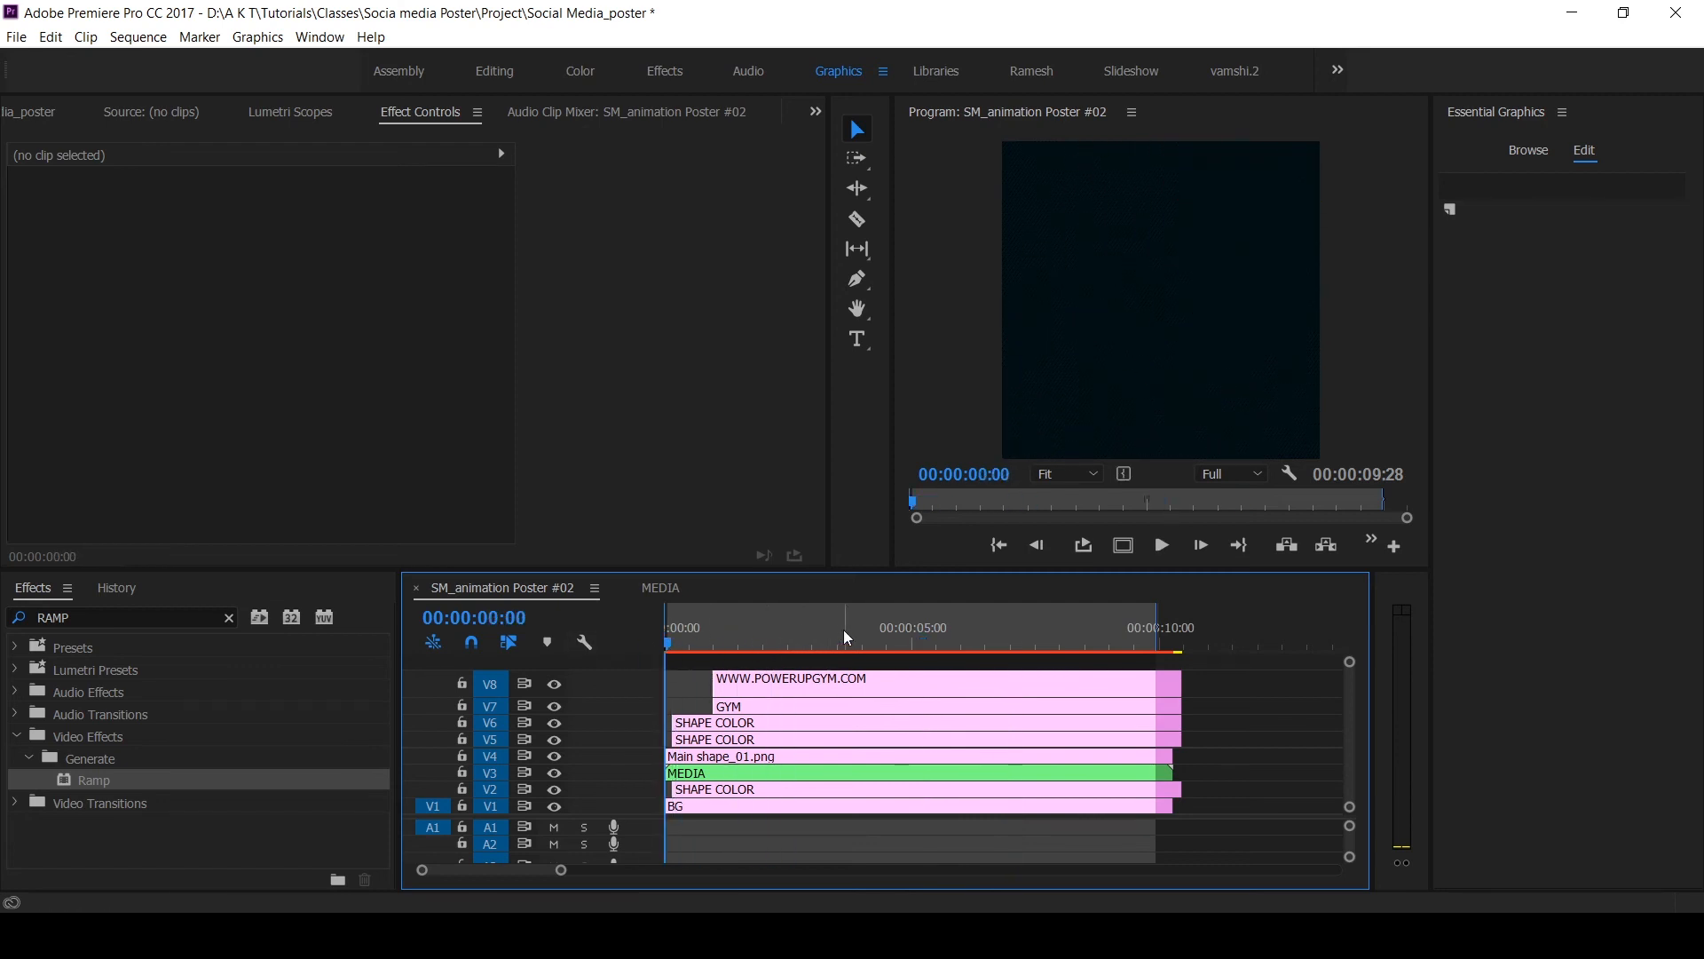
pyautogui.moveTo(848, 637); pyautogui.dragTo(1159, 627)
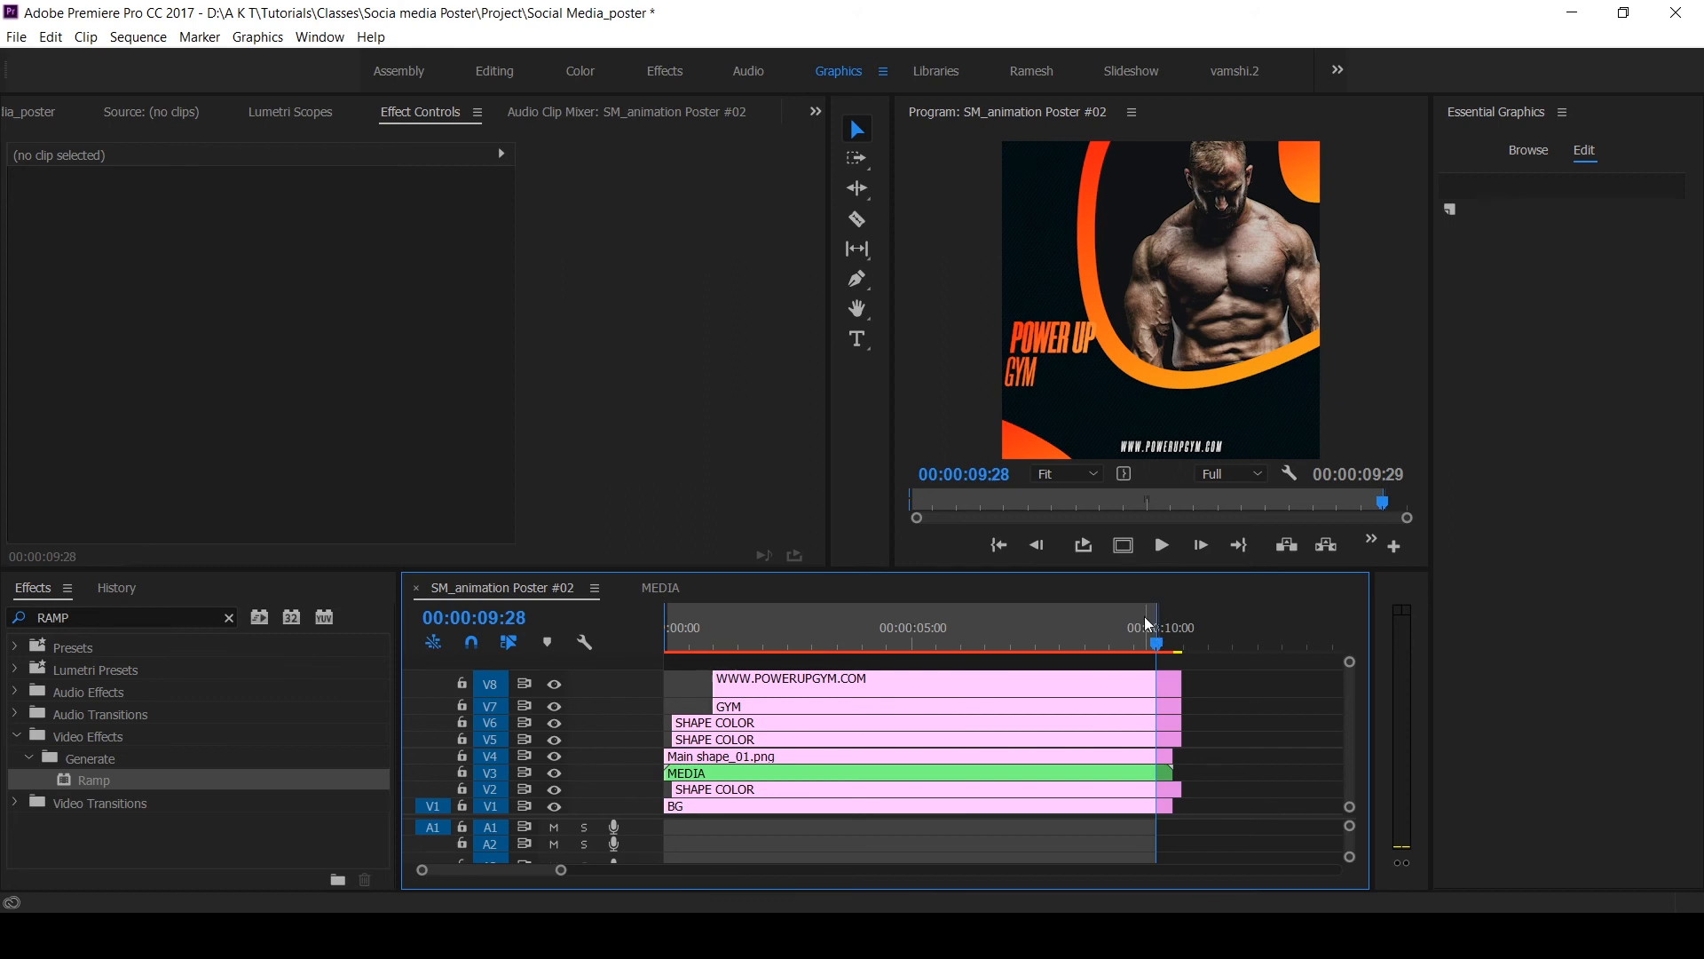
pyautogui.moveTo(951, 641); pyautogui.dragTo(1006, 626)
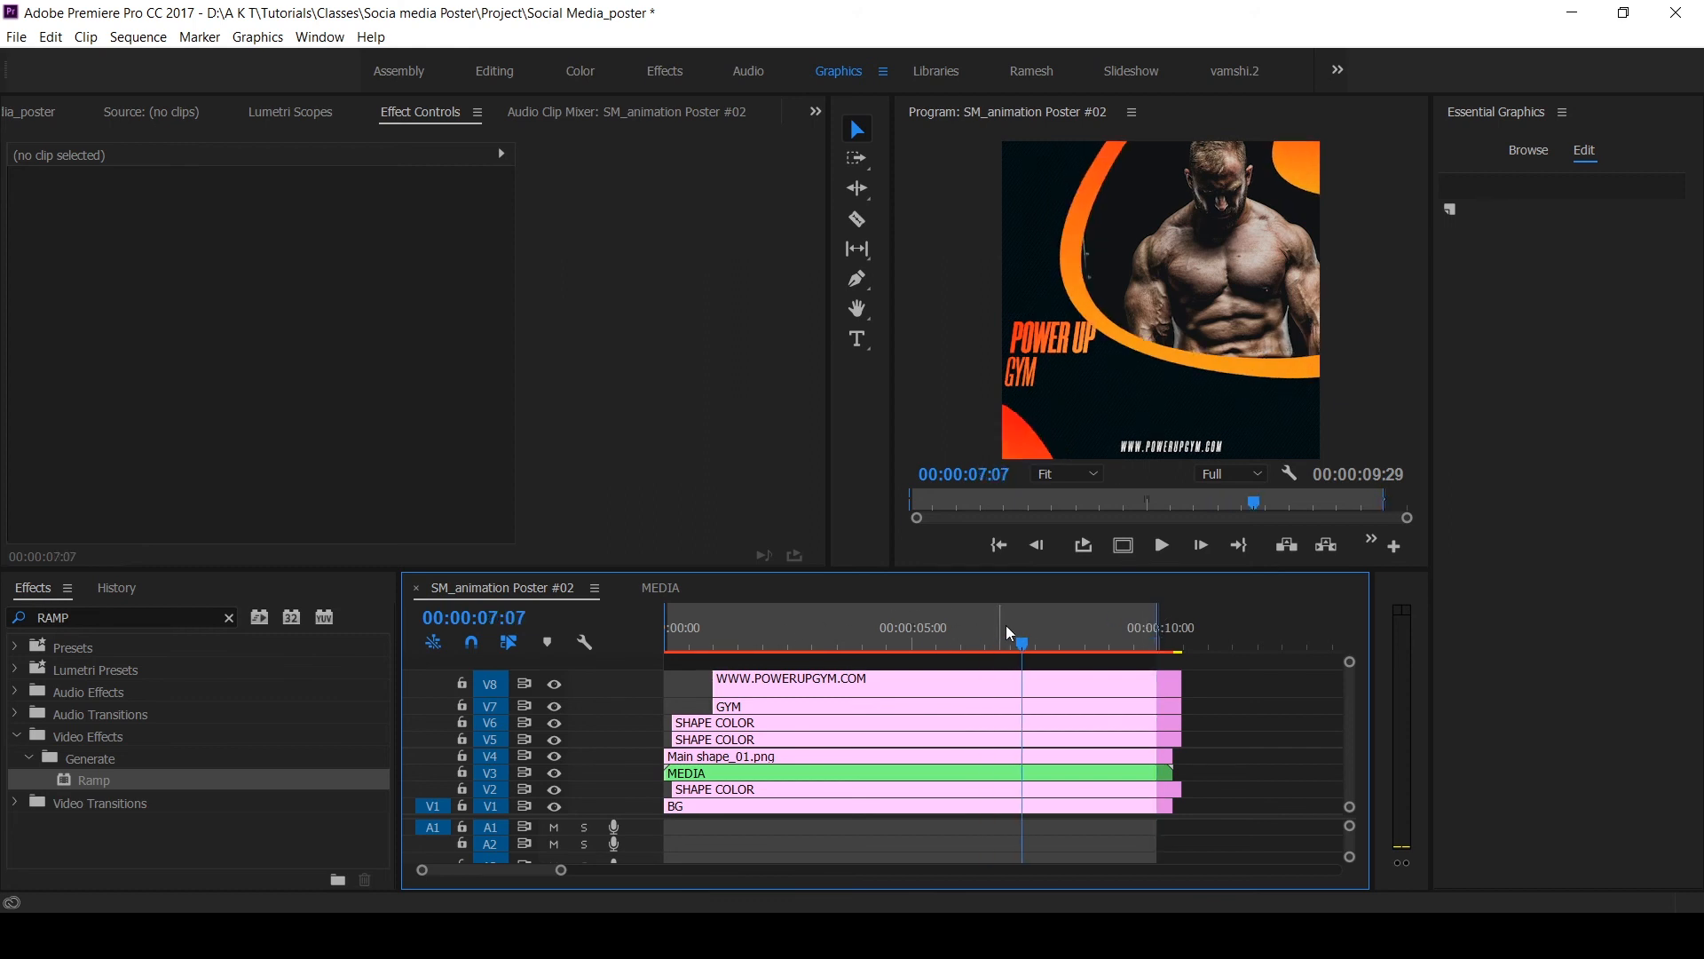
# Open the media export settings for the poster sequence and set the output format to Animated GIF
pyautogui.click(19, 39)
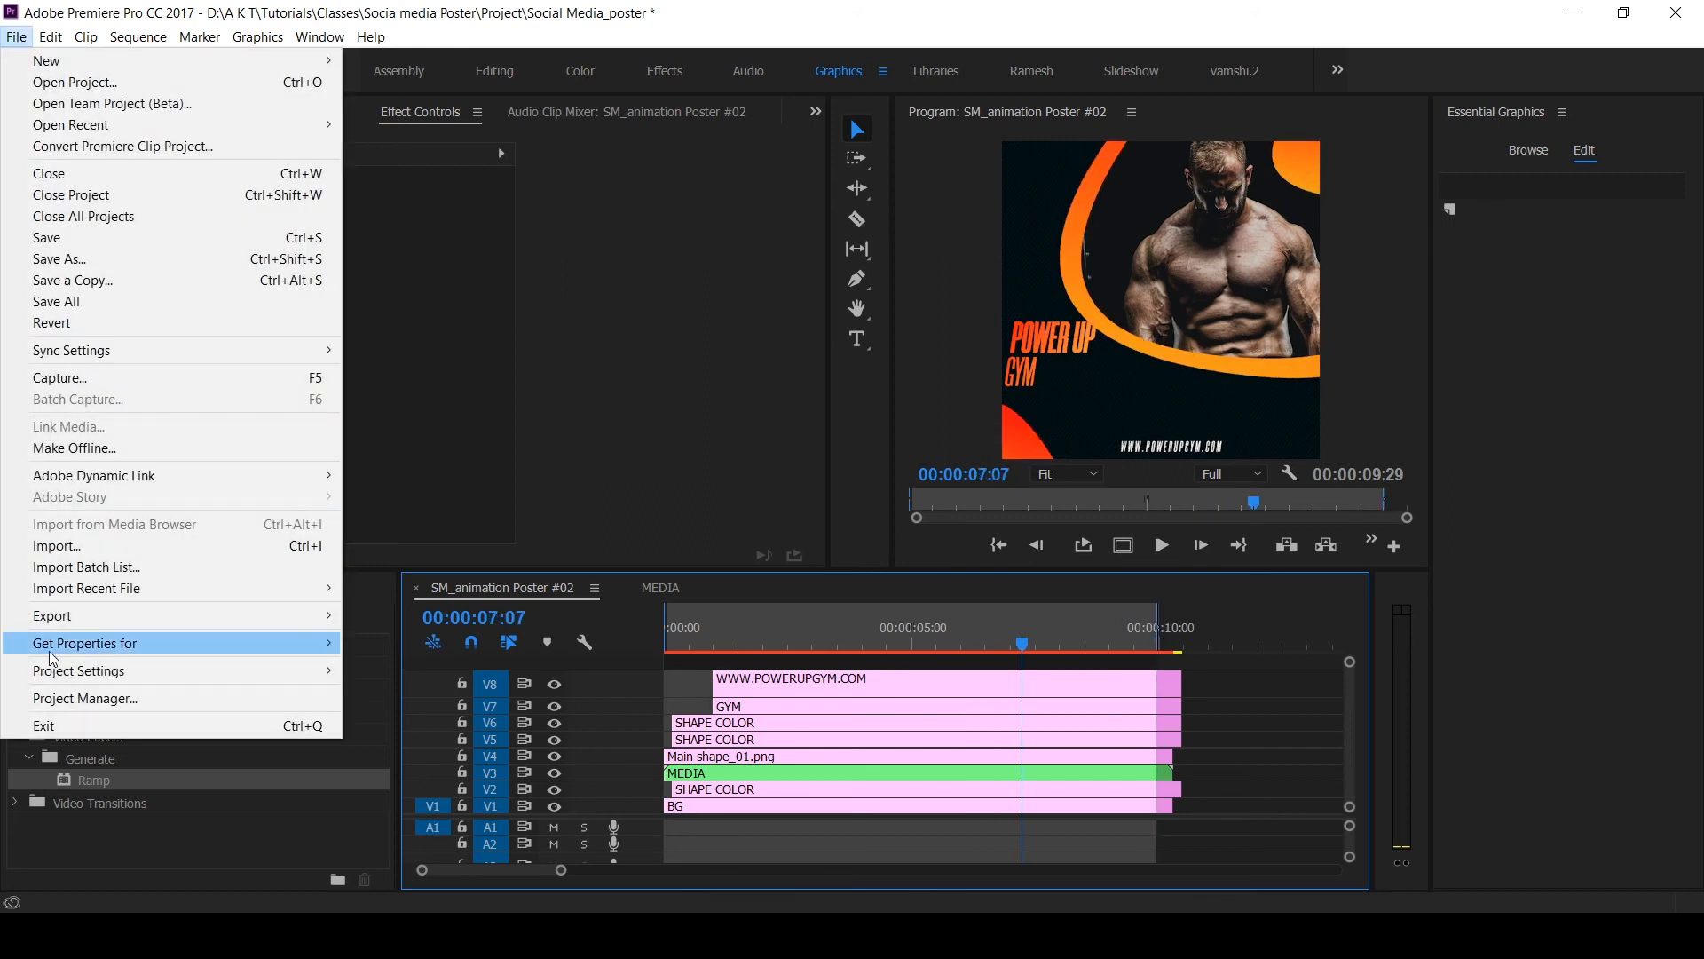
pyautogui.moveTo(75, 618)
pyautogui.click(460, 619)
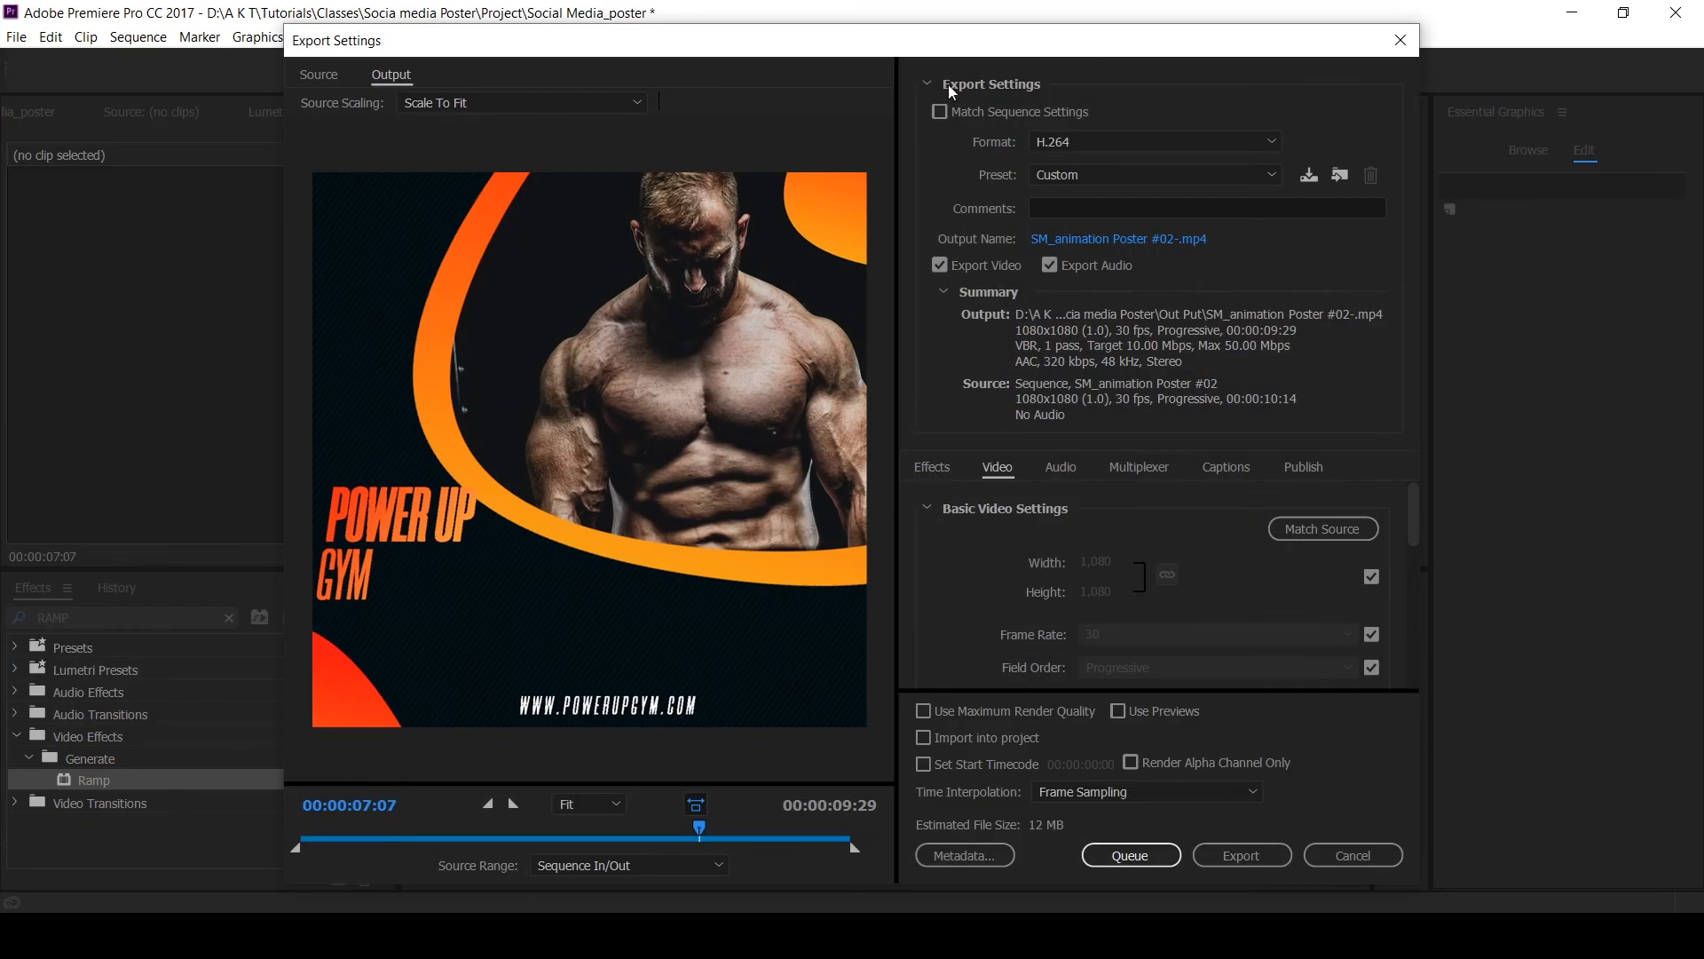
pyautogui.click(1086, 142)
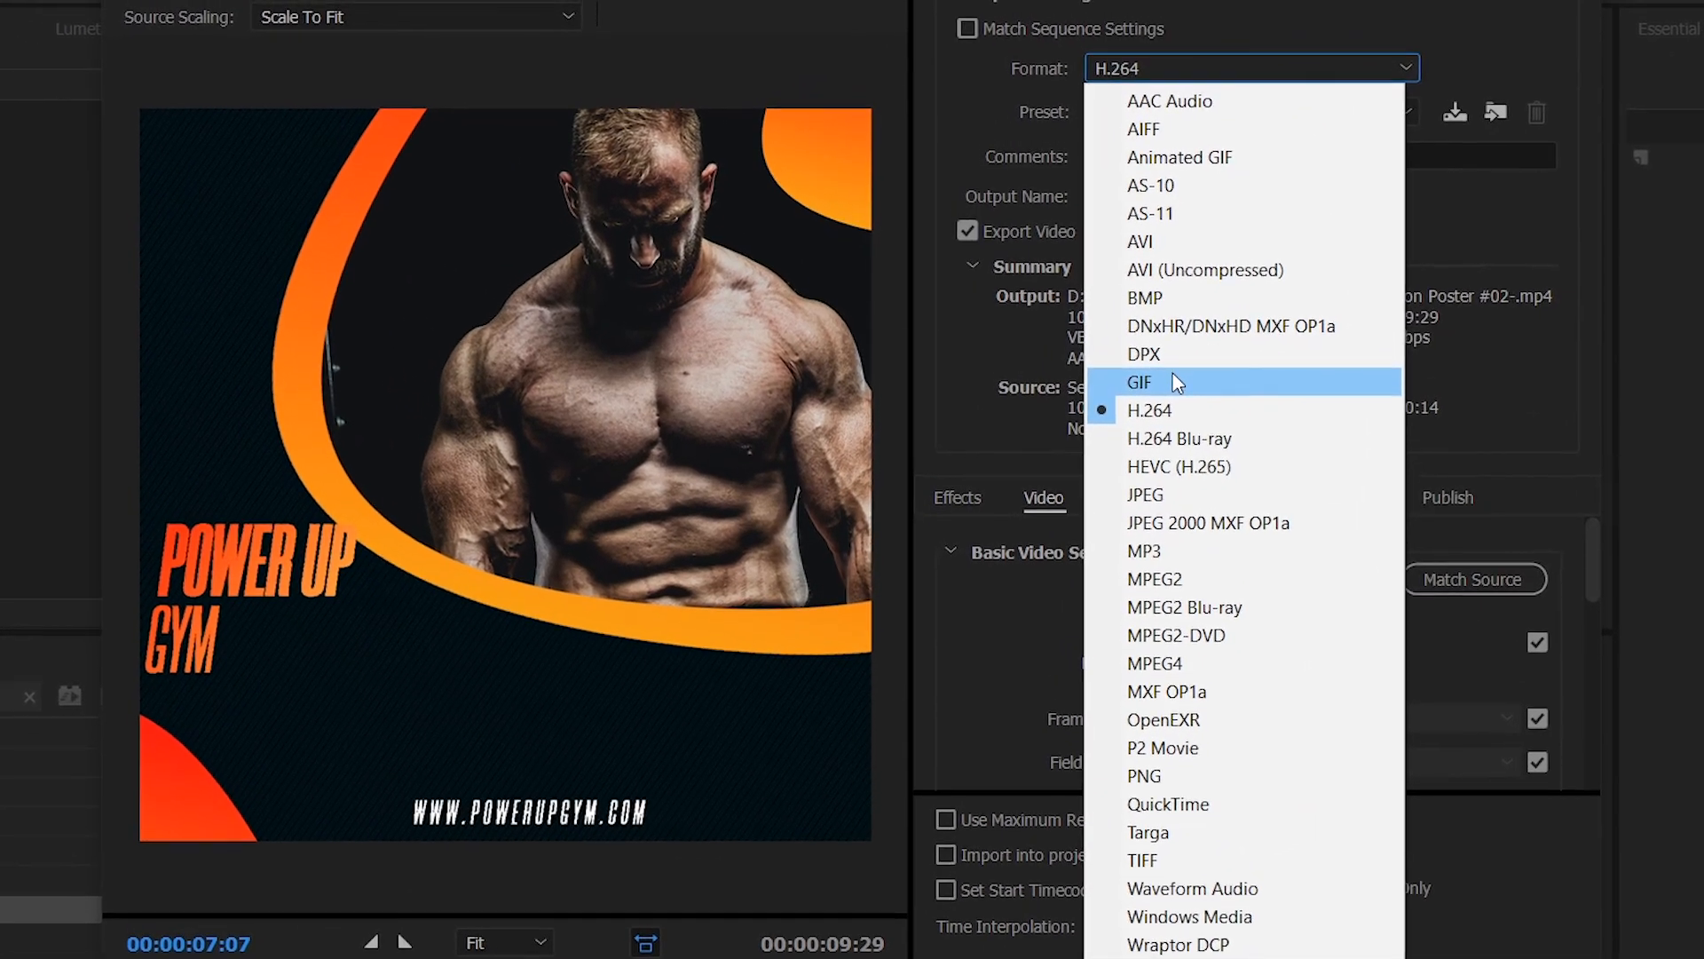
pyautogui.click(1166, 381)
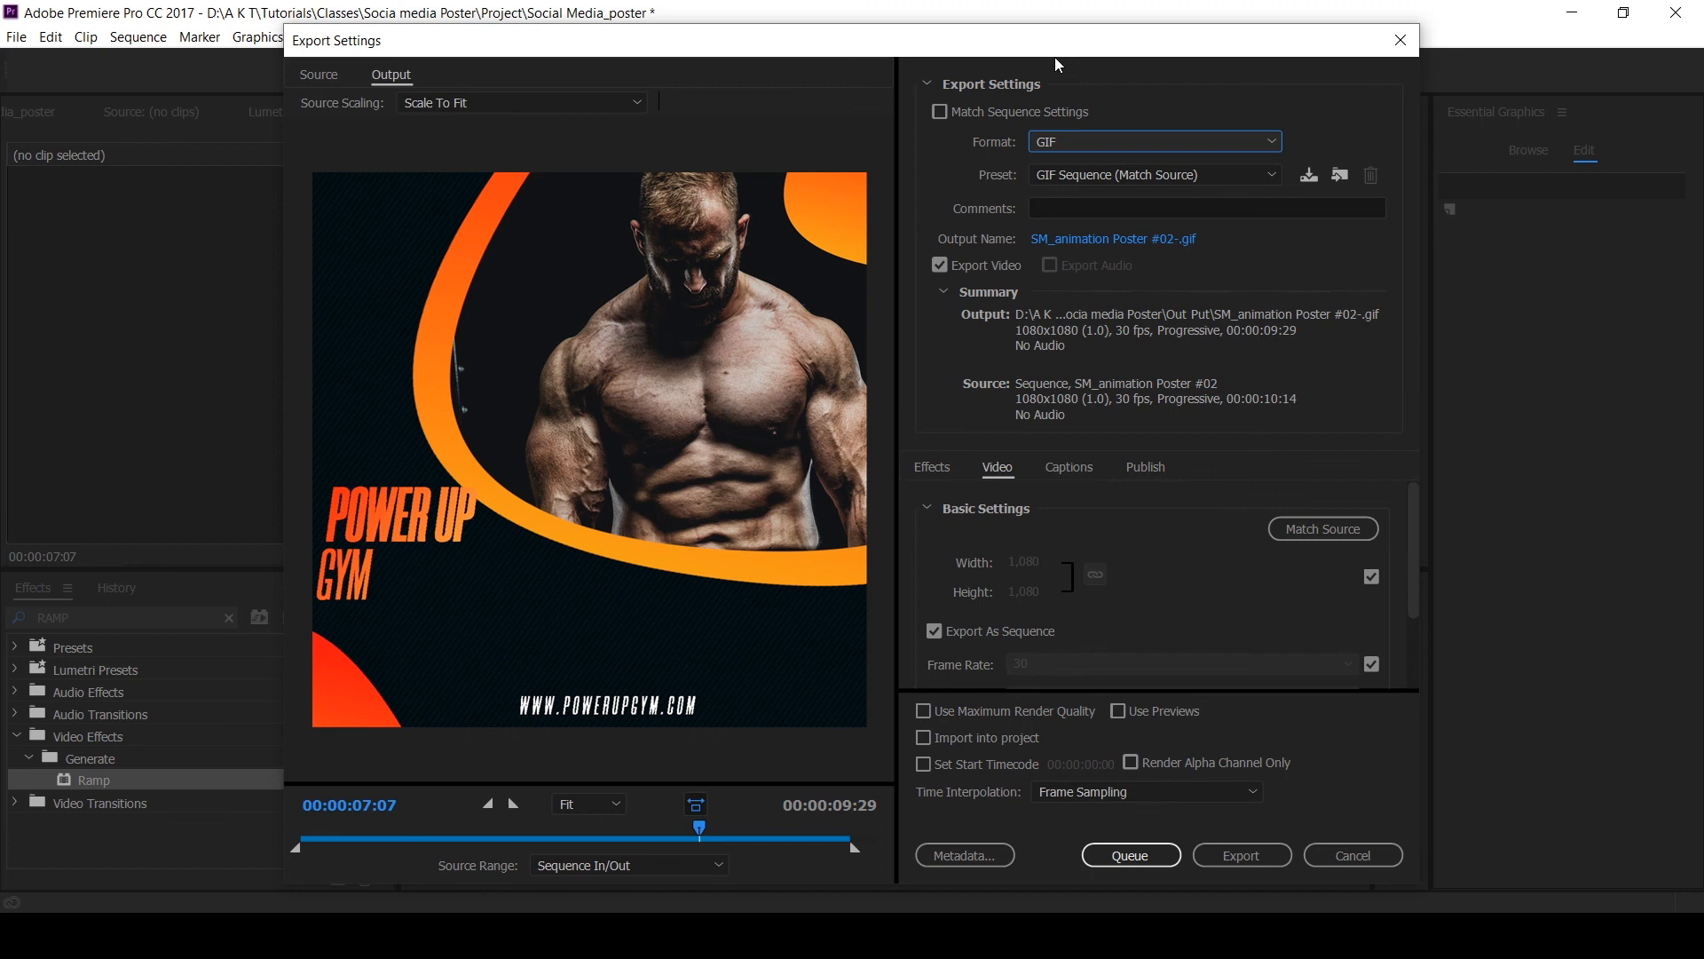
pyautogui.click(1058, 141)
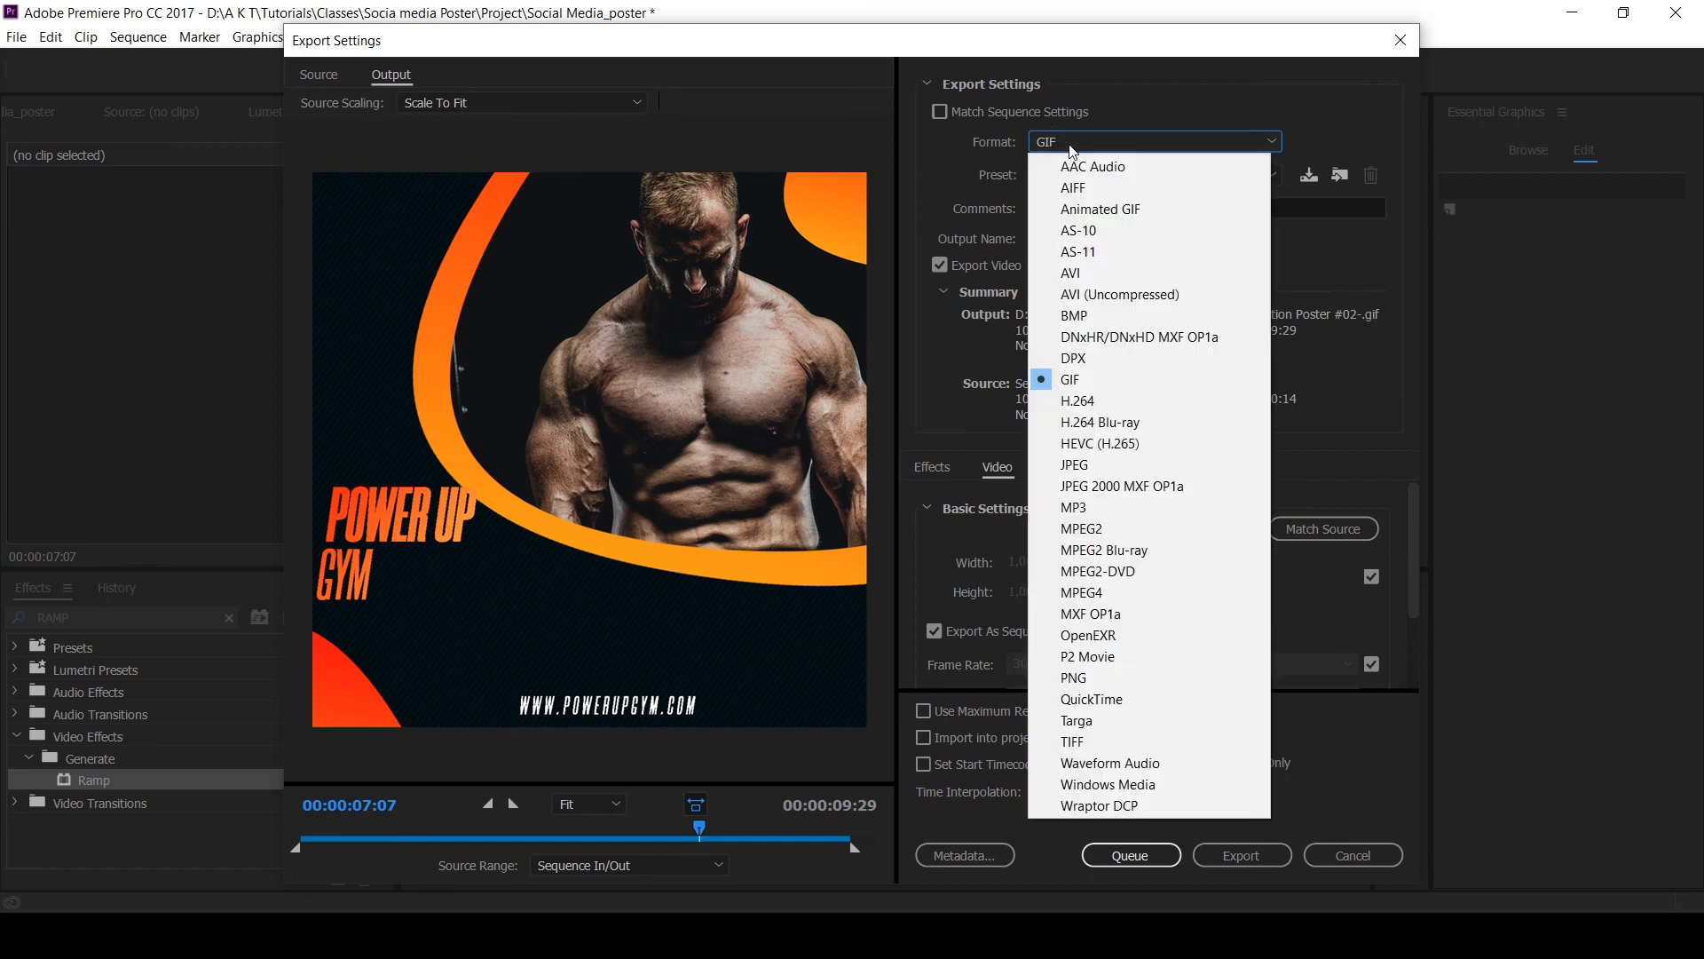
pyautogui.click(1122, 212)
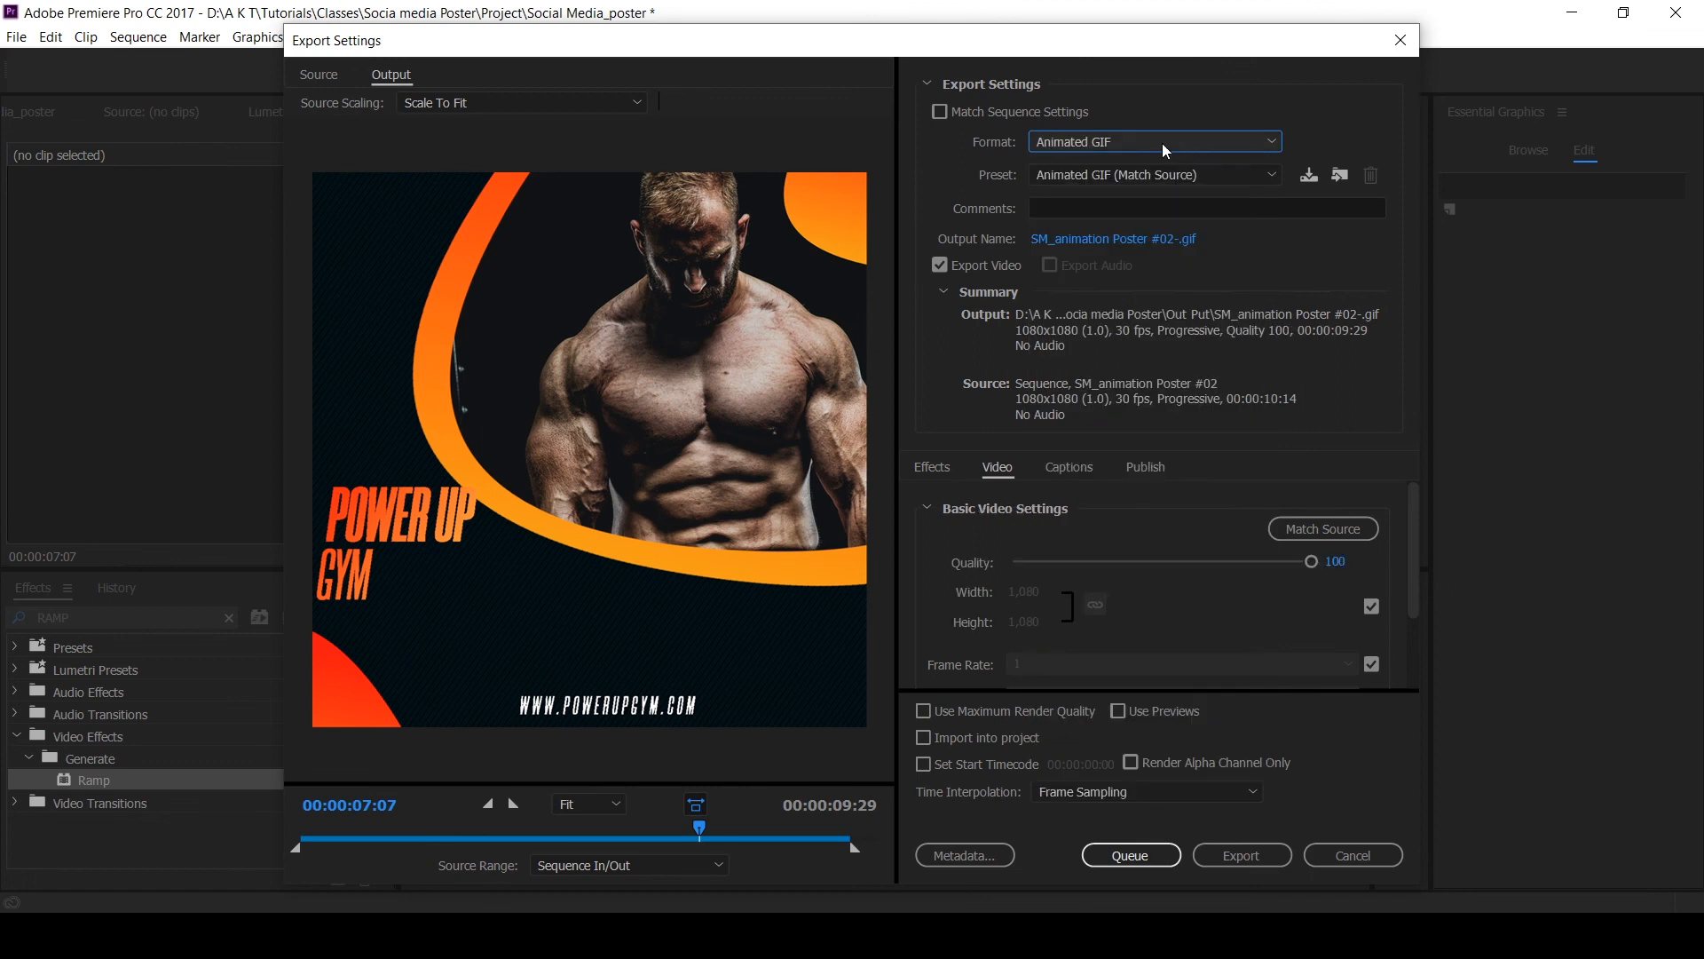
# Name the output SM_animation Poster #02 GIF, set its quality to 28, and export the animated GIF
pyautogui.click(1126, 240)
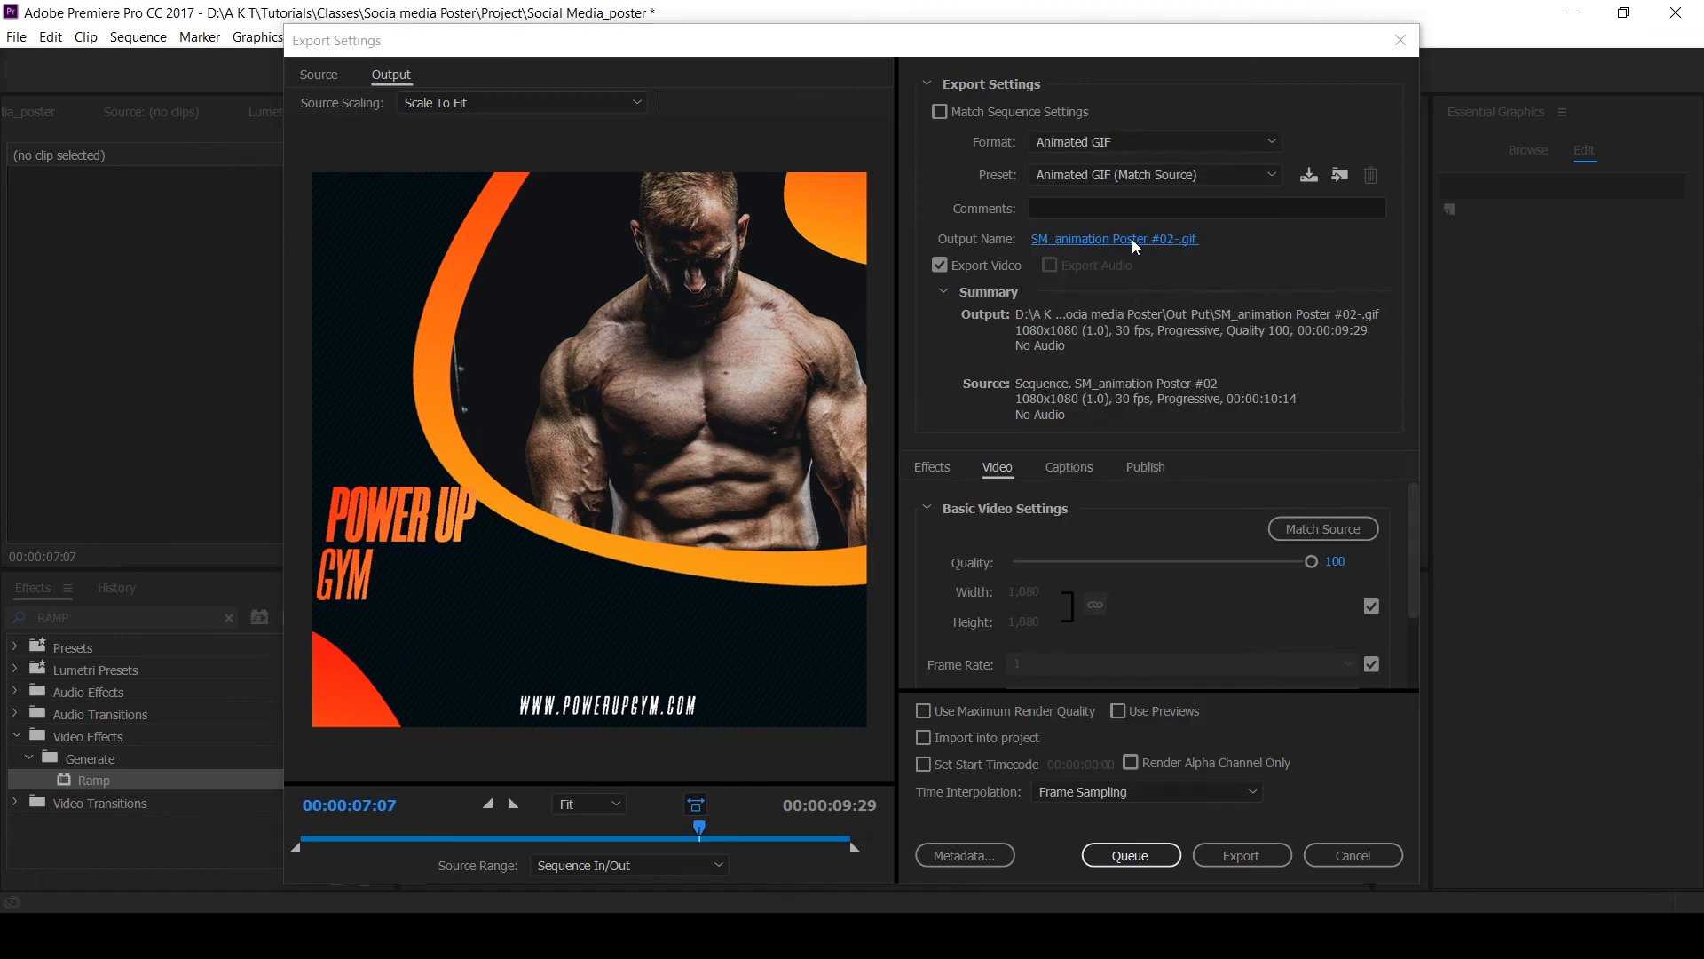
pyautogui.click(1145, 553)
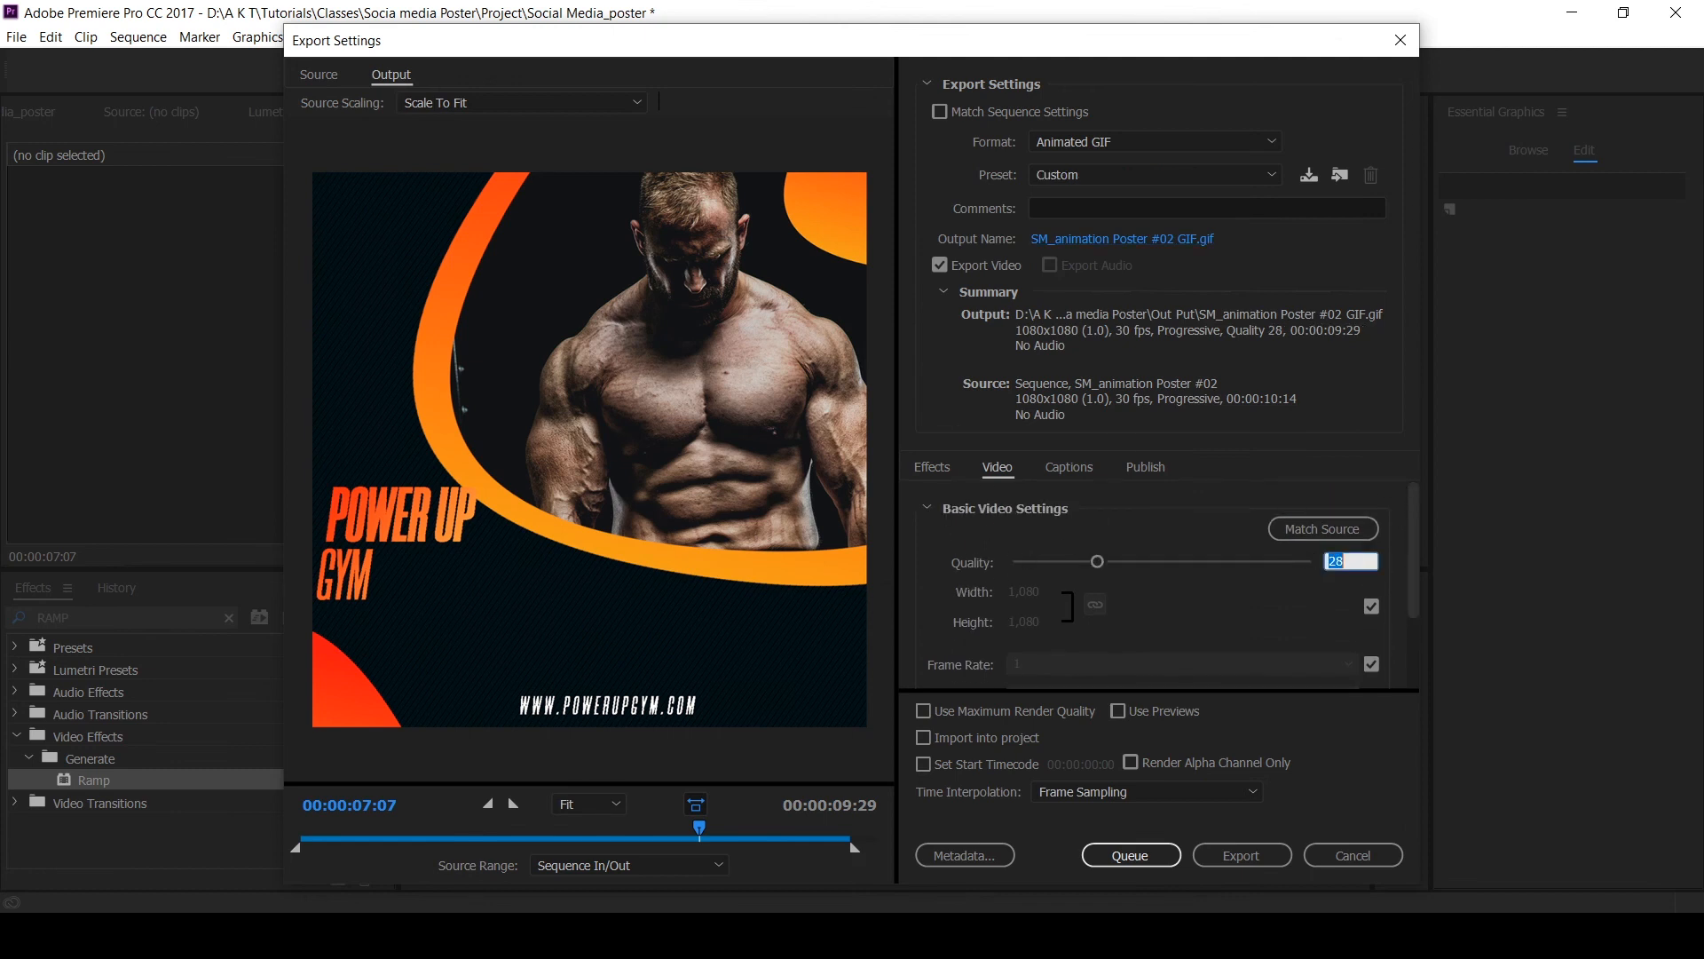
pyautogui.scroll(-2, 1358, 561)
pyautogui.click(1239, 857)
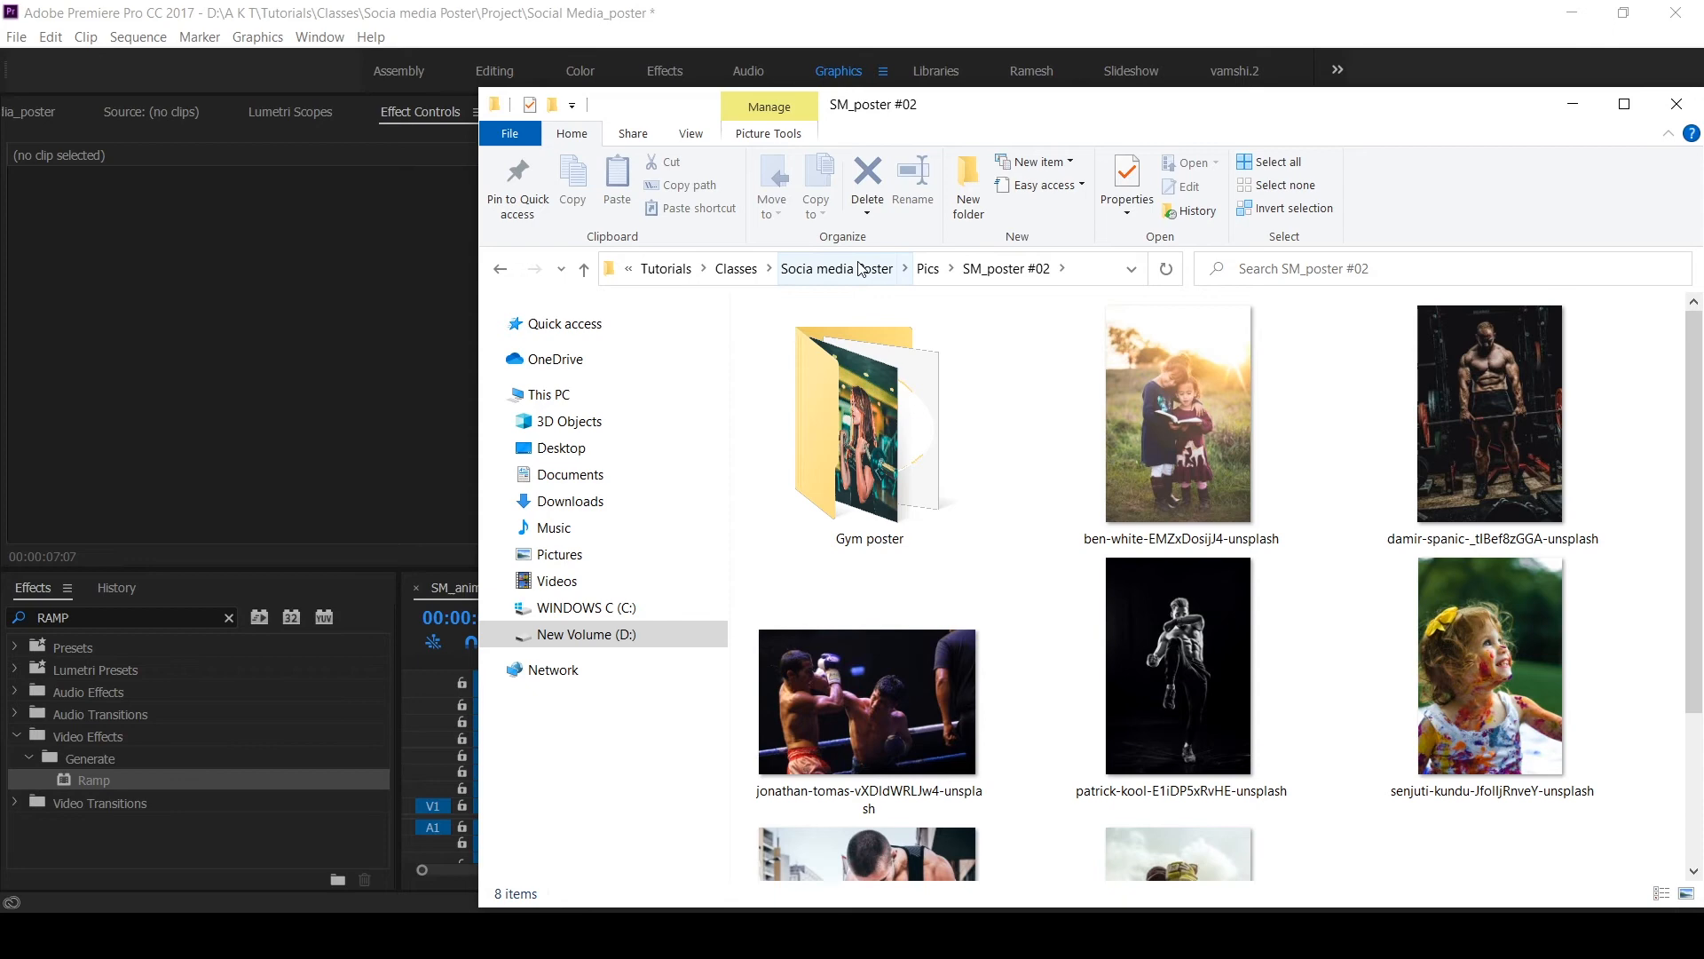
# In File Explorer, go to the Out Put folder inside Socia media Poster and view the exported SM_animation Poster #02 GIF
pyautogui.click(825, 268)
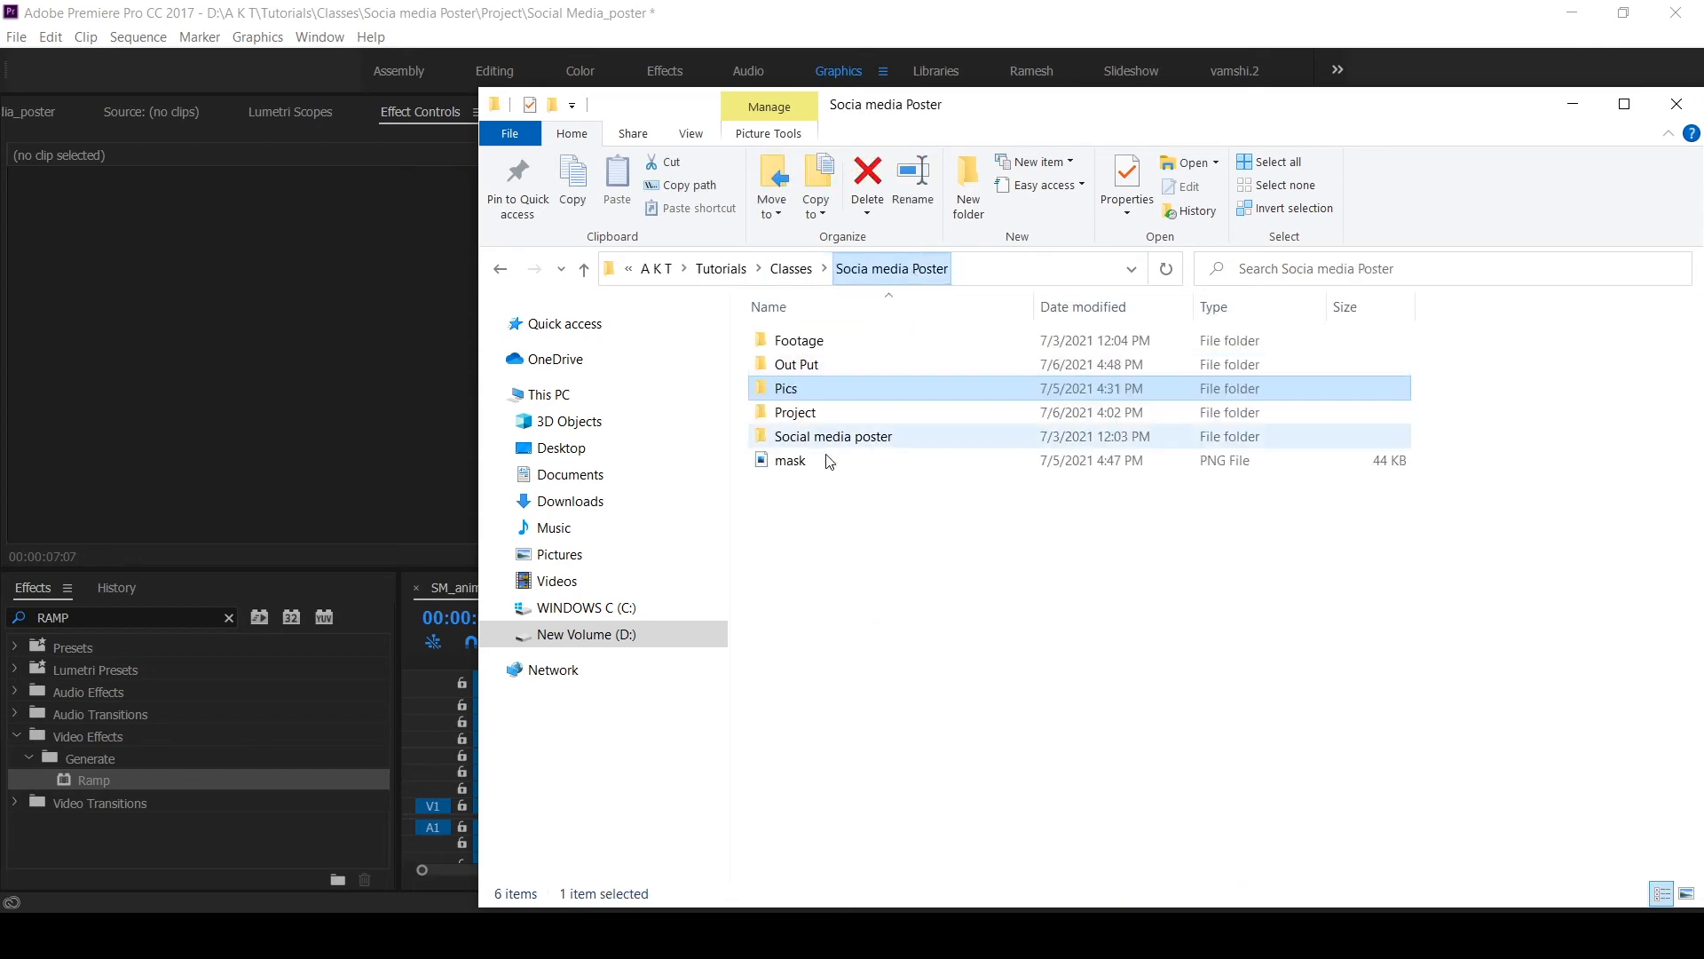
pyautogui.rightClick(795, 373)
pyautogui.click(817, 183)
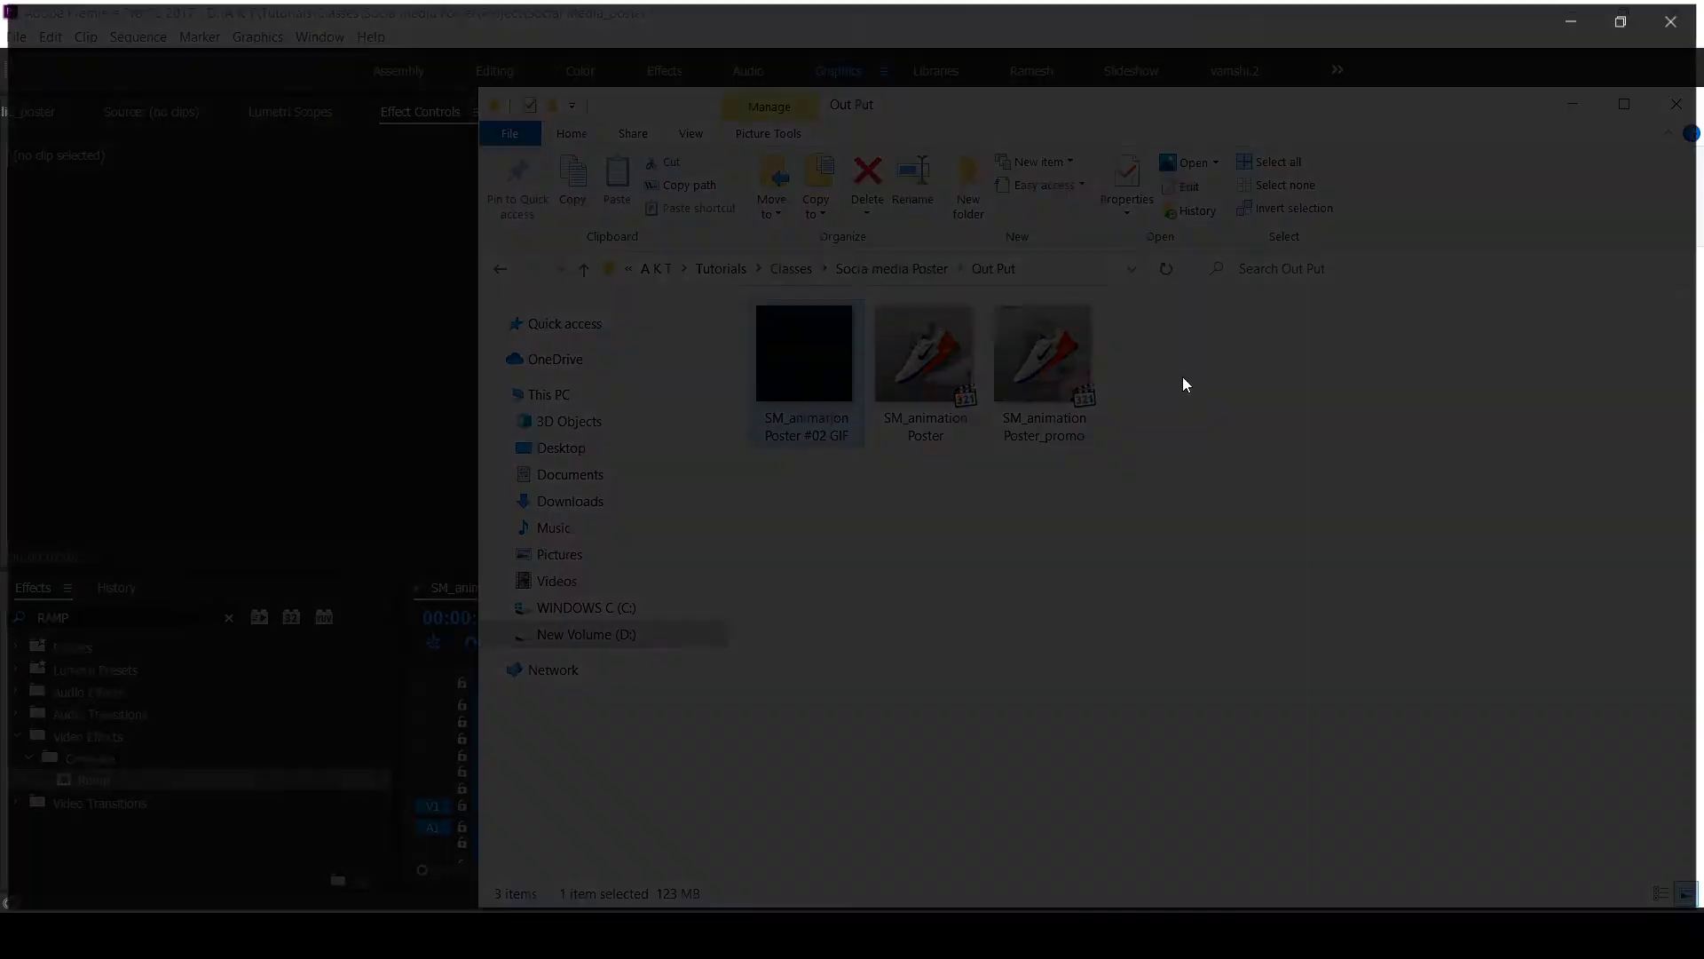